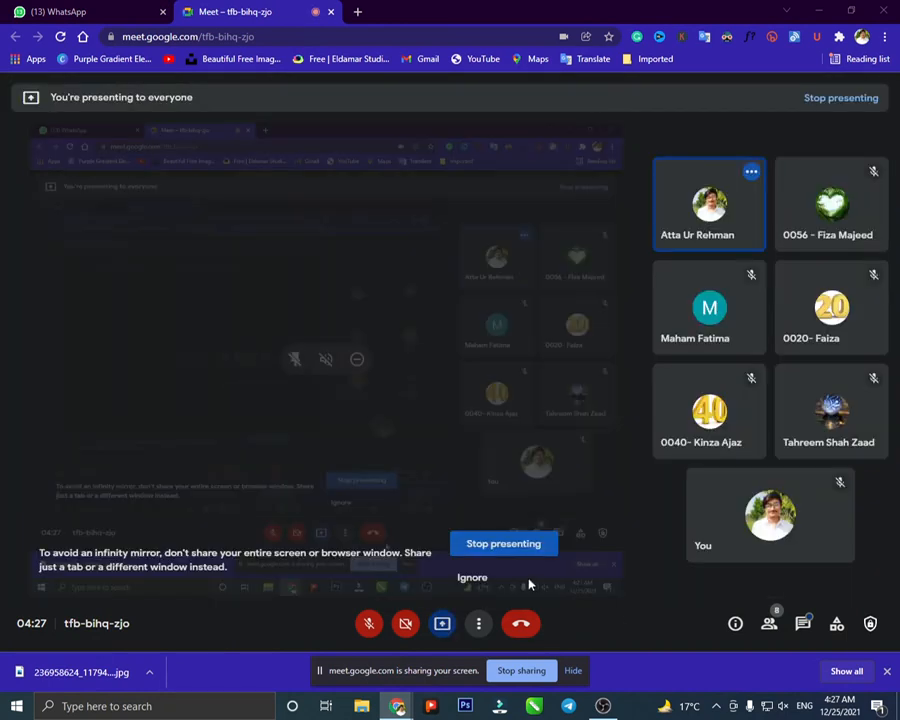
- Ignore the infinity-mirror sharing warning and minimize Chrome to reveal the desktop
{"action": "left_click", "coordinate": [482, 580]}
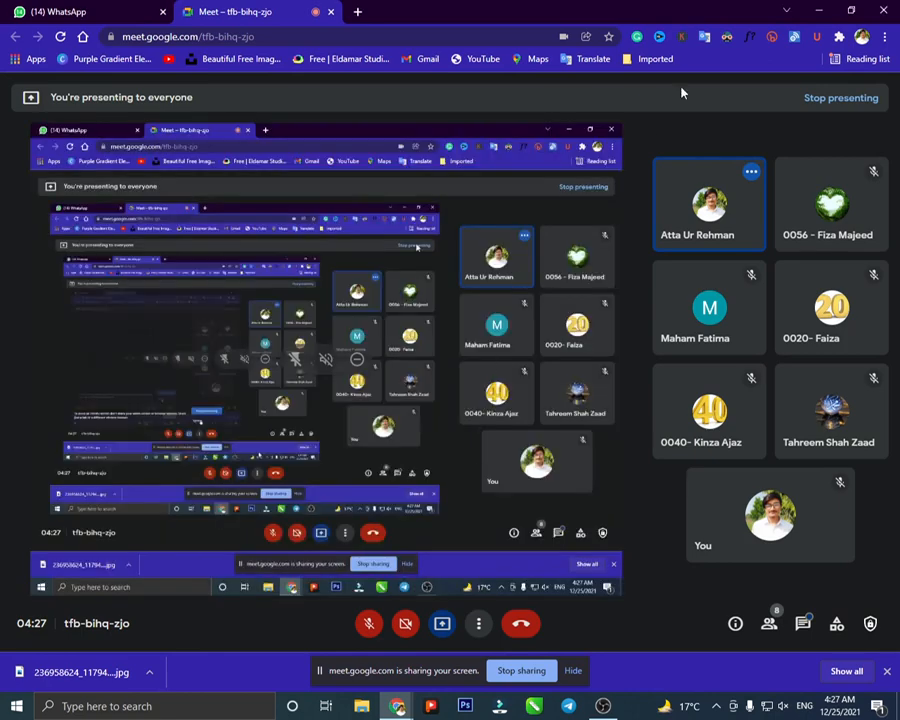
{"action": "left_click", "coordinate": [818, 11]}
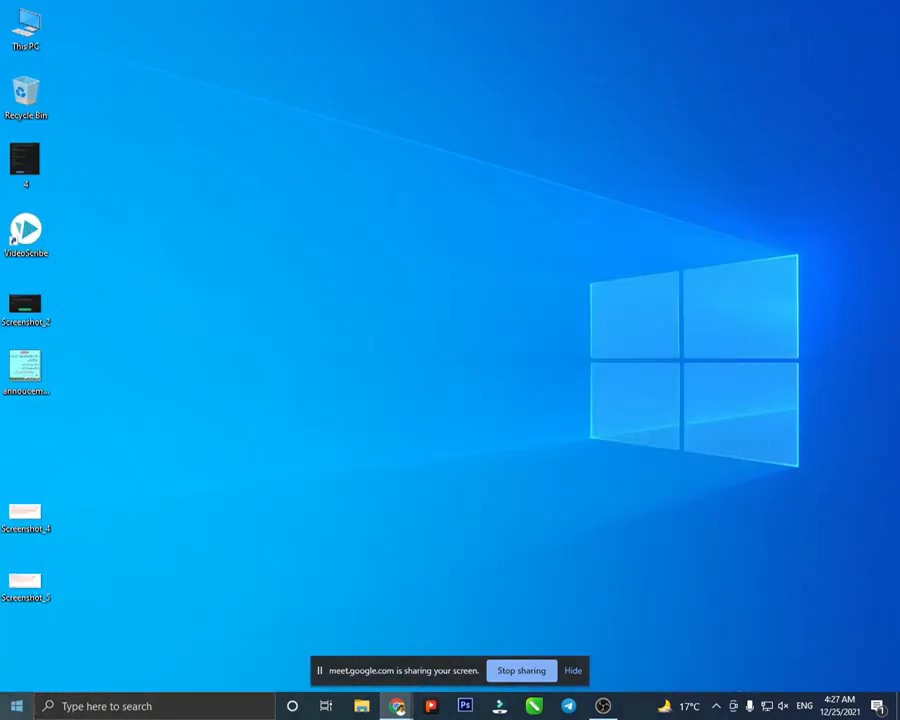
- Search the Start menu for excel and launch Excel 2013
{"action": "left_click", "coordinate": [16, 706]}
{"action": "type", "text": "excel"}
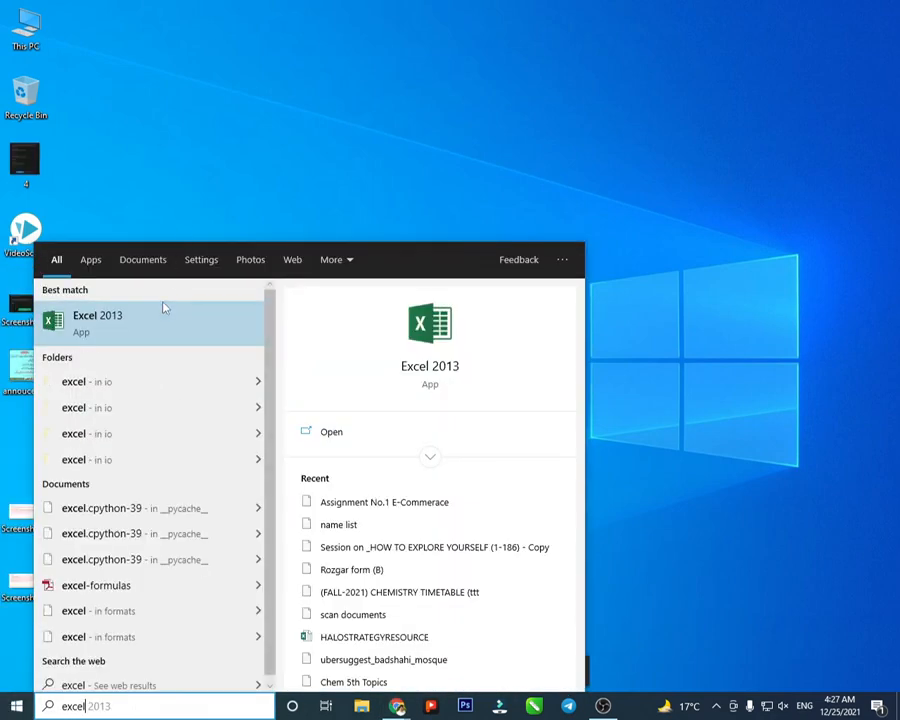
{"action": "left_click", "coordinate": [163, 308]}
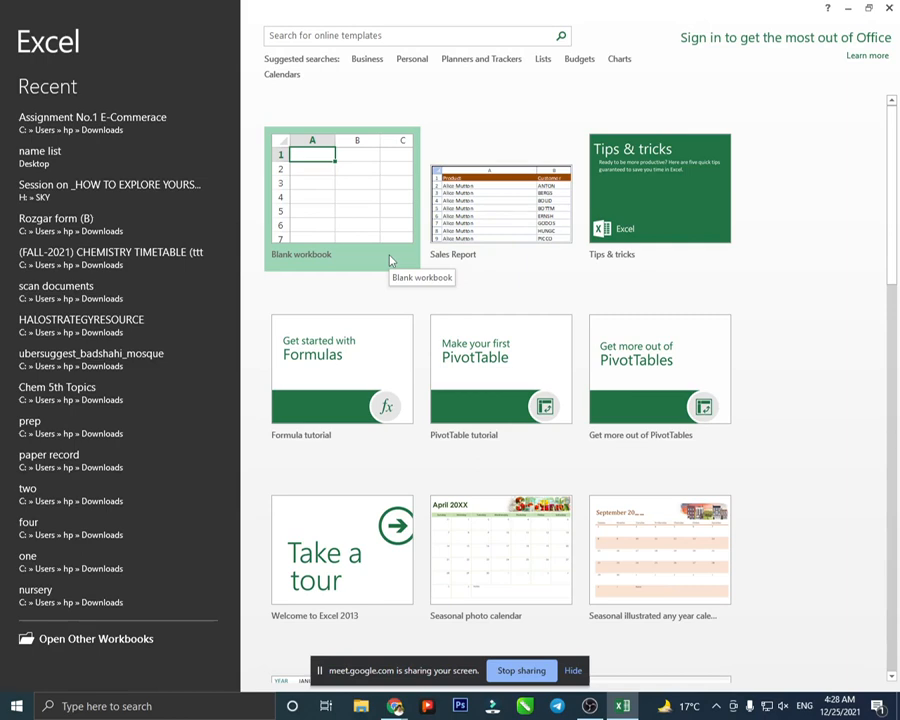
- Bring the Meet browser forward and search 'google sheets' in a new tab
{"action": "mouse_move", "coordinate": [395, 706]}
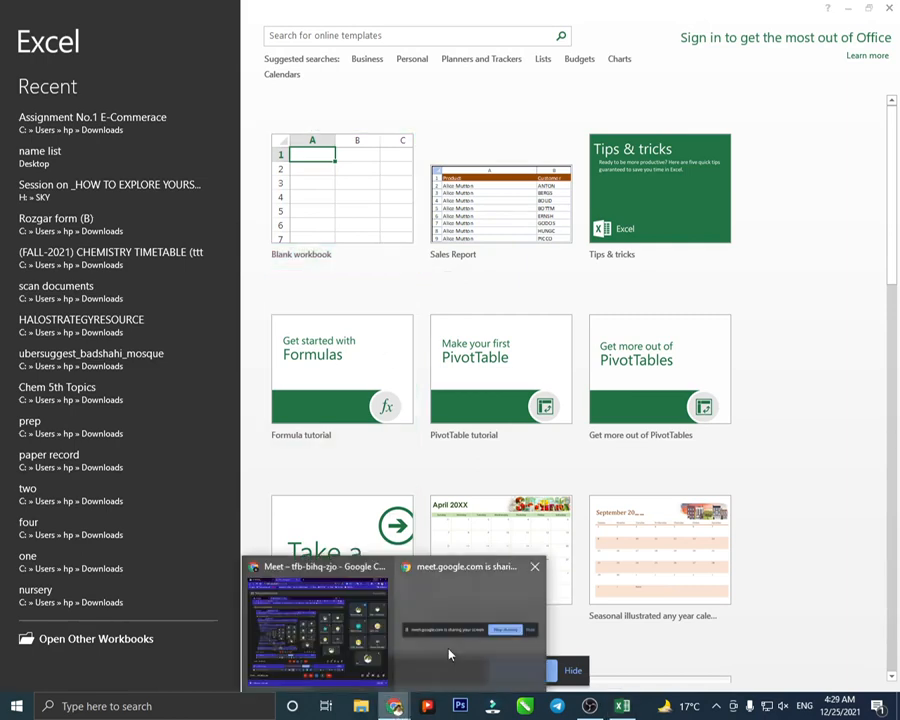
{"action": "left_click", "coordinate": [318, 630]}
{"action": "left_click", "coordinate": [357, 12]}
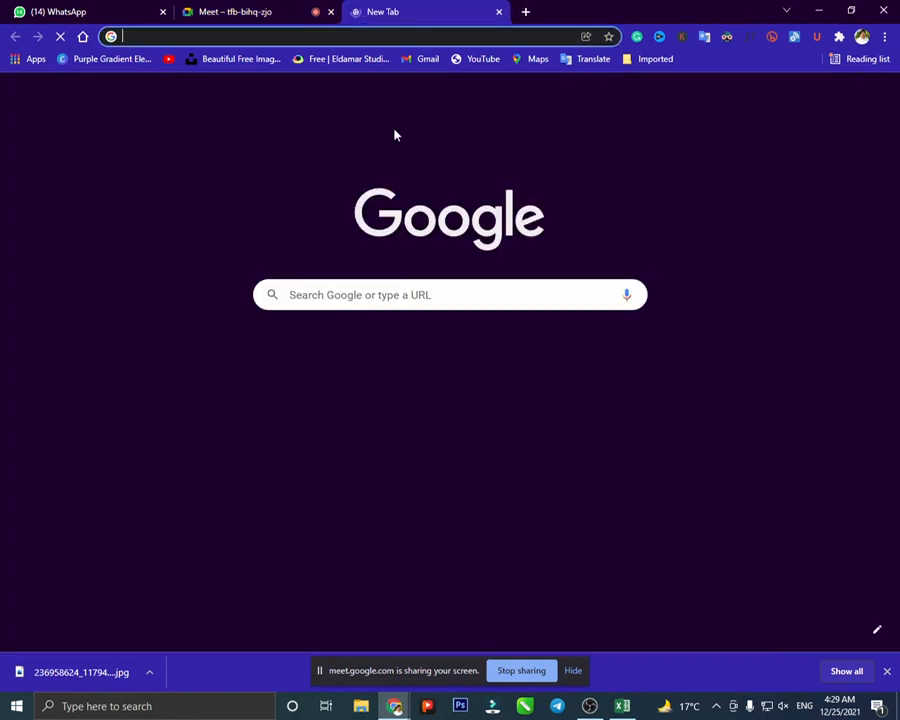
{"action": "left_click", "coordinate": [422, 294]}
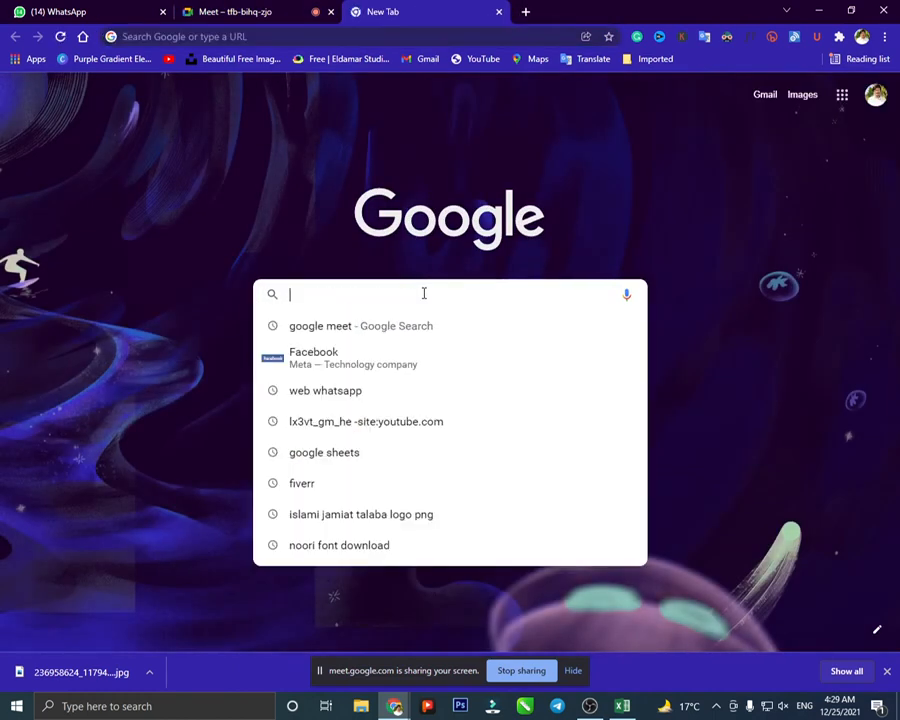
{"action": "type", "text": "google "}
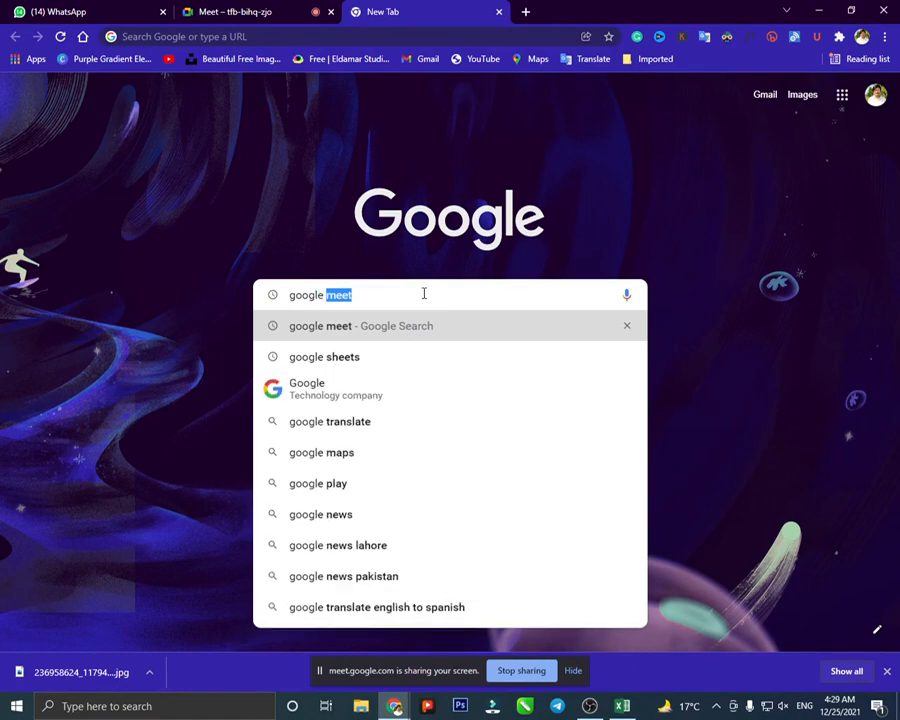
{"action": "type", "text": "sheets"}
{"action": "key", "text": "Return"}
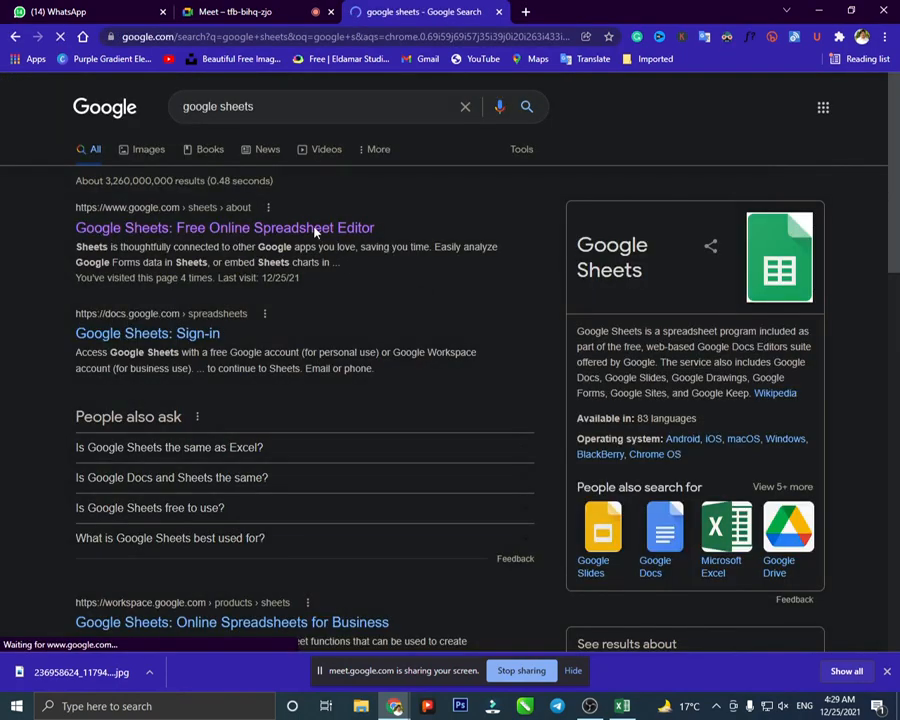
- Go to the Google Sheets home page, close the extra tab, and create a blank spreadsheet
{"action": "left_click", "coordinate": [246, 238]}
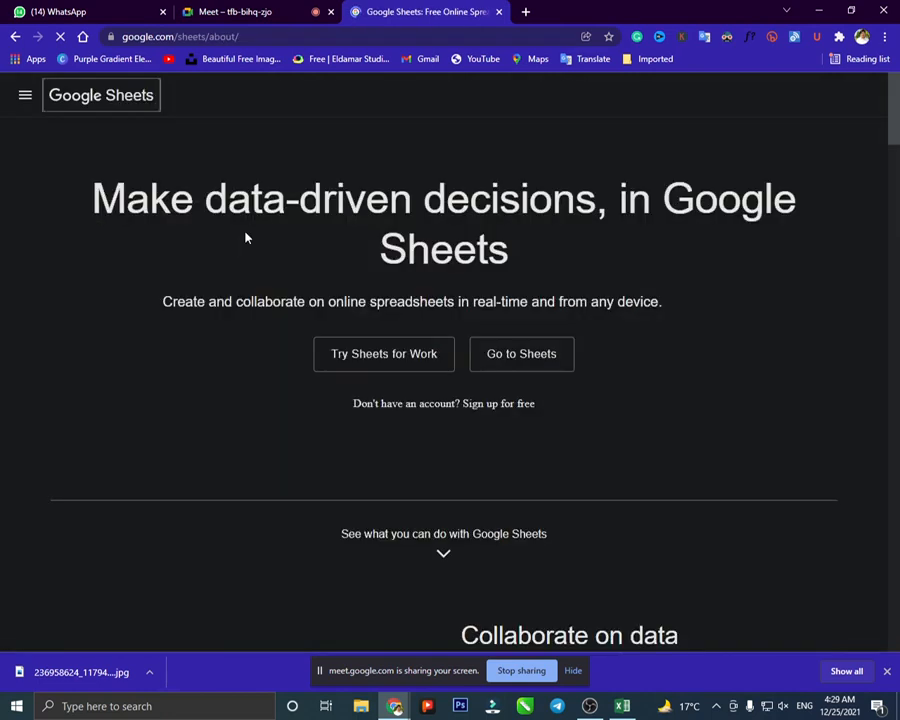
{"action": "left_click", "coordinate": [512, 356]}
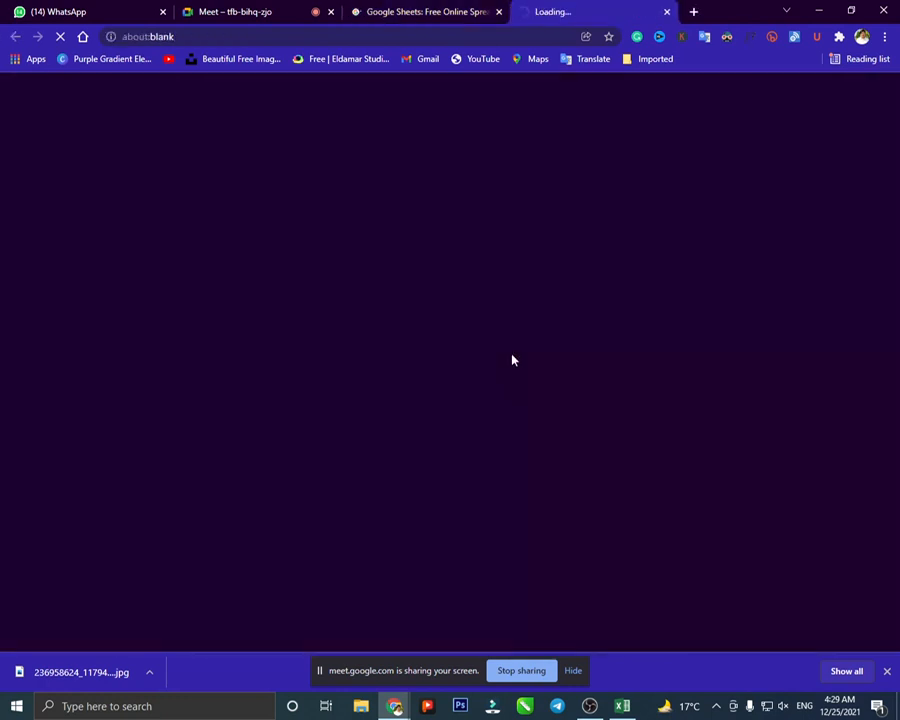
{"action": "left_click", "coordinate": [492, 8]}
{"action": "left_click", "coordinate": [496, 11]}
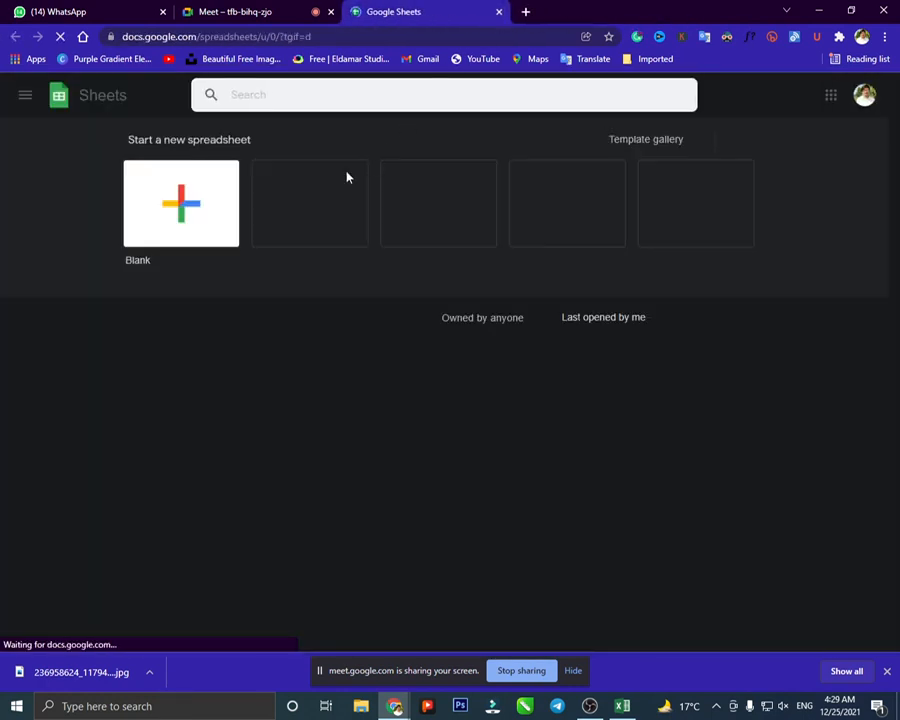
{"action": "left_click", "coordinate": [181, 213]}
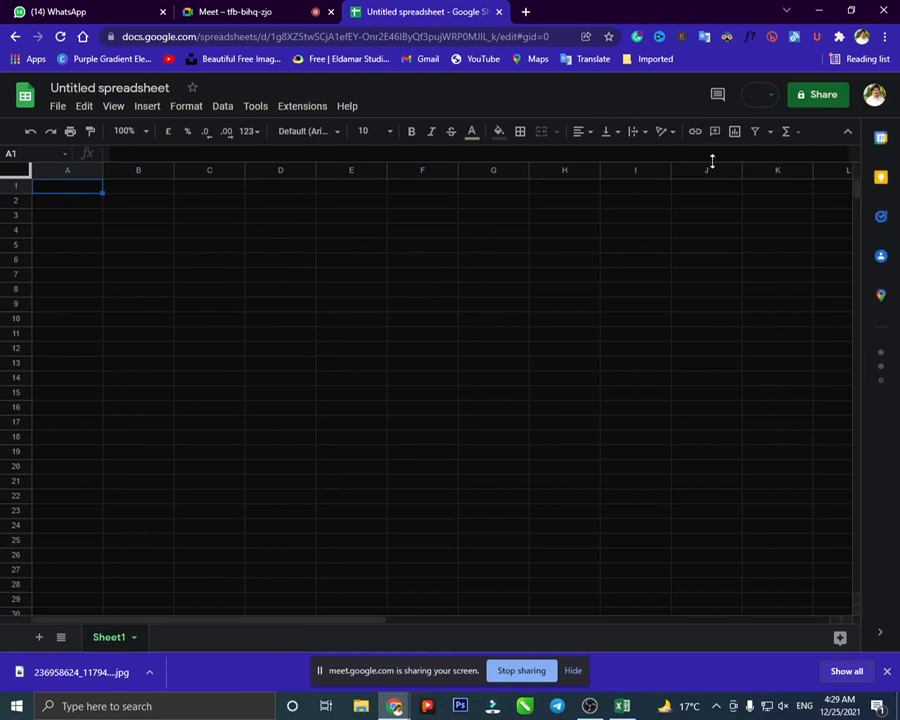
- Turn Dark Reader off so the spreadsheet shows in light colours
{"action": "left_click", "coordinate": [727, 38]}
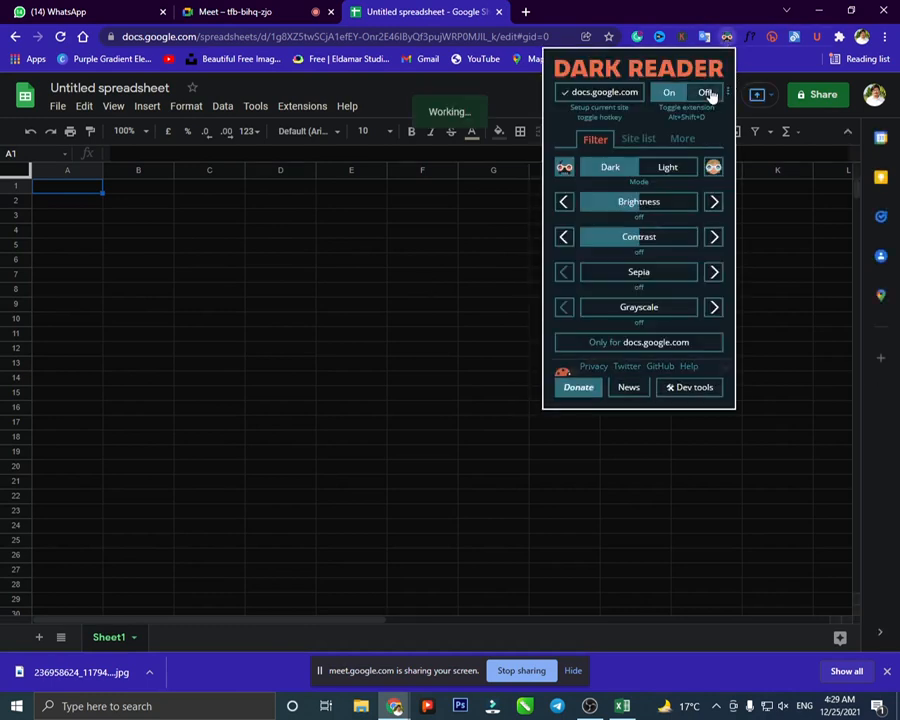
{"action": "left_click", "coordinate": [707, 93]}
{"action": "left_click", "coordinate": [424, 259]}
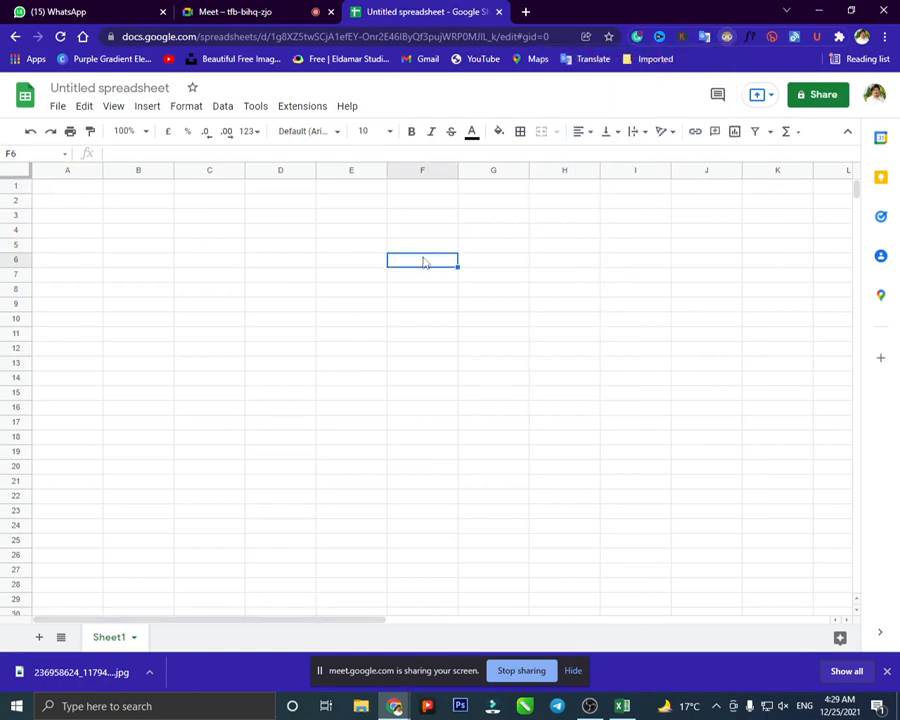
- Select cells E7, E5, C3, D4, C2, F6 and E3, then show the File > Download formats
{"action": "left_click", "coordinate": [375, 279]}
{"action": "left_click", "coordinate": [330, 248]}
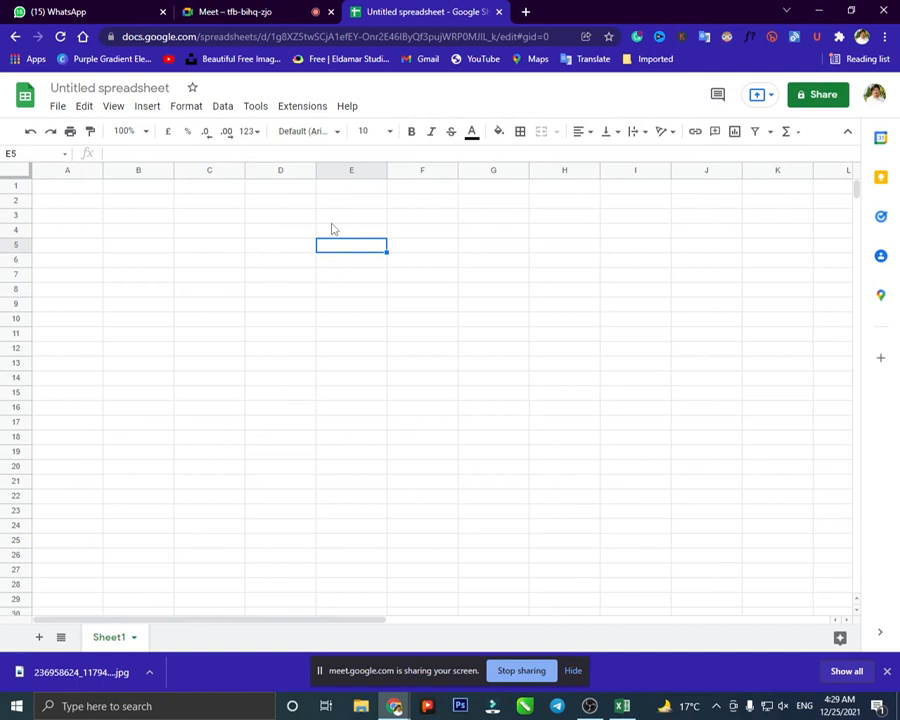
{"action": "left_click", "coordinate": [200, 218]}
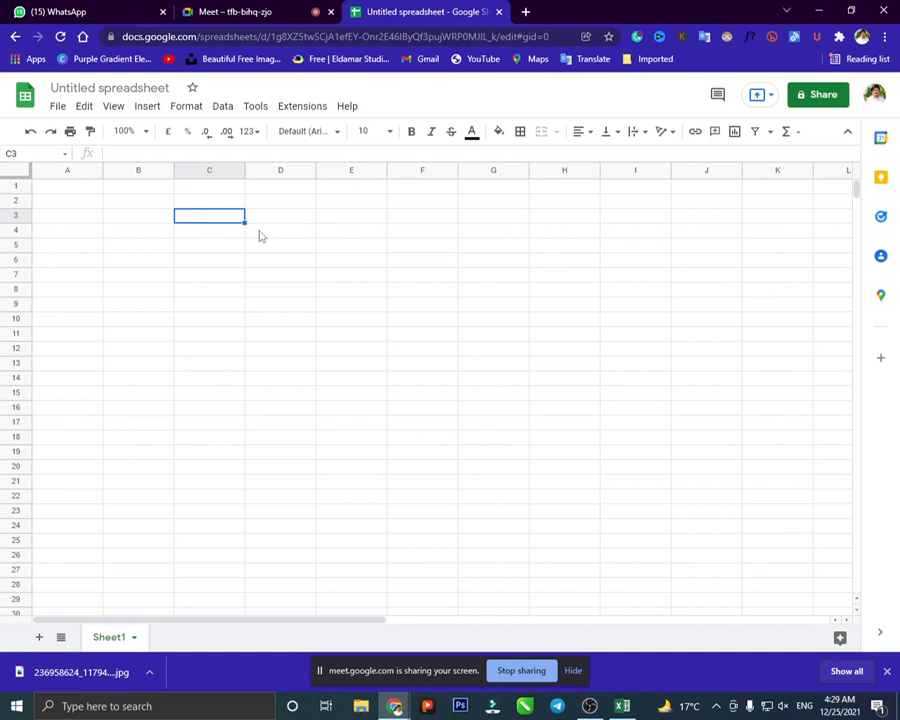
{"action": "left_click", "coordinate": [259, 233]}
{"action": "left_click", "coordinate": [328, 247]}
{"action": "left_click", "coordinate": [255, 228]}
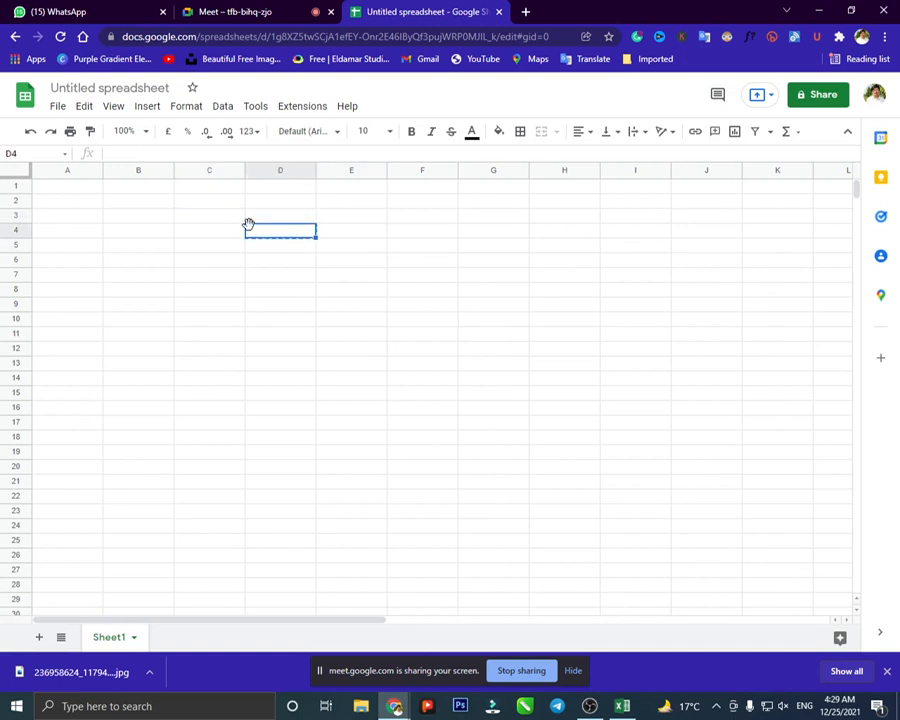
{"action": "left_click", "coordinate": [238, 213]}
{"action": "left_click", "coordinate": [230, 201]}
{"action": "left_click", "coordinate": [345, 217]}
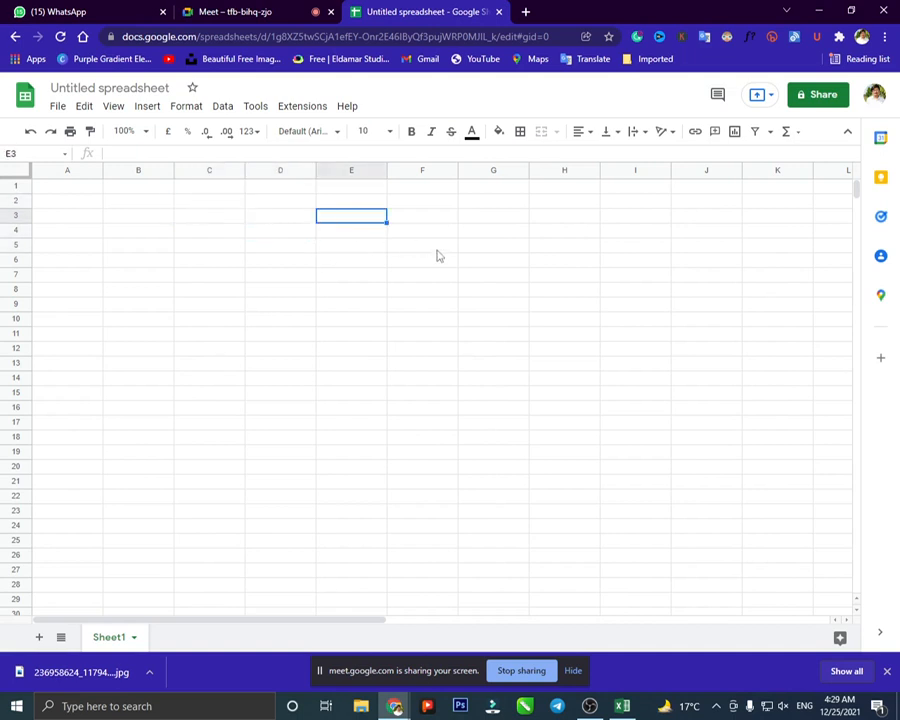
{"action": "left_click", "coordinate": [445, 259]}
{"action": "left_click", "coordinate": [320, 216]}
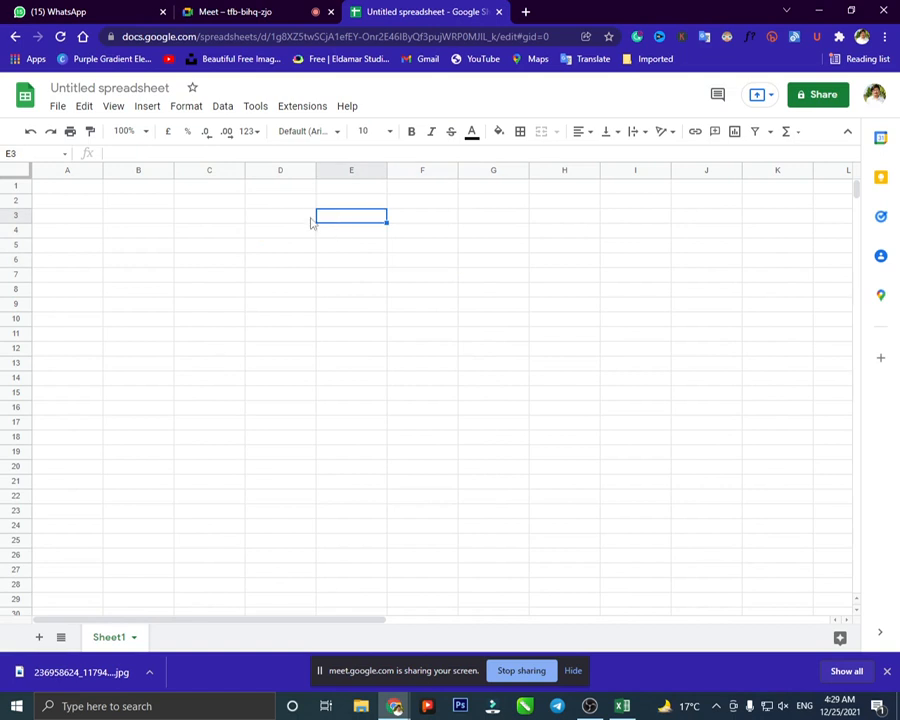
{"action": "left_click", "coordinate": [58, 107]}
{"action": "mouse_move", "coordinate": [134, 281]}
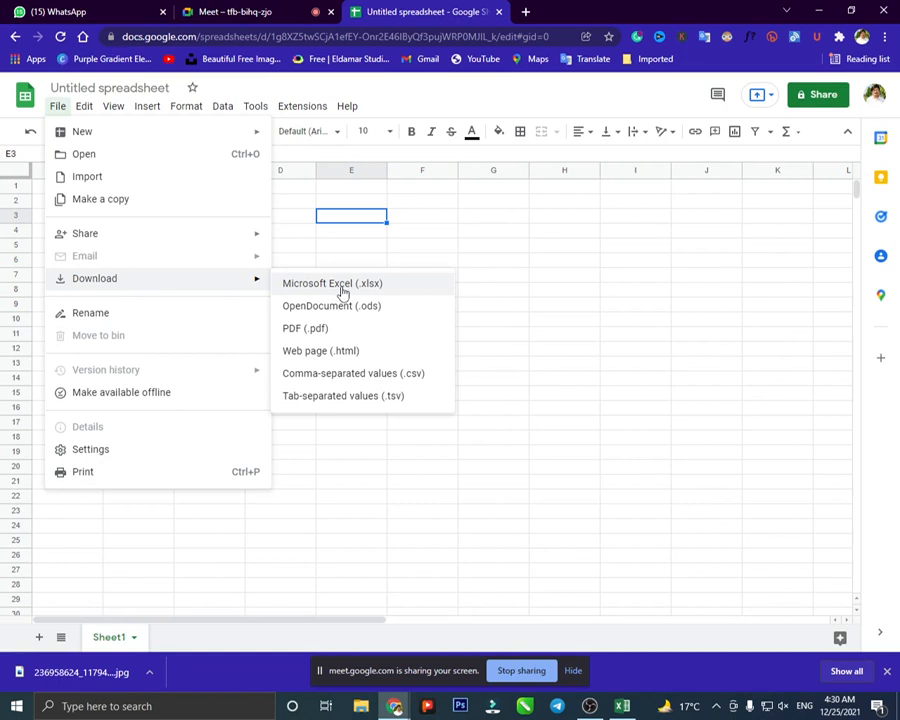
- Download the sheet as Microsoft Excel (.xlsx) and return to Excel's start screen
{"action": "left_click", "coordinate": [436, 285]}
{"action": "left_click", "coordinate": [622, 706]}
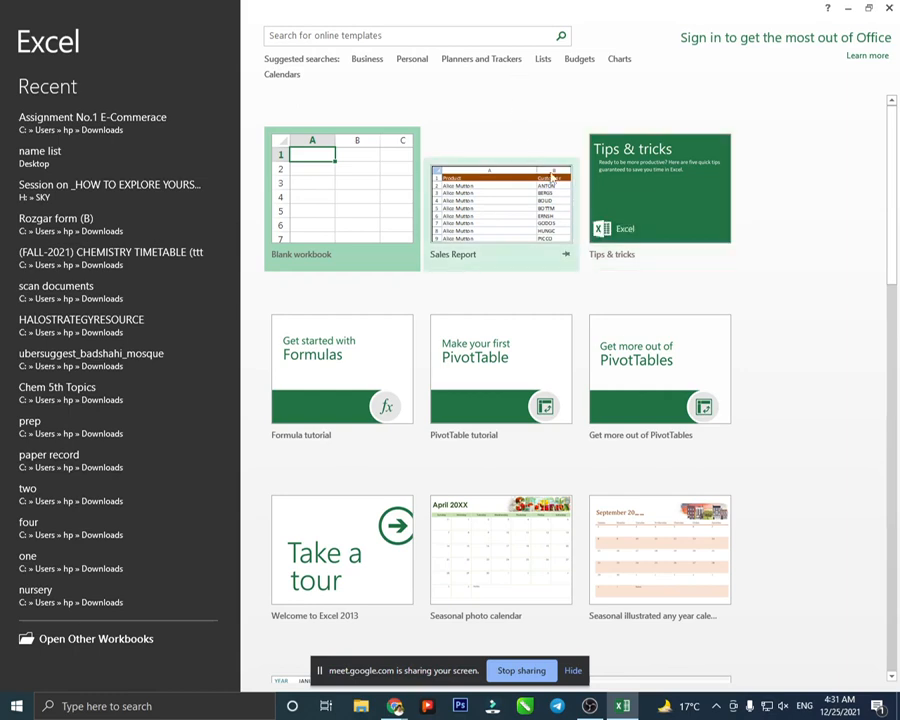
- Open the Sales Report template, scroll through its Source Data, and close it with Ctrl+W
{"action": "left_click", "coordinate": [469, 223]}
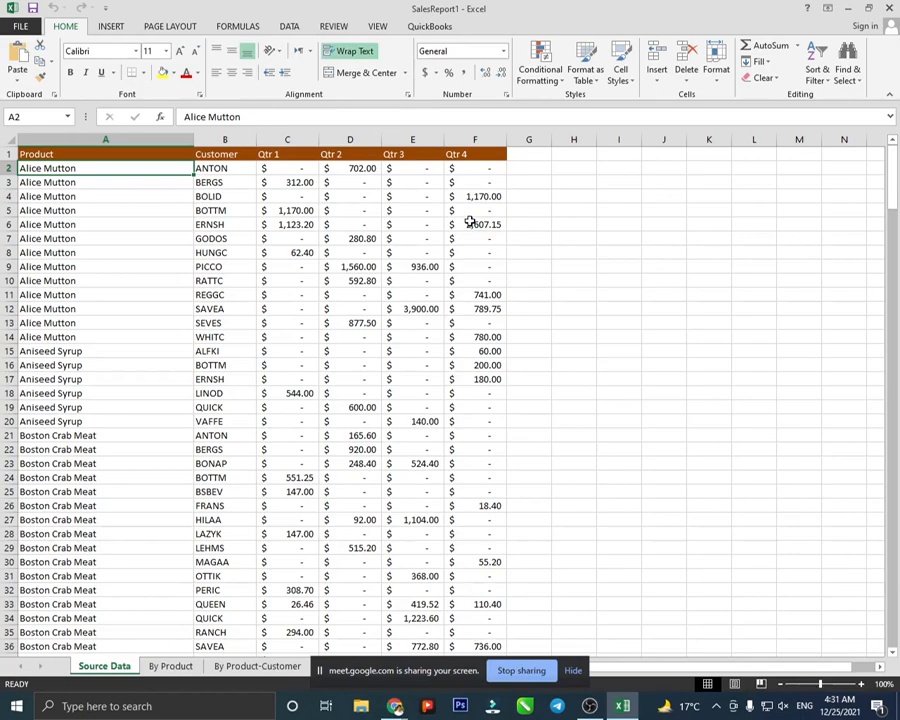
{"action": "scroll", "coordinate": [304, 260], "scroll_direction": "down", "scroll_amount": 12}
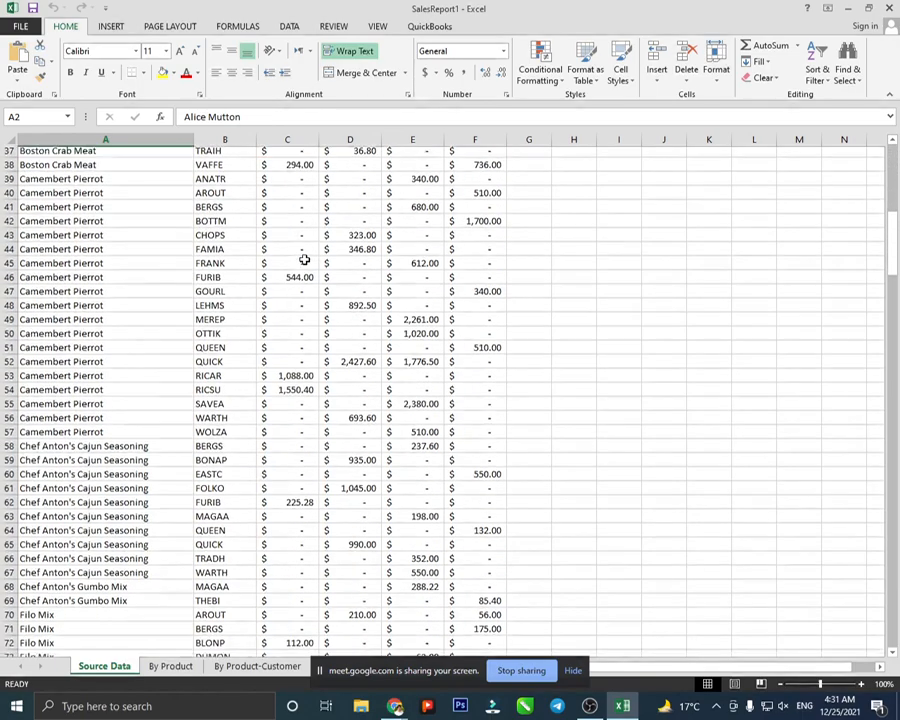
{"action": "scroll", "coordinate": [304, 260], "scroll_direction": "down", "scroll_amount": 20}
{"action": "scroll", "coordinate": [304, 260], "scroll_direction": "up", "scroll_amount": 6}
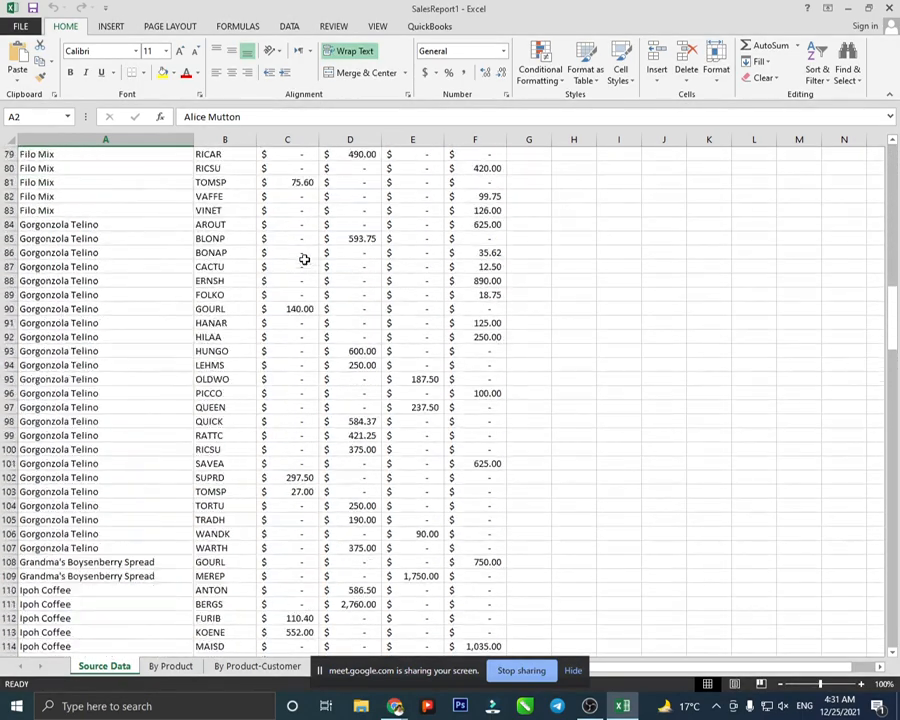
{"action": "key", "text": "ctrl+w"}
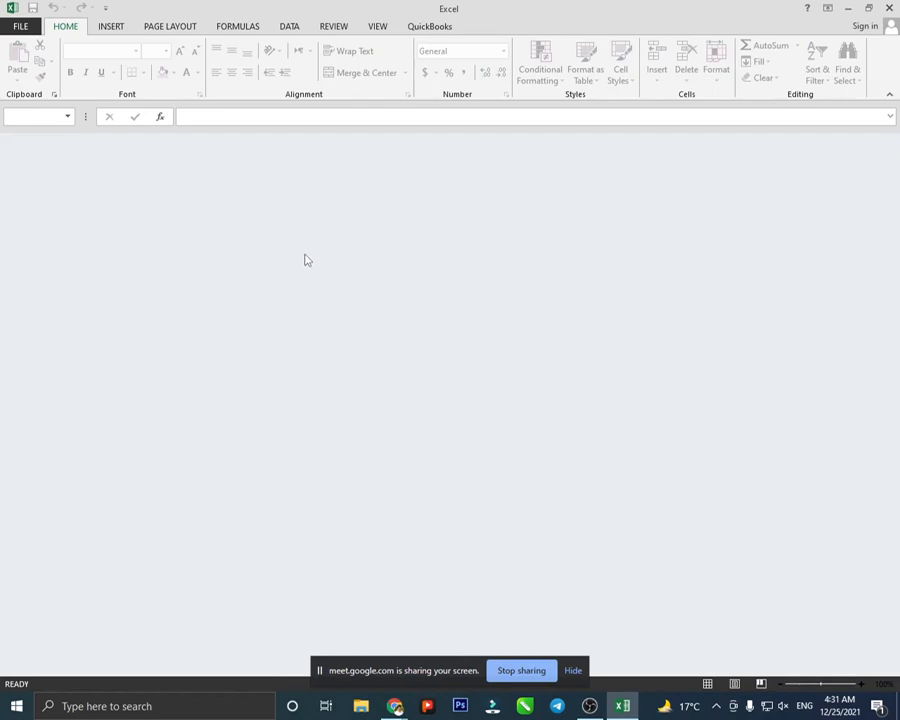
- Close the empty Excel window and relaunch Excel 2013 from the Start search
{"action": "left_click", "coordinate": [889, 8]}
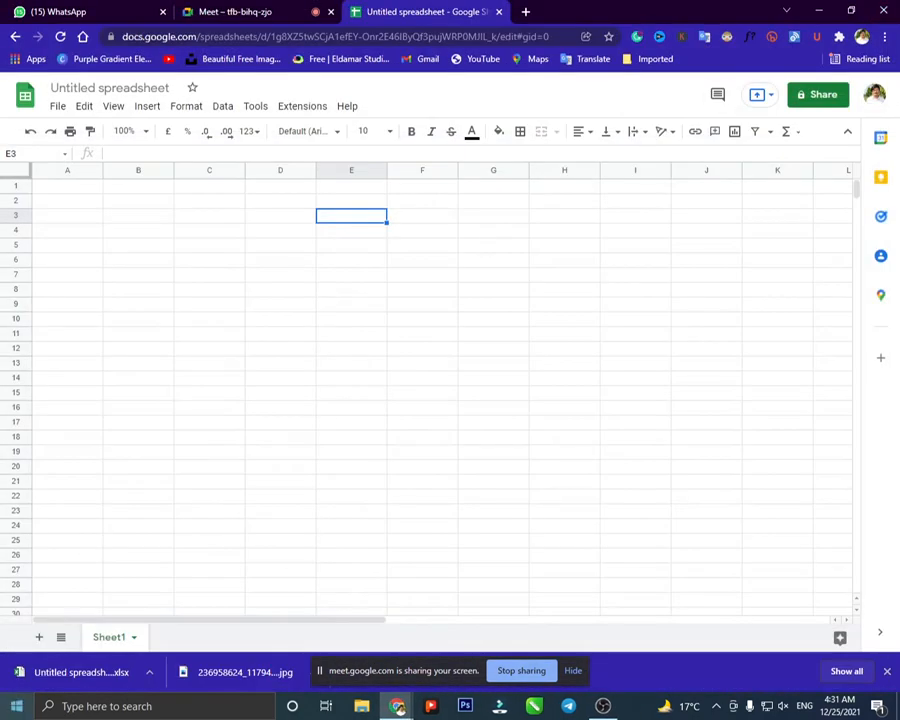
{"action": "left_click", "coordinate": [16, 706]}
{"action": "type", "text": "ex"}
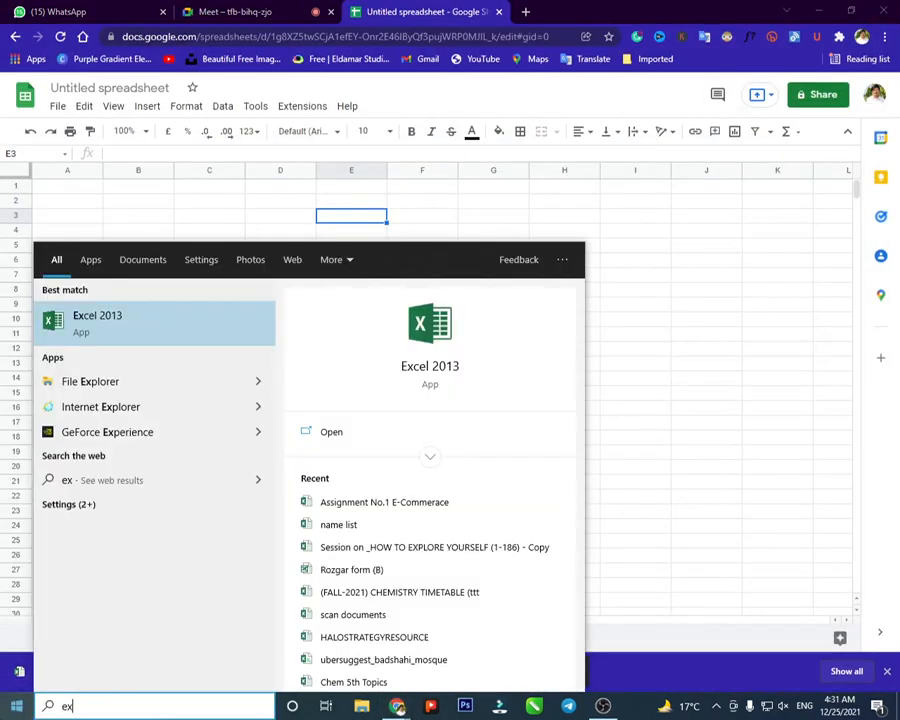
{"action": "left_click", "coordinate": [143, 340]}
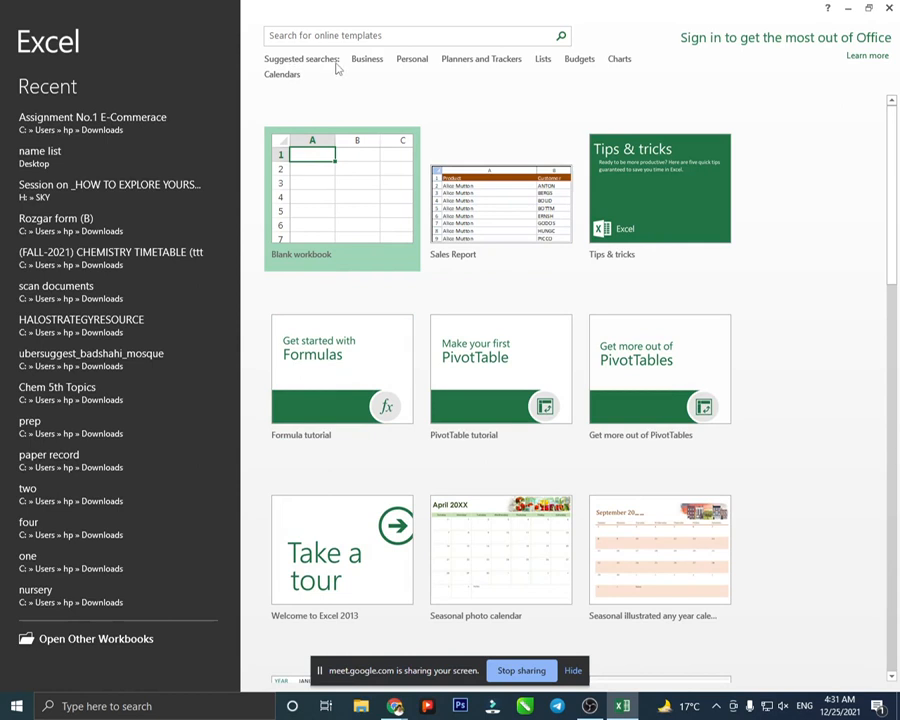
- Browse the Business online templates, then return to the main template listing
{"action": "left_click", "coordinate": [361, 64]}
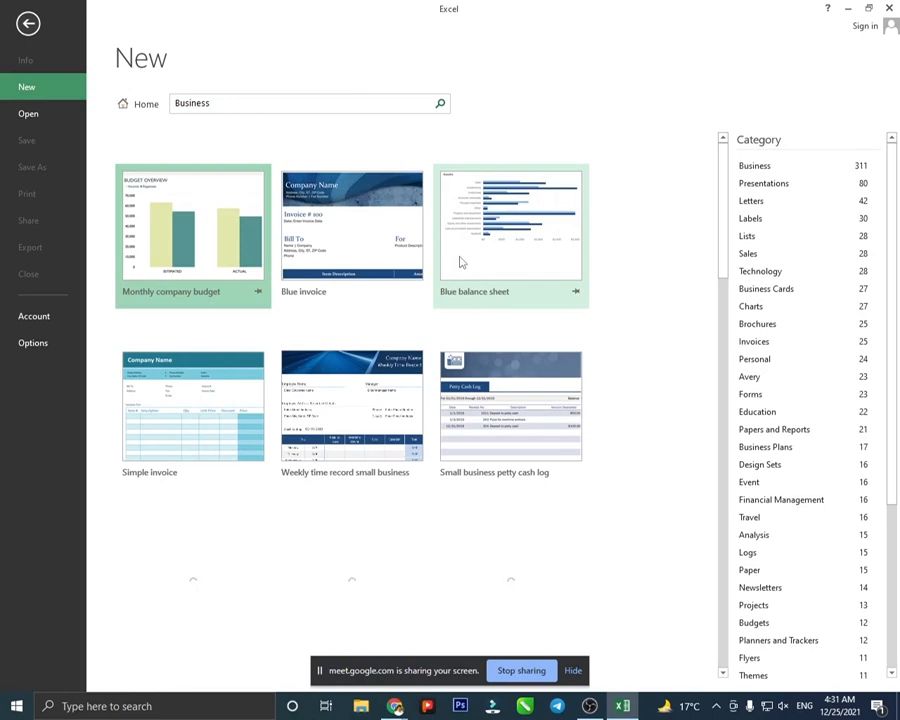
{"action": "scroll", "coordinate": [440, 305], "scroll_direction": "down", "scroll_amount": 5}
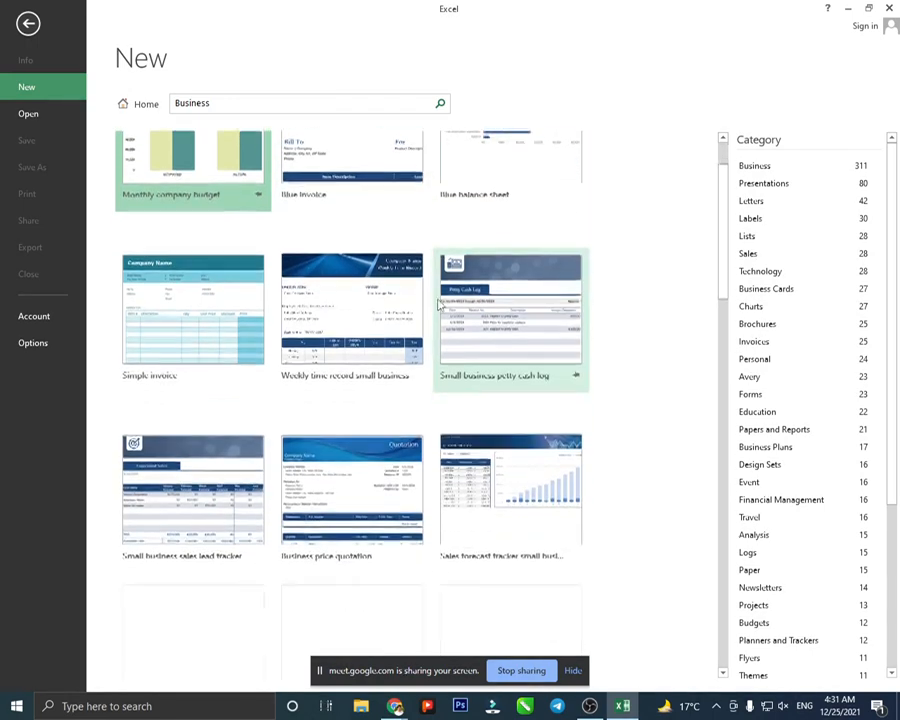
{"action": "scroll", "coordinate": [440, 305], "scroll_direction": "down", "scroll_amount": 7}
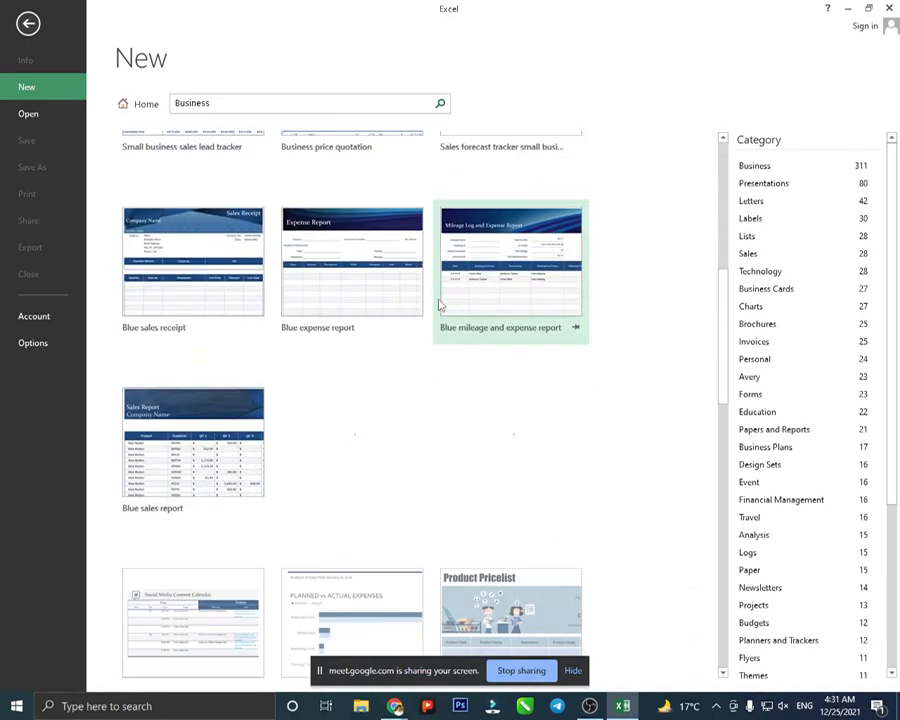
{"action": "scroll", "coordinate": [440, 305], "scroll_direction": "down", "scroll_amount": 3}
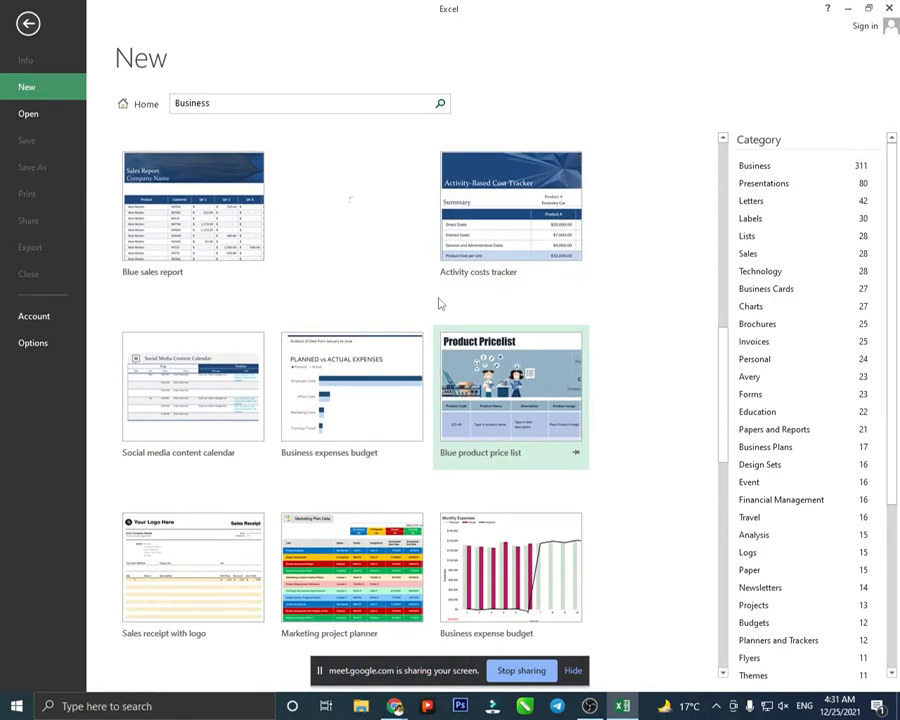
{"action": "scroll", "coordinate": [440, 303], "scroll_direction": "down", "scroll_amount": 3}
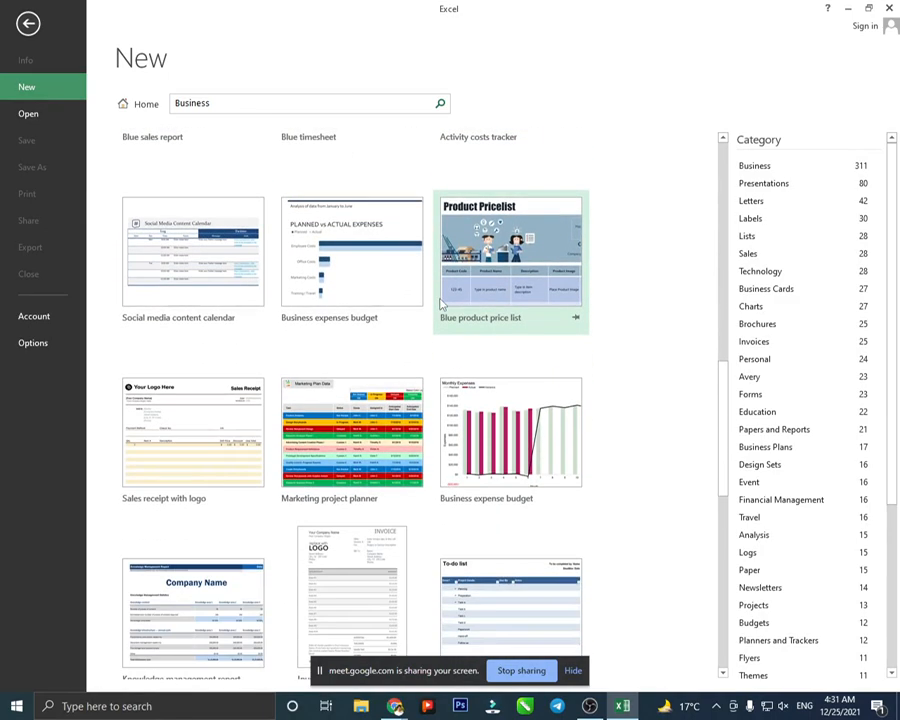
{"action": "scroll", "coordinate": [211, 165], "scroll_direction": "up", "scroll_amount": 14}
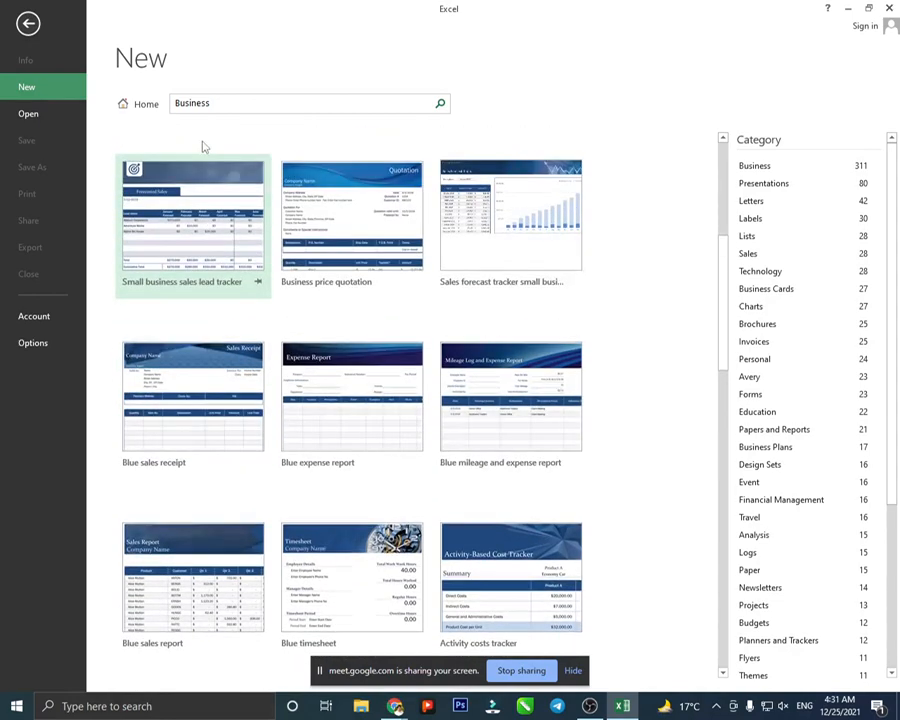
{"action": "scroll", "coordinate": [203, 147], "scroll_direction": "up", "scroll_amount": 3}
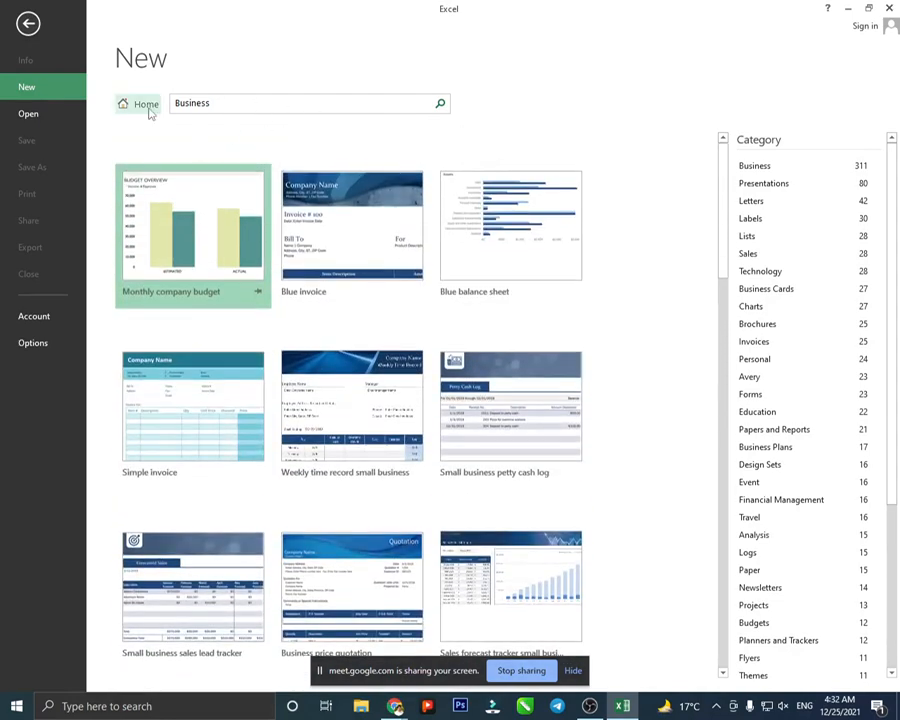
{"action": "left_click", "coordinate": [136, 104]}
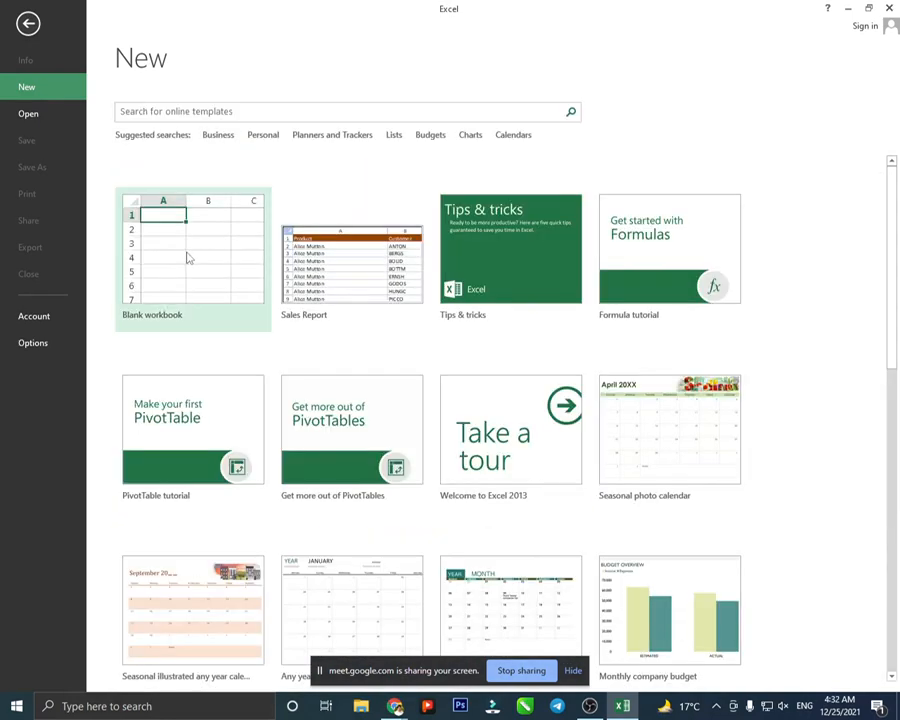
- Create blank workbook Book1 and select cells B2, C4, E4, F6, D7, C6, B6, A5, A4 in turn
{"action": "left_click", "coordinate": [186, 246]}
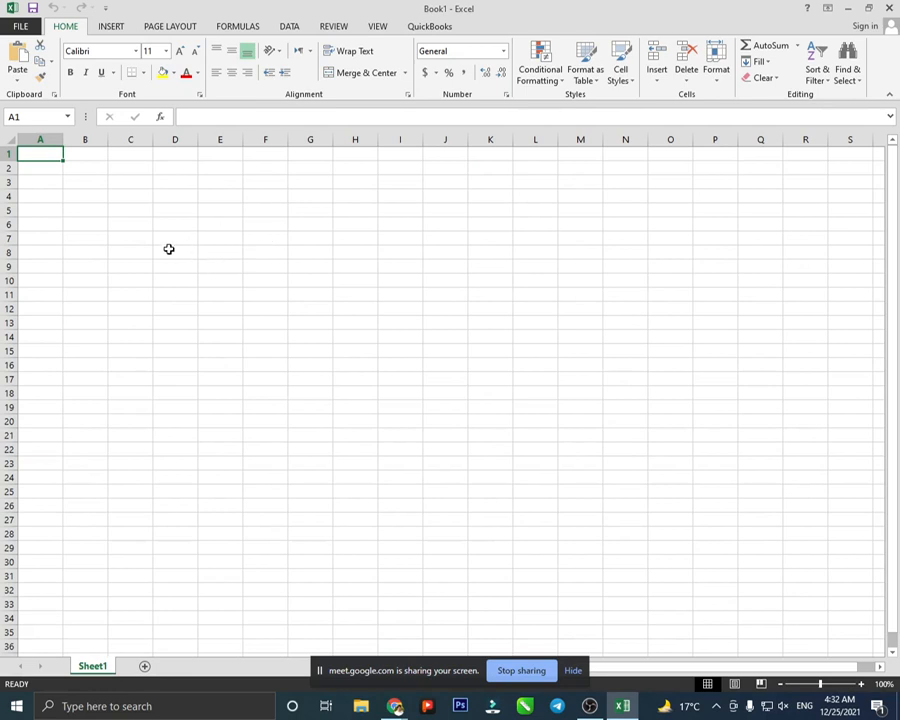
{"action": "scroll", "coordinate": [160, 241], "scroll_direction": "down", "scroll_amount": 1}
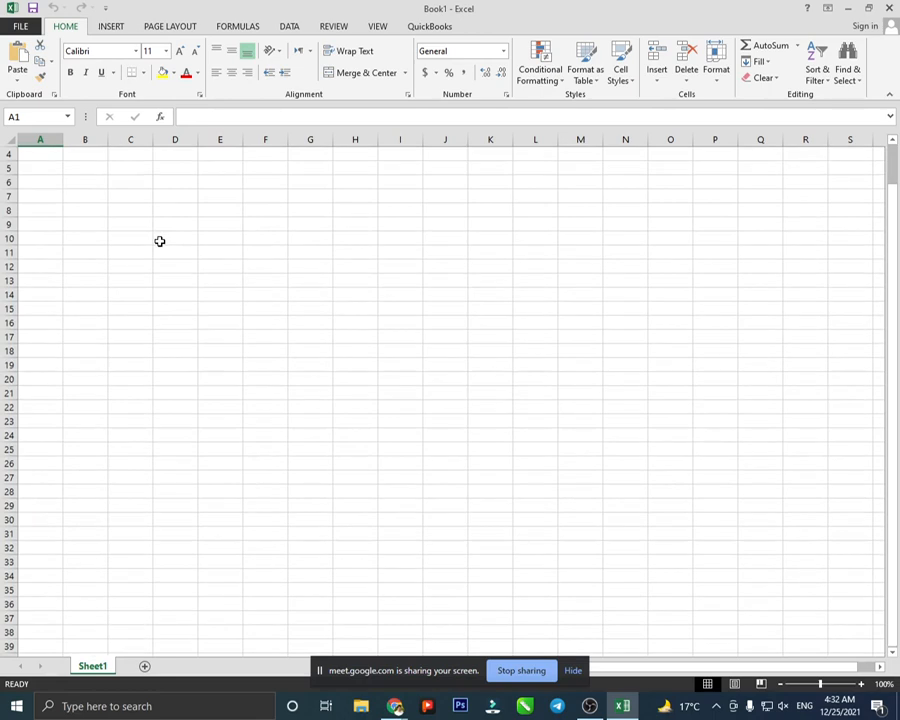
{"action": "scroll", "coordinate": [160, 241], "scroll_direction": "up", "scroll_amount": 1}
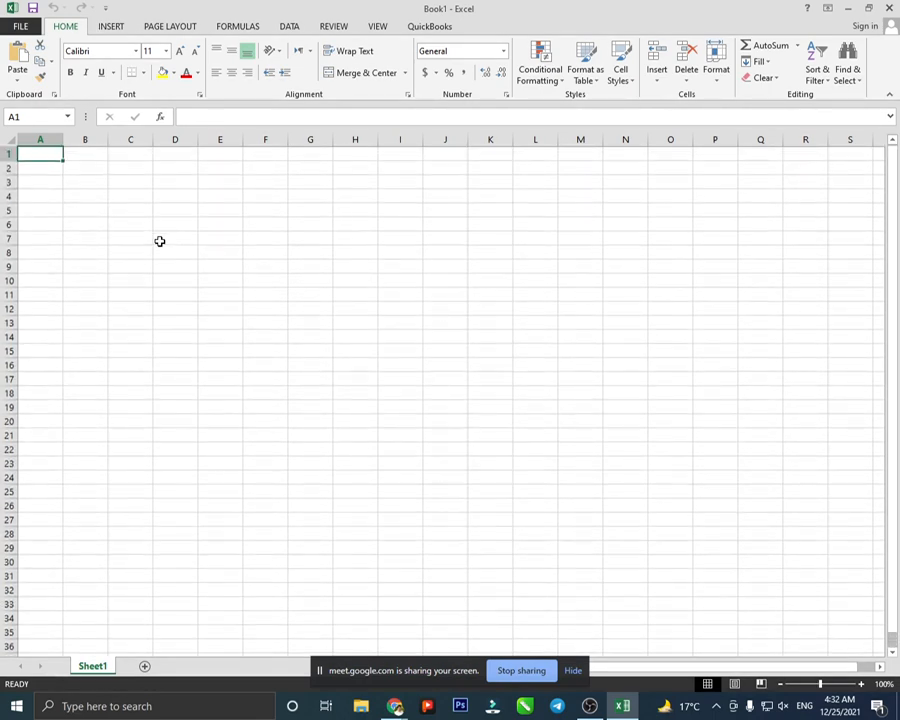
{"action": "left_click", "coordinate": [100, 170]}
{"action": "left_click", "coordinate": [148, 194]}
{"action": "left_click", "coordinate": [220, 199]}
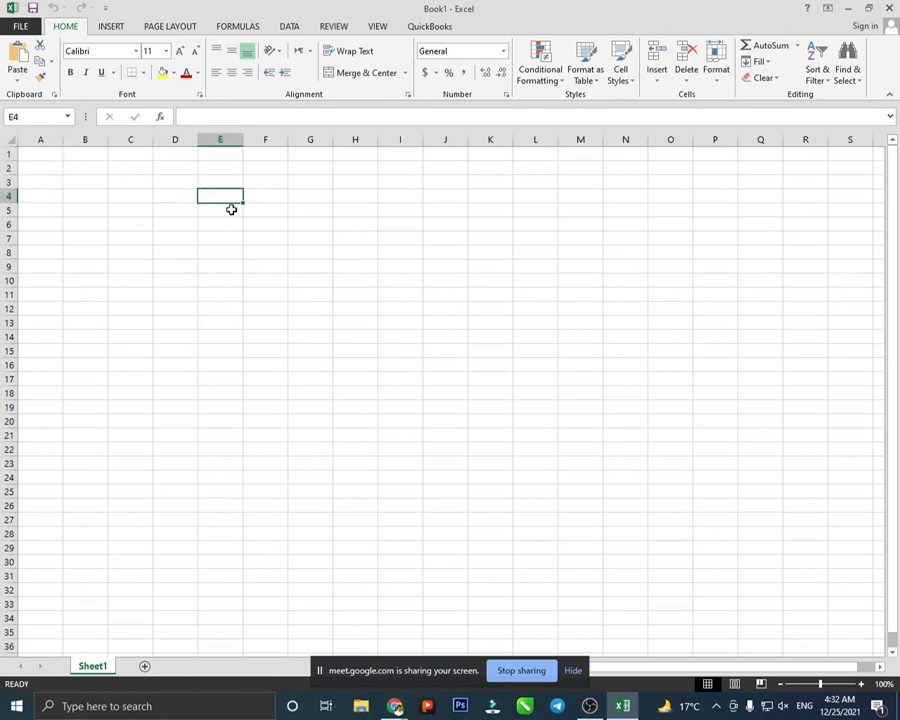
{"action": "left_click", "coordinate": [246, 222]}
{"action": "left_click", "coordinate": [170, 234]}
{"action": "left_click", "coordinate": [116, 226]}
{"action": "left_click", "coordinate": [90, 219]}
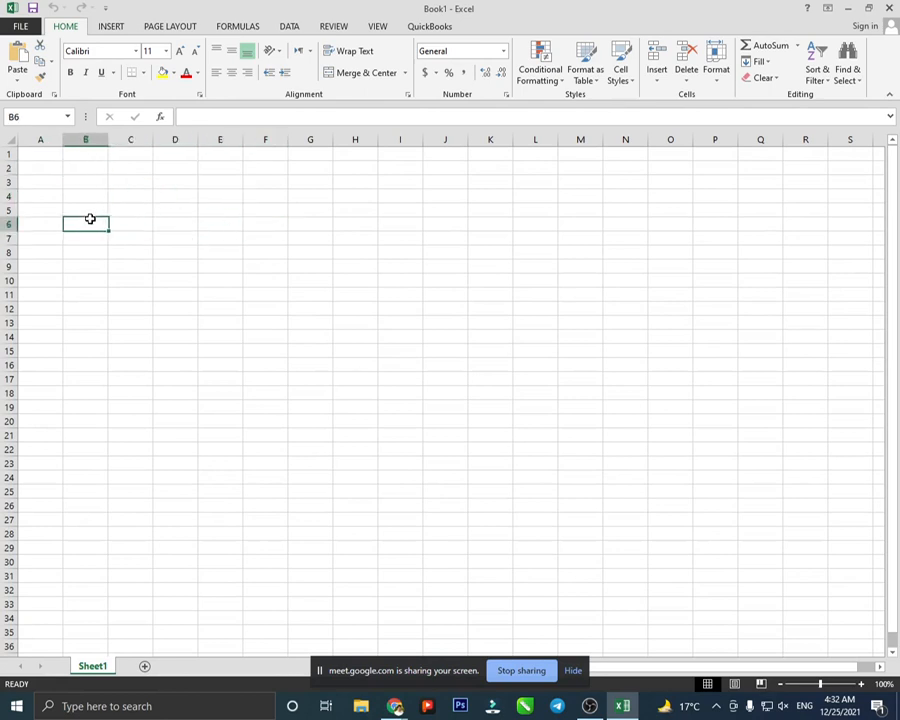
{"action": "left_click", "coordinate": [57, 206]}
{"action": "left_click", "coordinate": [53, 199]}
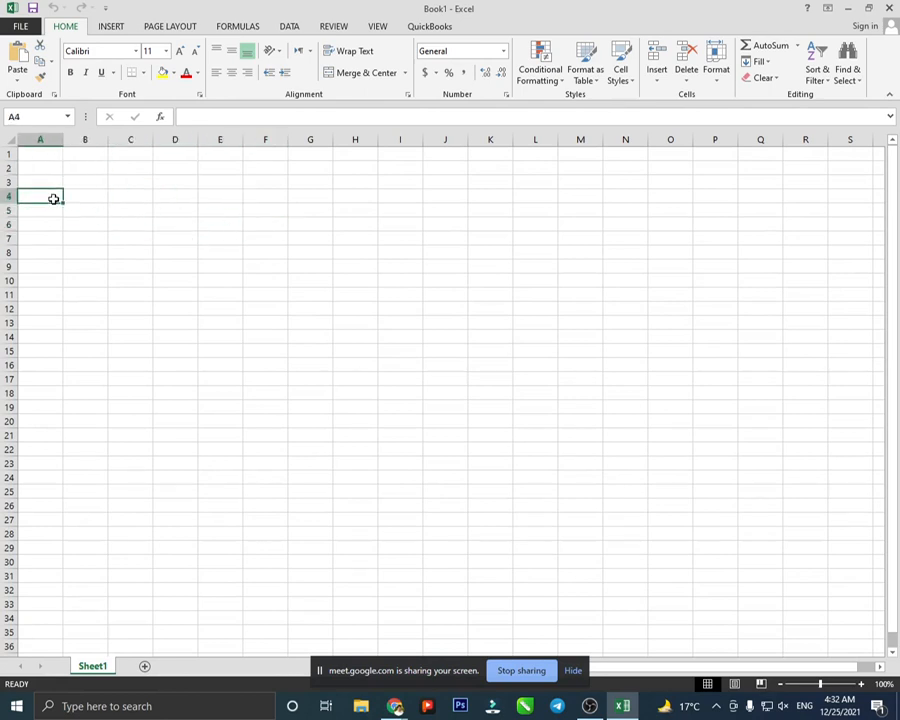
- Move cell A4 to J6, select ranges A4:M5 and C2:C25, then return to A1
{"action": "left_click_drag", "start_coordinate": [50, 205], "coordinate": [450, 226]}
{"action": "left_click_drag", "start_coordinate": [57, 199], "coordinate": [585, 210]}
{"action": "left_click_drag", "start_coordinate": [120, 166], "coordinate": [126, 489]}
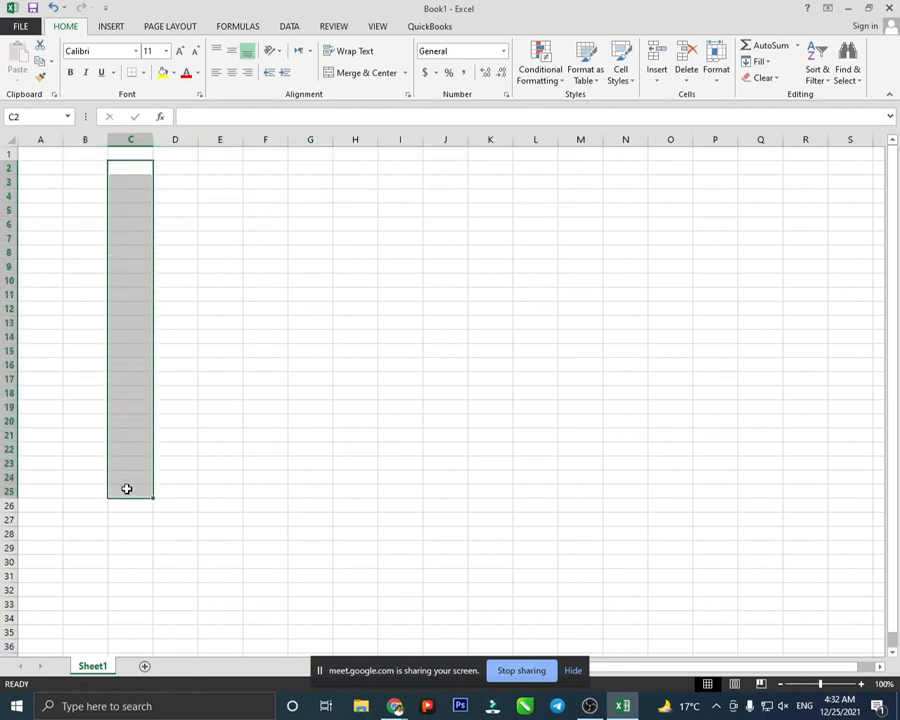
{"action": "left_click", "coordinate": [41, 157]}
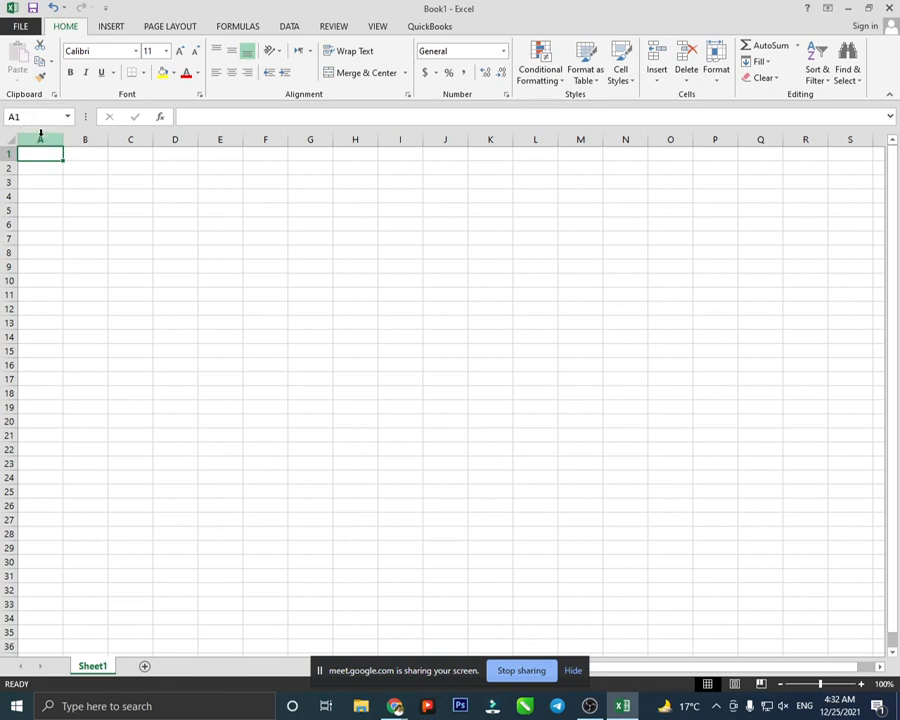
- Select all of column A, row 1, cells C3 and C5, column C, then C8
{"action": "left_click", "coordinate": [40, 138]}
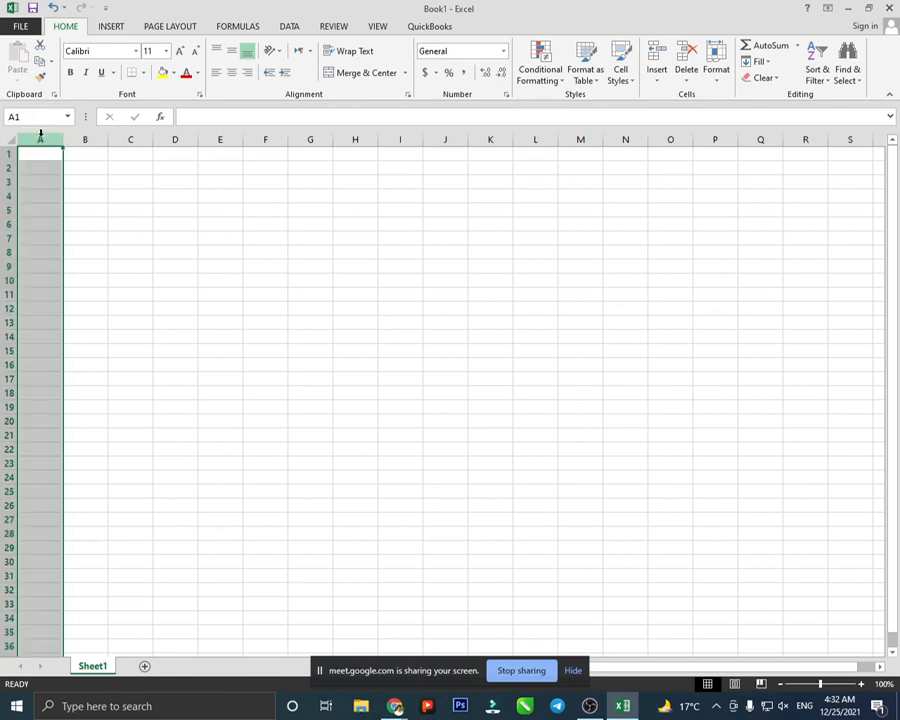
{"action": "left_click", "coordinate": [7, 153]}
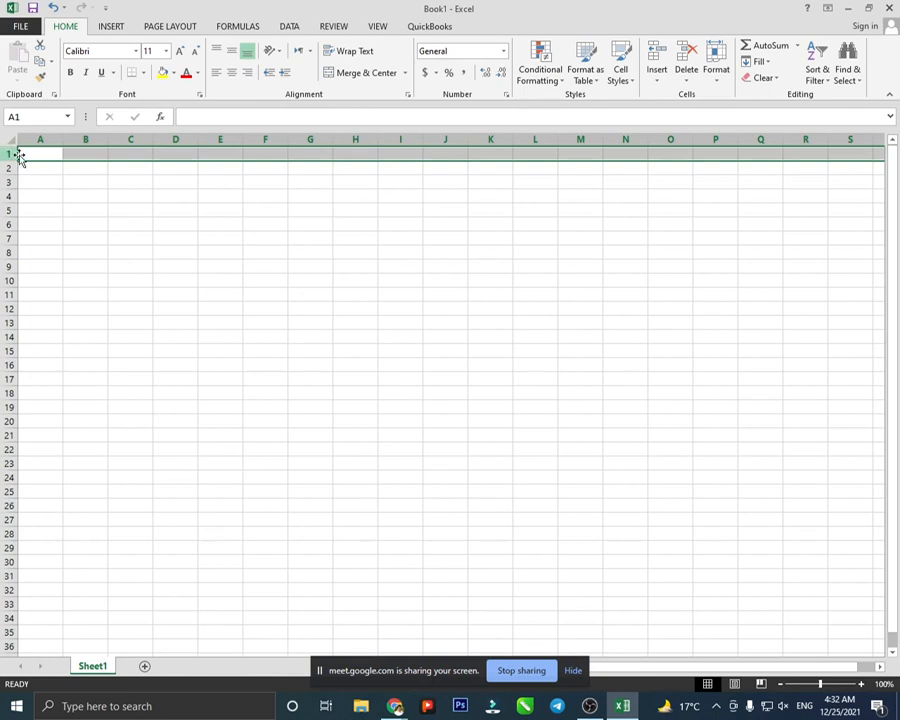
{"action": "left_click", "coordinate": [111, 183]}
{"action": "left_click", "coordinate": [147, 212]}
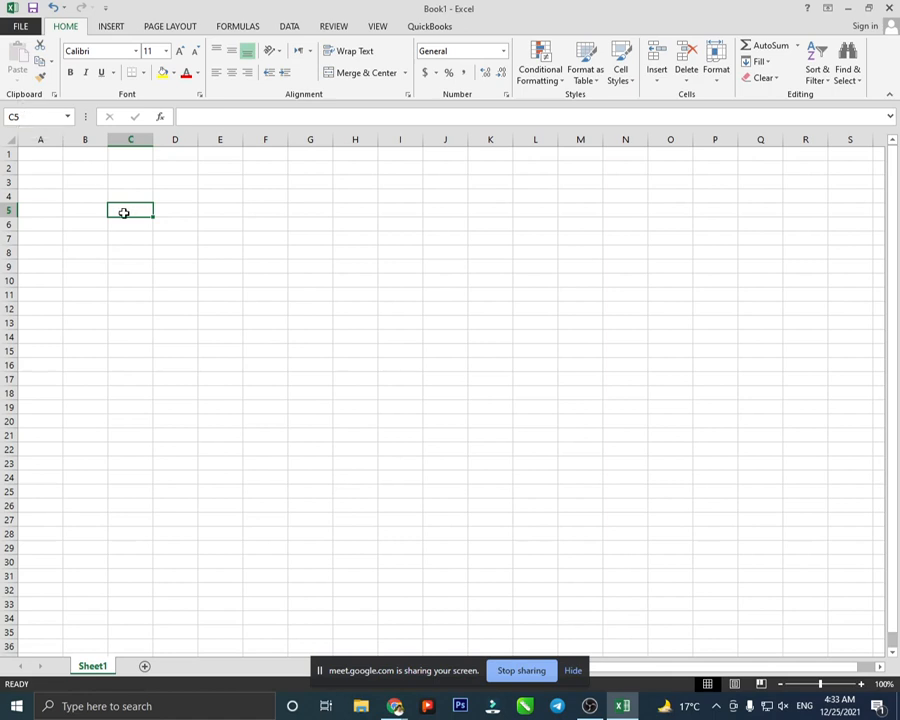
{"action": "left_click", "coordinate": [129, 138]}
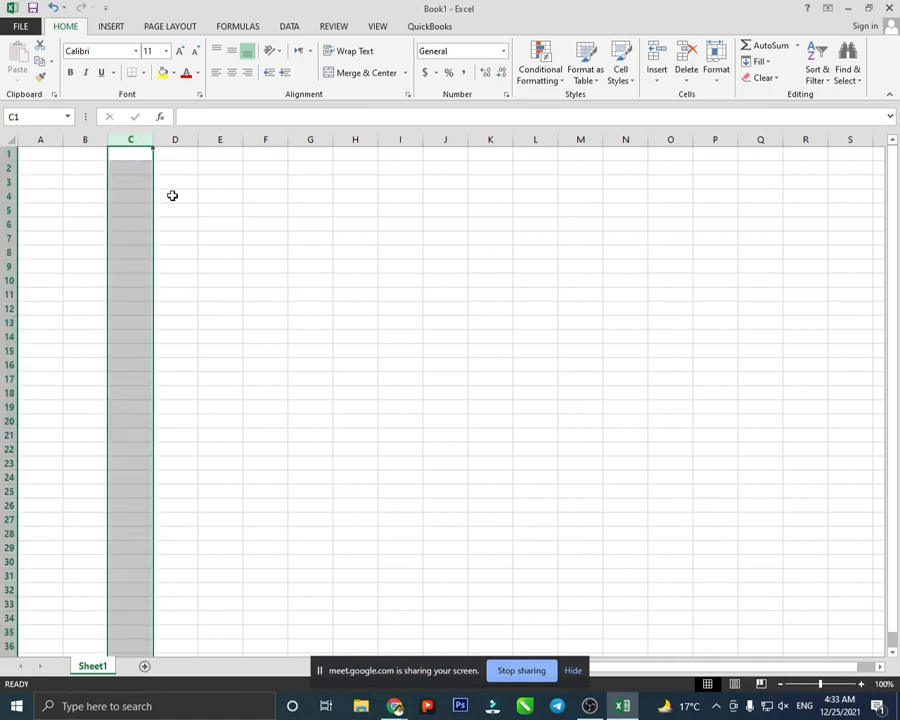
{"action": "left_click", "coordinate": [136, 252]}
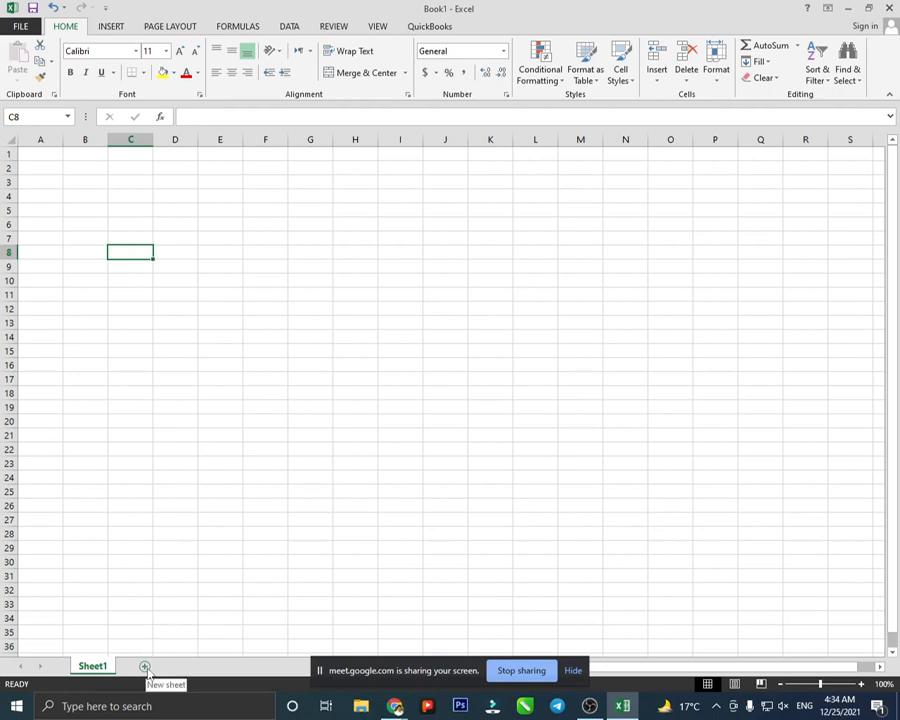
- Add worksheets Sheet2 and Sheet3 with the New sheet button, then go back to Sheet1
{"action": "left_click", "coordinate": [146, 668]}
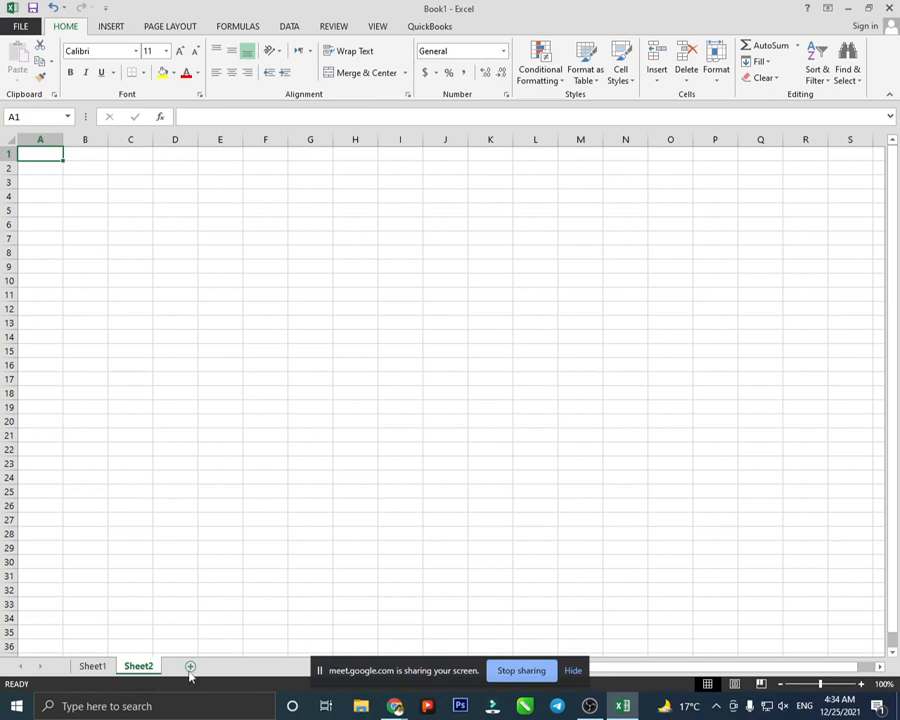
{"action": "left_click", "coordinate": [190, 667]}
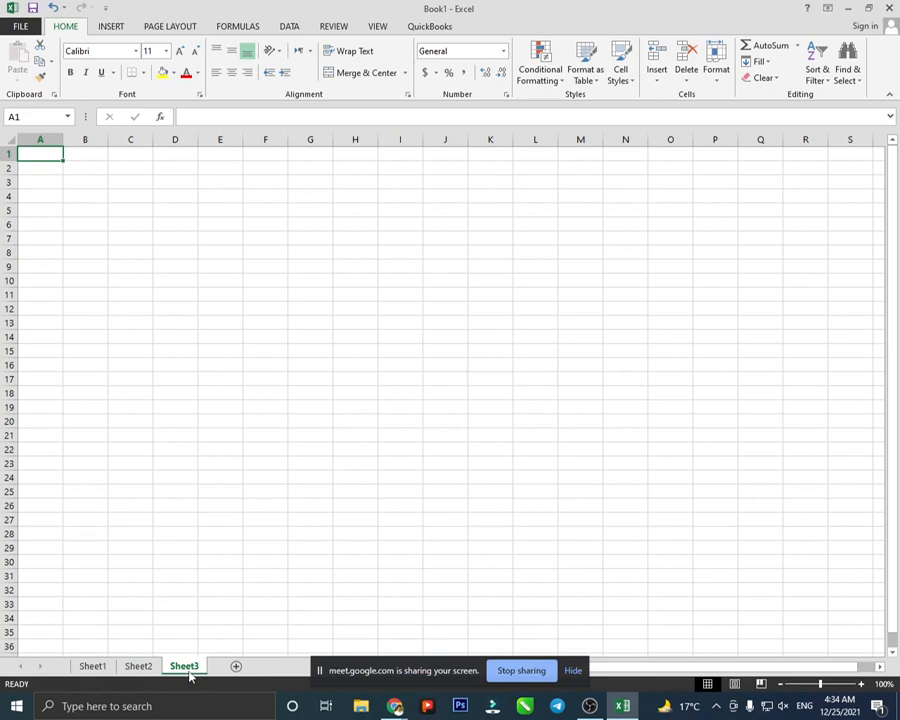
{"action": "left_click", "coordinate": [93, 670]}
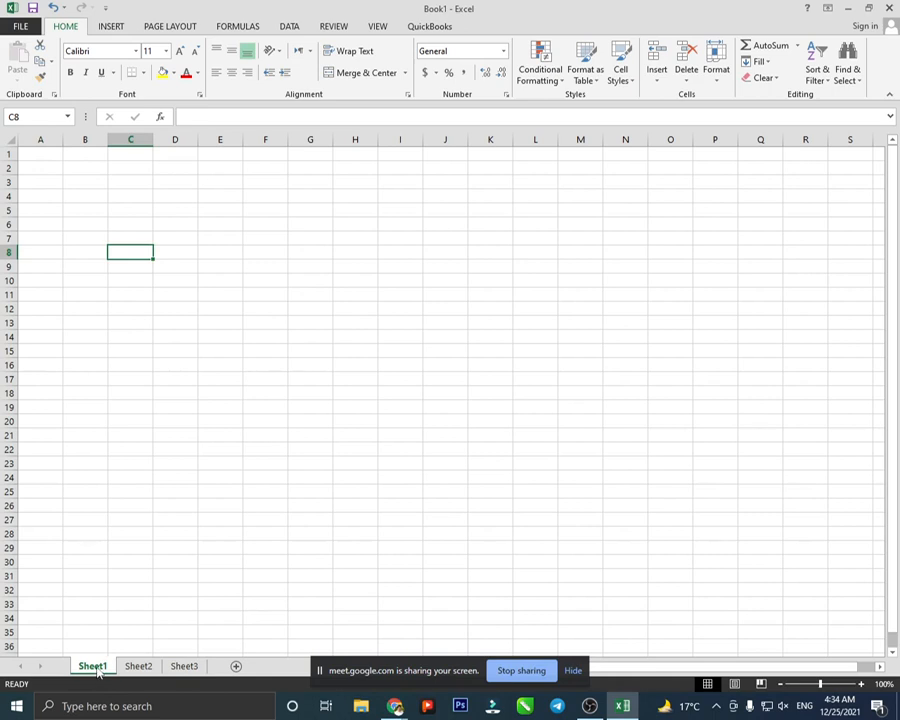
- Rename Sheet1 to Class.1
{"action": "right_click", "coordinate": [97, 672]}
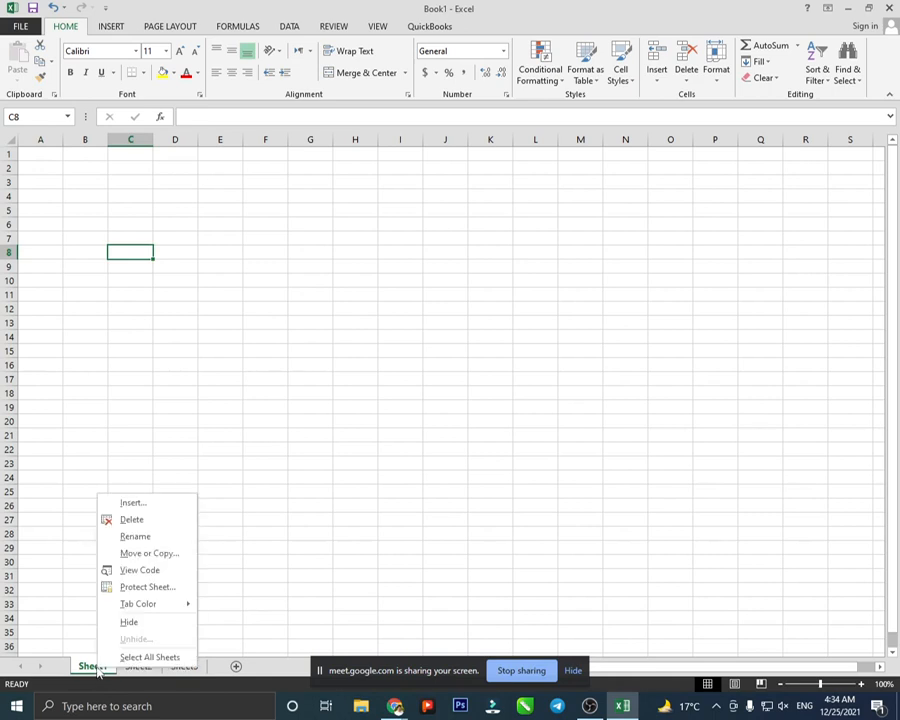
{"action": "left_click", "coordinate": [137, 537]}
{"action": "key", "text": "BackSpace"}
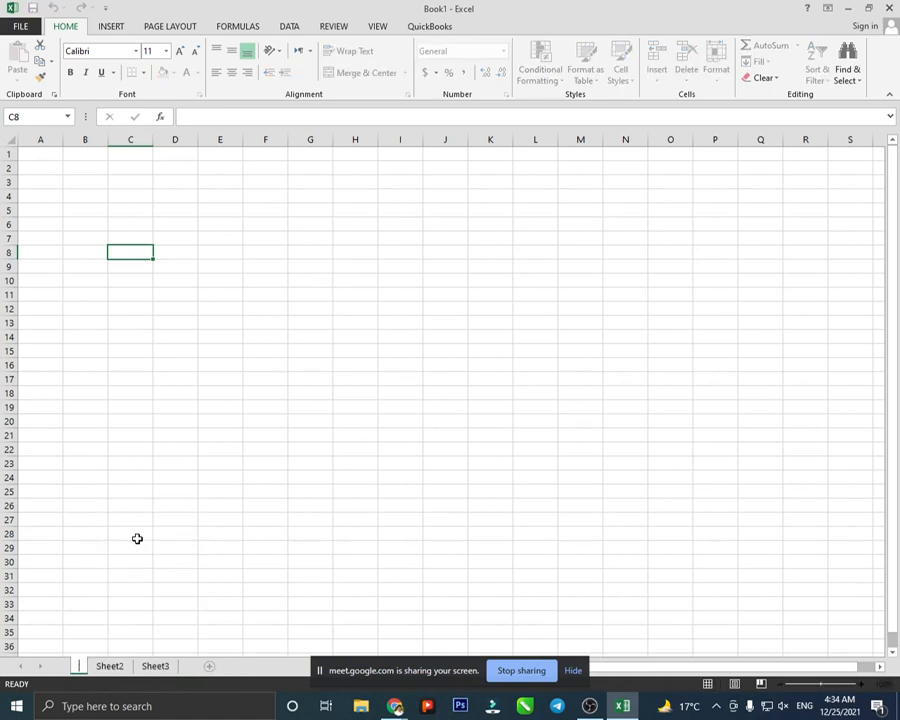
{"action": "type", "text": "Class"}
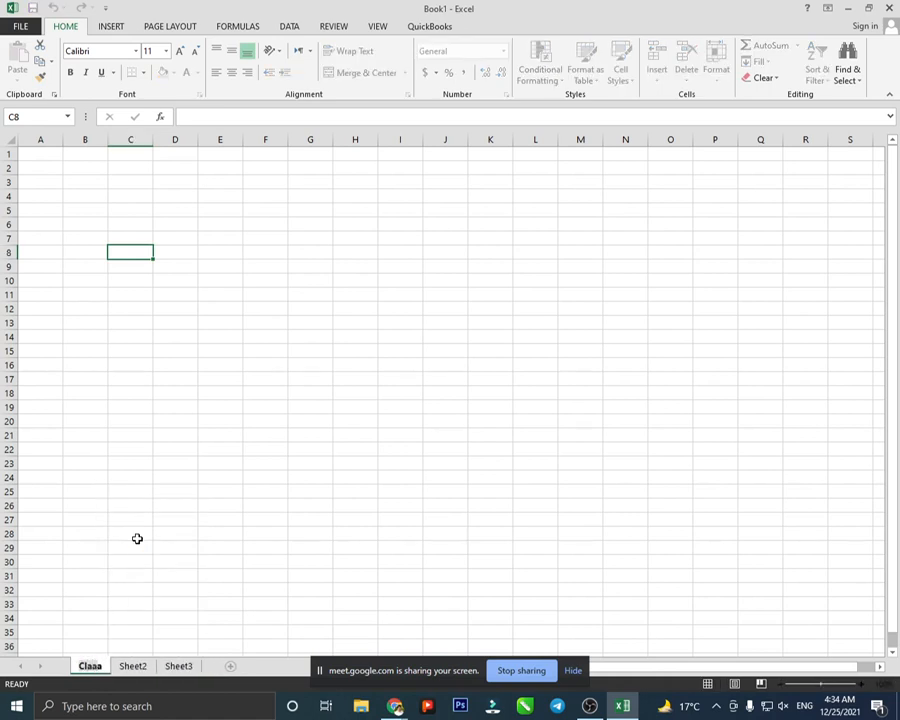
{"action": "type", "text": ".1"}
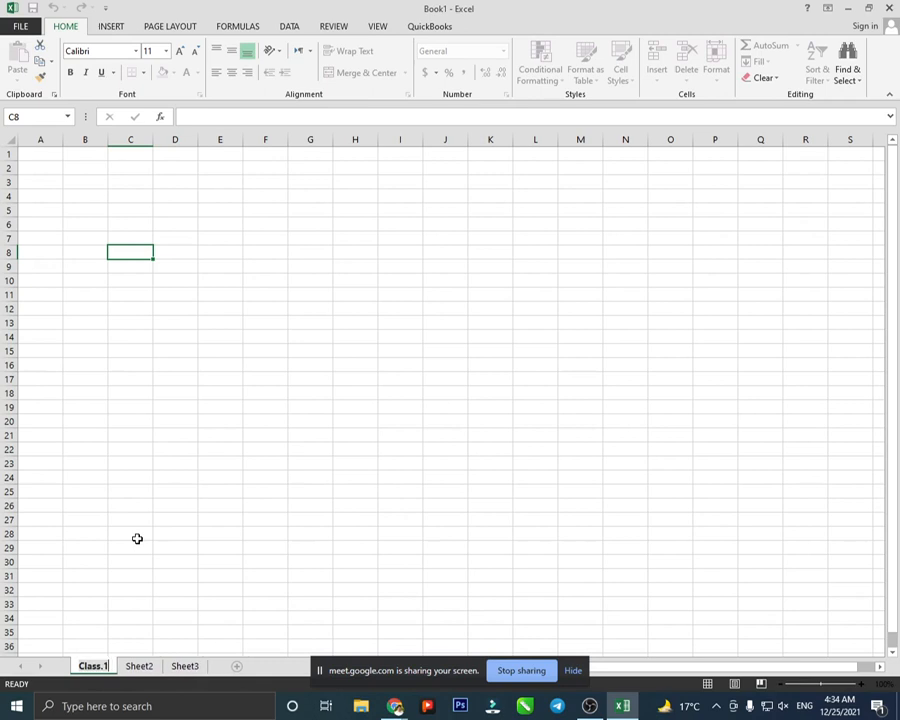
{"action": "left_click", "coordinate": [148, 667]}
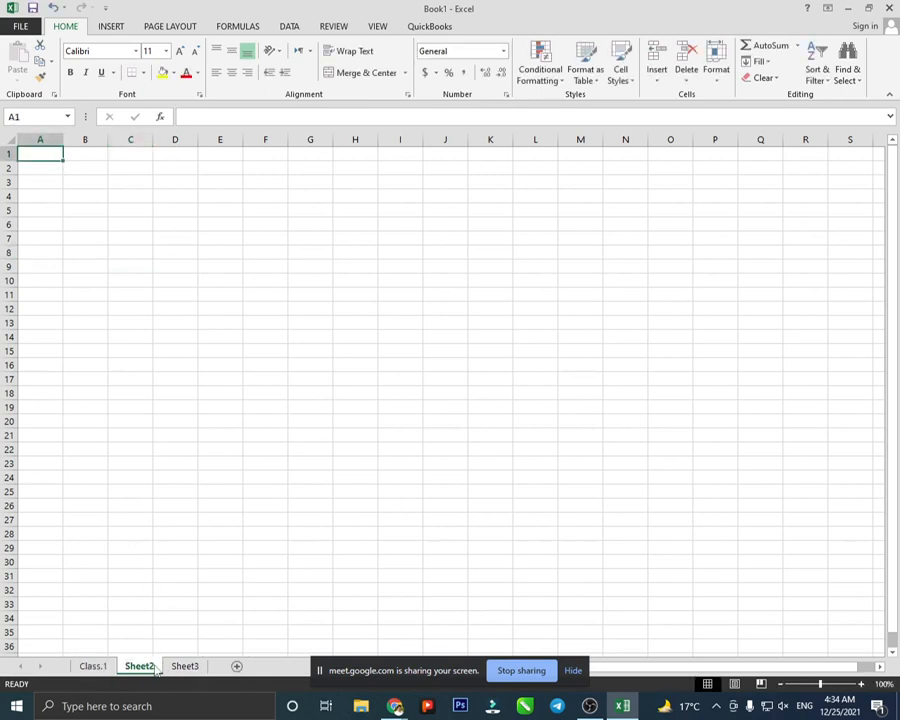
- Rename Sheet2 to Class.2
{"action": "double_click", "coordinate": [155, 667]}
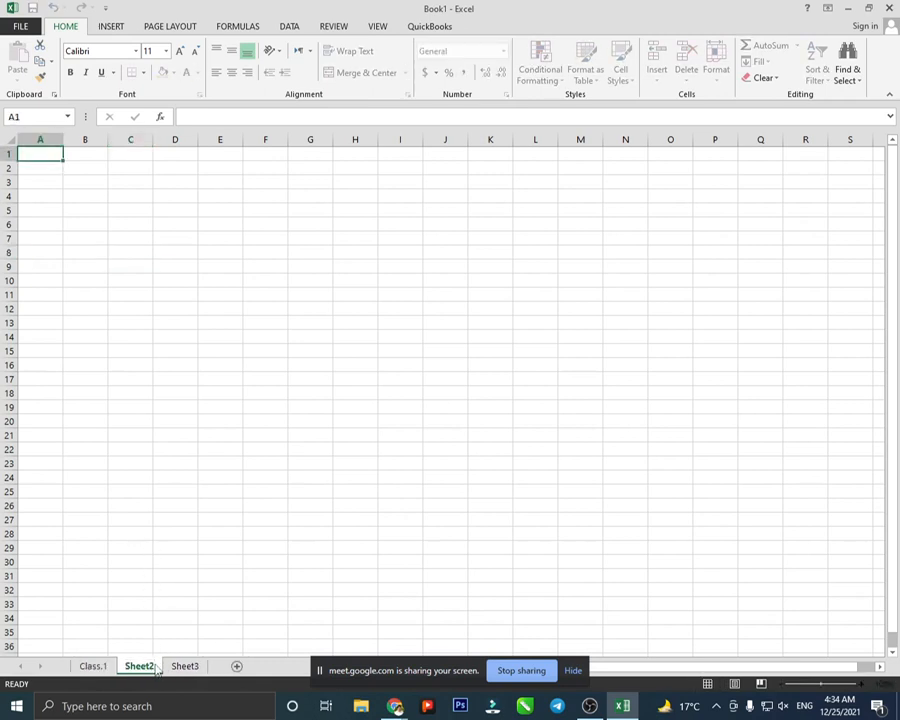
{"action": "left_click", "coordinate": [156, 669]}
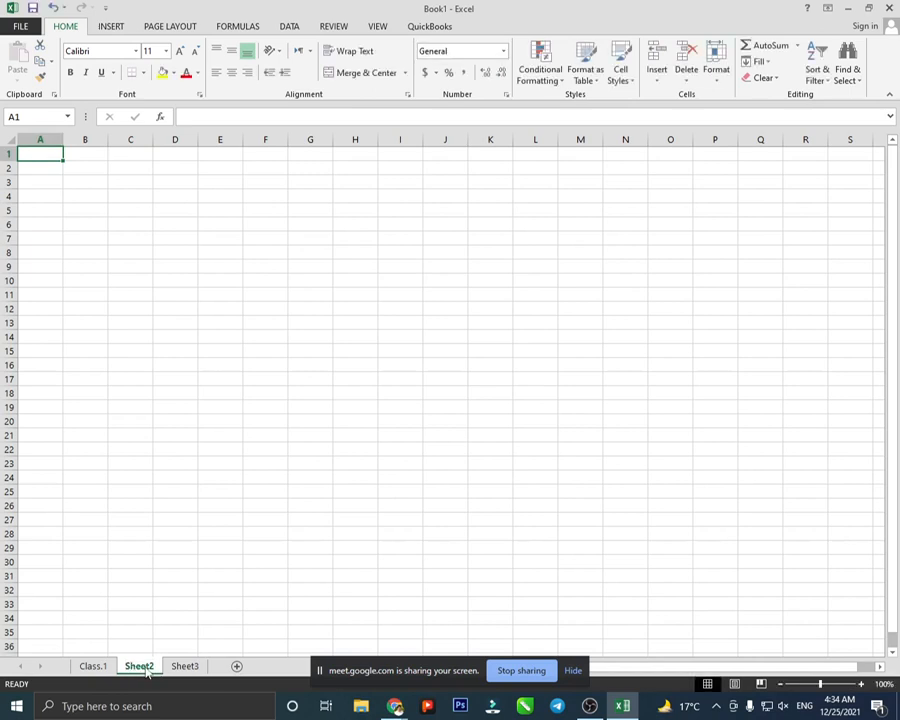
{"action": "double_click", "coordinate": [147, 667]}
{"action": "key", "text": "ctrl+a"}
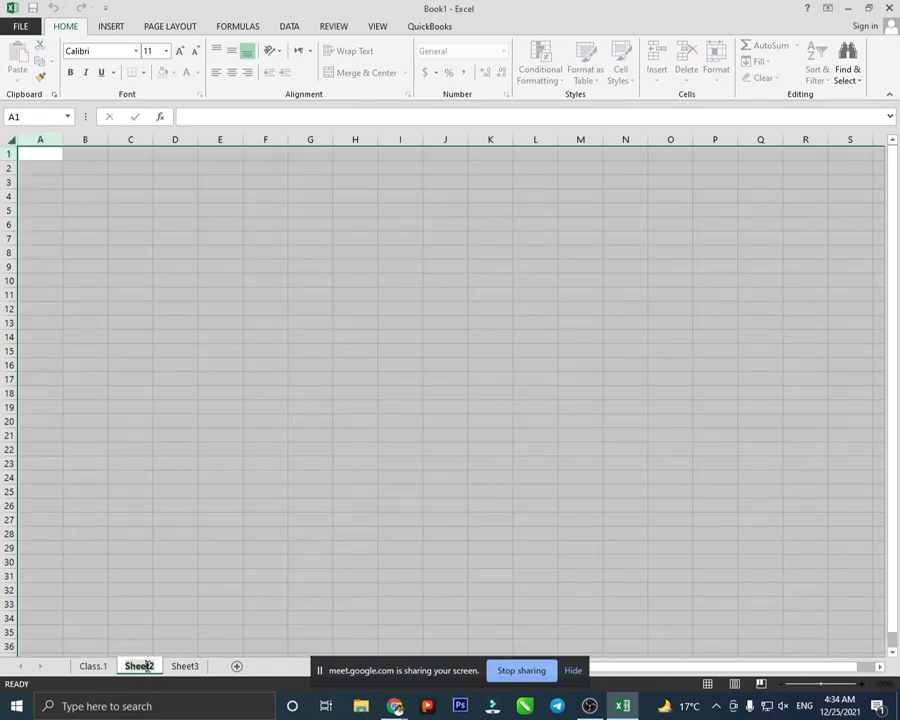
{"action": "type", "text": "C"}
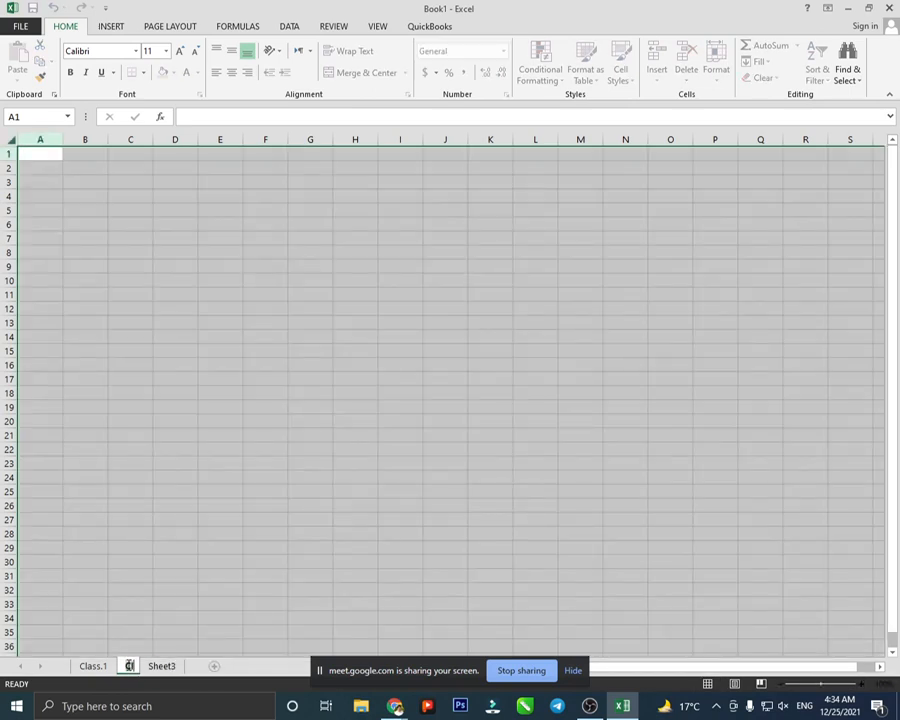
{"action": "type", "text": "lass"}
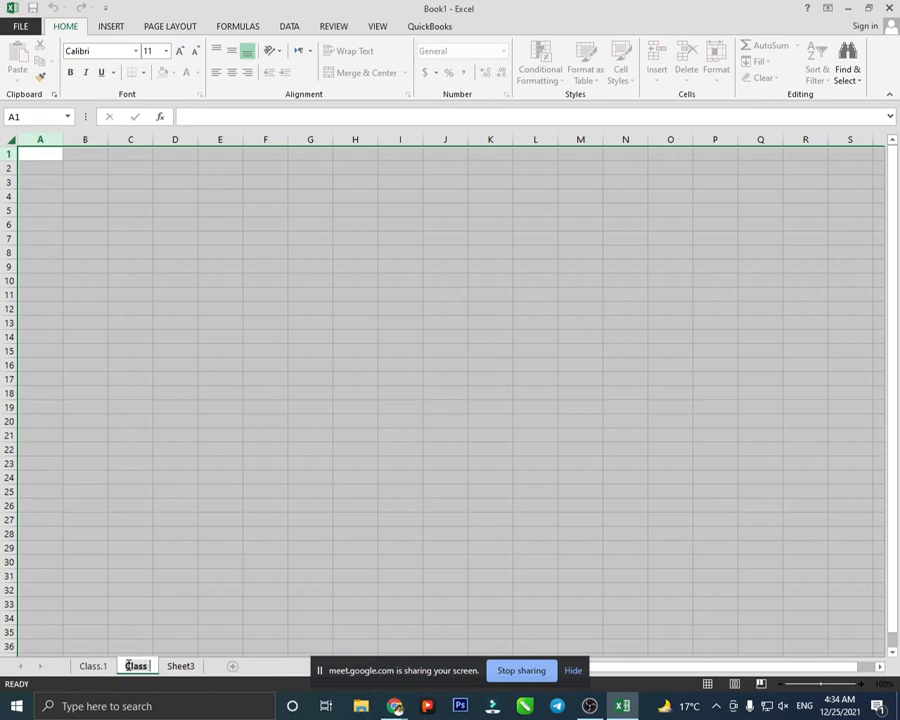
{"action": "type", "text": ".2"}
{"action": "left_click", "coordinate": [189, 652]}
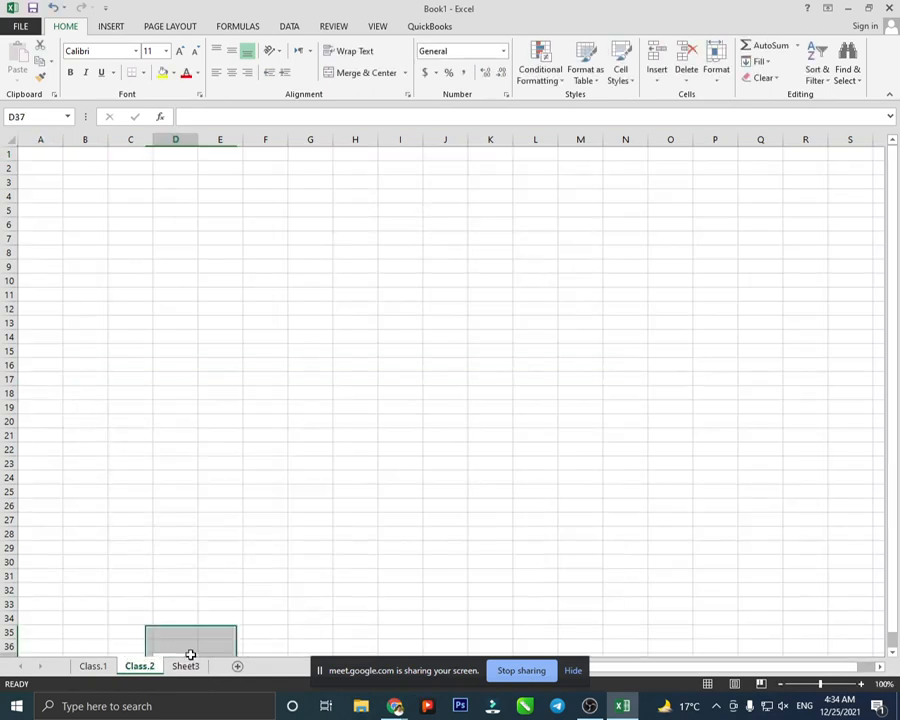
- Rename Sheet3 to Class.3
{"action": "left_click", "coordinate": [190, 667]}
{"action": "right_click", "coordinate": [188, 666]}
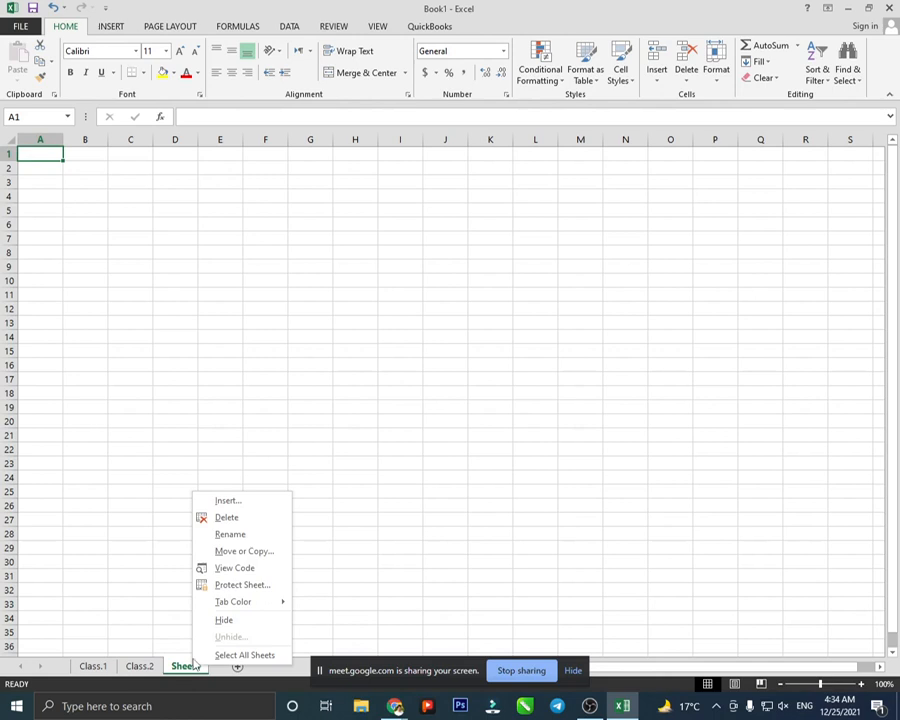
{"action": "left_click", "coordinate": [236, 534]}
{"action": "key", "text": "BackSpace"}
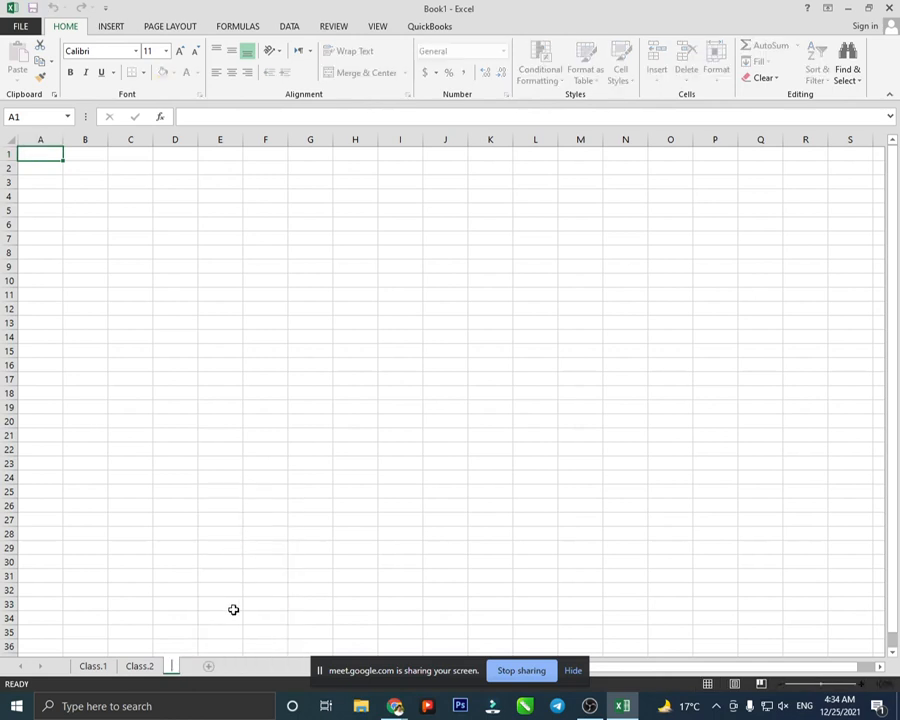
{"action": "type", "text": "Class"}
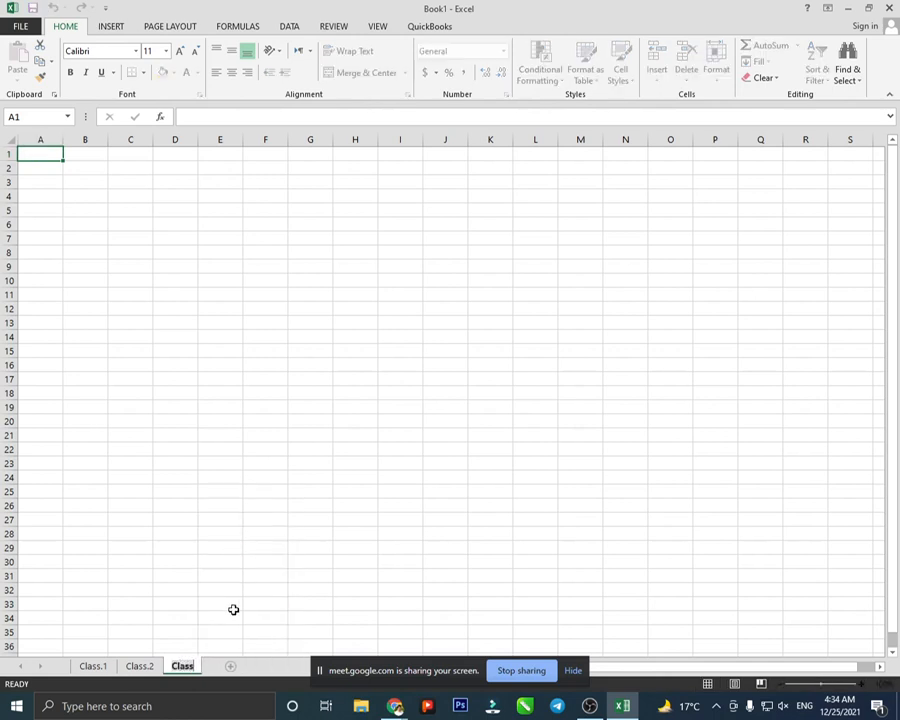
{"action": "type", "text": ".3"}
{"action": "left_click", "coordinate": [233, 609]}
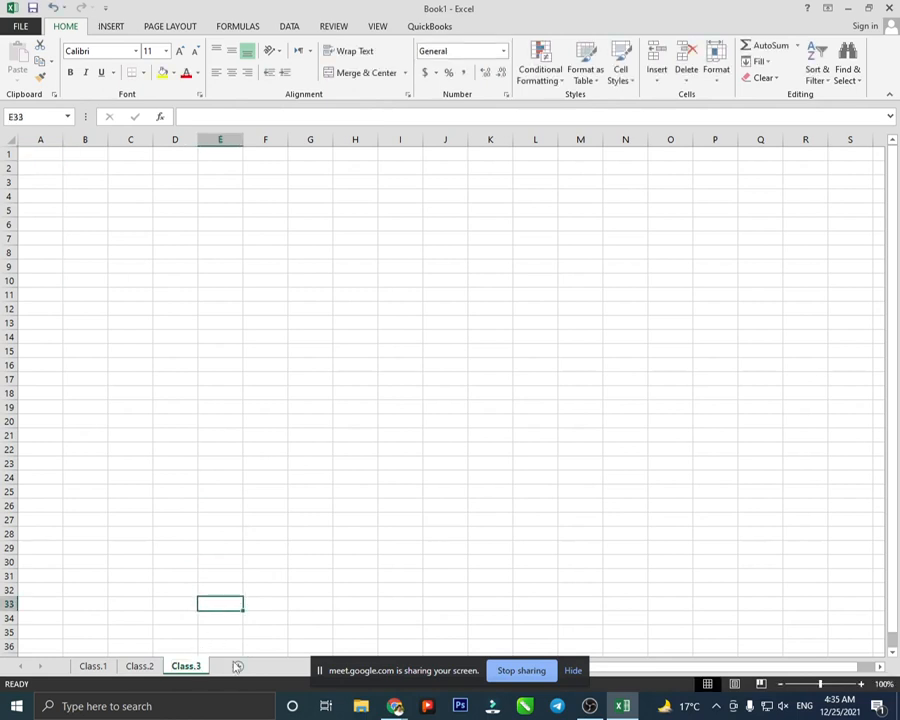
- Insert a new blank worksheet in front of the Class.3 sheet
{"action": "right_click", "coordinate": [184, 668]}
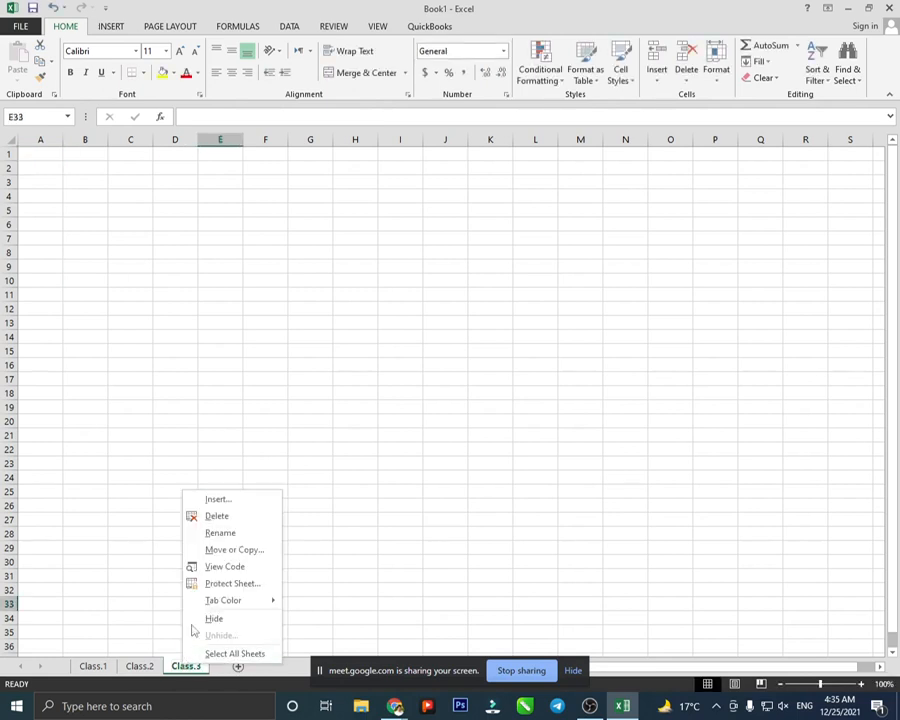
{"action": "left_click", "coordinate": [216, 500]}
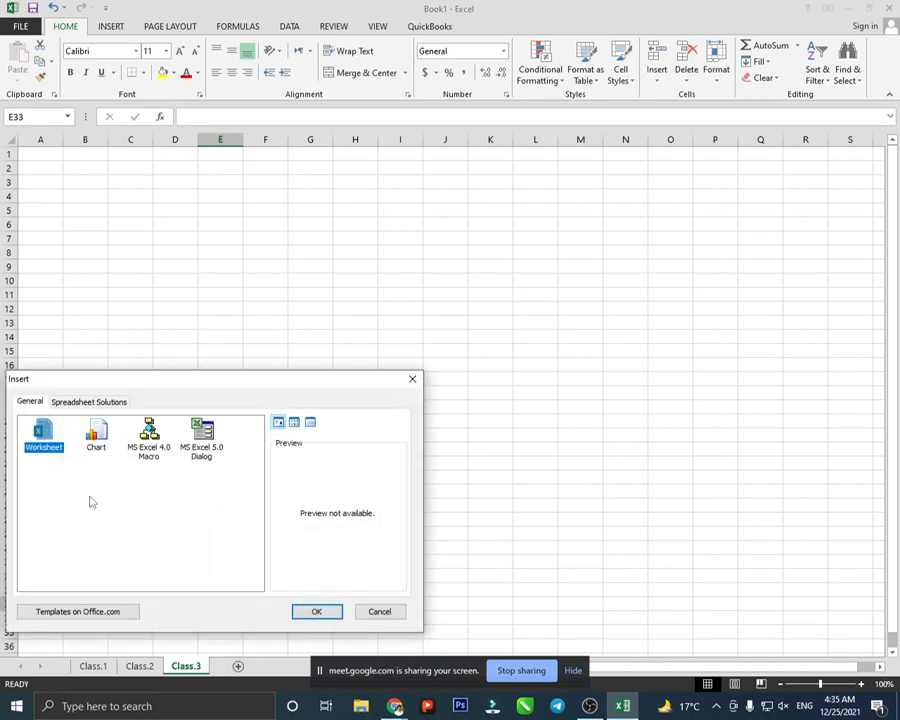
{"action": "left_click", "coordinate": [313, 610]}
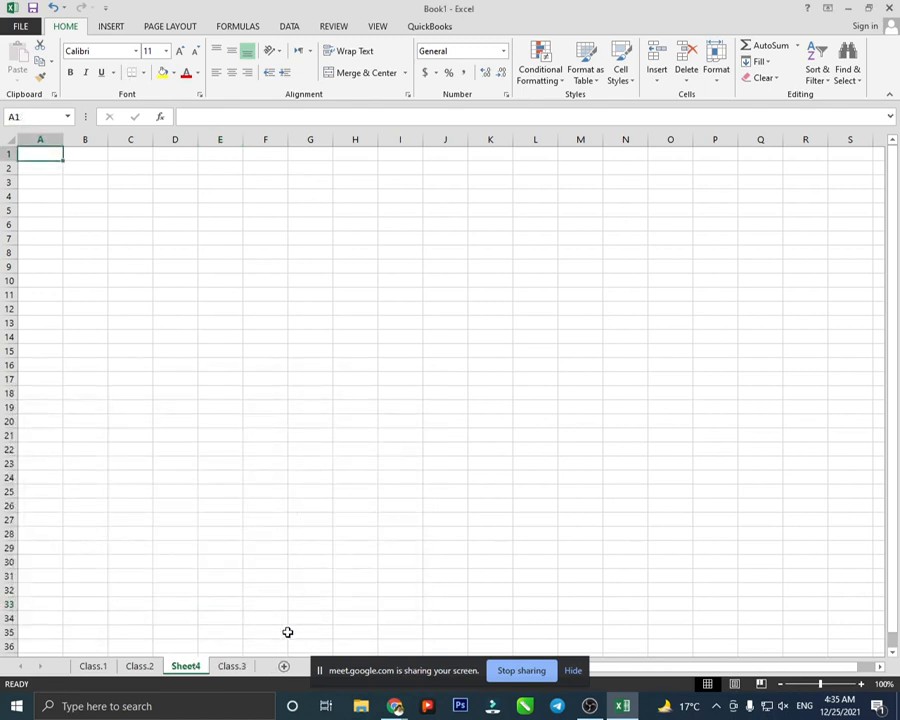
- Rename the new Sheet4 tab to Class.4
{"action": "right_click", "coordinate": [190, 672]}
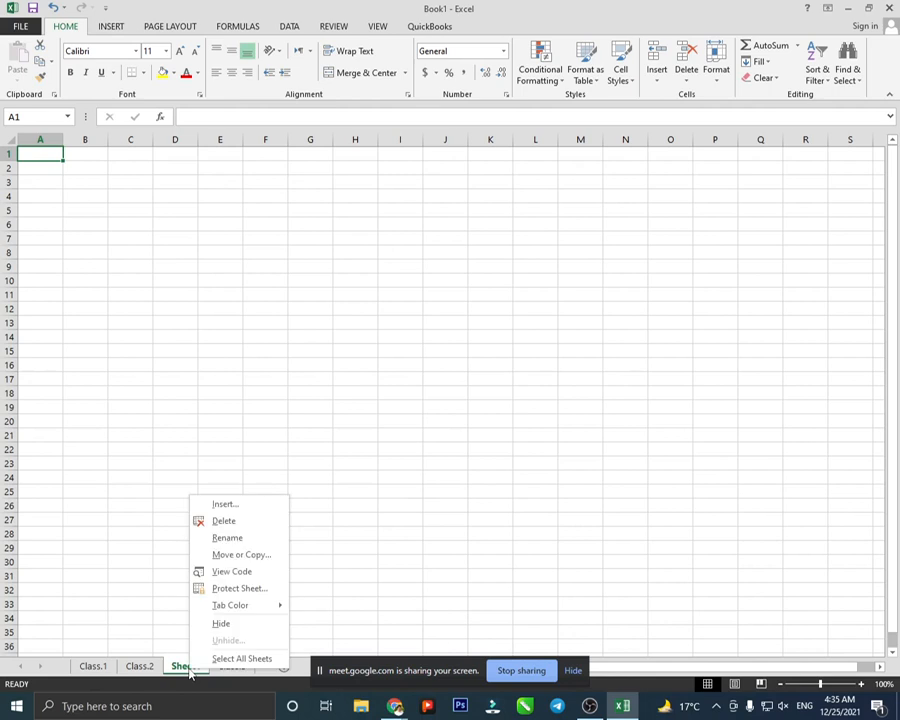
{"action": "left_click", "coordinate": [231, 534]}
{"action": "key", "text": "BackSpace"}
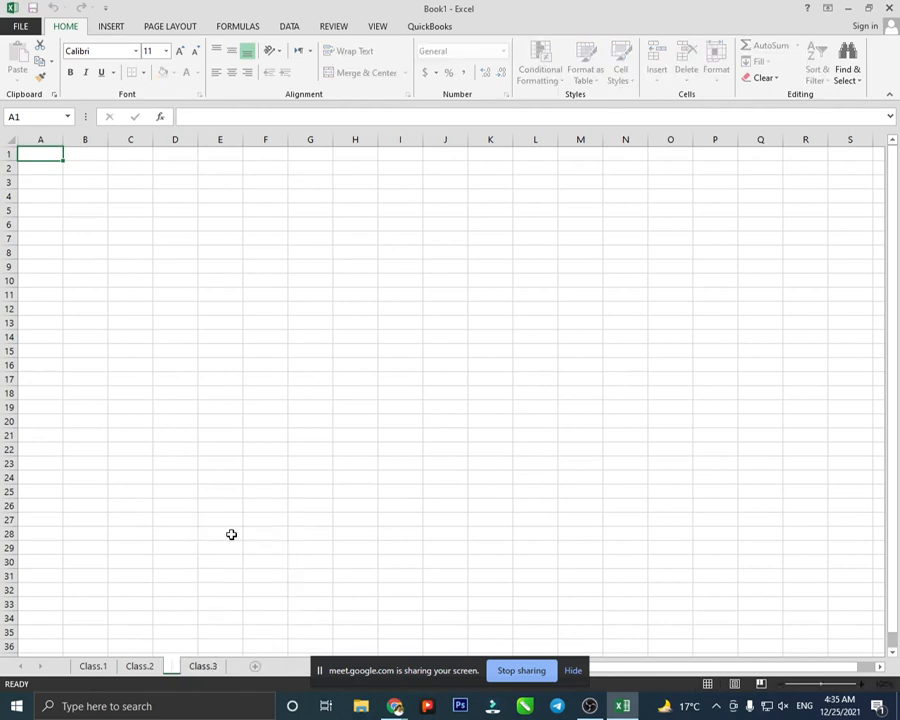
{"action": "type", "text": "Class."}
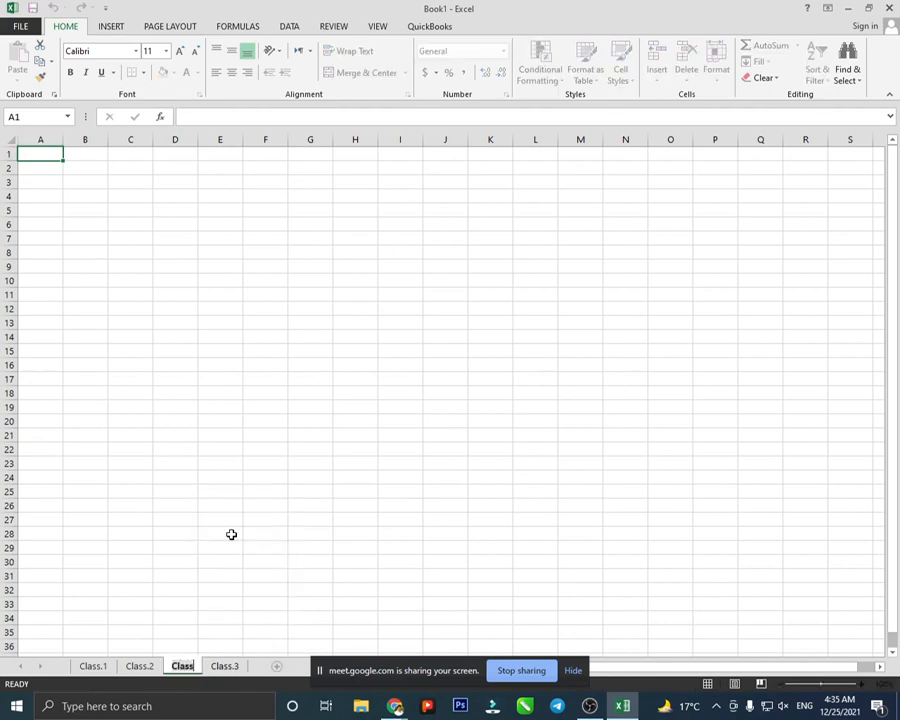
{"action": "type", "text": "4"}
{"action": "left_click", "coordinate": [231, 534]}
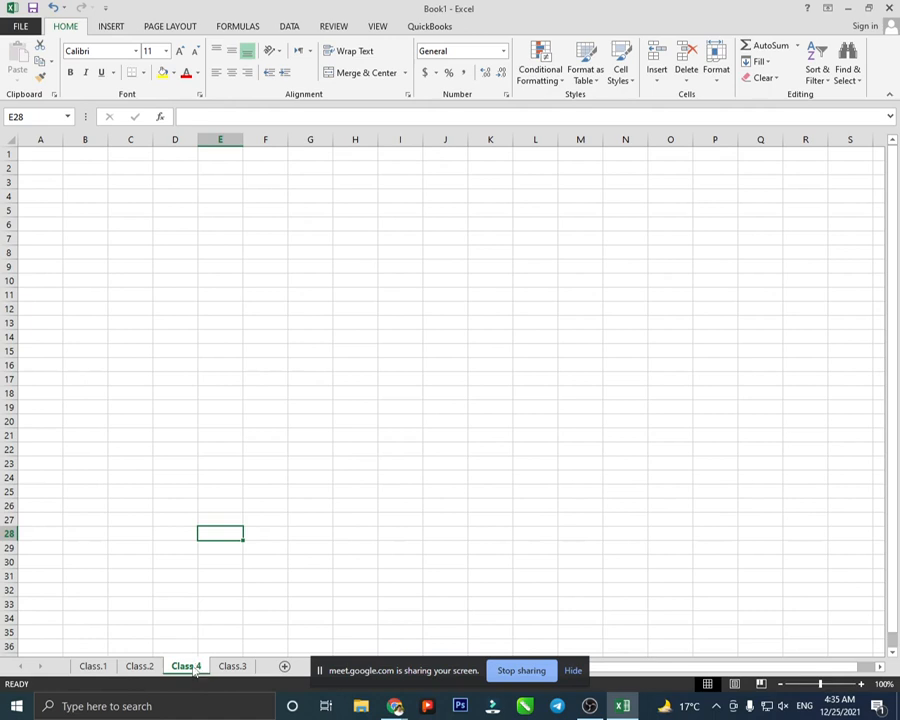
- Move the Class.4 sheet after Class.3, then test zooming with the slider and Ctrl+wheel
{"action": "mouse_move", "coordinate": [196, 673]}
{"action": "left_mouse_down"}
{"action": "mouse_move", "coordinate": [206, 650]}
{"action": "mouse_move", "coordinate": [241, 652]}
{"action": "mouse_move", "coordinate": [256, 670]}
{"action": "left_mouse_up"}
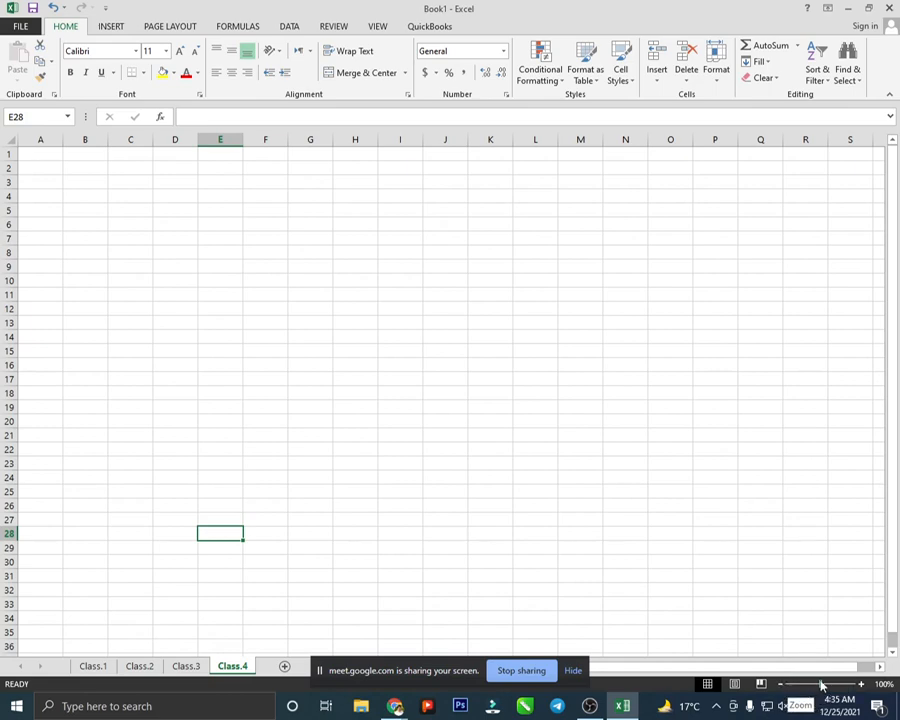
{"action": "mouse_move", "coordinate": [822, 684]}
{"action": "left_mouse_down"}
{"action": "mouse_move", "coordinate": [860, 684]}
{"action": "mouse_move", "coordinate": [822, 690]}
{"action": "left_mouse_up"}
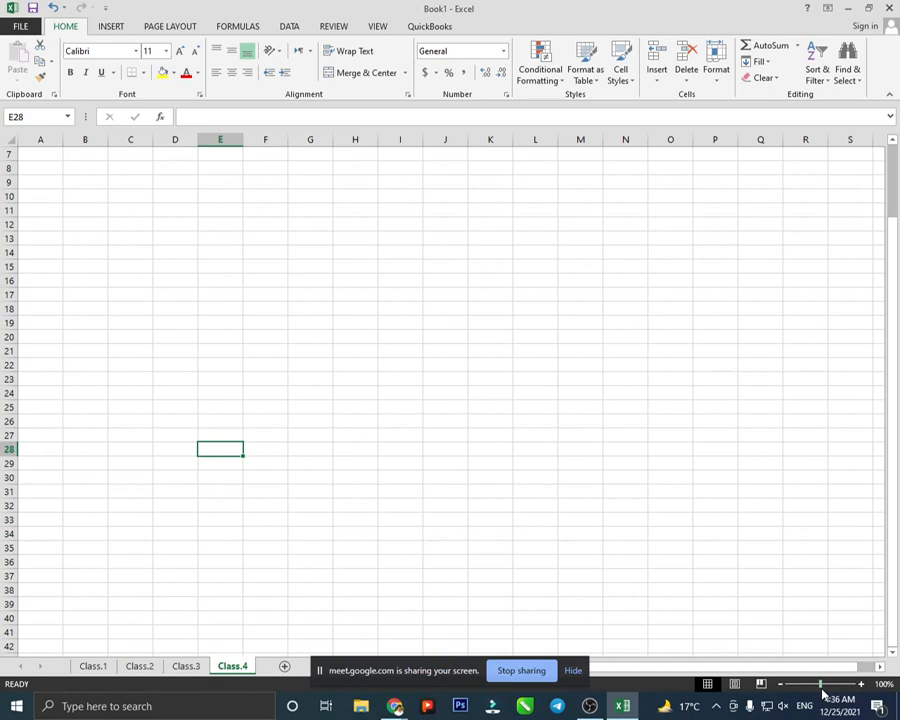
{"action": "scroll", "coordinate": [741, 537], "scroll_direction": "up", "scroll_amount": 4, "text": "ctrl"}
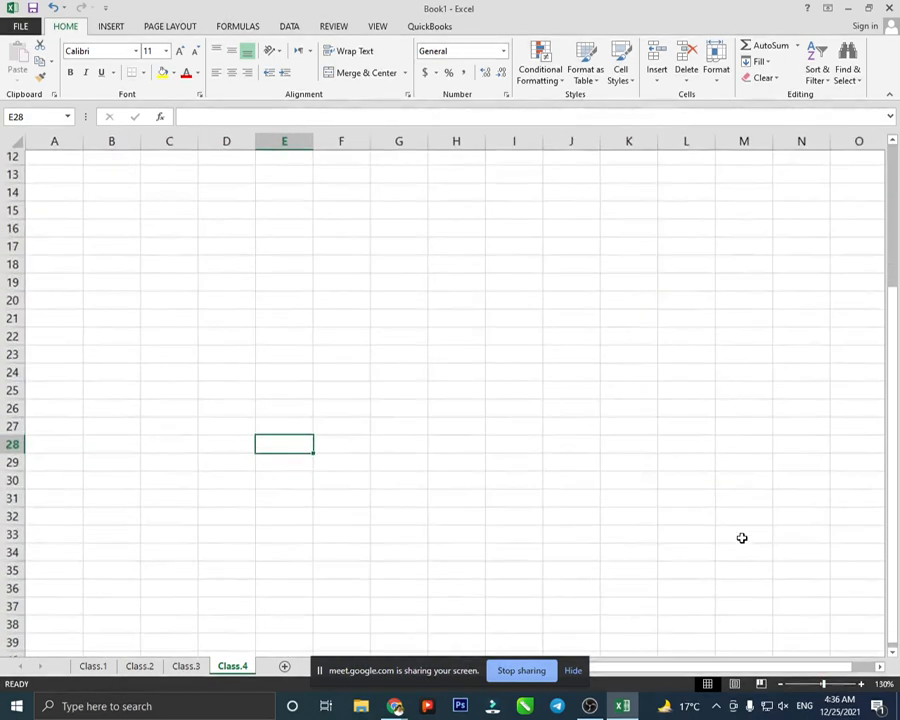
{"action": "scroll", "coordinate": [741, 537], "scroll_direction": "up", "scroll_amount": 5, "text": "ctrl"}
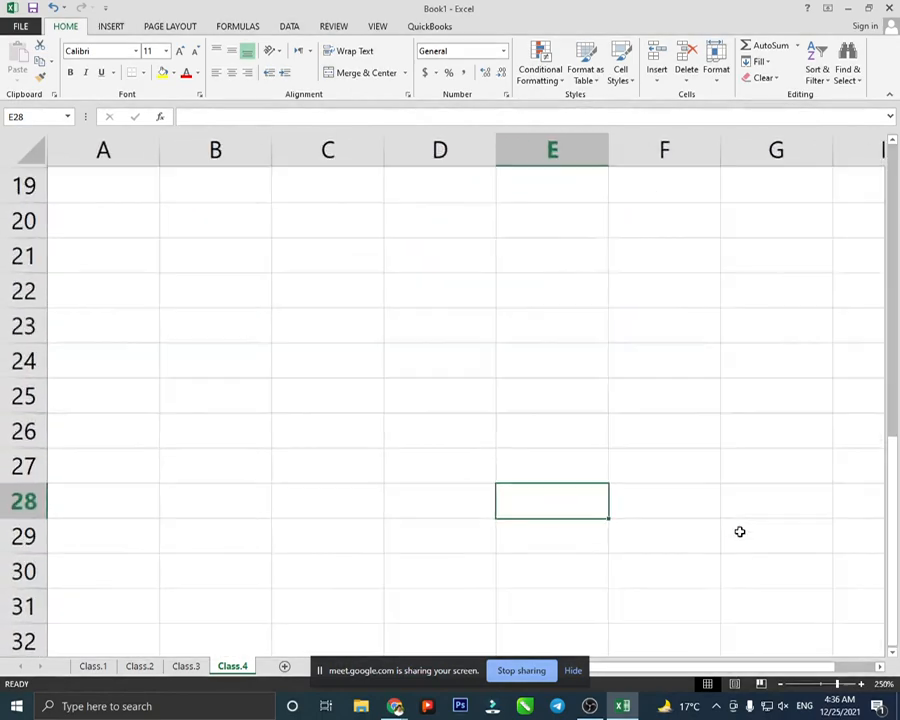
{"action": "scroll", "coordinate": [740, 532], "scroll_direction": "down", "scroll_amount": 8, "text": "ctrl"}
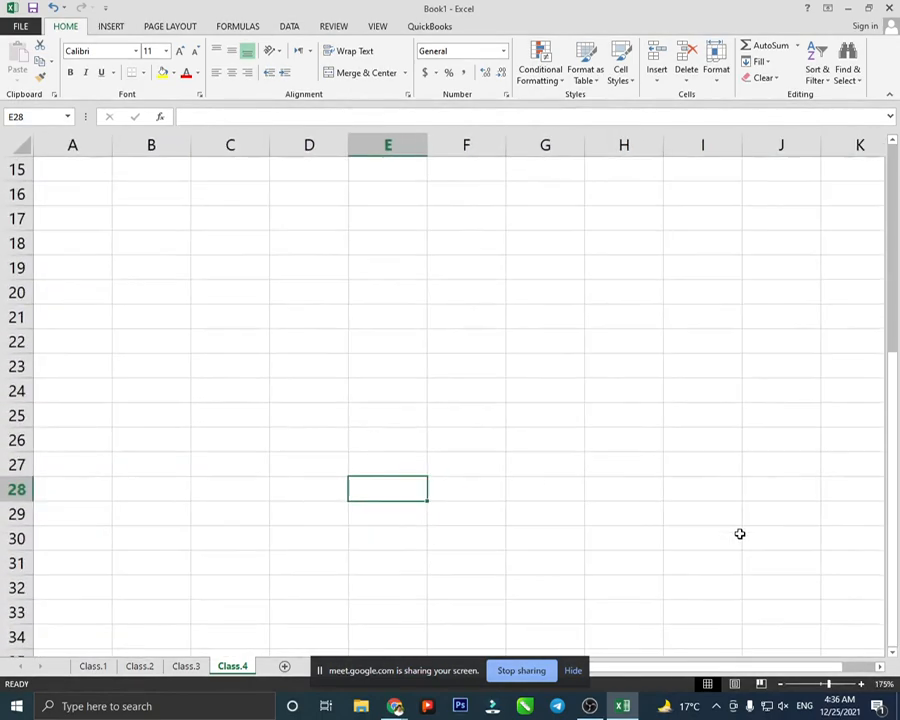
{"action": "scroll", "coordinate": [740, 534], "scroll_direction": "down", "scroll_amount": 4, "text": "ctrl"}
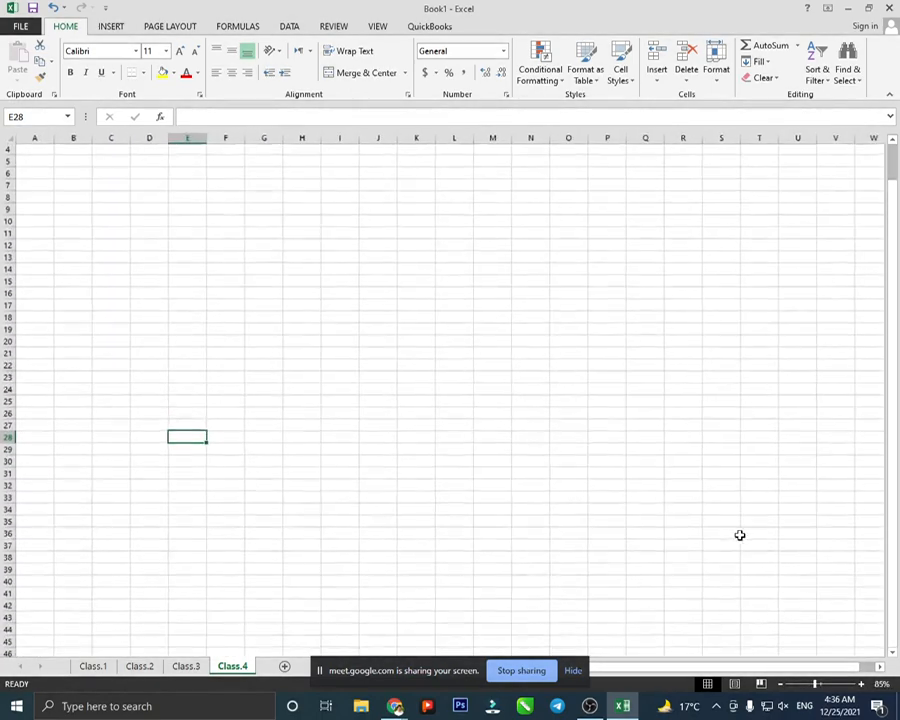
{"action": "scroll", "coordinate": [740, 535], "scroll_direction": "up", "scroll_amount": 2, "text": "ctrl"}
{"action": "scroll", "coordinate": [740, 535], "scroll_direction": "up", "scroll_amount": 2, "text": "ctrl"}
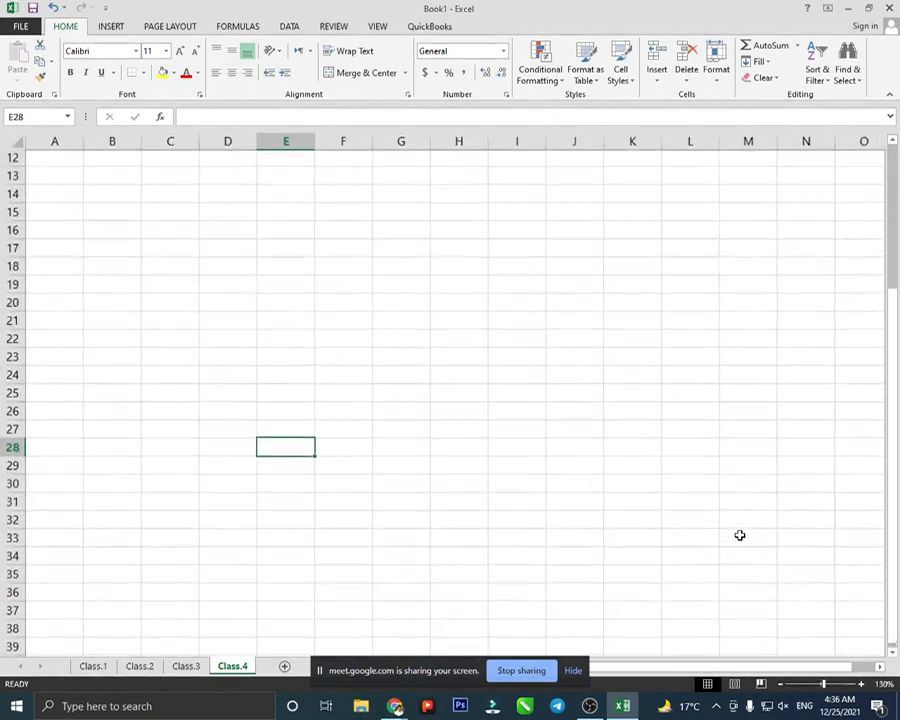
{"action": "scroll", "coordinate": [740, 535], "scroll_direction": "down", "scroll_amount": 1, "text": "ctrl"}
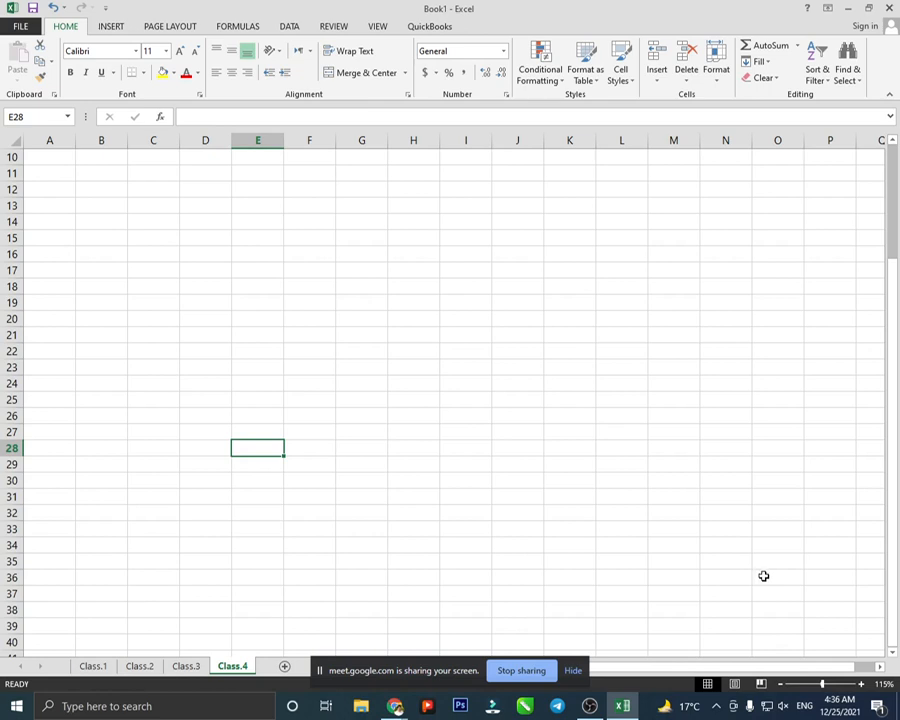
- Zoom with the slider and Ctrl+wheel again, ending back at 100%
{"action": "mouse_move", "coordinate": [822, 684]}
{"action": "left_mouse_down"}
{"action": "mouse_move", "coordinate": [842, 684]}
{"action": "mouse_move", "coordinate": [822, 684]}
{"action": "left_mouse_up"}
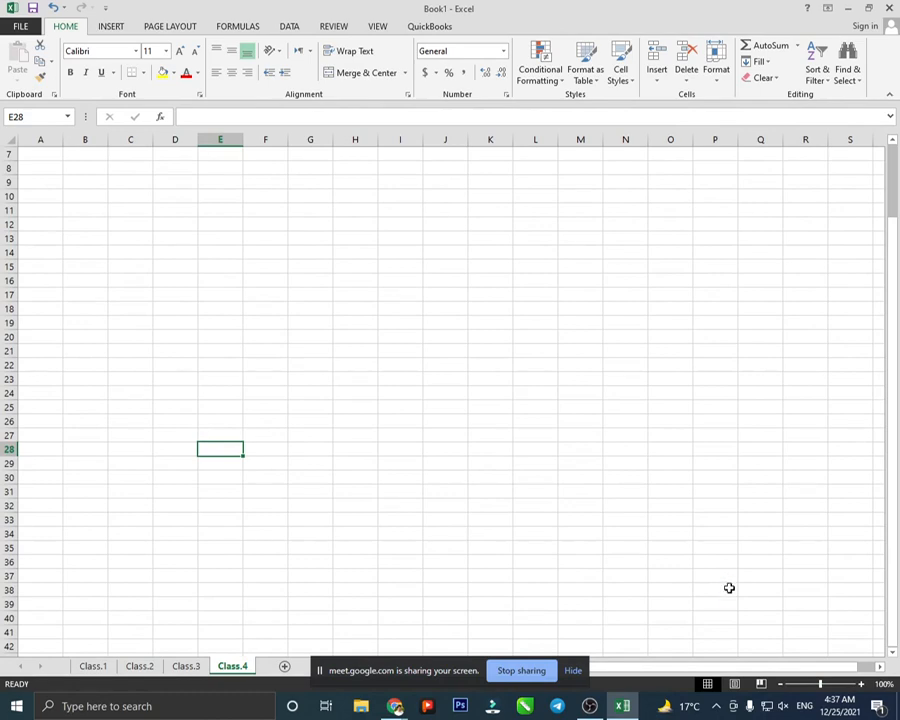
{"action": "scroll", "coordinate": [729, 588], "scroll_direction": "up", "scroll_amount": 6, "text": "ctrl"}
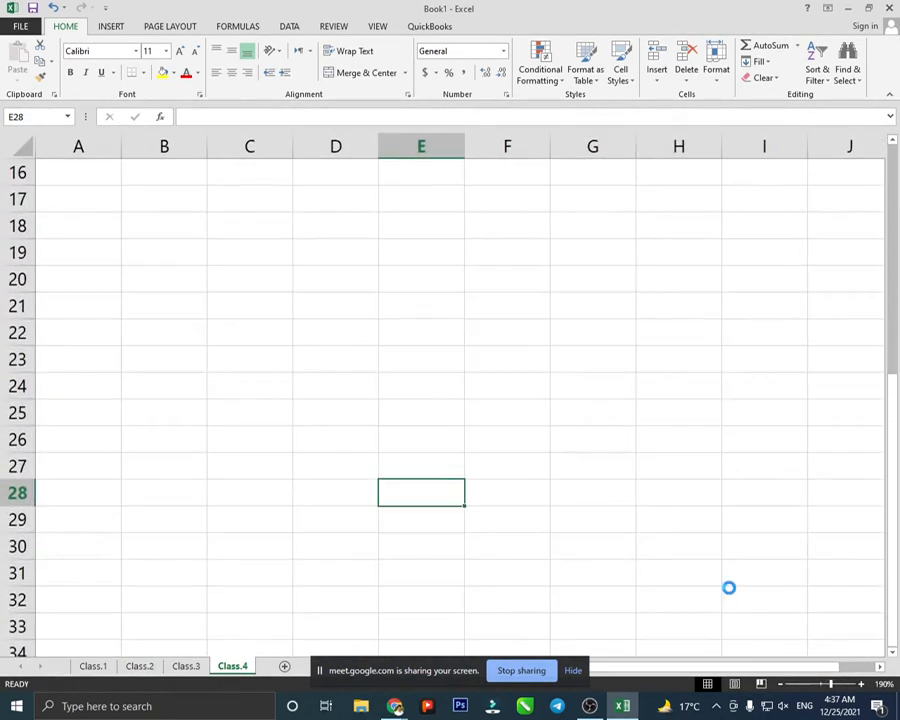
{"action": "scroll", "coordinate": [729, 588], "scroll_direction": "up", "scroll_amount": 2, "text": "ctrl"}
{"action": "scroll", "coordinate": [729, 588], "scroll_direction": "down", "scroll_amount": 5, "text": "ctrl"}
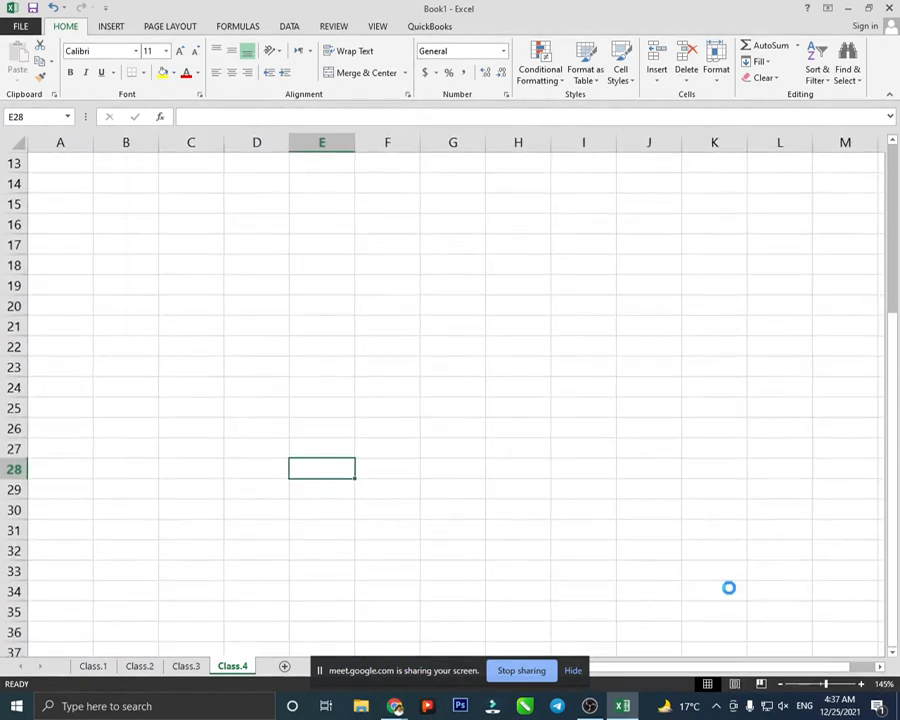
{"action": "scroll", "coordinate": [729, 588], "scroll_direction": "down", "scroll_amount": 4, "text": "ctrl"}
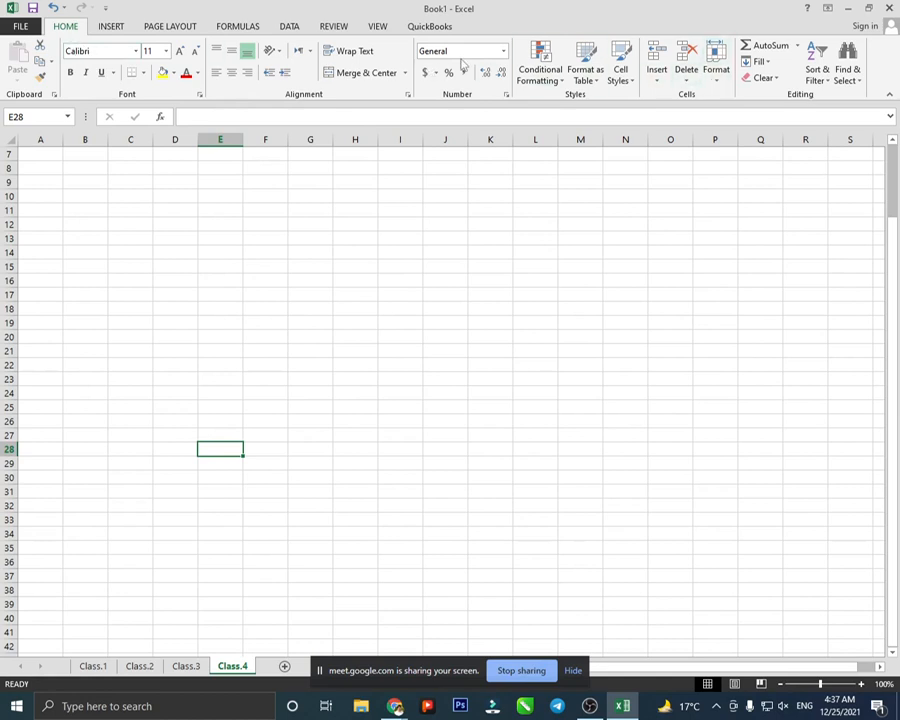
{"action": "left_click", "coordinate": [178, 193]}
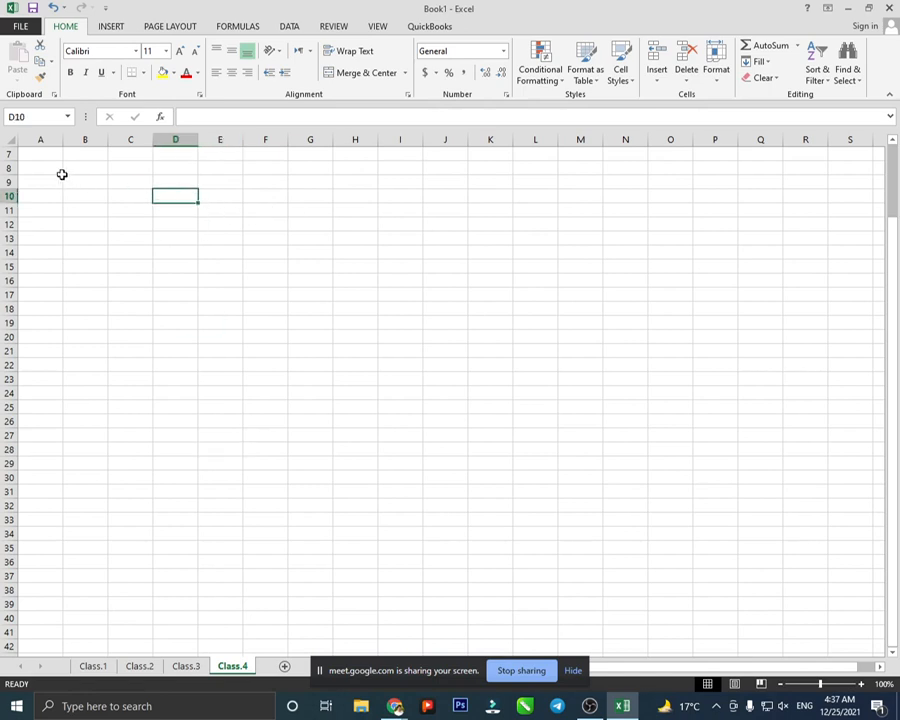
{"action": "left_click", "coordinate": [51, 166]}
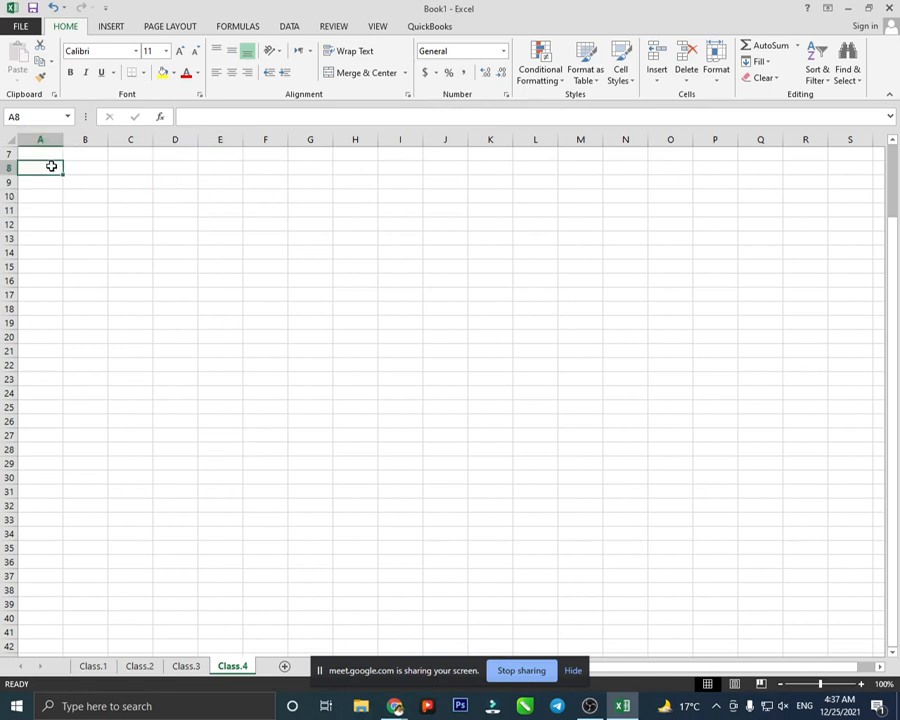
{"action": "scroll", "coordinate": [51, 166], "scroll_direction": "up", "scroll_amount": 2}
{"action": "left_click", "coordinate": [48, 150]}
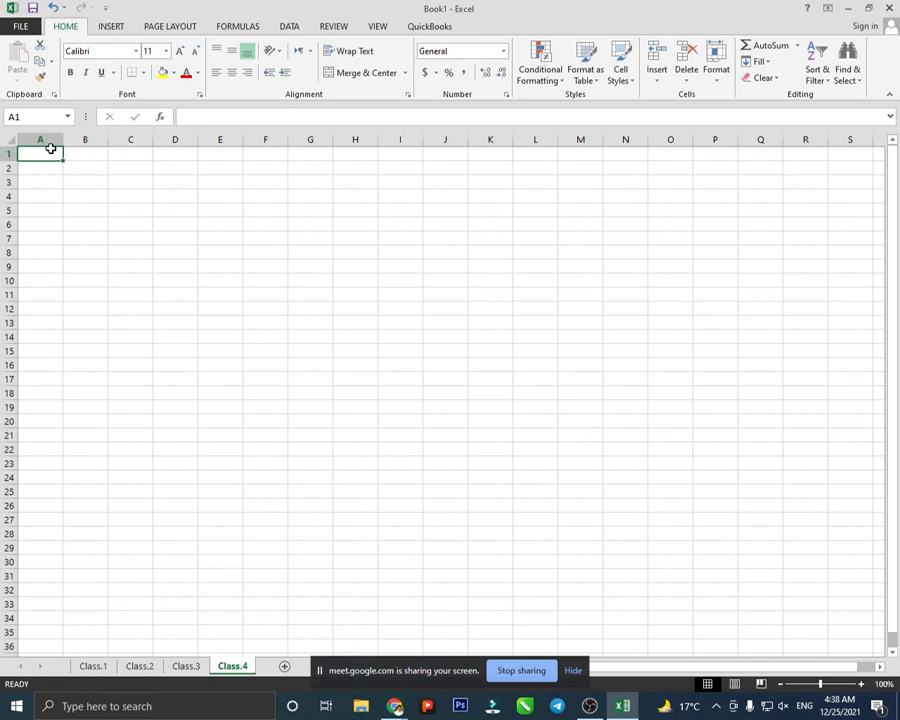
- Enter the formula =RANDBETWEEN(10,30) in cell A1
{"action": "scroll", "coordinate": [50, 148], "scroll_direction": "up", "scroll_amount": 3}
{"action": "type", "text": "="}
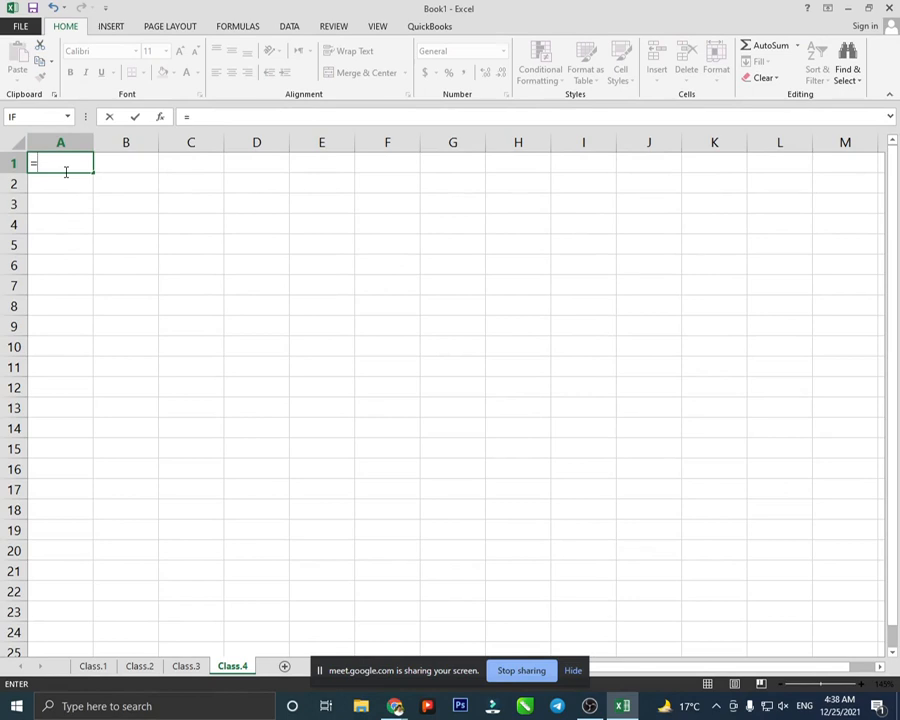
{"action": "type", "text": "ran"}
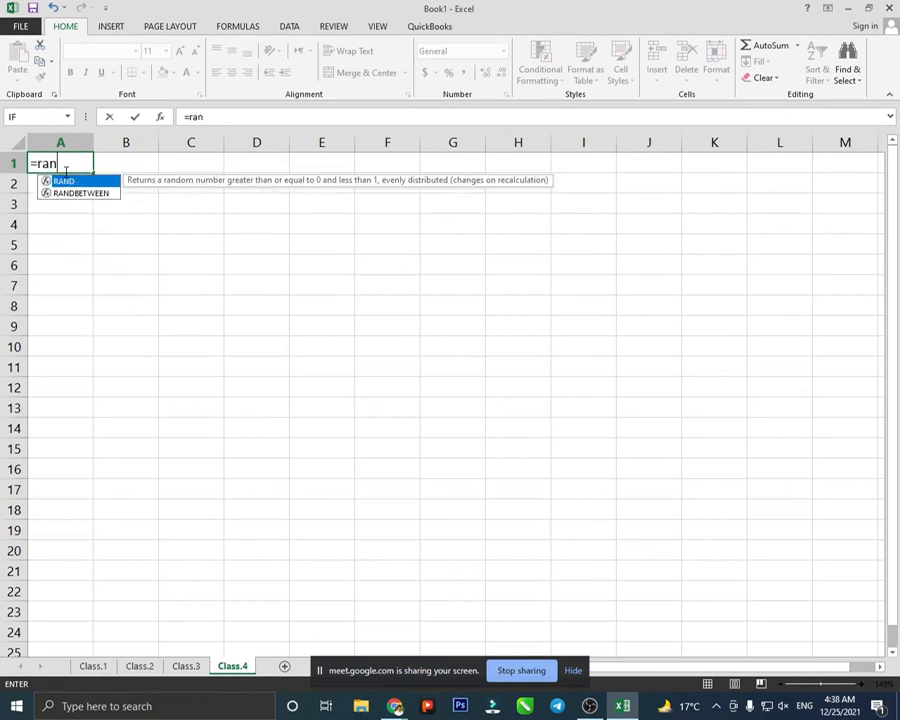
{"action": "type", "text": "d"}
{"action": "double_click", "coordinate": [78, 193]}
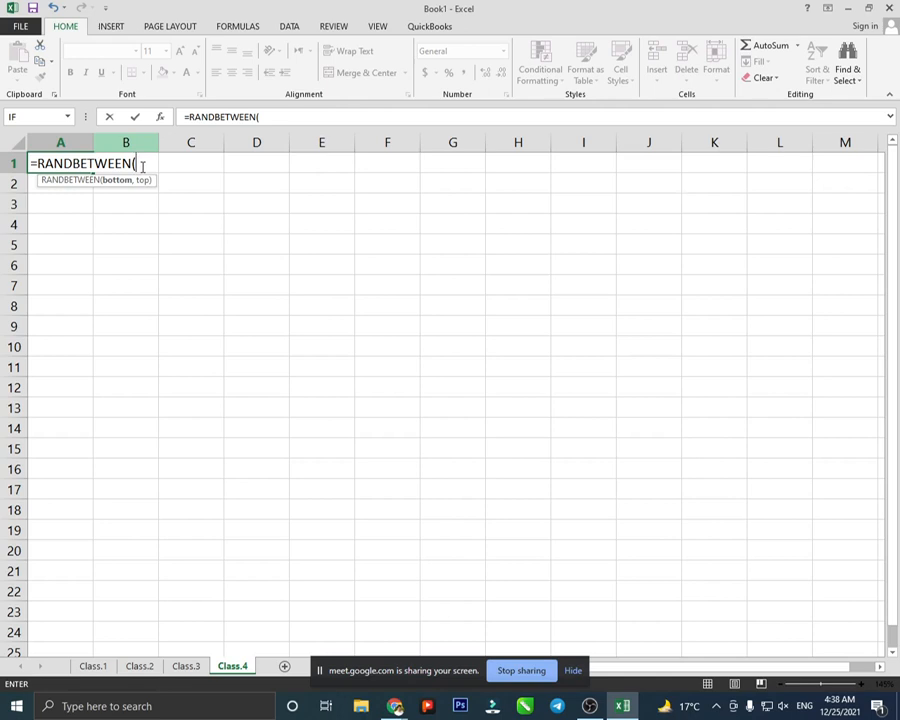
{"action": "type", "text": "10,"}
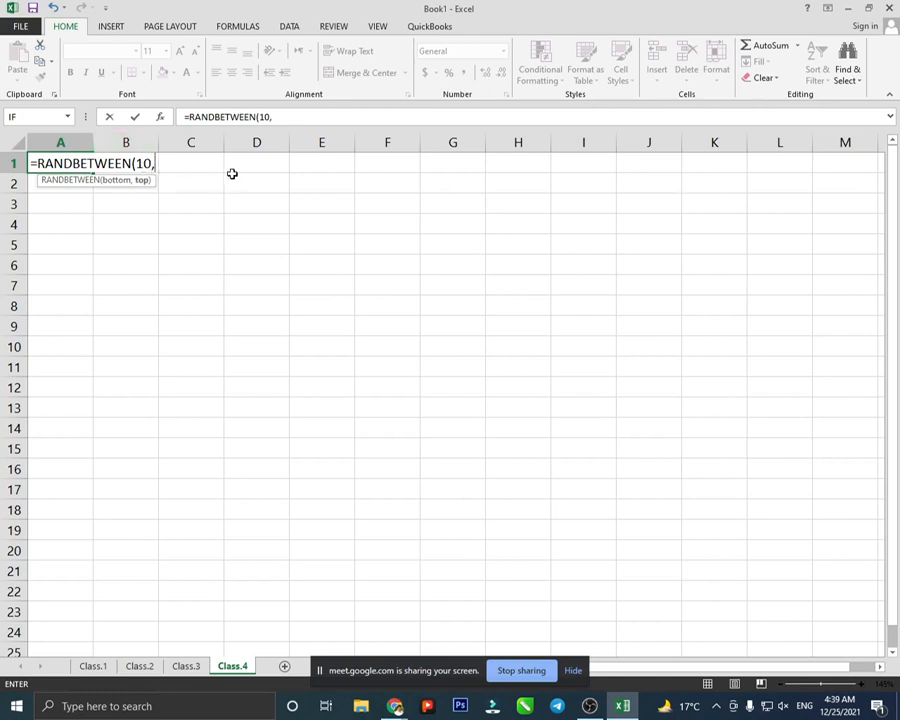
{"action": "type", "text": "30)"}
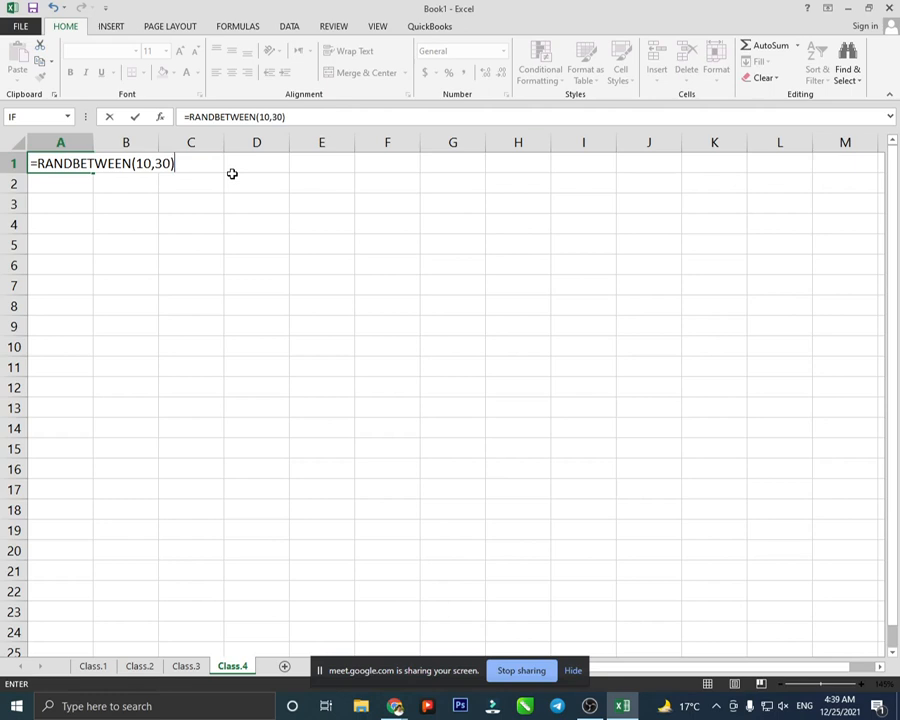
{"action": "key", "text": "Return"}
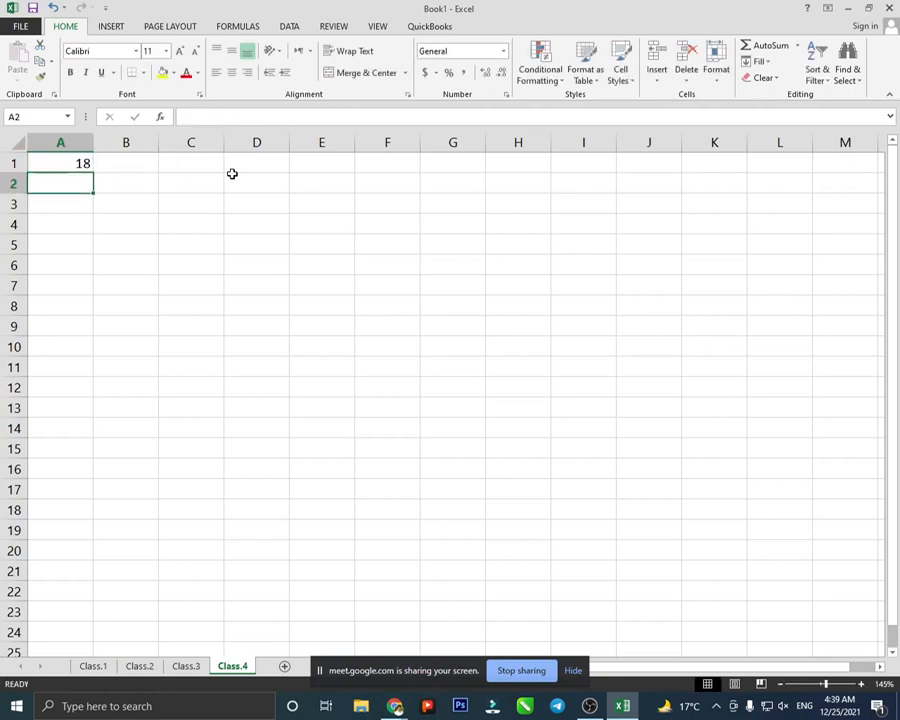
- Copy A1's RANDBETWEEN formula down to A20 and then across to column C
{"action": "left_click", "coordinate": [70, 160]}
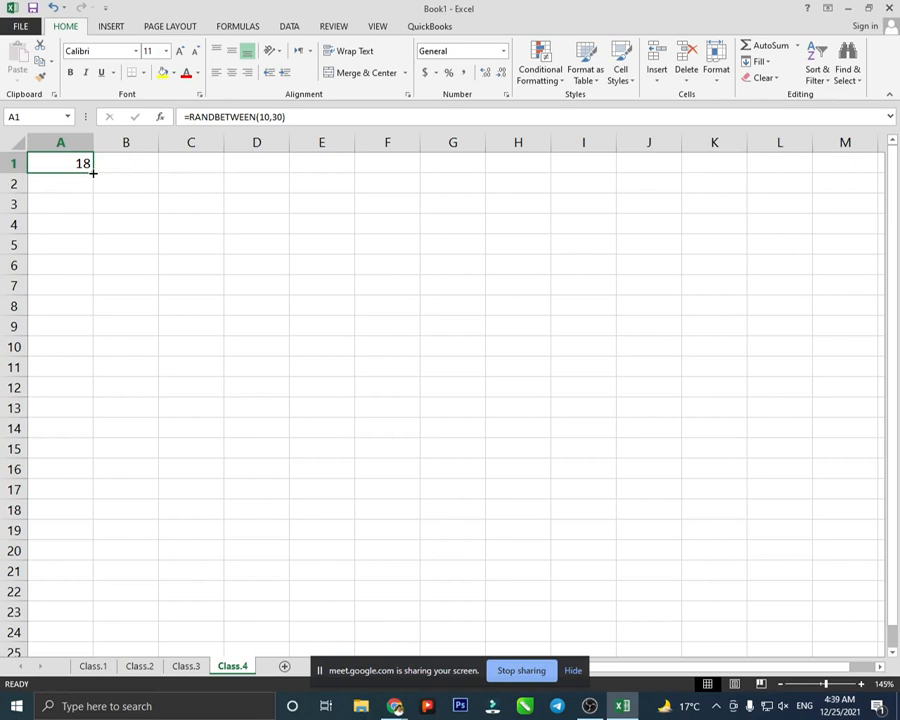
{"action": "left_click_drag", "start_coordinate": [93, 173], "coordinate": [98, 553]}
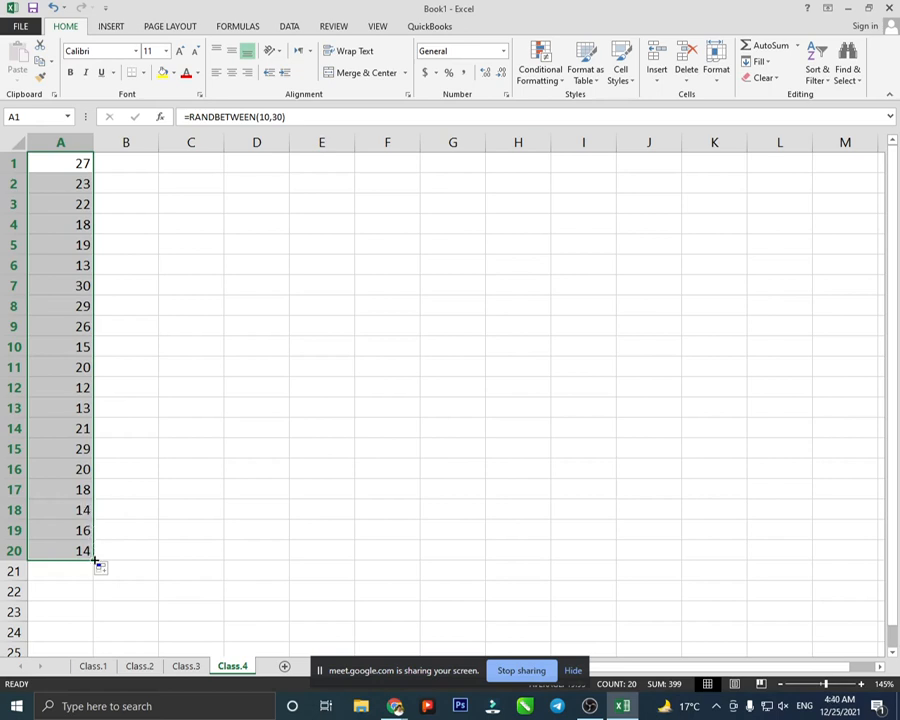
{"action": "left_click_drag", "start_coordinate": [95, 560], "coordinate": [209, 563]}
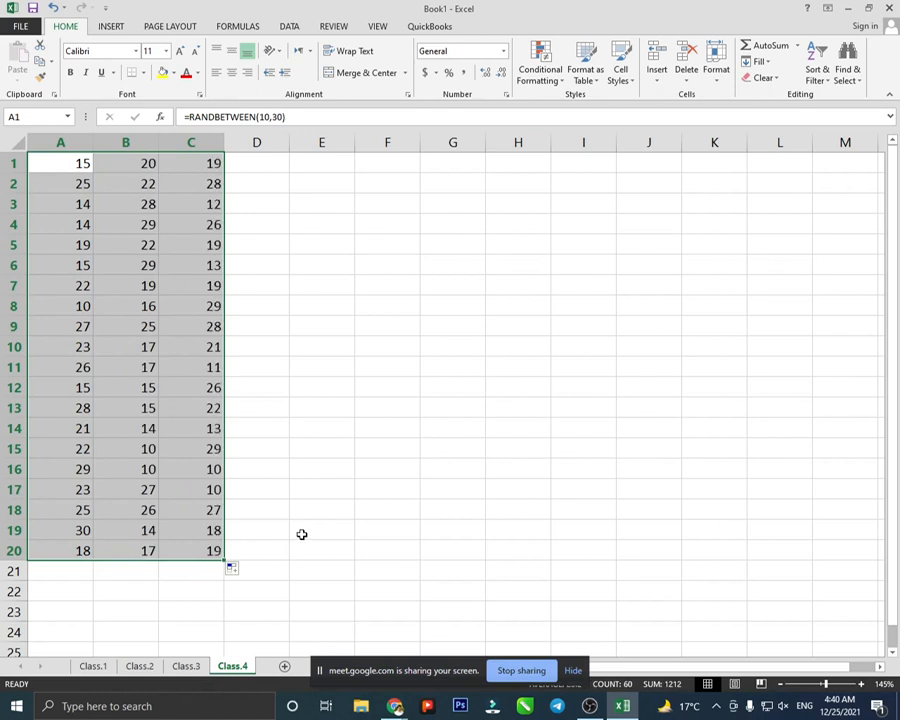
{"action": "left_click", "coordinate": [301, 534]}
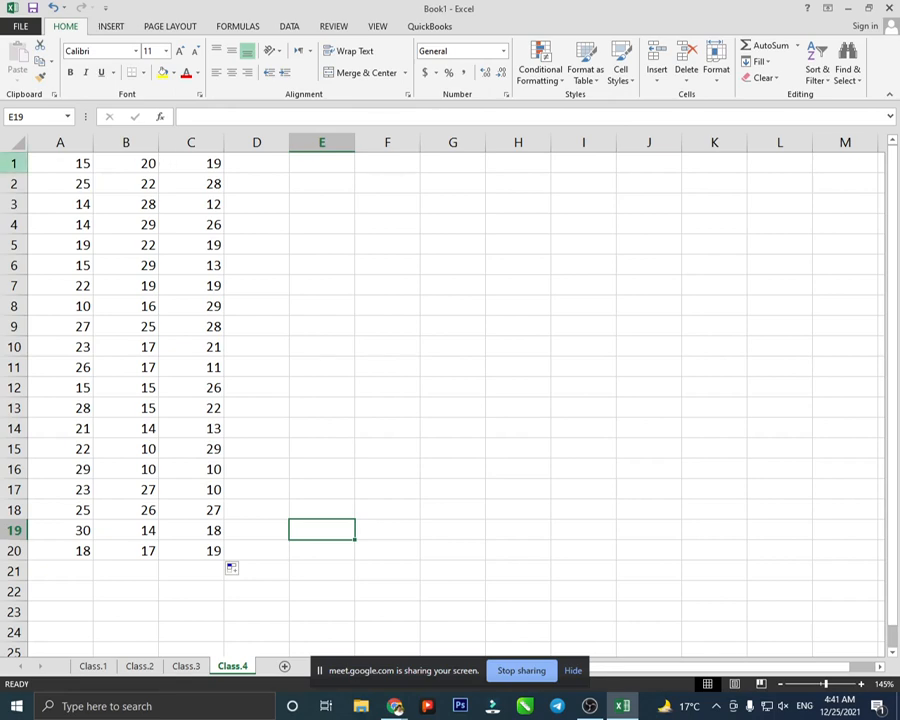
- Save the workbook on the Desktop with the file name Class.1
{"action": "left_click", "coordinate": [22, 27]}
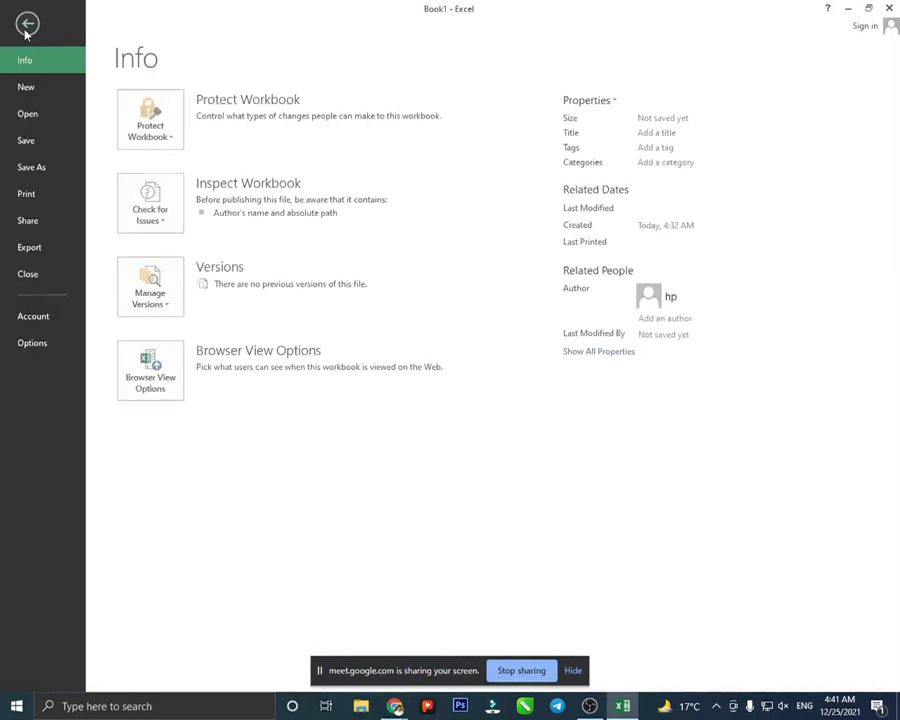
{"action": "left_click", "coordinate": [35, 145]}
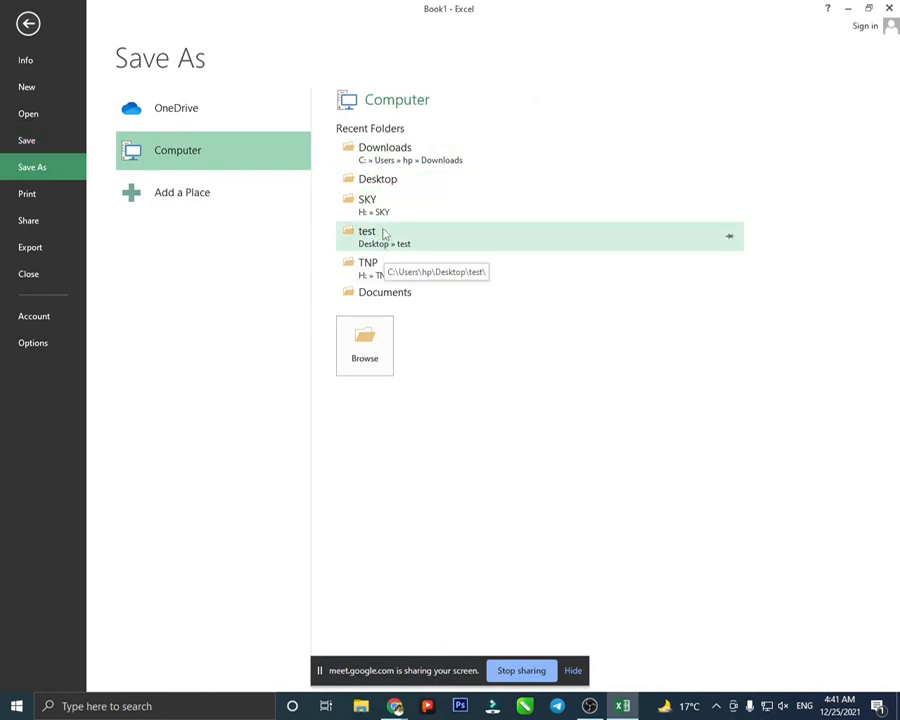
{"action": "left_click", "coordinate": [393, 180]}
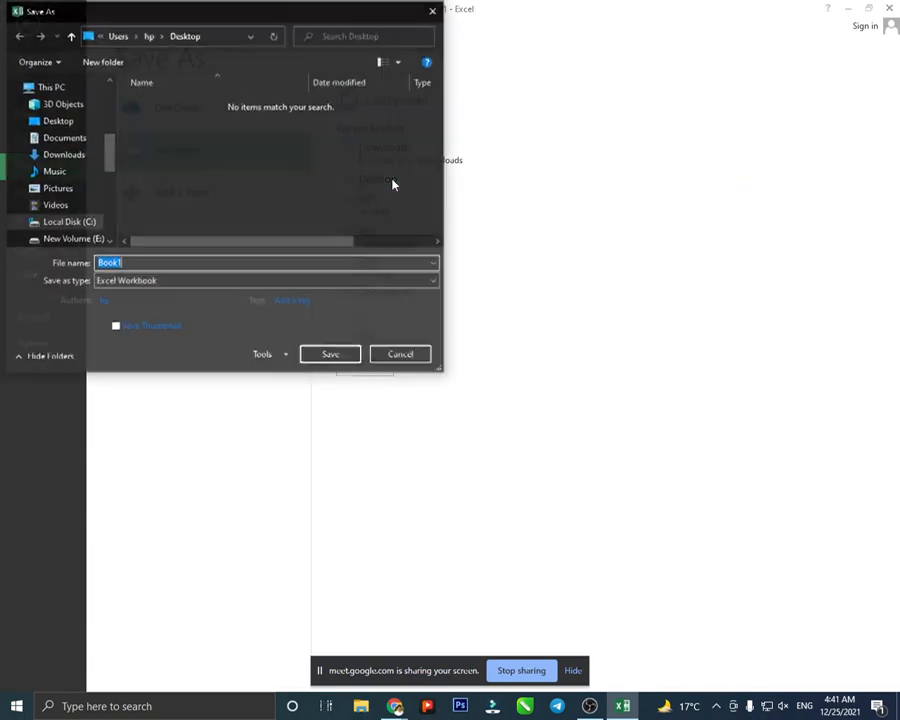
{"action": "type", "text": "CLas"}
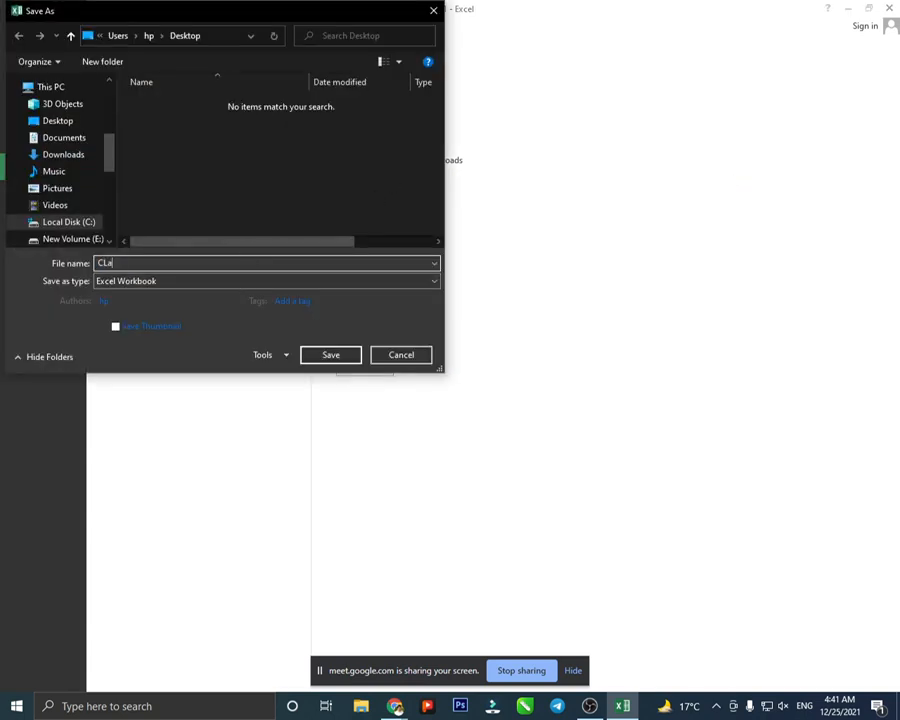
{"action": "key", "text": "BackSpace"}
{"action": "key", "text": "BackSpace"}
{"action": "key", "text": "BackSpace"}
{"action": "type", "text": "lass.1"}
{"action": "key", "text": "Return"}
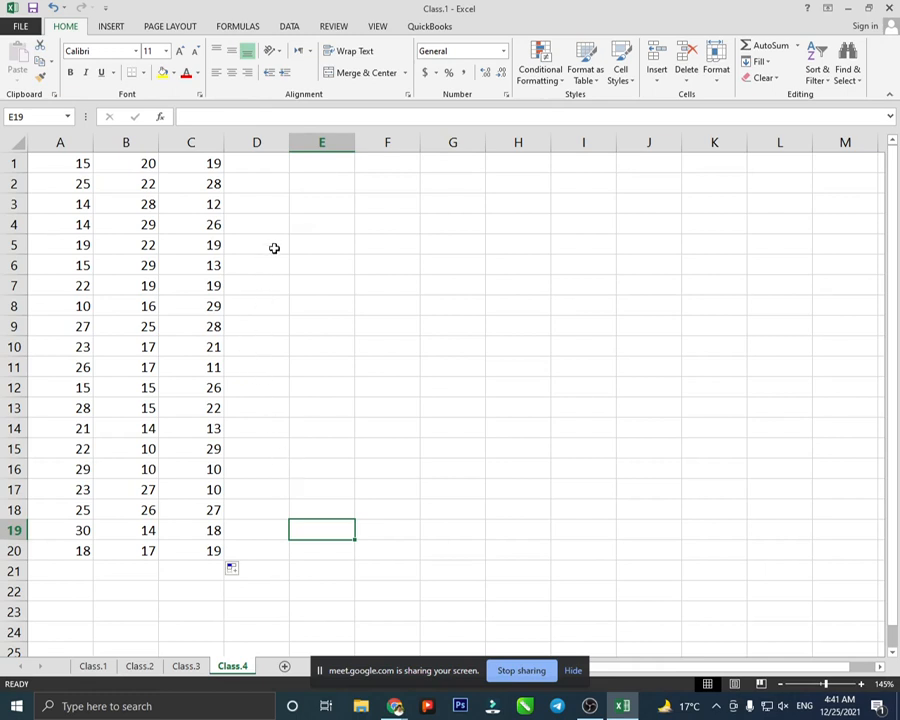
{"action": "left_click", "coordinate": [278, 271]}
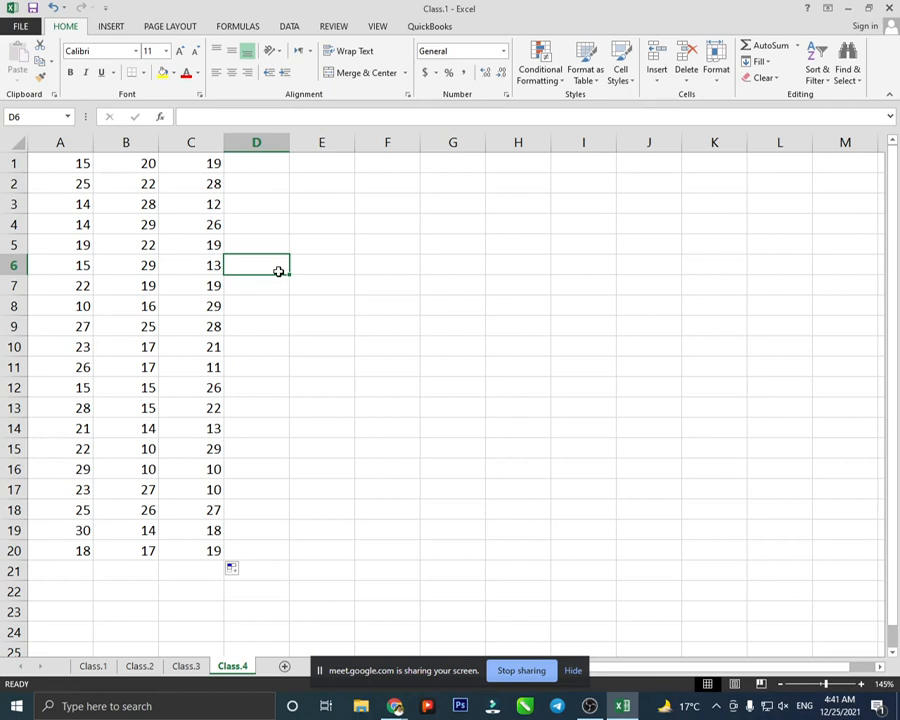
{"action": "left_click", "coordinate": [76, 163]}
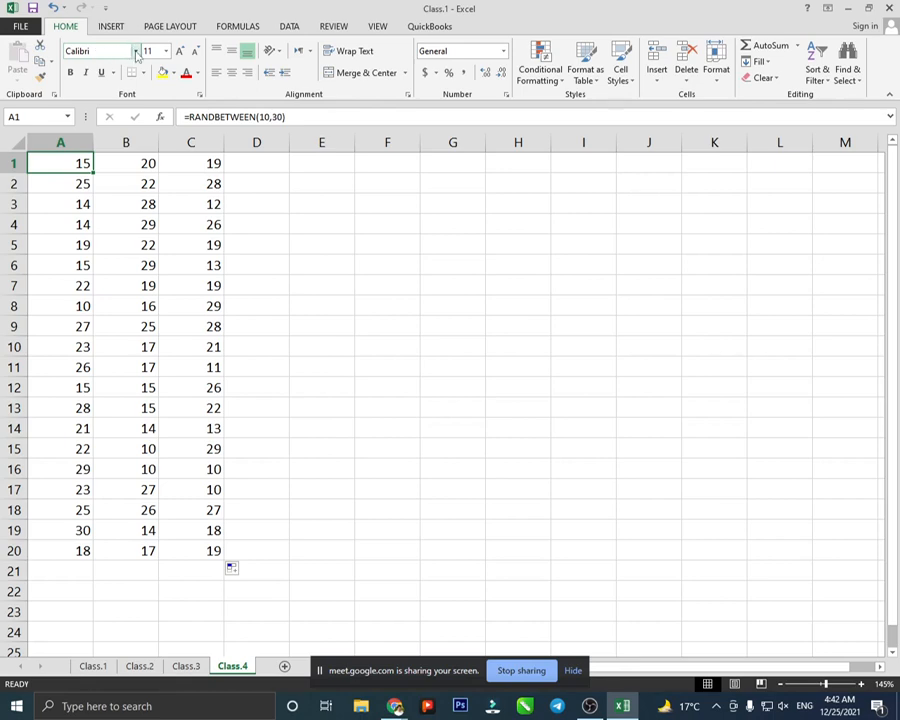
{"action": "left_click", "coordinate": [136, 51]}
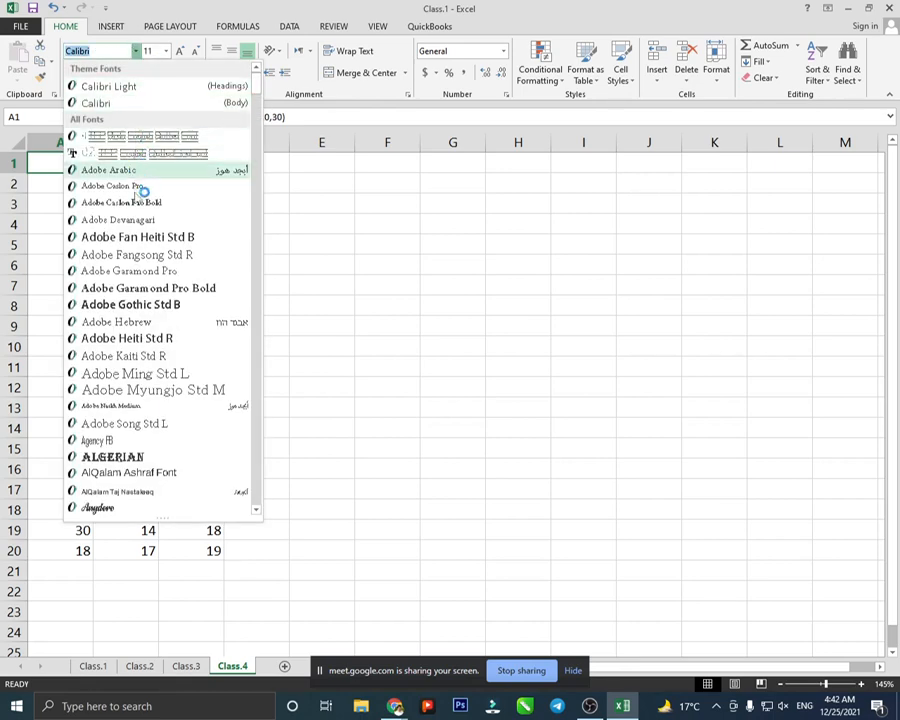
{"action": "scroll", "coordinate": [146, 365], "scroll_direction": "down", "scroll_amount": 4}
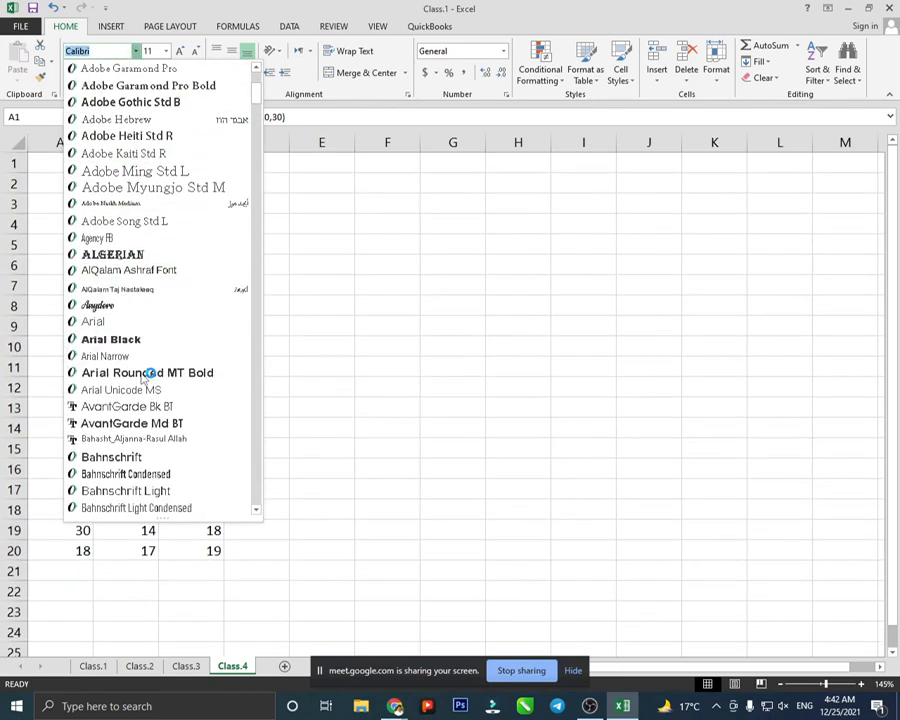
{"action": "scroll", "coordinate": [146, 373], "scroll_direction": "down", "scroll_amount": 2}
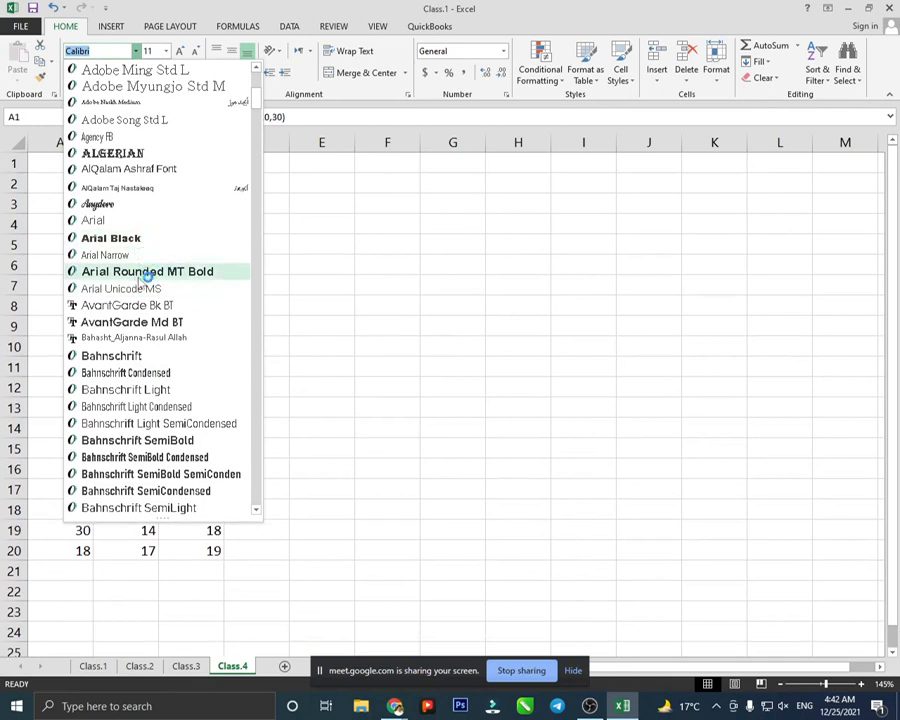
{"action": "scroll", "coordinate": [146, 278], "scroll_direction": "down", "scroll_amount": 7}
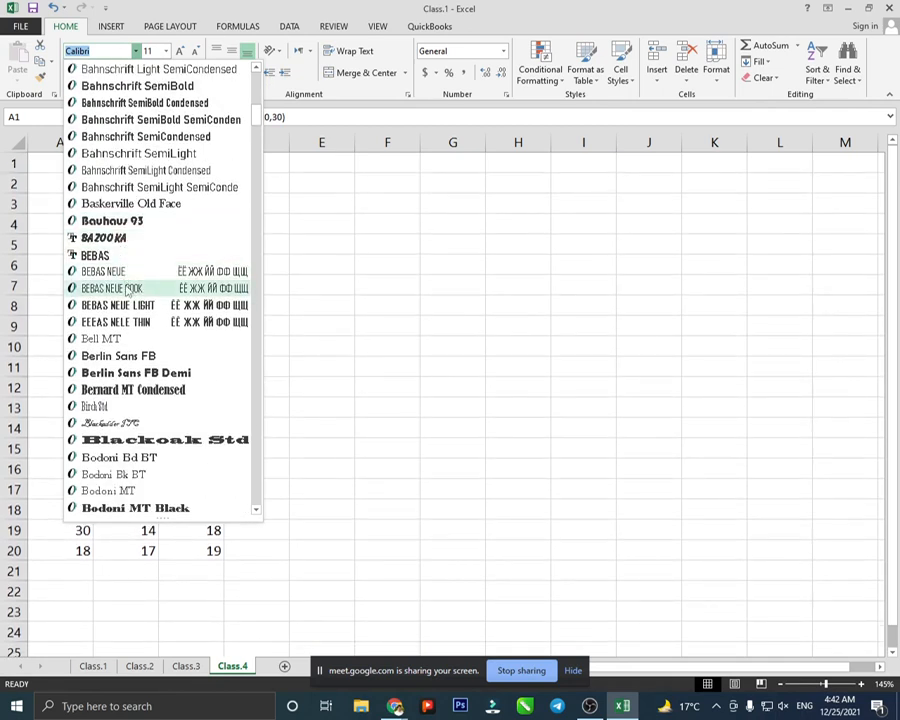
{"action": "scroll", "coordinate": [128, 289], "scroll_direction": "down", "scroll_amount": 9}
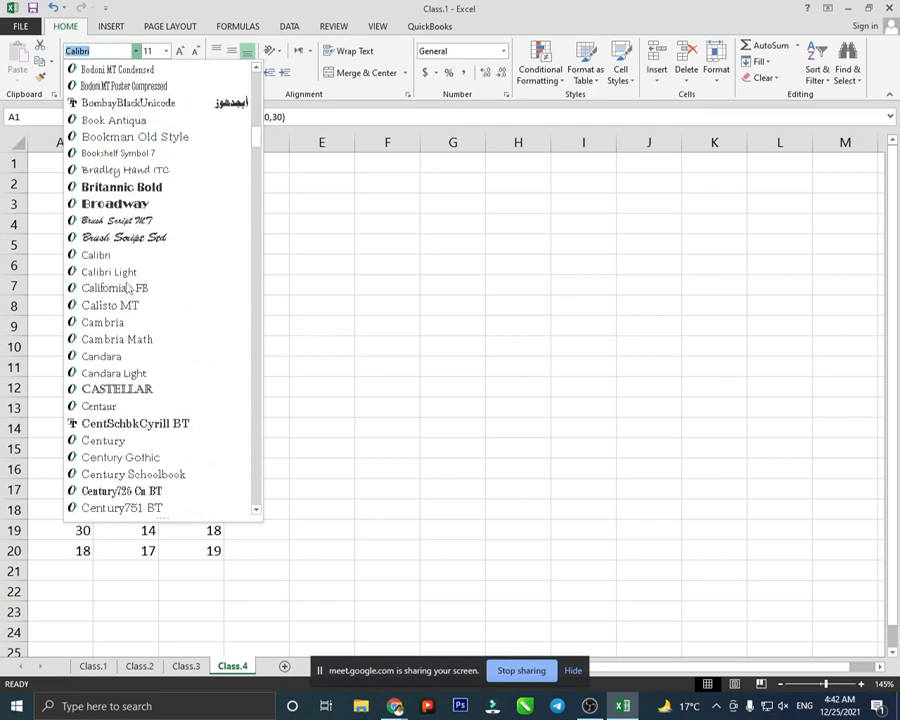
{"action": "scroll", "coordinate": [128, 289], "scroll_direction": "down", "scroll_amount": 18}
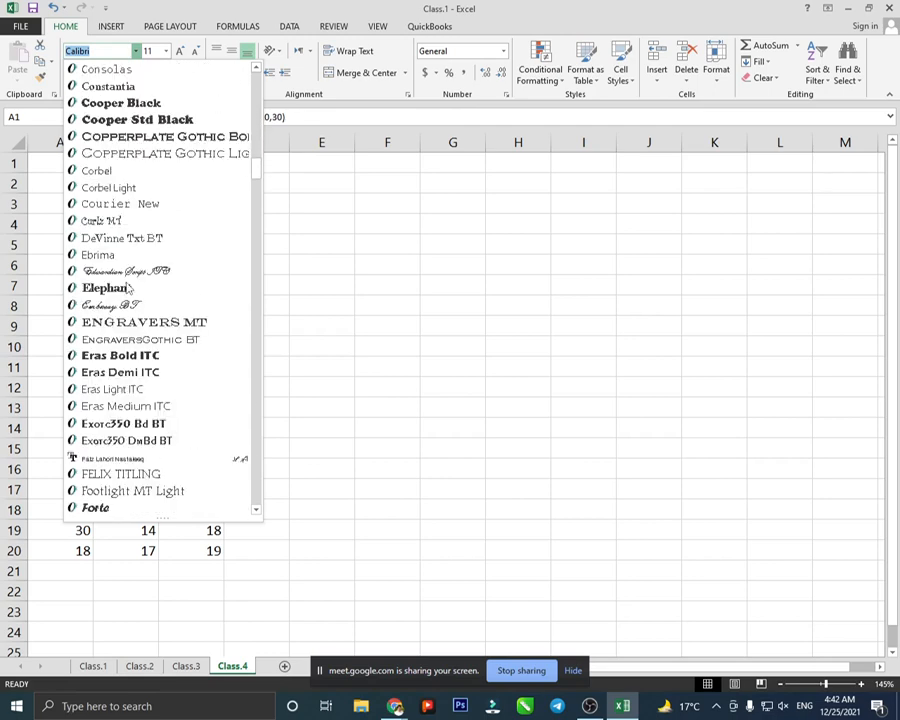
{"action": "scroll", "coordinate": [128, 289], "scroll_direction": "down", "scroll_amount": 13}
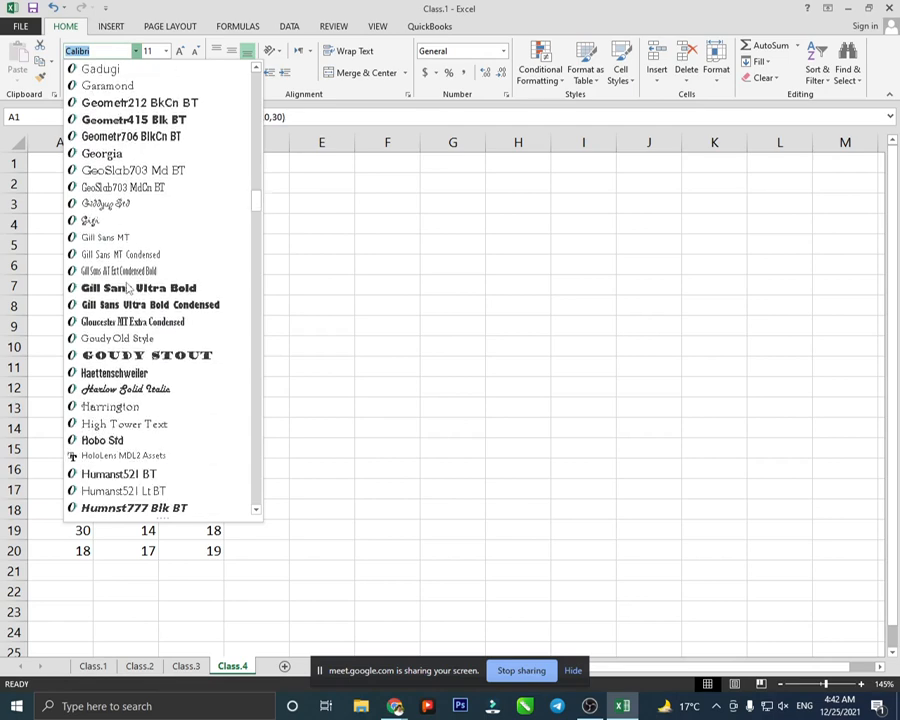
{"action": "scroll", "coordinate": [128, 289], "scroll_direction": "down", "scroll_amount": 4}
{"action": "scroll", "coordinate": [128, 289], "scroll_direction": "down", "scroll_amount": 3}
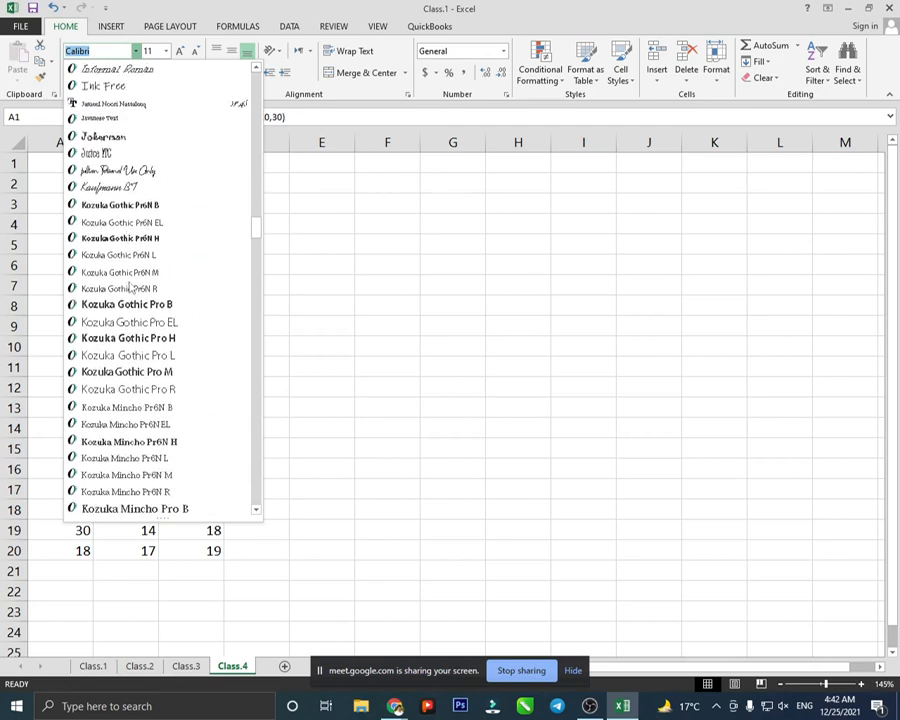
{"action": "left_click", "coordinate": [246, 220]}
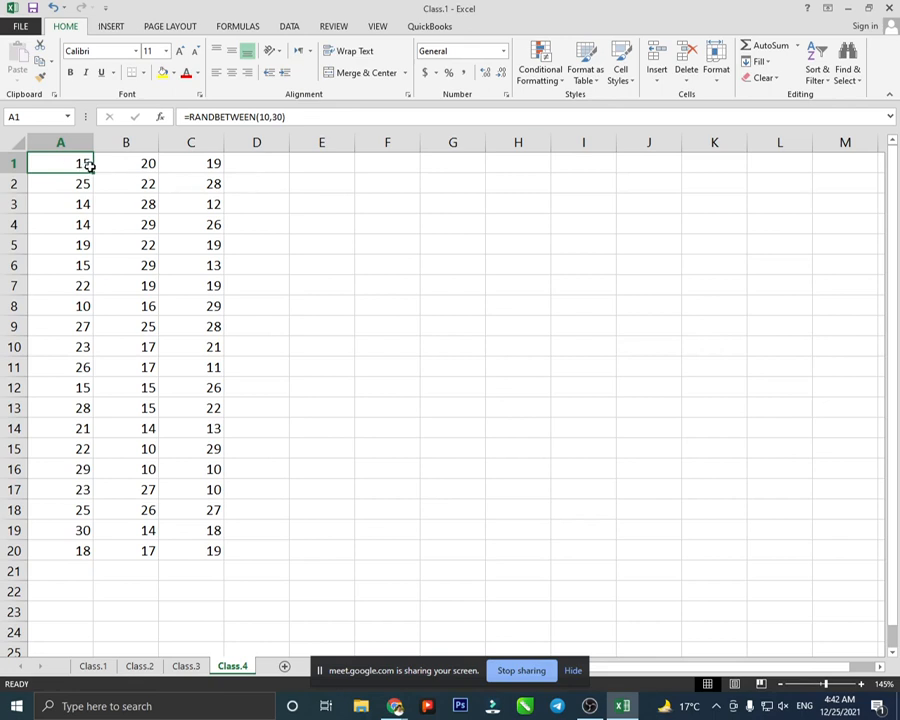
- Type the heading 'Class No.1' into cell D1
{"action": "left_click", "coordinate": [260, 165]}
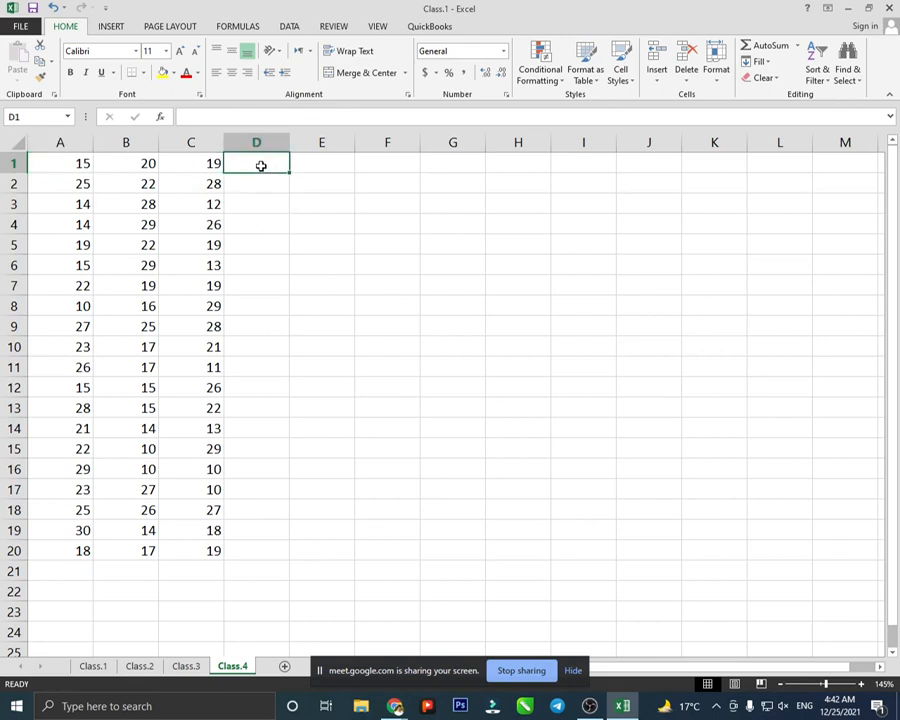
{"action": "type", "text": "Class"}
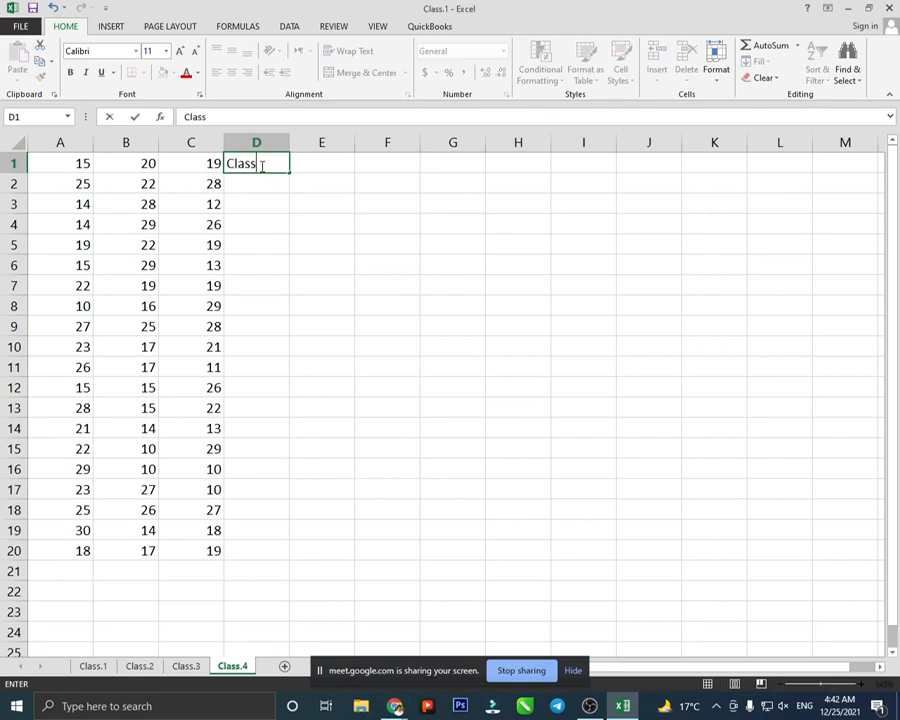
{"action": "type", "text": " No.1"}
{"action": "left_click", "coordinate": [350, 188]}
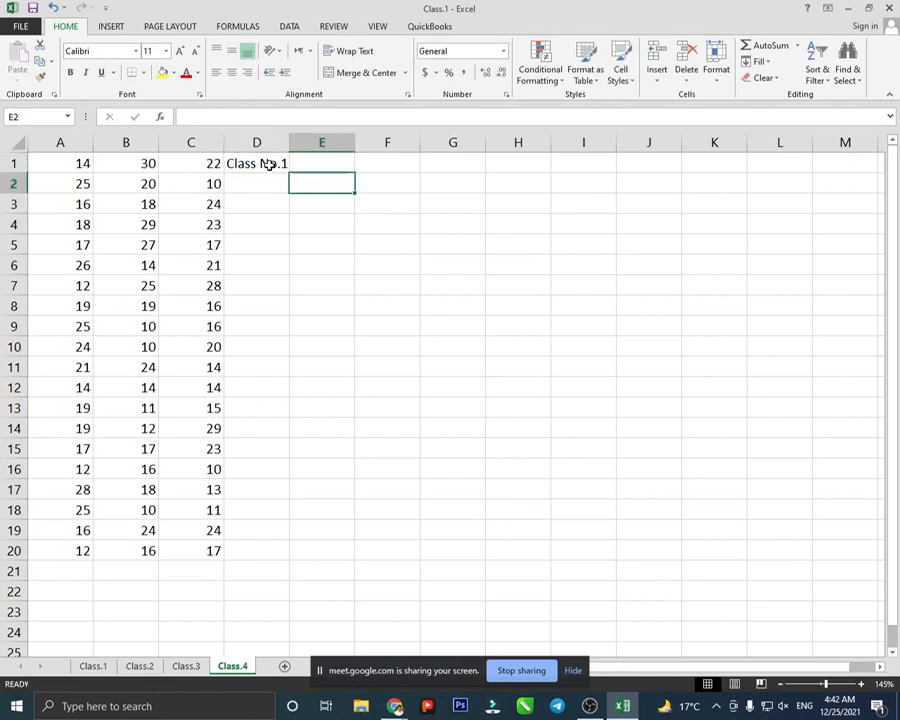
{"action": "left_click", "coordinate": [268, 164]}
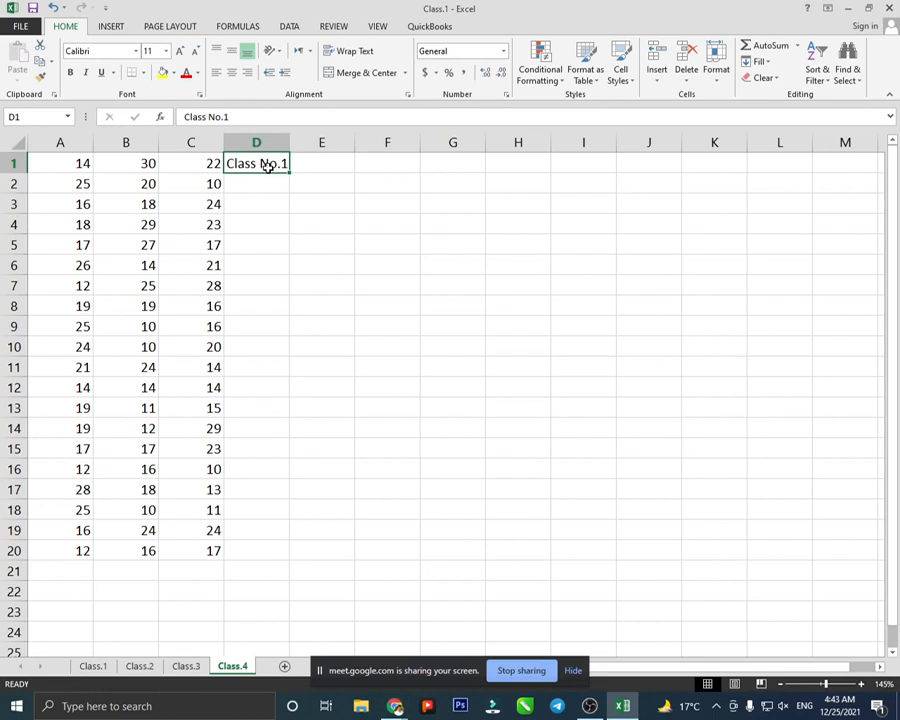
{"action": "left_click", "coordinate": [304, 190]}
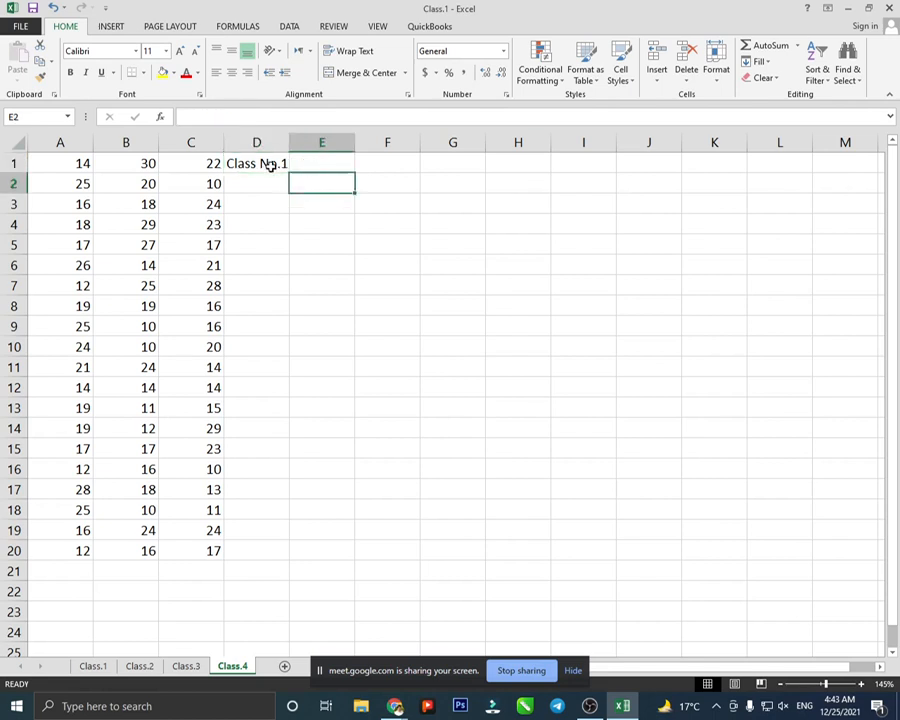
{"action": "left_click", "coordinate": [268, 165]}
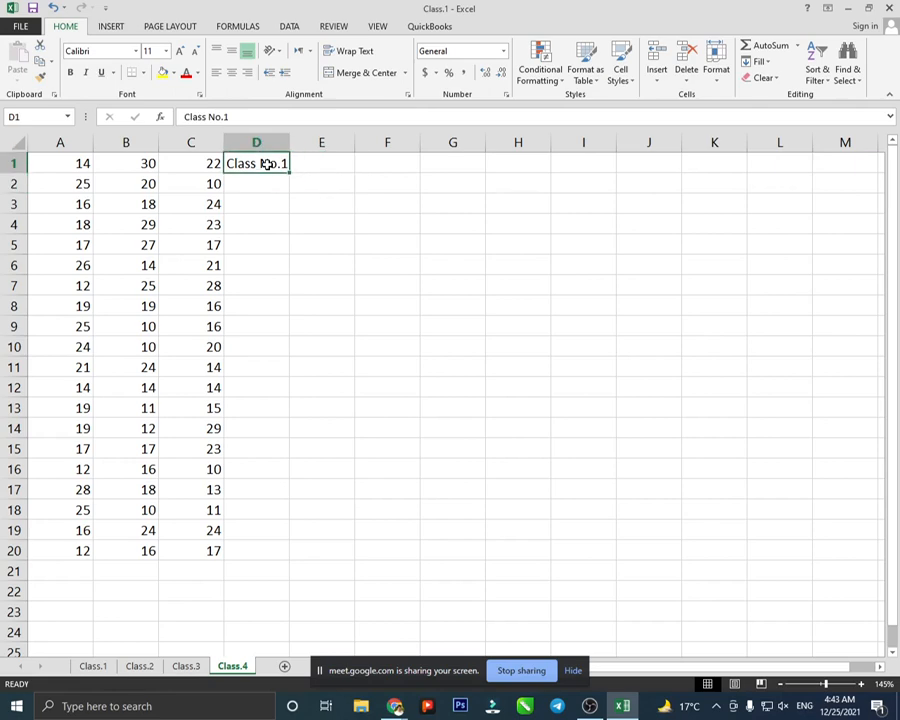
- Set the D1 heading's font to Anydore
{"action": "left_click", "coordinate": [135, 51]}
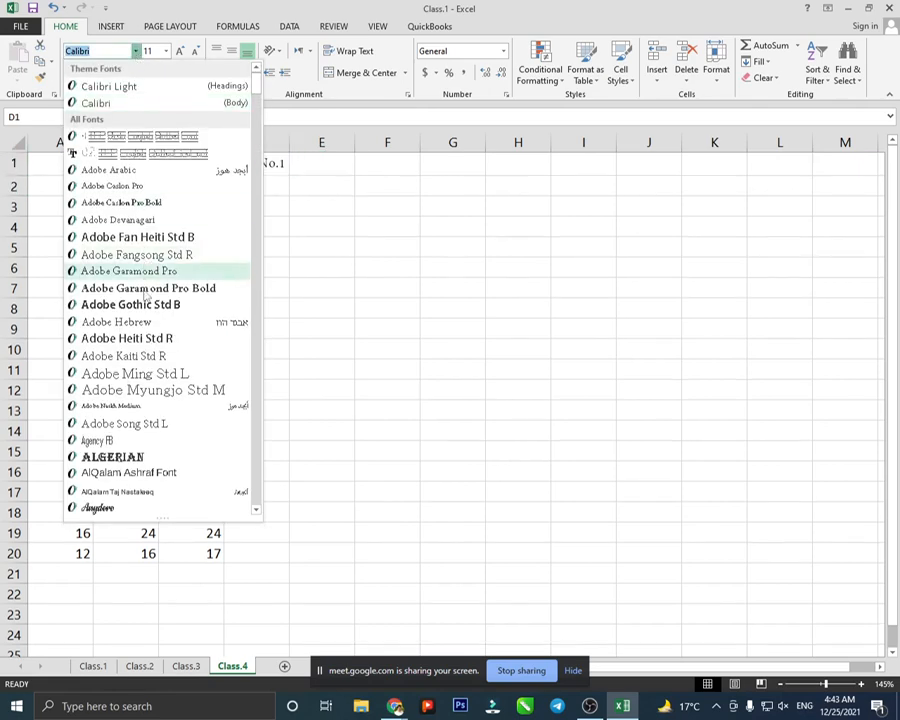
{"action": "scroll", "coordinate": [146, 300], "scroll_direction": "down", "scroll_amount": 3}
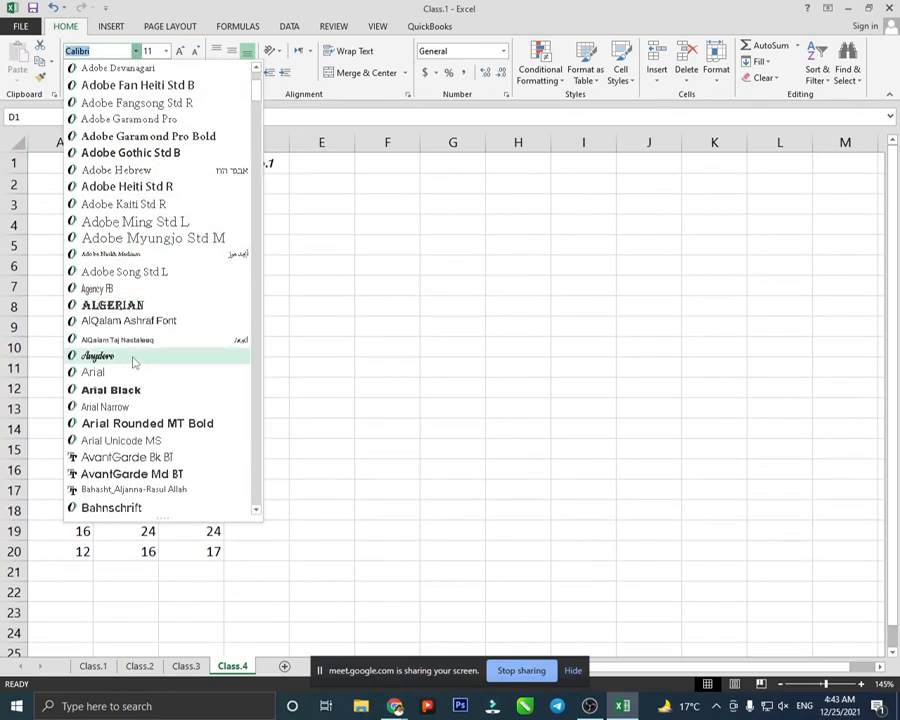
{"action": "left_click", "coordinate": [133, 358]}
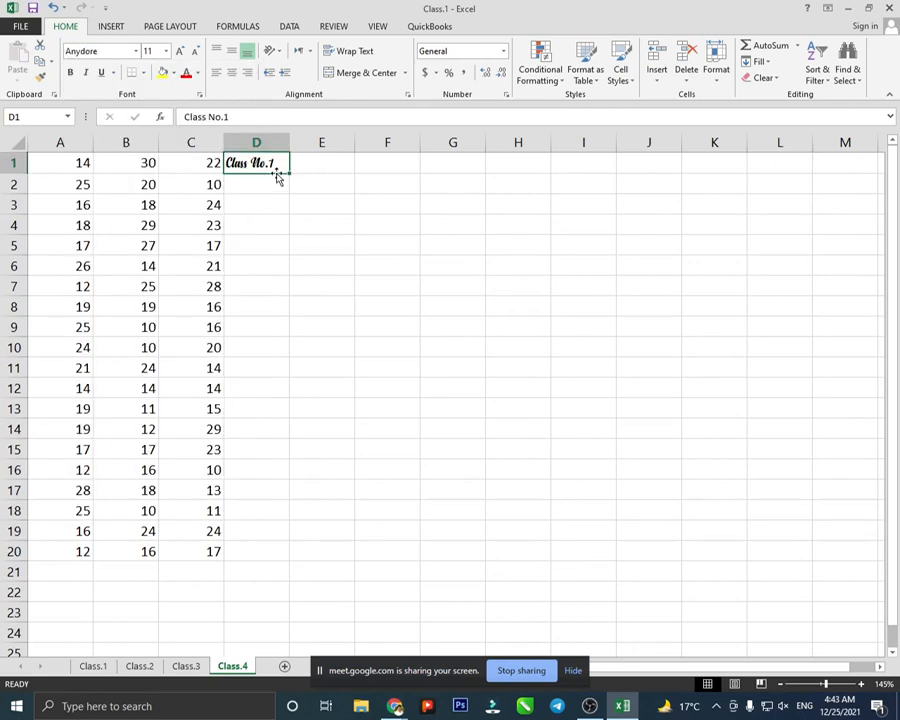
{"action": "scroll", "coordinate": [272, 168], "scroll_direction": "up", "scroll_amount": 5}
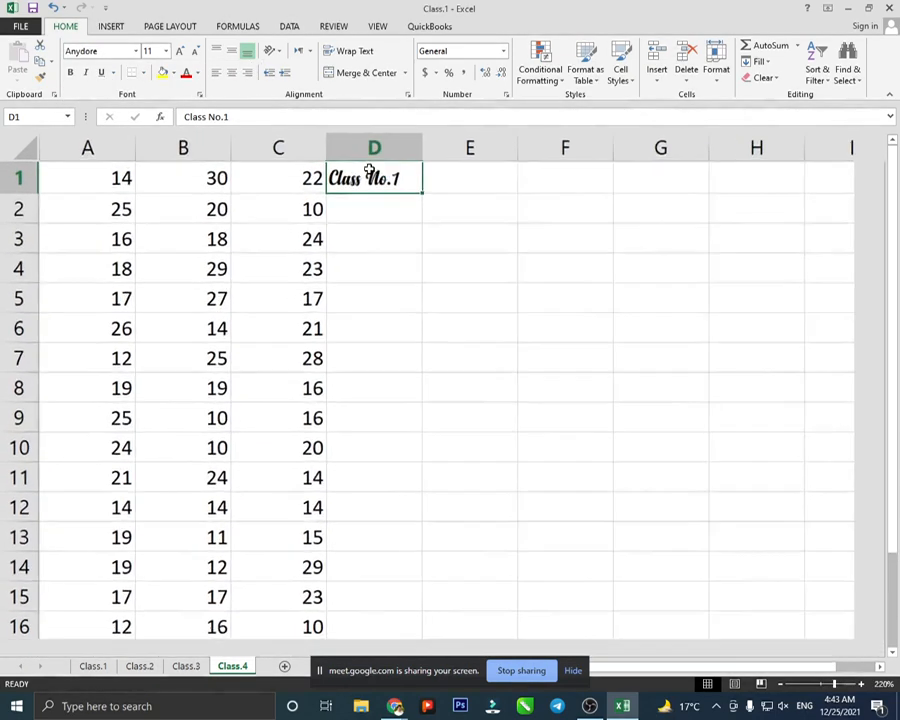
- Switch the 'Class No.1' heading in D1 to Arial Black
{"action": "scroll", "coordinate": [370, 172], "scroll_direction": "up", "scroll_amount": 1}
{"action": "left_click", "coordinate": [135, 51]}
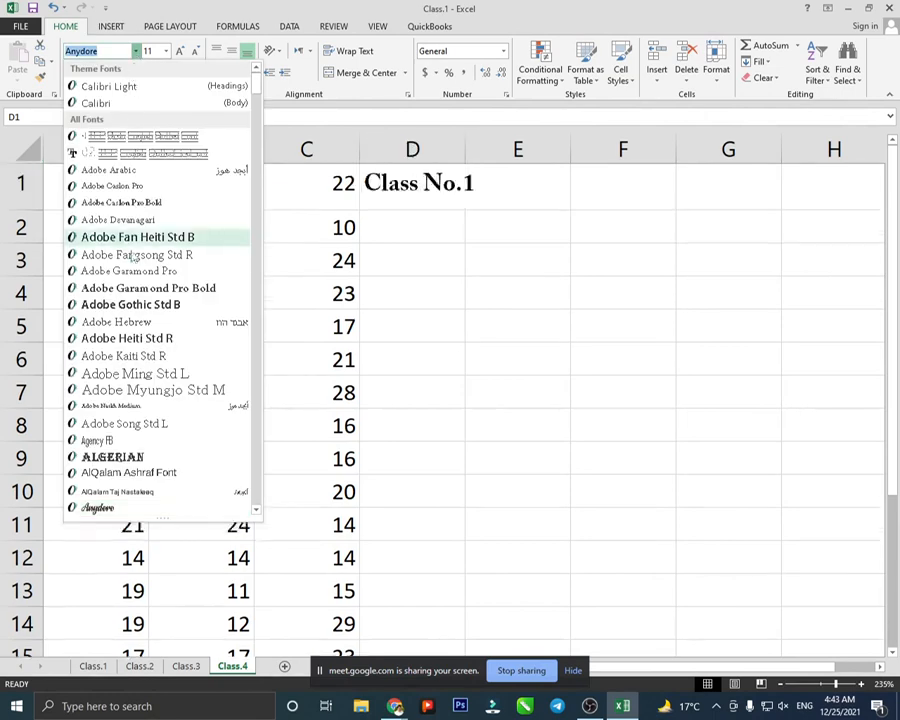
{"action": "scroll", "coordinate": [125, 440], "scroll_direction": "down", "scroll_amount": 2}
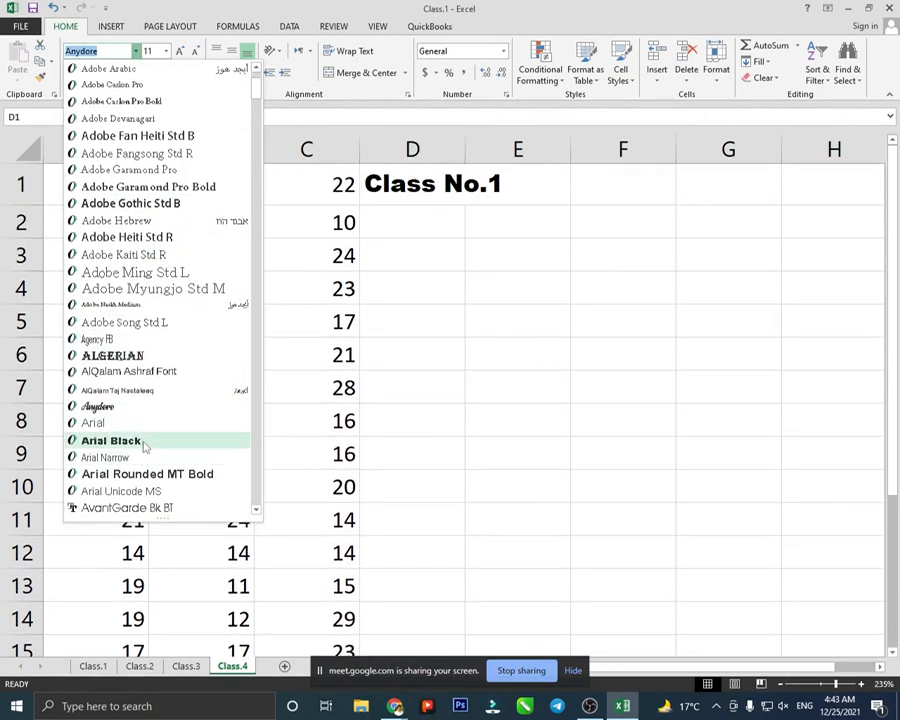
{"action": "left_click", "coordinate": [143, 445]}
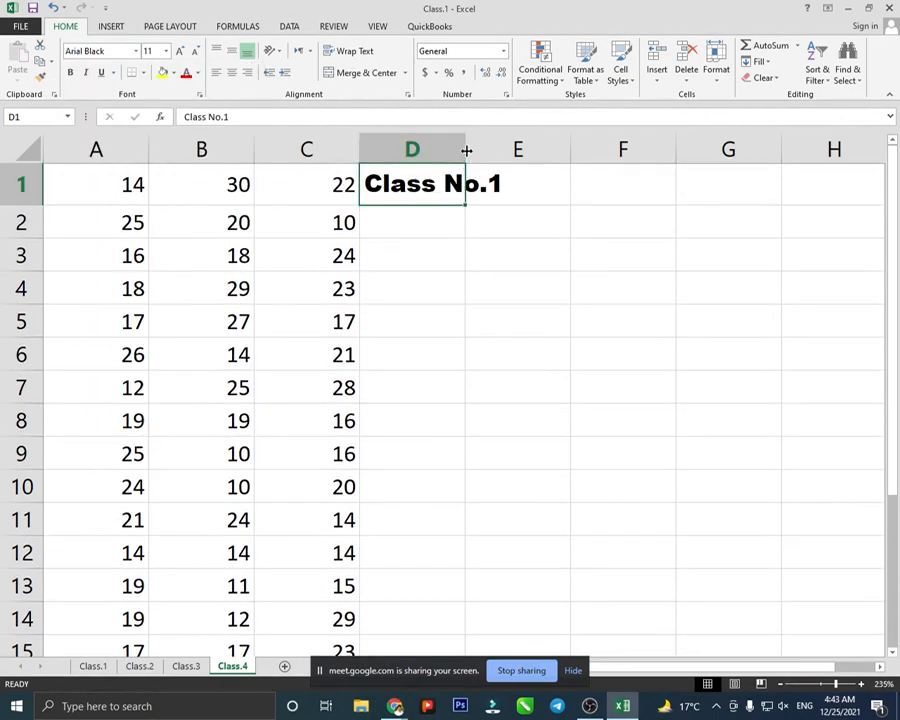
{"action": "left_click", "coordinate": [490, 244]}
{"action": "left_click", "coordinate": [442, 185]}
- AutoFit column D to the 'Class No.1' heading, keeping its font size at 11
{"action": "double_click", "coordinate": [464, 147]}
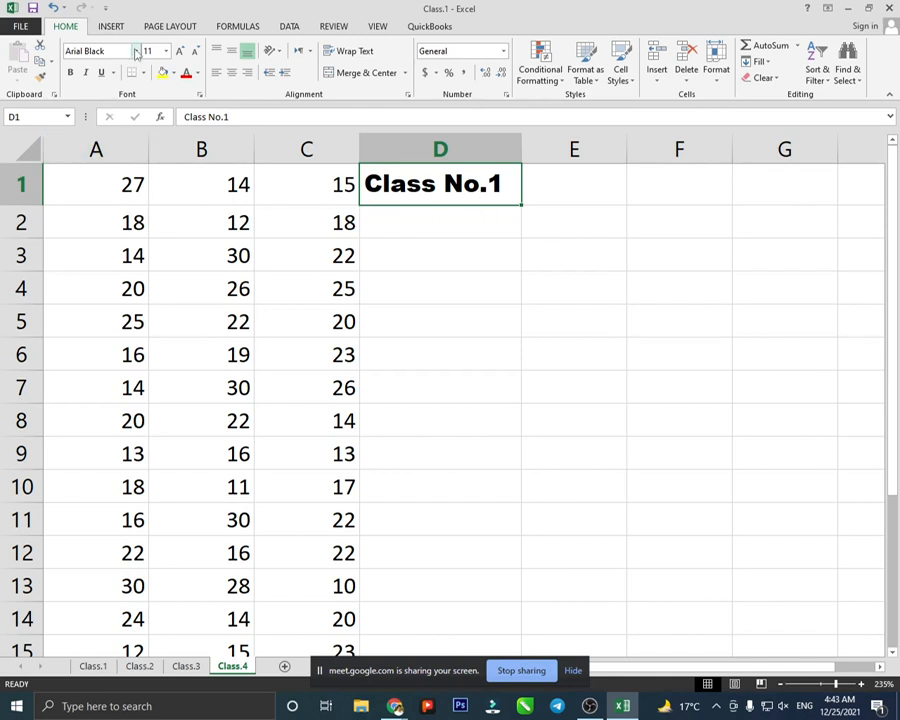
{"action": "left_click", "coordinate": [166, 51]}
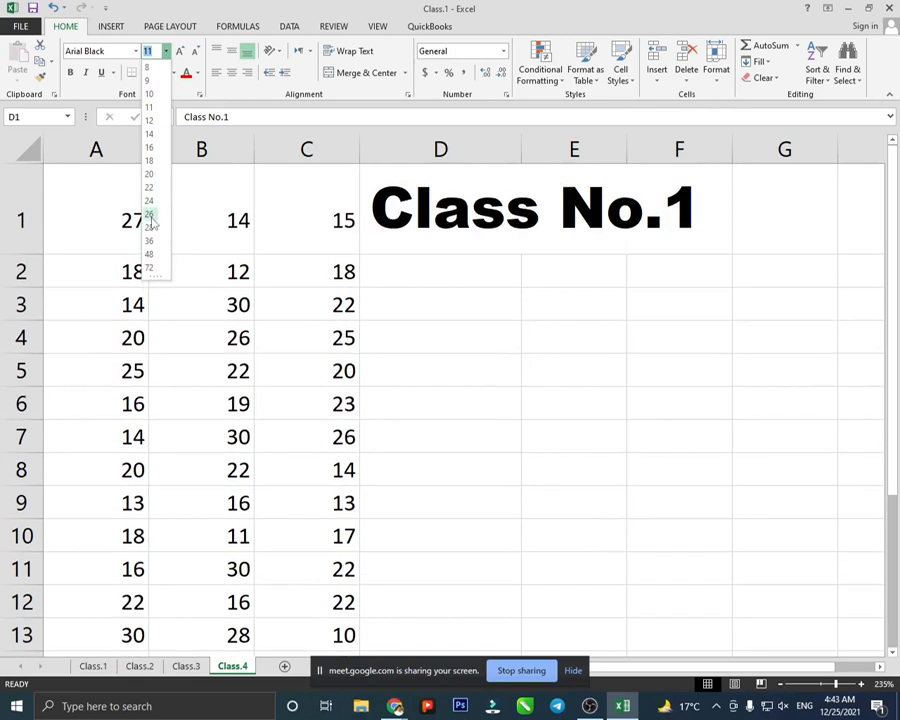
{"action": "left_click", "coordinate": [152, 108]}
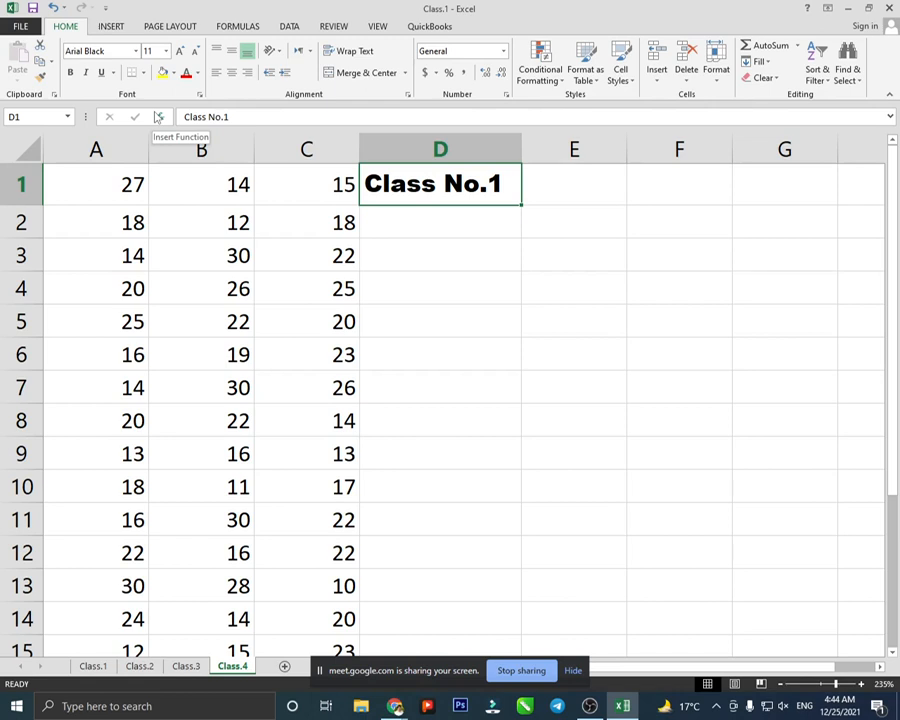
{"action": "left_click", "coordinate": [449, 231]}
{"action": "left_click", "coordinate": [432, 184]}
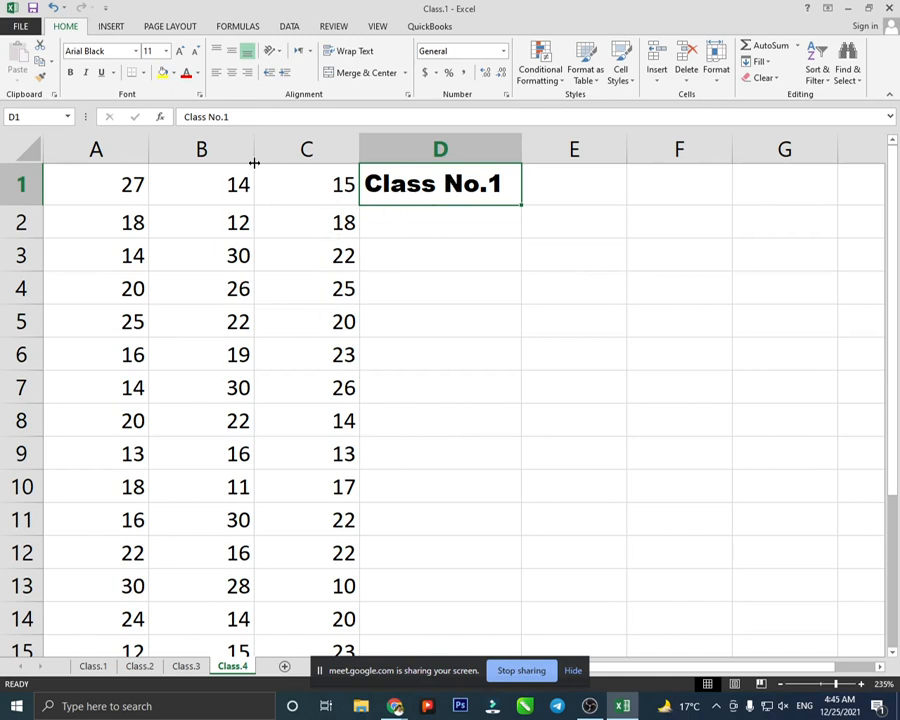
- Change the D1 heading's font to Blackoak Std
{"action": "left_click", "coordinate": [135, 51]}
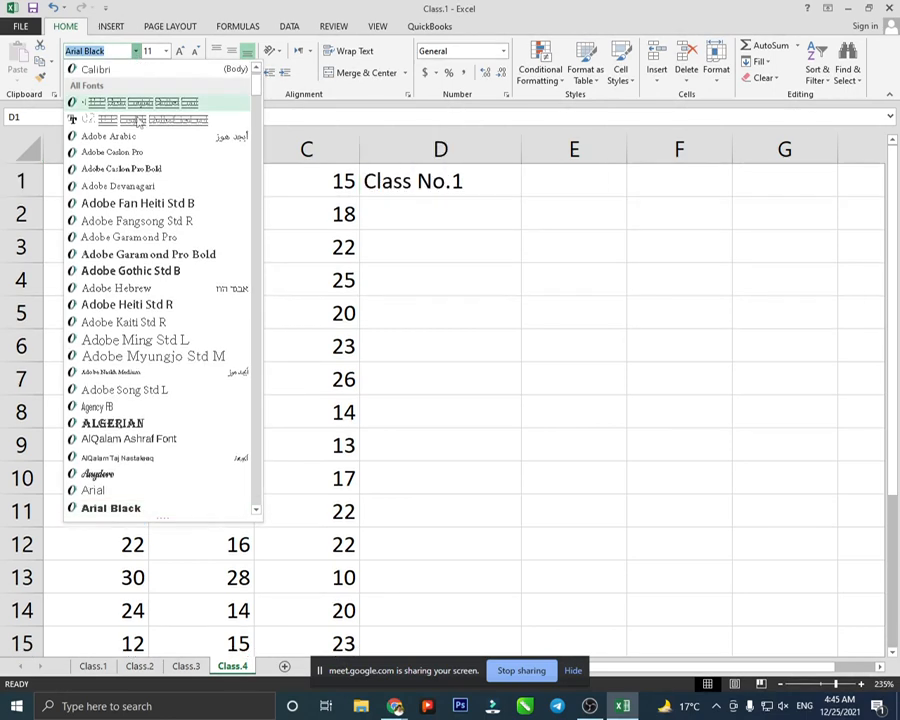
{"action": "scroll", "coordinate": [148, 320], "scroll_direction": "down", "scroll_amount": 2}
{"action": "scroll", "coordinate": [148, 318], "scroll_direction": "down", "scroll_amount": 2}
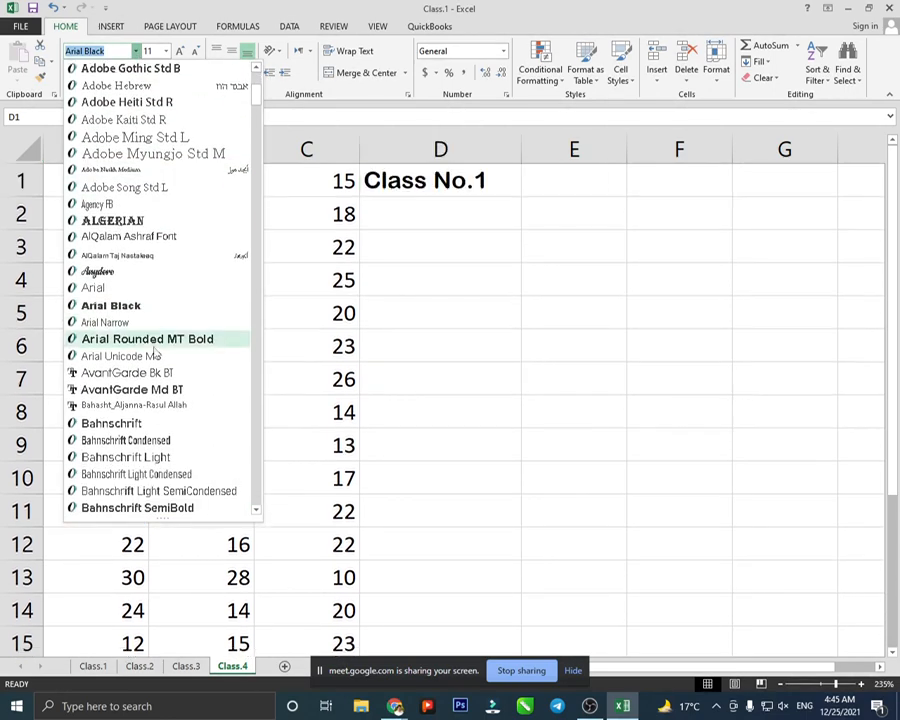
{"action": "scroll", "coordinate": [155, 355], "scroll_direction": "down", "scroll_amount": 1}
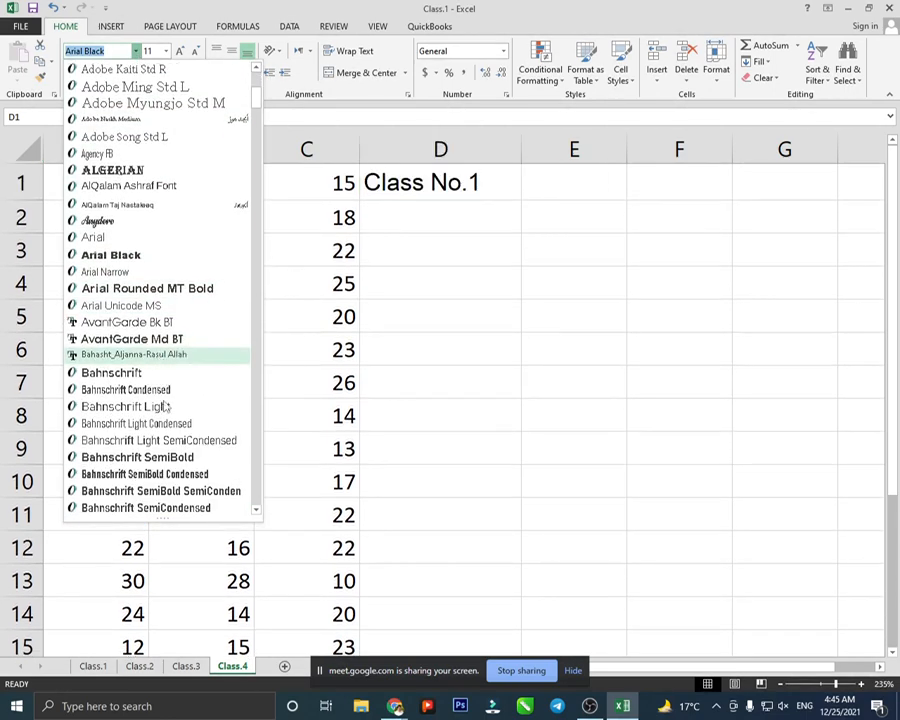
{"action": "scroll", "coordinate": [218, 308], "scroll_direction": "down", "scroll_amount": 6}
{"action": "scroll", "coordinate": [215, 316], "scroll_direction": "down", "scroll_amount": 5}
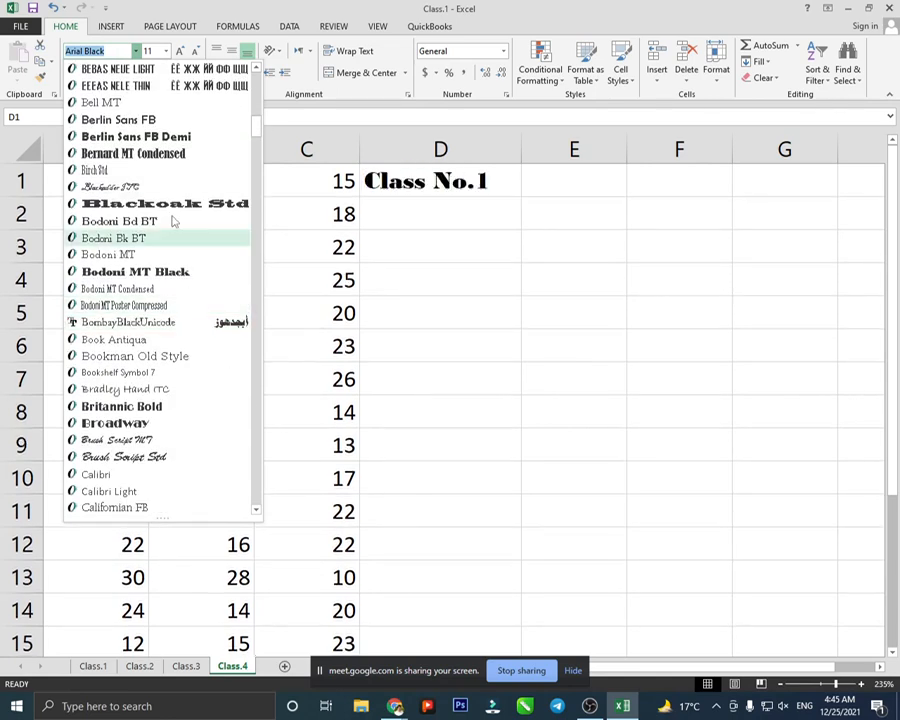
{"action": "left_click", "coordinate": [167, 208]}
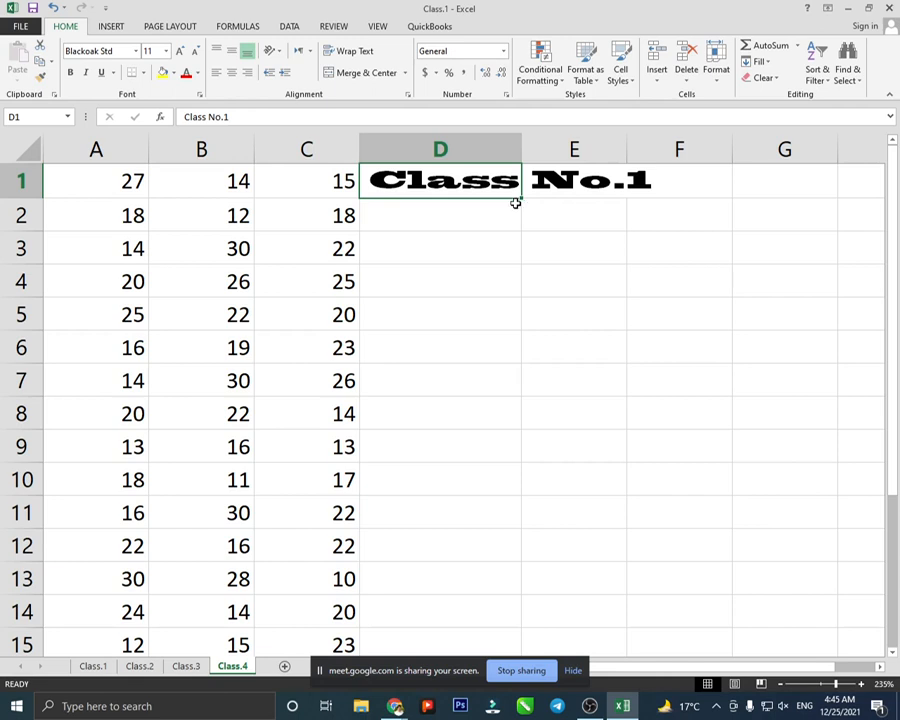
- AutoFit column D, then resize the heading from 8 up to 14 and back to 9 pt
{"action": "double_click", "coordinate": [521, 142]}
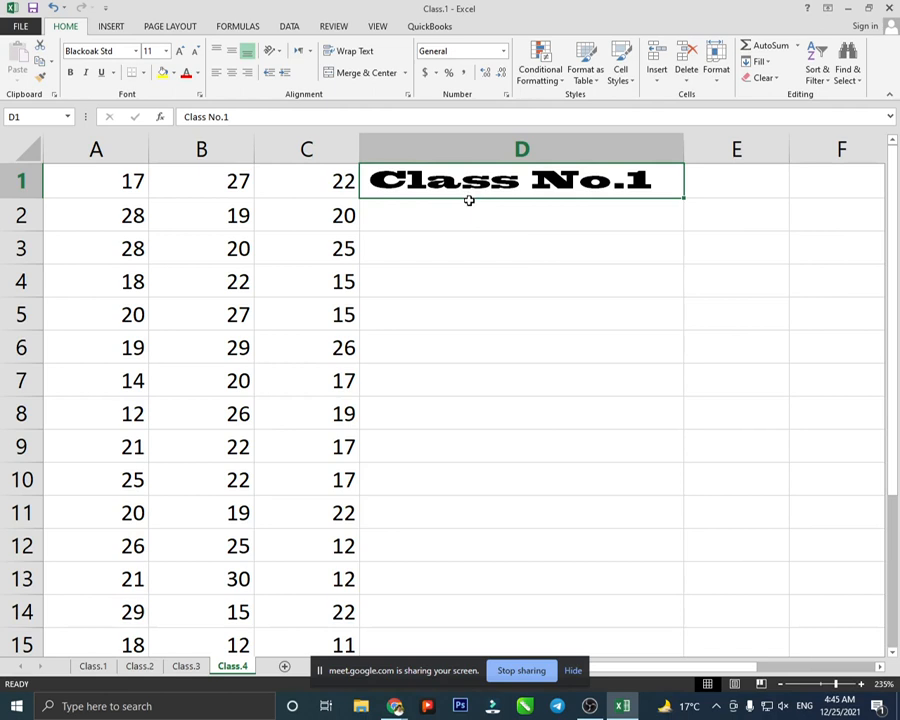
{"action": "left_click", "coordinate": [197, 51]}
{"action": "left_click", "coordinate": [197, 51]}
{"action": "left_click", "coordinate": [197, 51]}
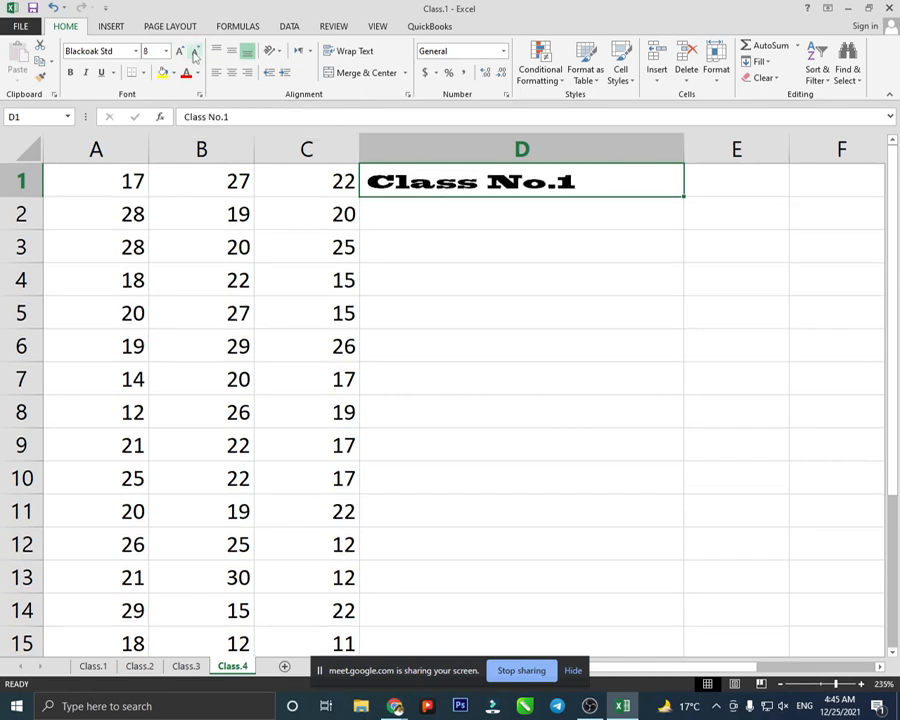
{"action": "left_click", "coordinate": [180, 52]}
{"action": "left_click", "coordinate": [180, 52]}
{"action": "left_click", "coordinate": [180, 52]}
{"action": "left_click", "coordinate": [180, 52]}
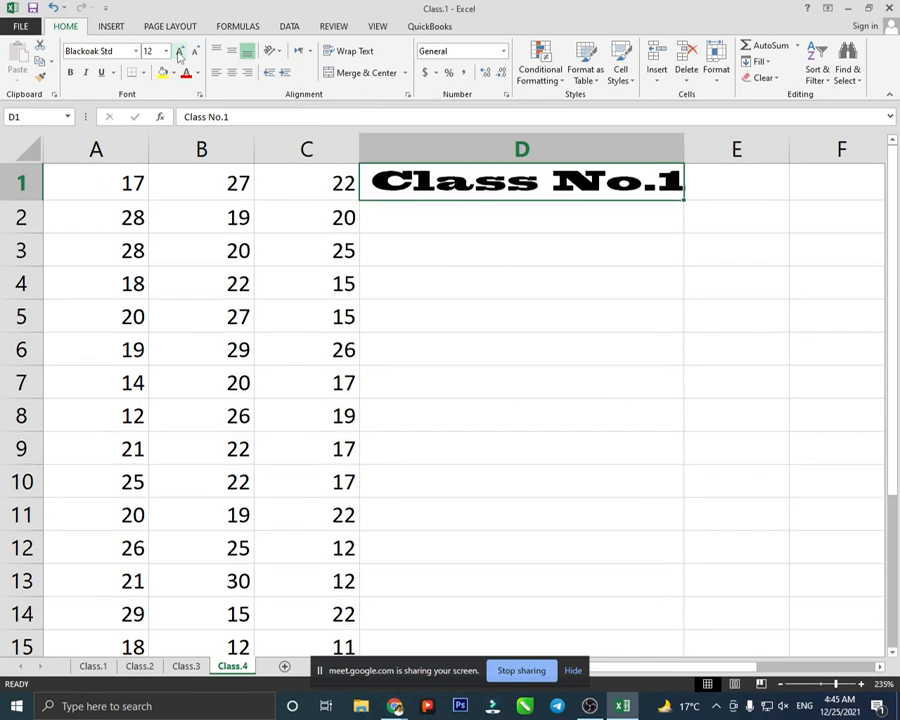
{"action": "left_click", "coordinate": [180, 52]}
{"action": "left_click", "coordinate": [196, 52]}
{"action": "left_click", "coordinate": [196, 52]}
{"action": "left_click", "coordinate": [196, 52]}
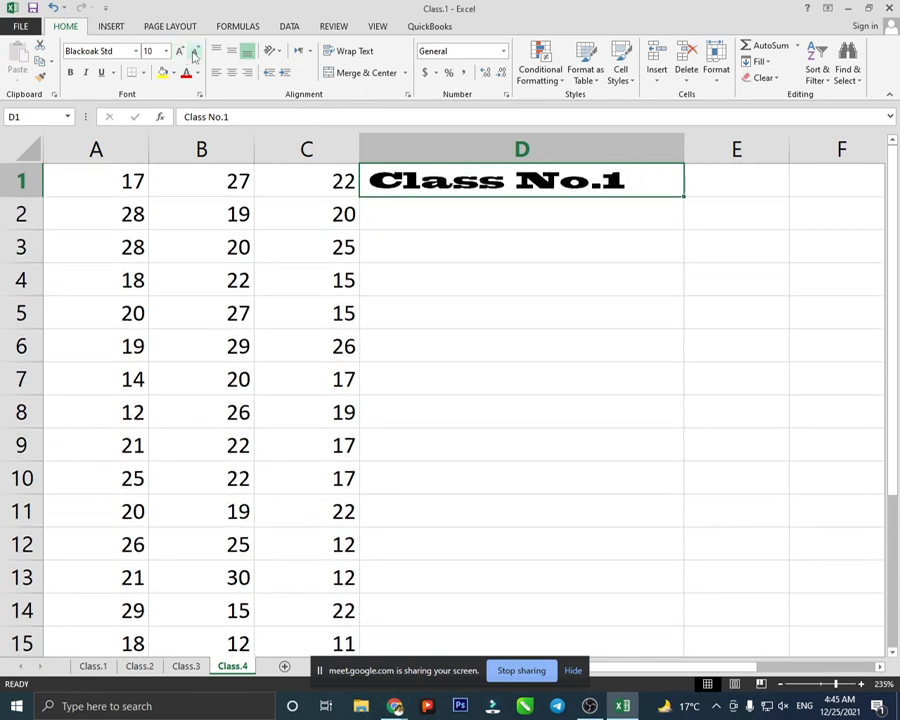
{"action": "left_click", "coordinate": [196, 52]}
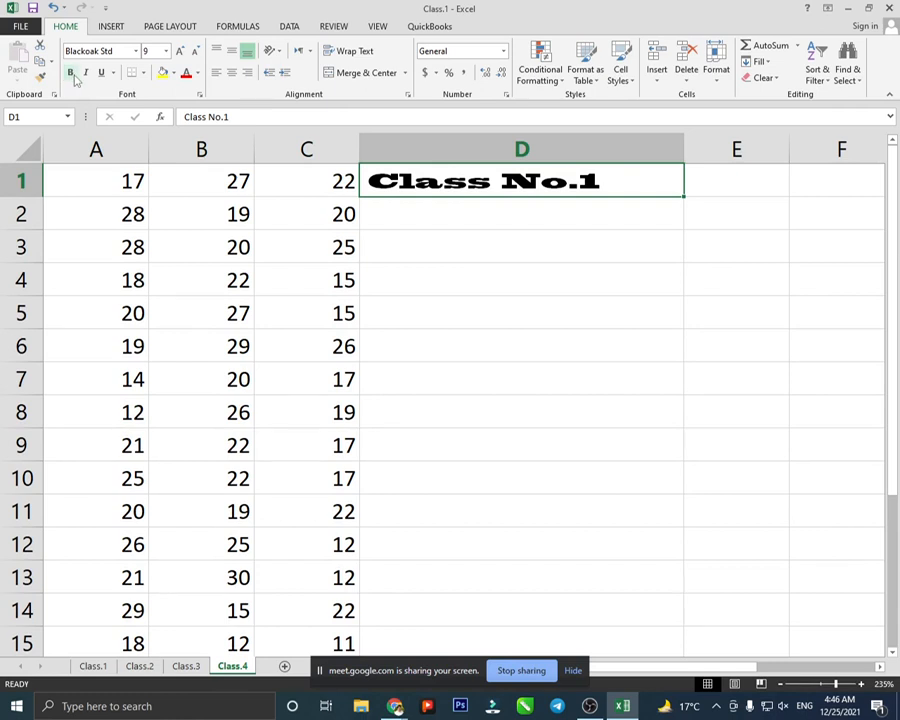
{"action": "left_click", "coordinate": [136, 51]}
- Make the Class No.1 heading Arial, bold and 14 pt
{"action": "scroll", "coordinate": [135, 184], "scroll_direction": "up", "scroll_amount": 5}
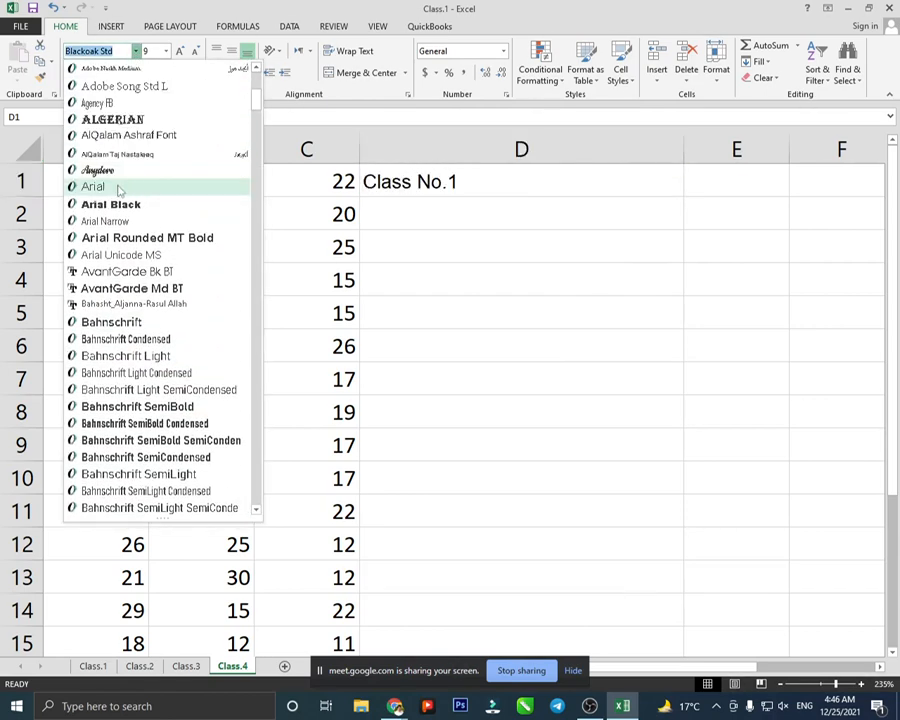
{"action": "left_click", "coordinate": [120, 187]}
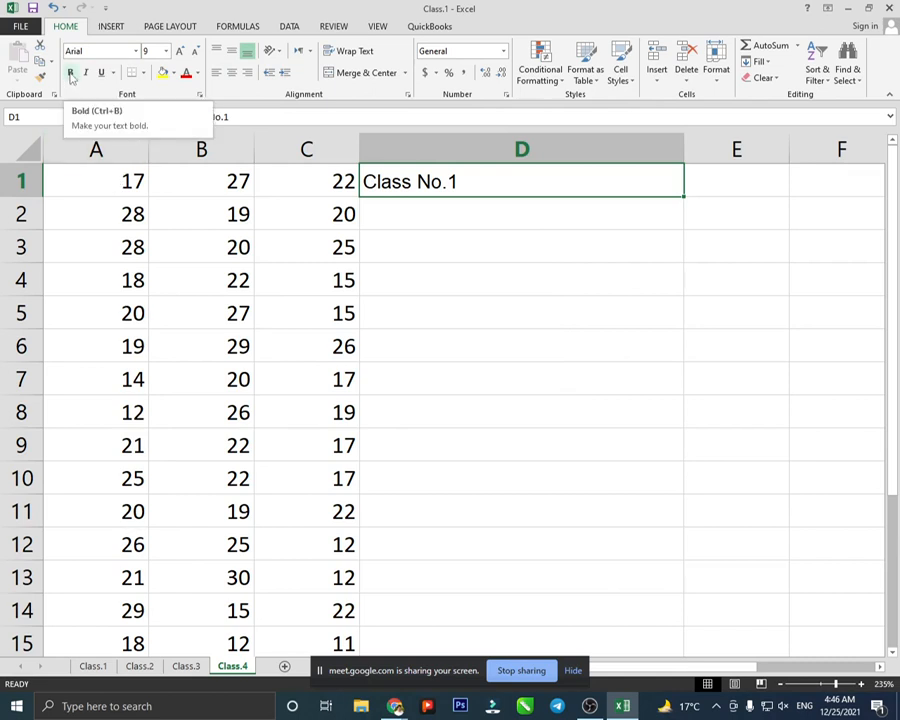
{"action": "left_click", "coordinate": [71, 77]}
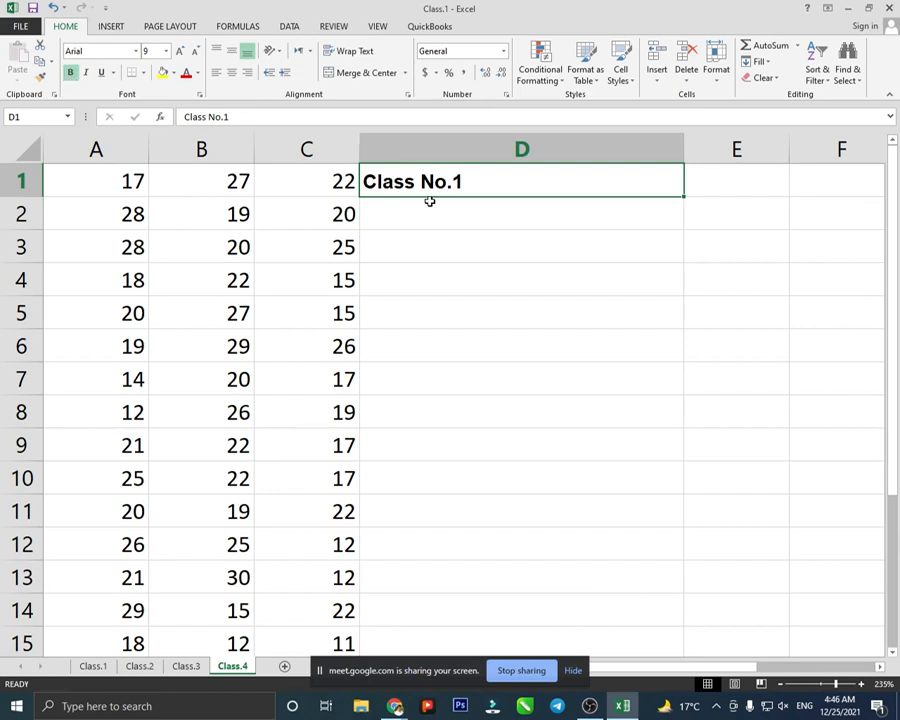
{"action": "left_click", "coordinate": [181, 51]}
{"action": "left_click", "coordinate": [181, 51]}
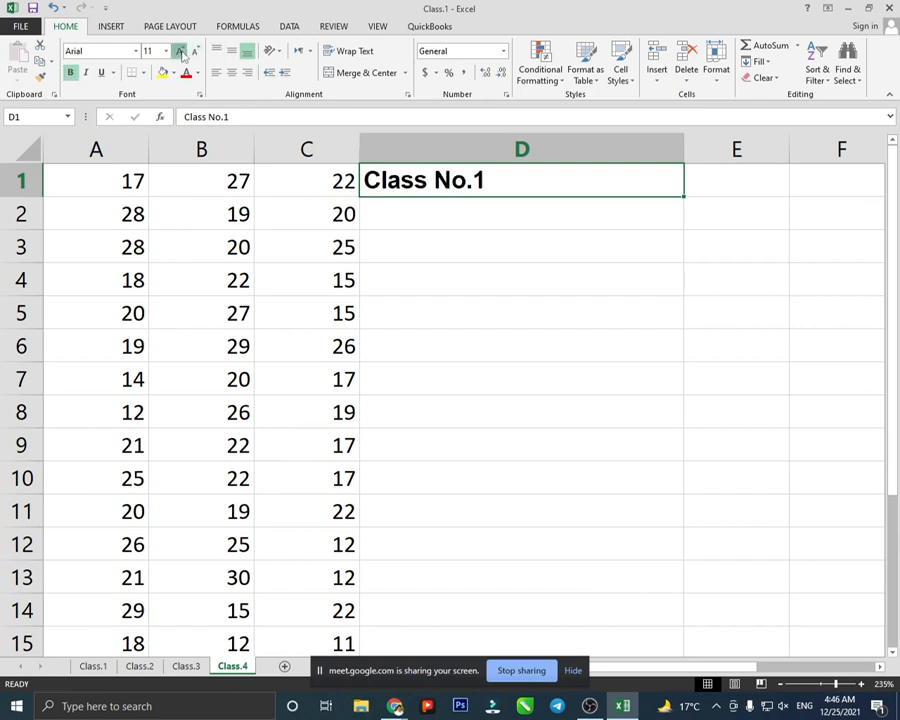
{"action": "left_click", "coordinate": [181, 51]}
{"action": "left_click", "coordinate": [181, 51]}
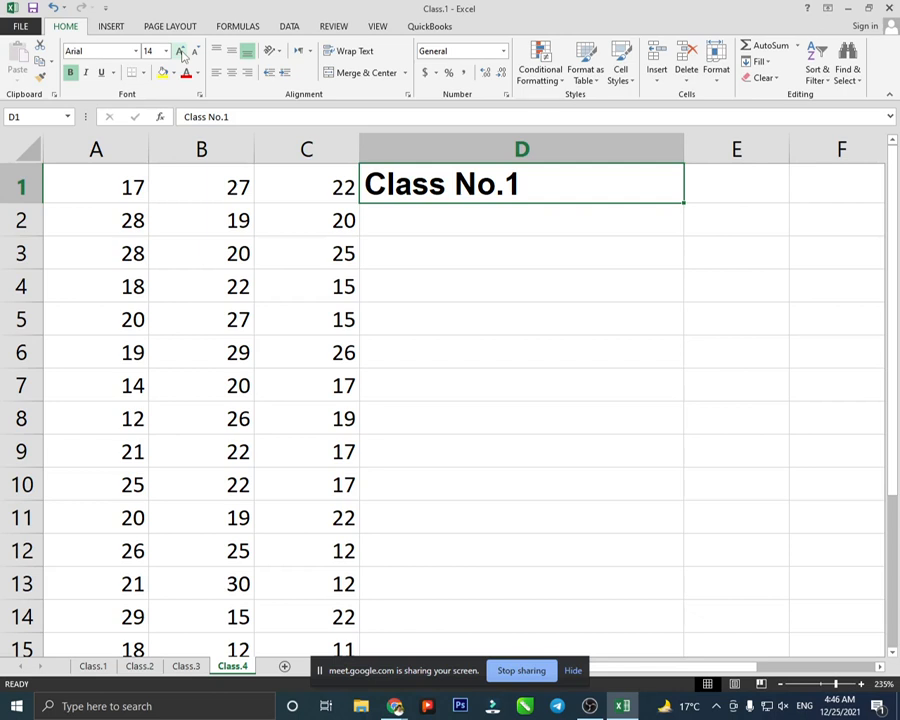
{"action": "left_click", "coordinate": [71, 73]}
{"action": "left_click", "coordinate": [72, 74]}
{"action": "left_click", "coordinate": [71, 73]}
{"action": "left_click", "coordinate": [71, 73]}
- Make the heading italic with a double underline
{"action": "left_click", "coordinate": [87, 74]}
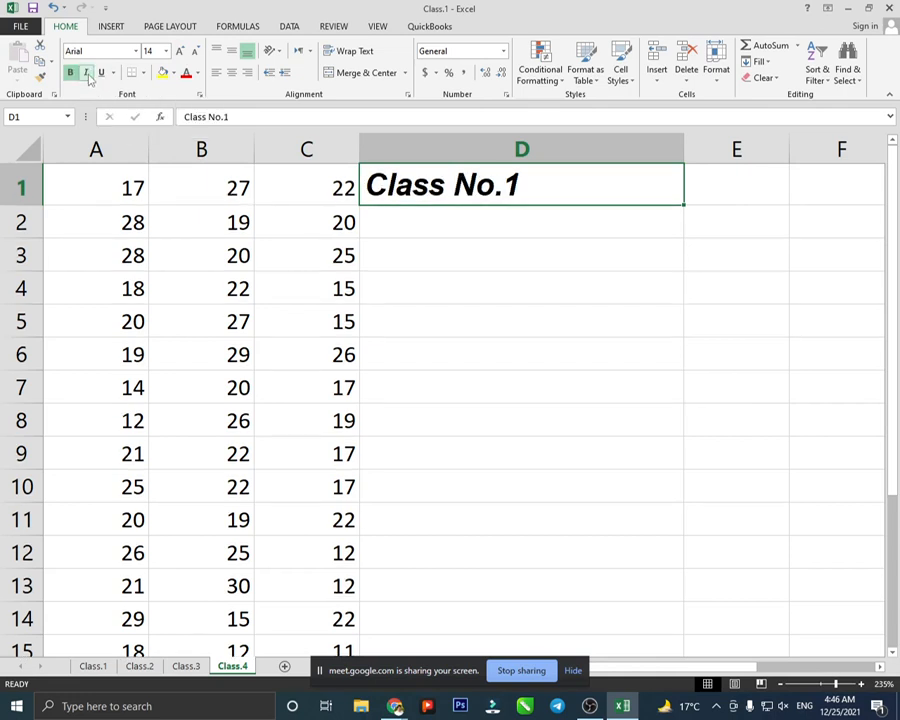
{"action": "left_click", "coordinate": [101, 73]}
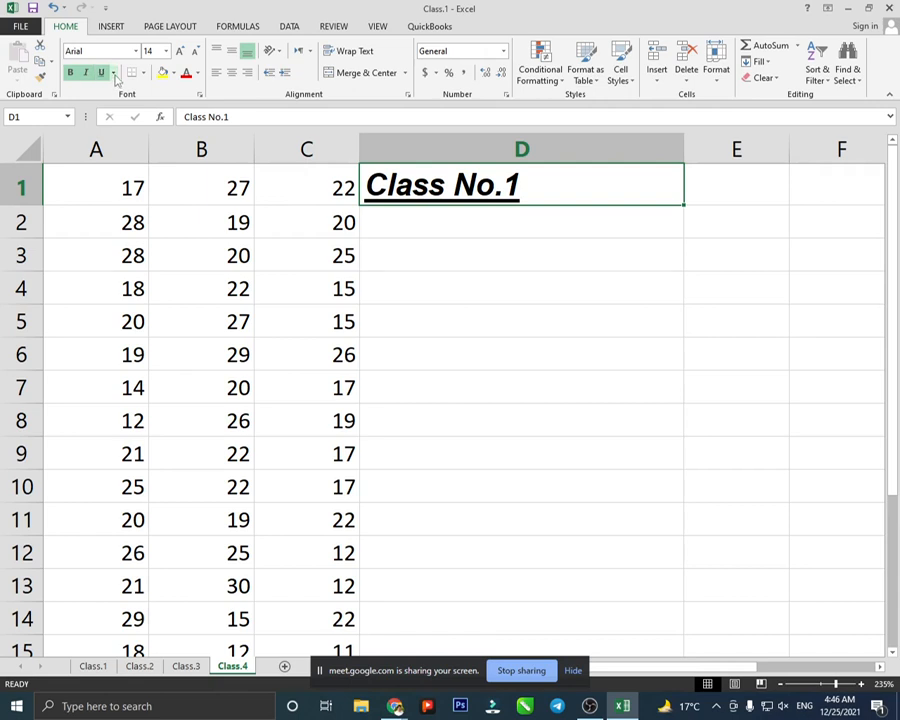
{"action": "left_click", "coordinate": [114, 74]}
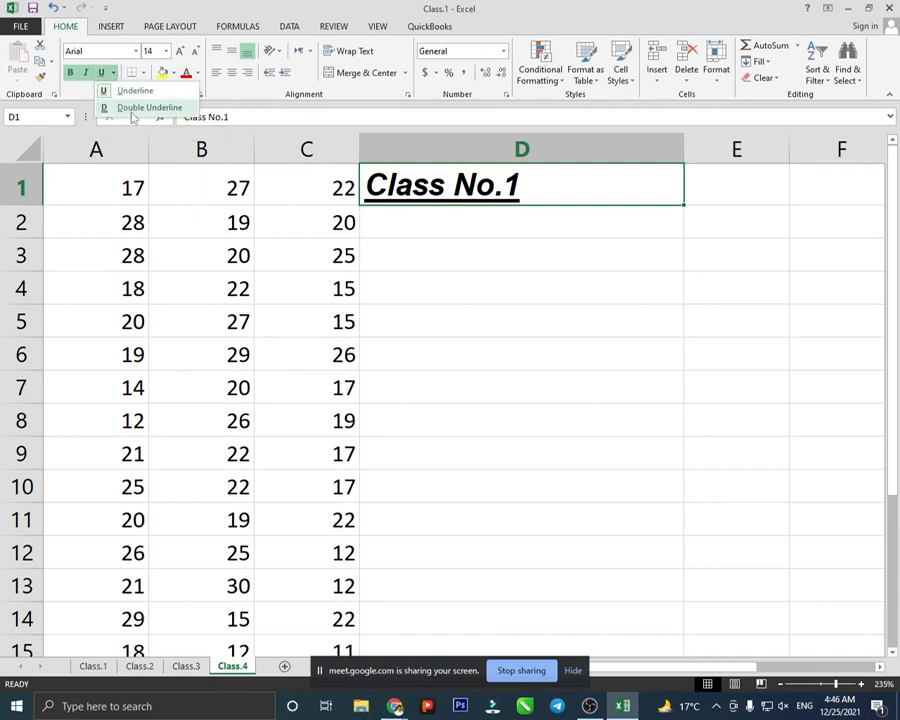
{"action": "left_click", "coordinate": [133, 108]}
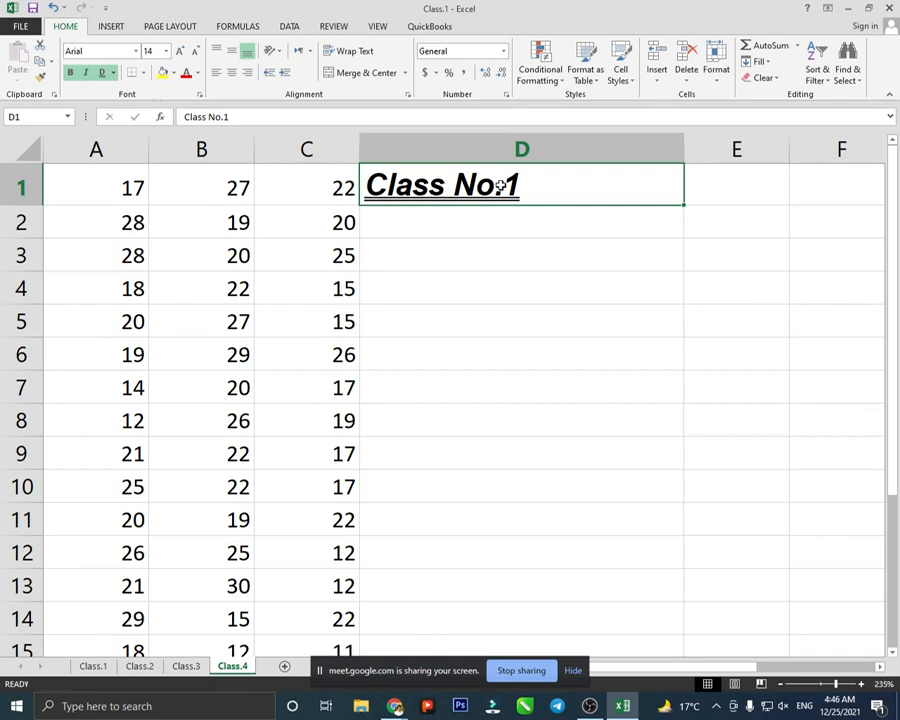
{"action": "left_click", "coordinate": [538, 223]}
{"action": "left_click", "coordinate": [510, 182]}
- Apply the Dark Red standard font colour to the Class No.1 heading in D1
{"action": "left_click", "coordinate": [198, 75]}
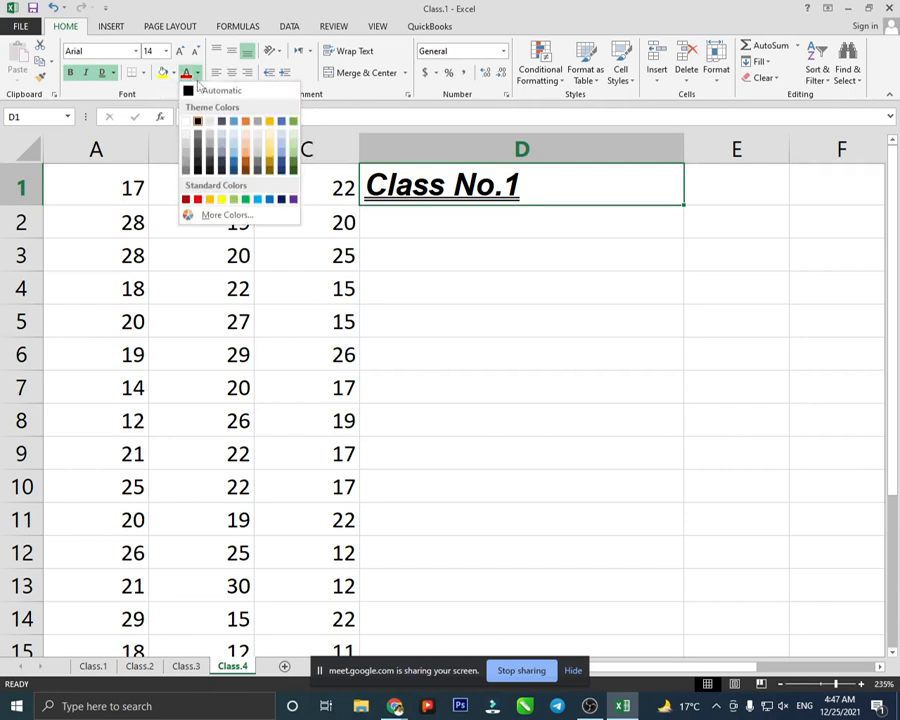
{"action": "left_click", "coordinate": [187, 200]}
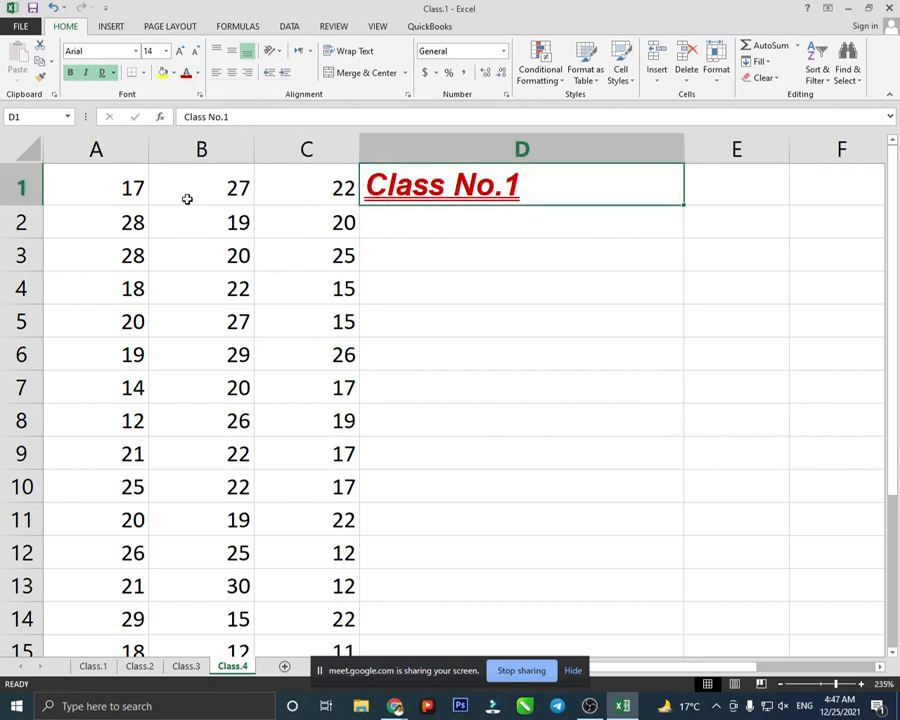
{"action": "left_click", "coordinate": [486, 277]}
{"action": "left_click", "coordinate": [453, 186]}
{"action": "left_click", "coordinate": [380, 331]}
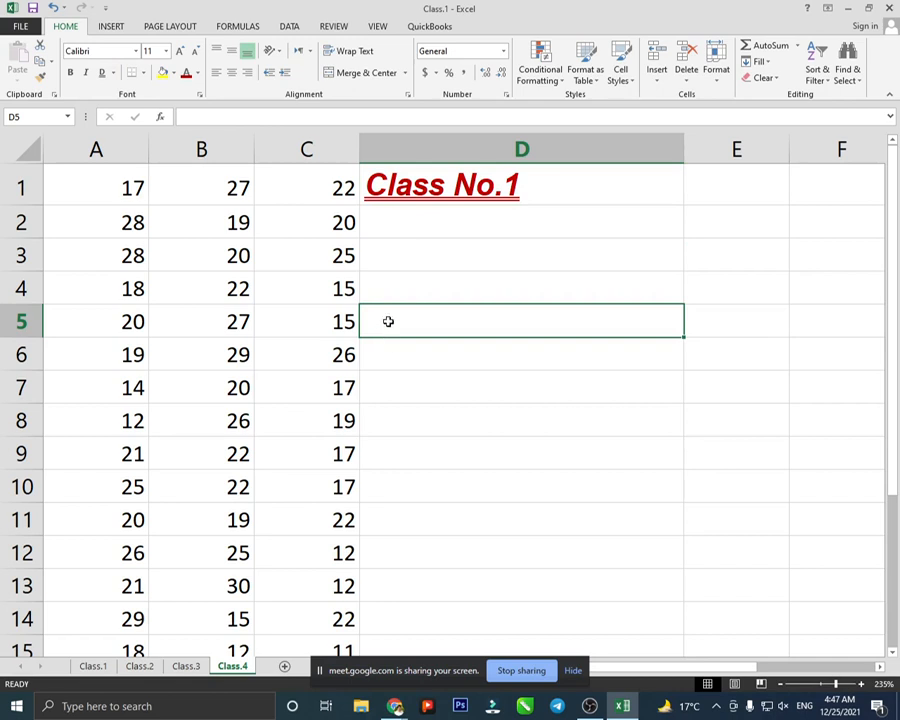
{"action": "left_click", "coordinate": [175, 75]}
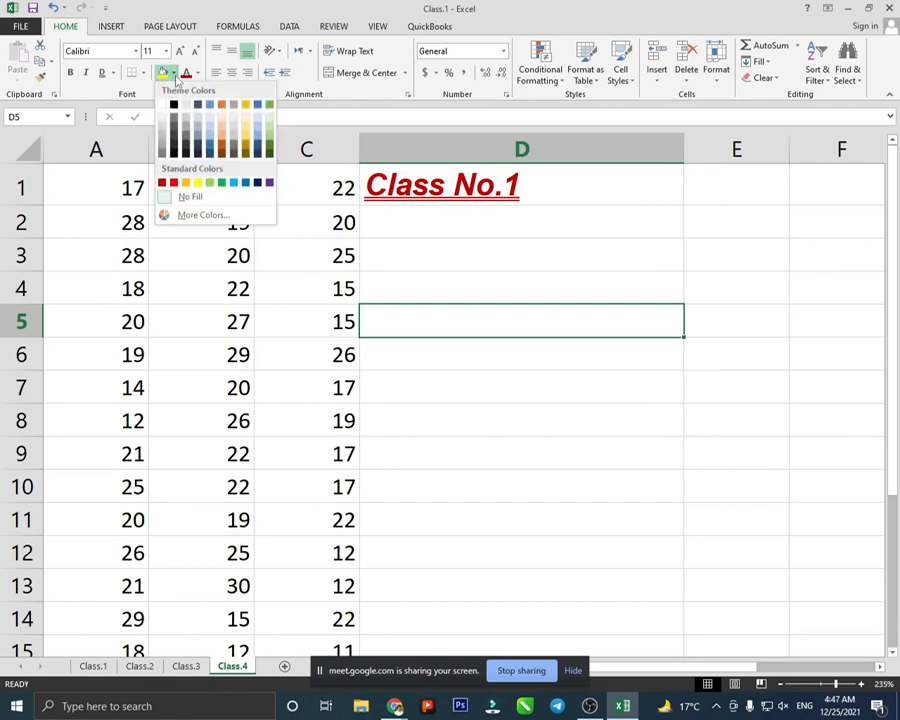
{"action": "left_click", "coordinate": [228, 186]}
{"action": "left_click", "coordinate": [465, 488]}
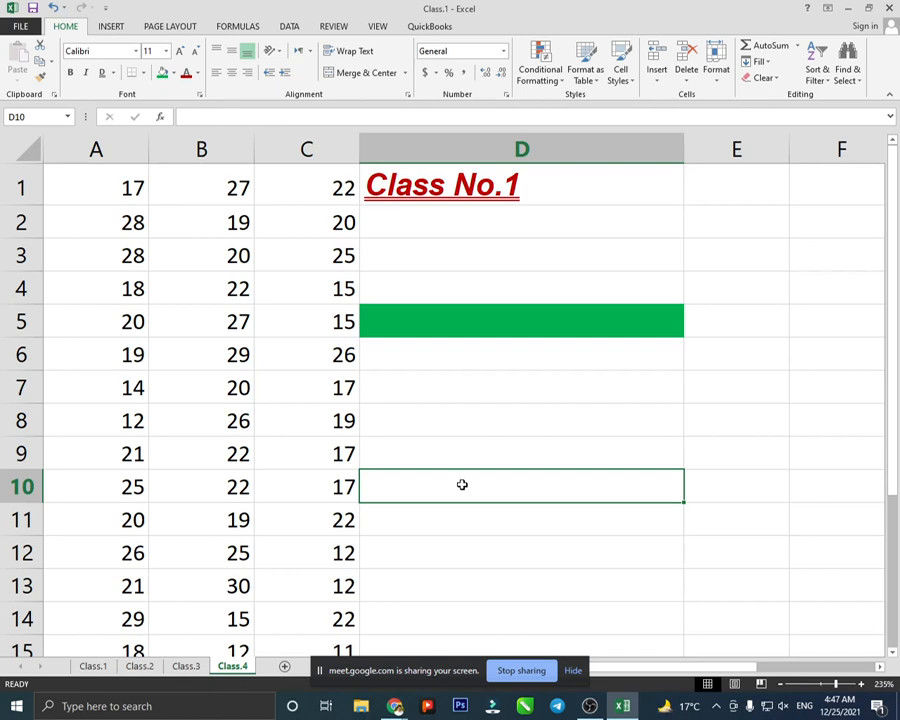
{"action": "scroll", "coordinate": [401, 353], "scroll_direction": "down", "scroll_amount": 1}
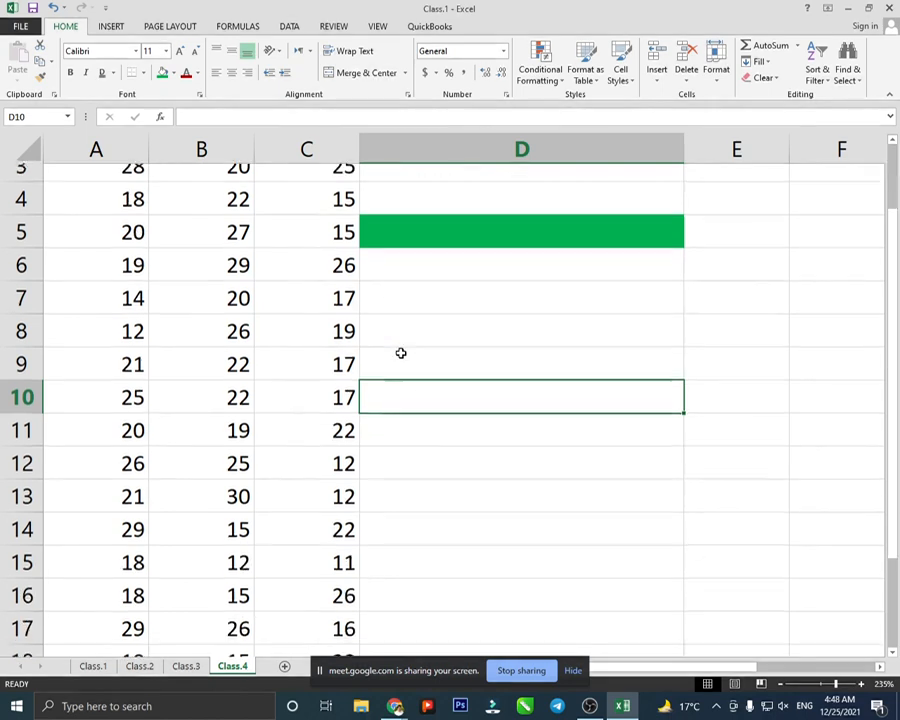
{"action": "scroll", "coordinate": [401, 354], "scroll_direction": "up", "scroll_amount": 1}
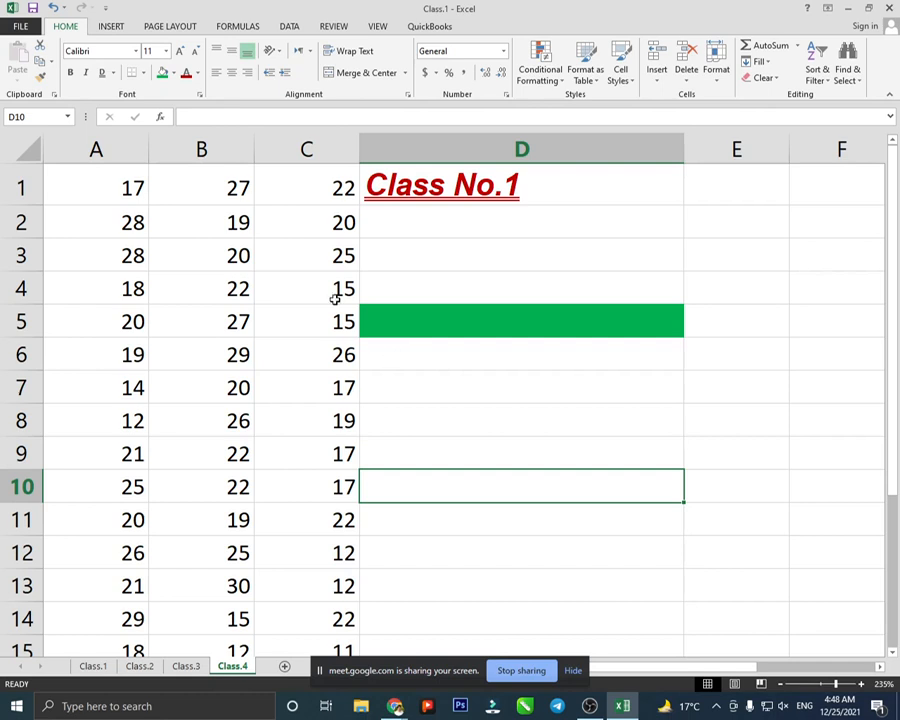
- Undo the green fill, red colour, underline, italic, bold, size and font changes on the title
{"action": "left_click", "coordinate": [53, 7]}
{"action": "left_click", "coordinate": [53, 7]}
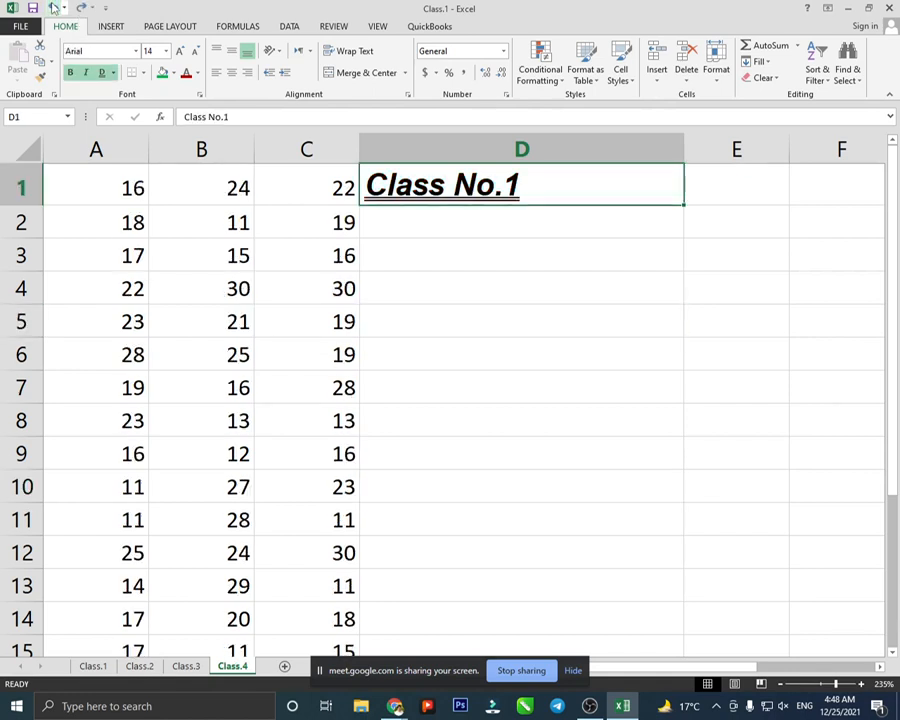
{"action": "left_click", "coordinate": [53, 7]}
{"action": "left_click", "coordinate": [53, 7]}
{"action": "left_click", "coordinate": [53, 7]}
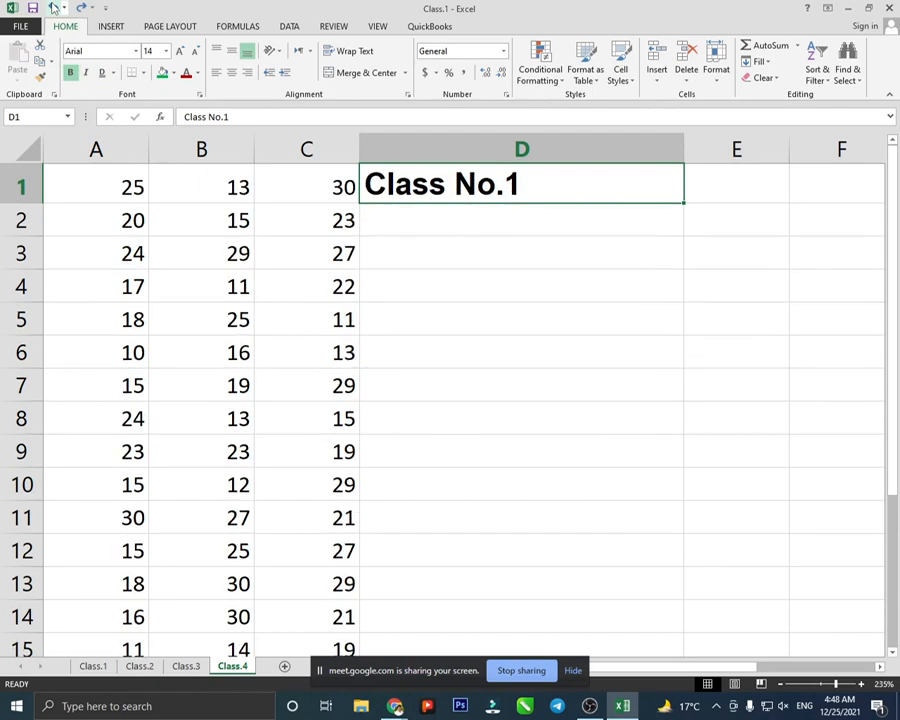
{"action": "left_click", "coordinate": [53, 7]}
{"action": "left_click", "coordinate": [53, 7]}
{"action": "left_click", "coordinate": [53, 7]}
{"action": "left_click", "coordinate": [53, 7]}
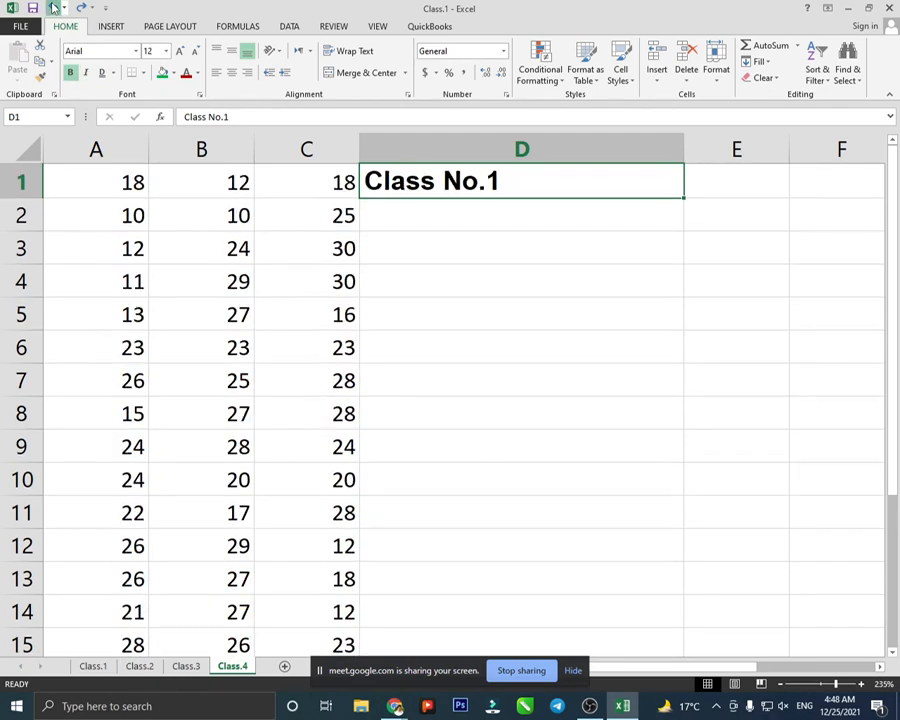
{"action": "left_click", "coordinate": [53, 7]}
{"action": "left_click", "coordinate": [53, 7]}
{"action": "left_click", "coordinate": [53, 7]}
{"action": "left_click", "coordinate": [53, 7]}
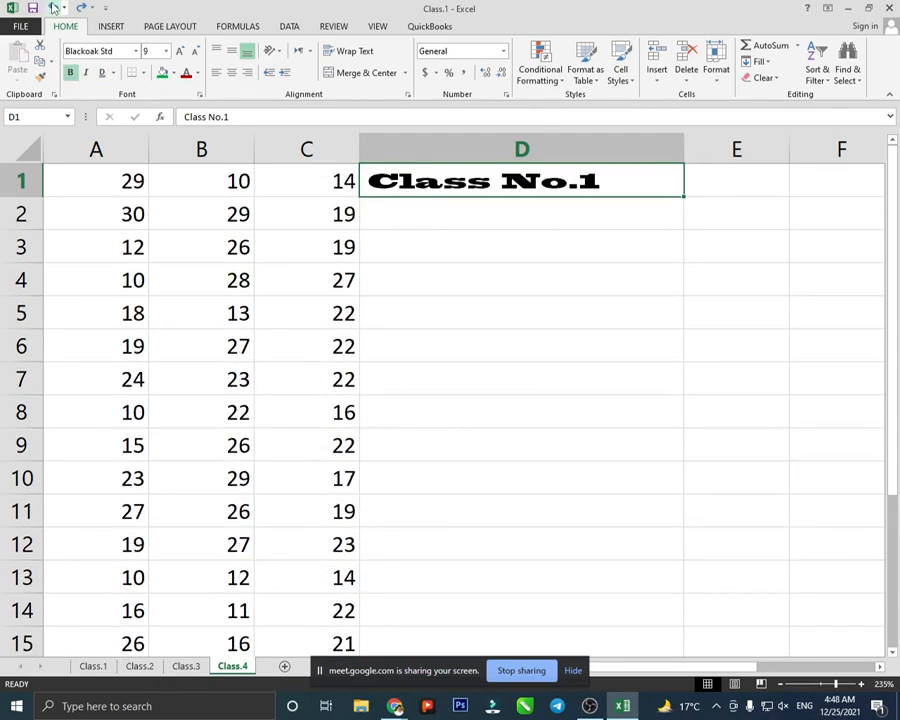
{"action": "left_click", "coordinate": [53, 7]}
{"action": "left_click", "coordinate": [53, 7]}
{"action": "left_click", "coordinate": [53, 7]}
{"action": "left_click", "coordinate": [53, 7]}
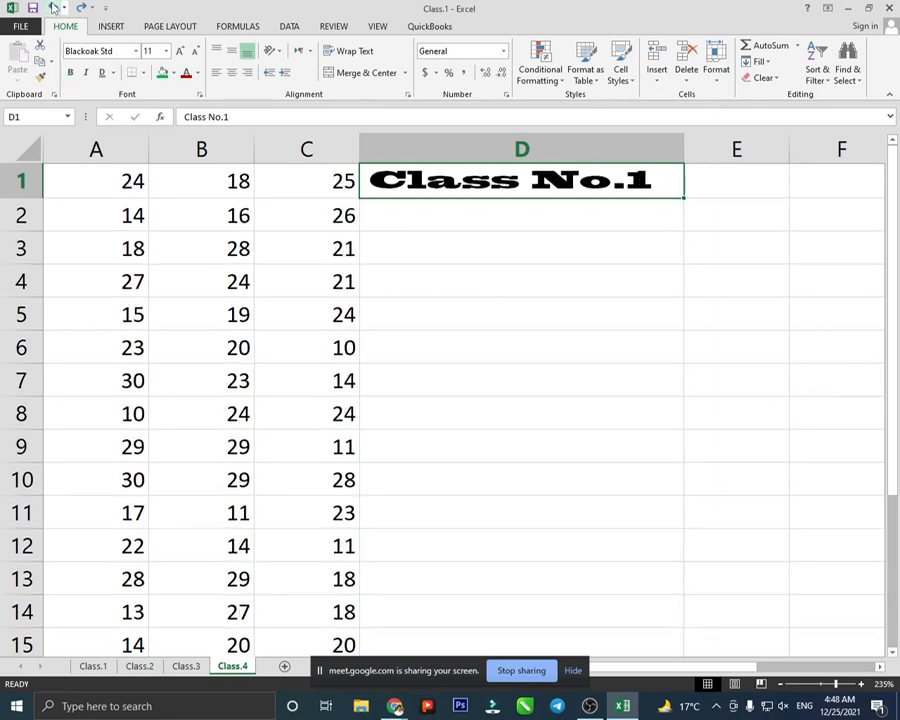
{"action": "left_click", "coordinate": [53, 7]}
{"action": "left_click", "coordinate": [53, 7]}
{"action": "left_click", "coordinate": [53, 7]}
{"action": "left_click", "coordinate": [53, 7]}
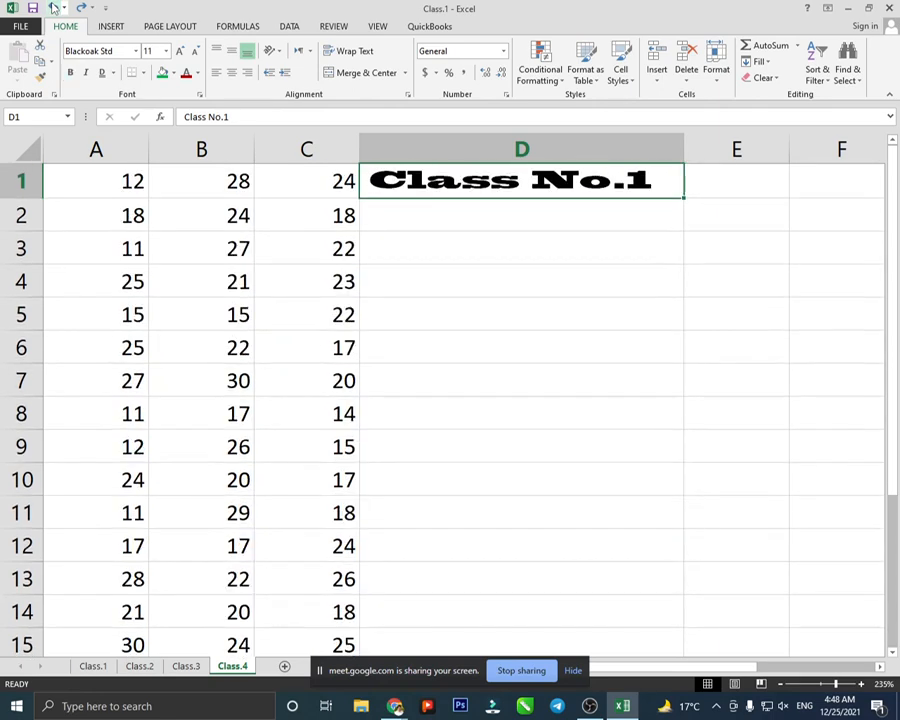
{"action": "left_click", "coordinate": [53, 7]}
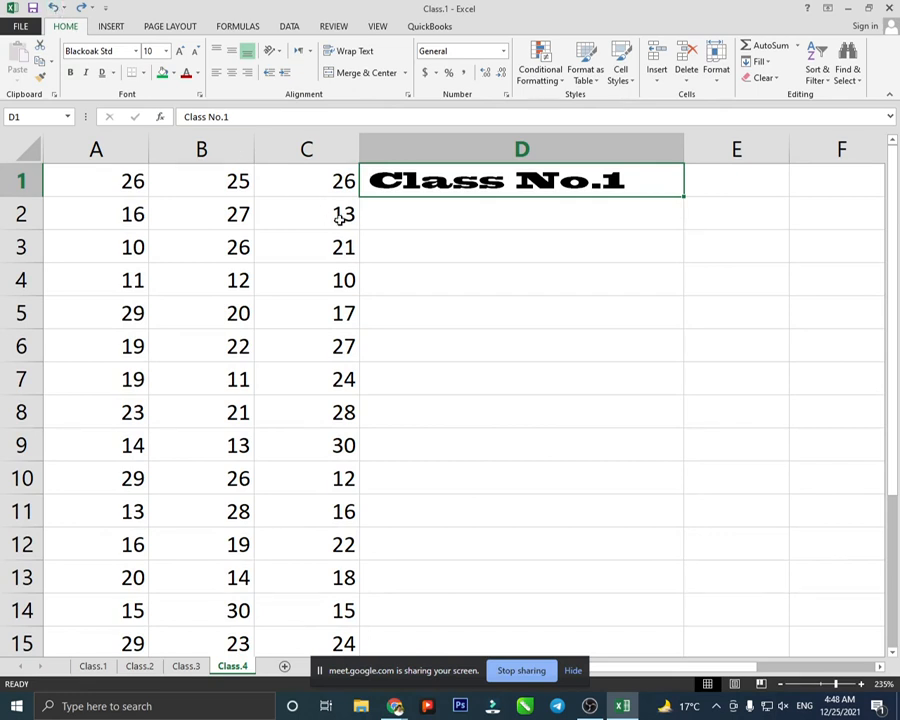
- Undo the remaining font changes, back to Calibri, and the Class No.1 entry in D1
{"action": "key", "text": "ctrl+z"}
{"action": "key", "text": "ctrl+z"}
{"action": "key", "text": "ctrl+z"}
{"action": "key", "text": "ctrl+z"}
{"action": "key", "text": "ctrl+z"}
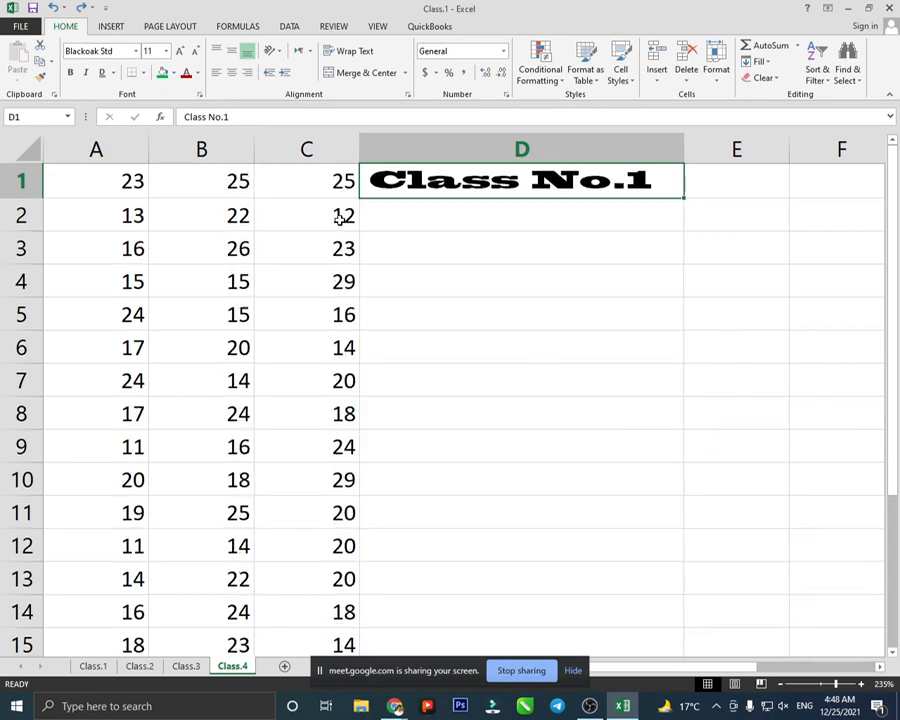
{"action": "key", "text": "ctrl+z"}
{"action": "key", "text": "ctrl+z"}
{"action": "key", "text": "ctrl+z"}
{"action": "key", "text": "ctrl+z"}
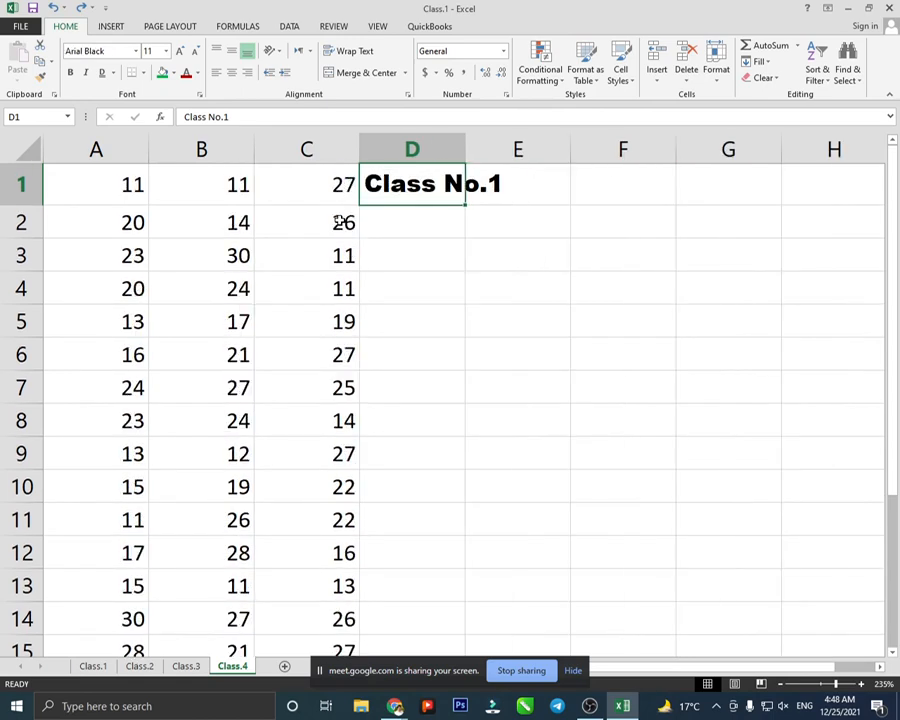
{"action": "scroll", "coordinate": [339, 220], "scroll_direction": "down", "scroll_amount": 4, "text": "ctrl"}
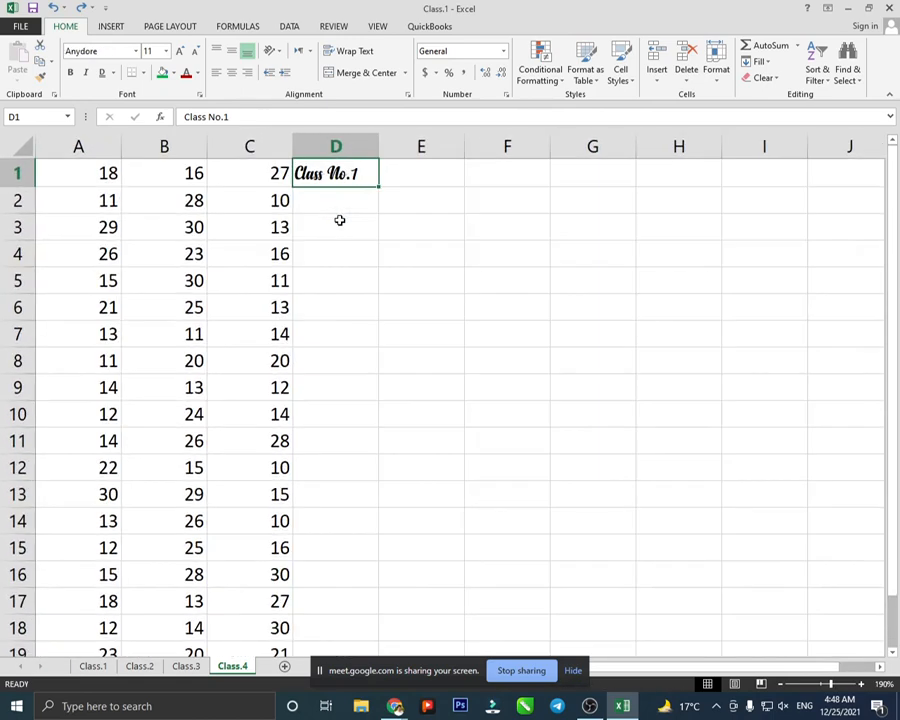
{"action": "scroll", "coordinate": [339, 220], "scroll_direction": "down", "scroll_amount": 2, "text": "ctrl"}
{"action": "key", "text": "ctrl+z"}
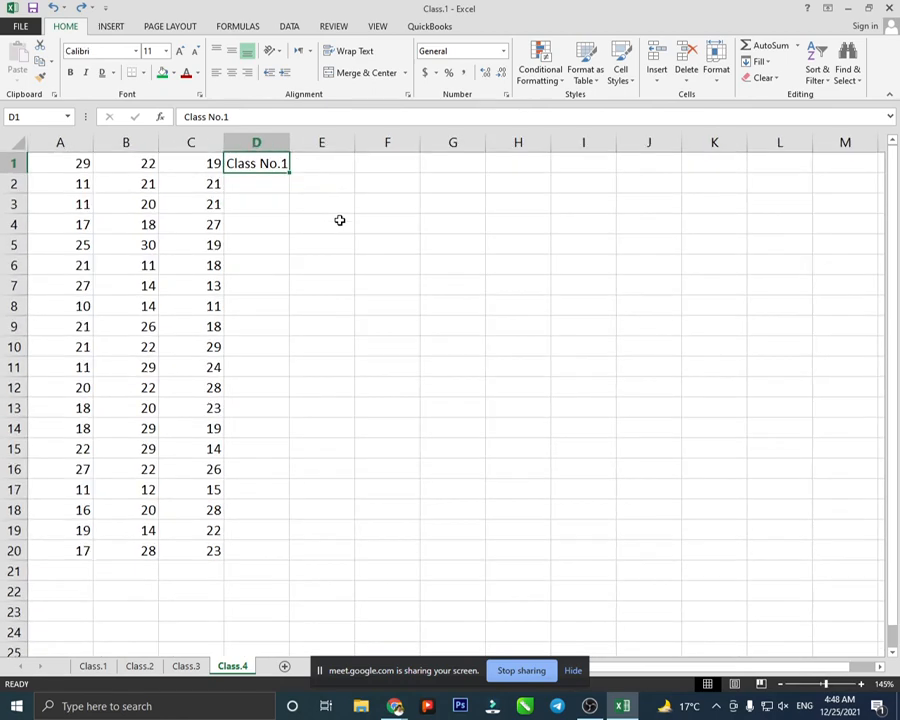
{"action": "key", "text": "ctrl+z"}
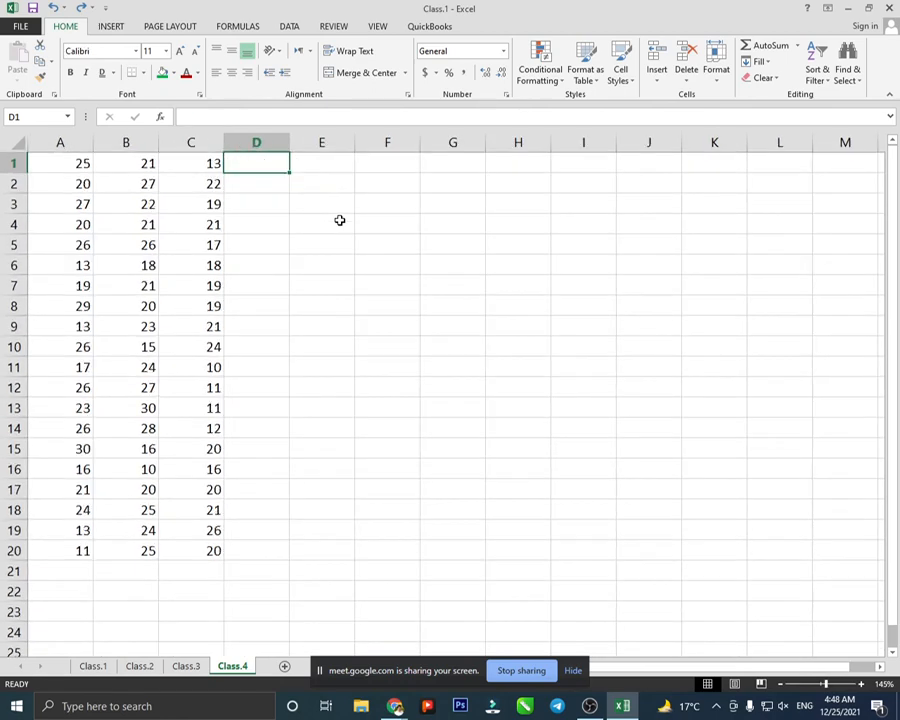
- Remove the random numbers from columns B and C, then select B3:G6
{"action": "key", "text": "ctrl+z"}
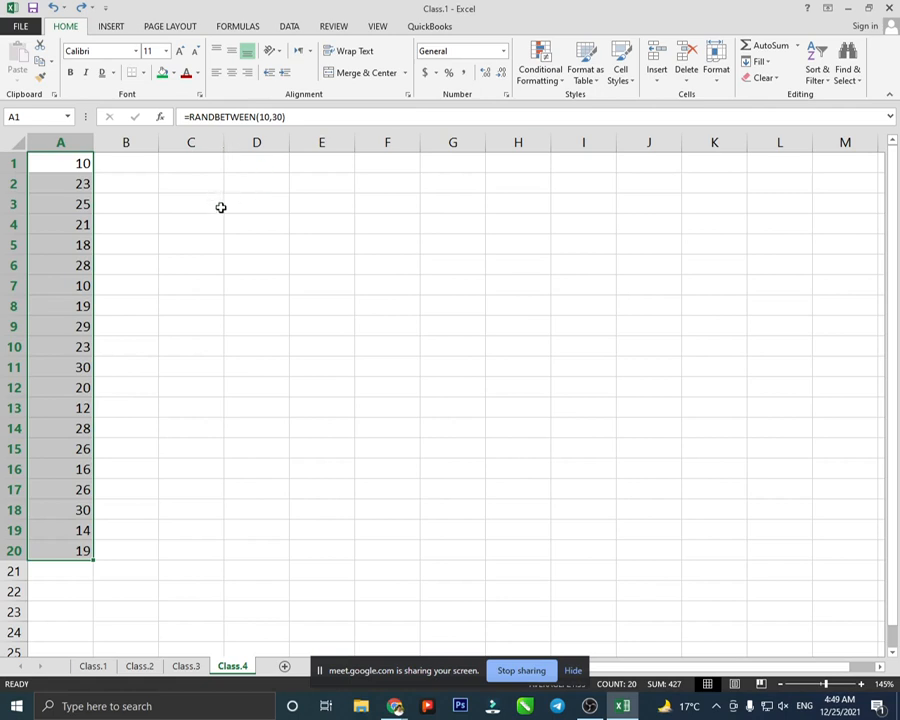
{"action": "left_click_drag", "start_coordinate": [142, 201], "coordinate": [477, 270]}
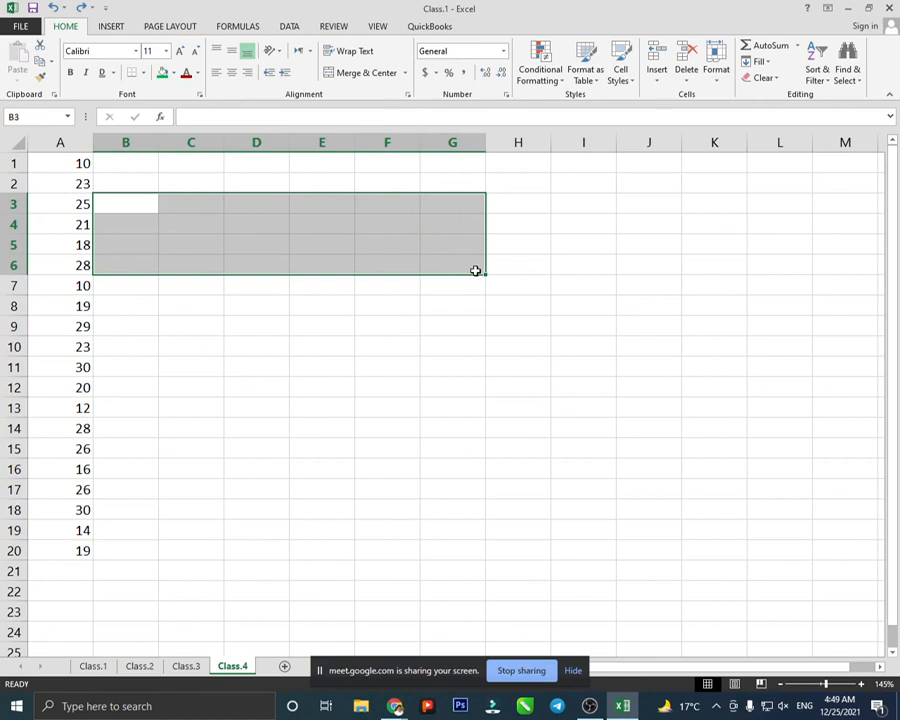
- Merge and centre B3:G6, then type a person's name into the merged cell
{"action": "left_click", "coordinate": [366, 76]}
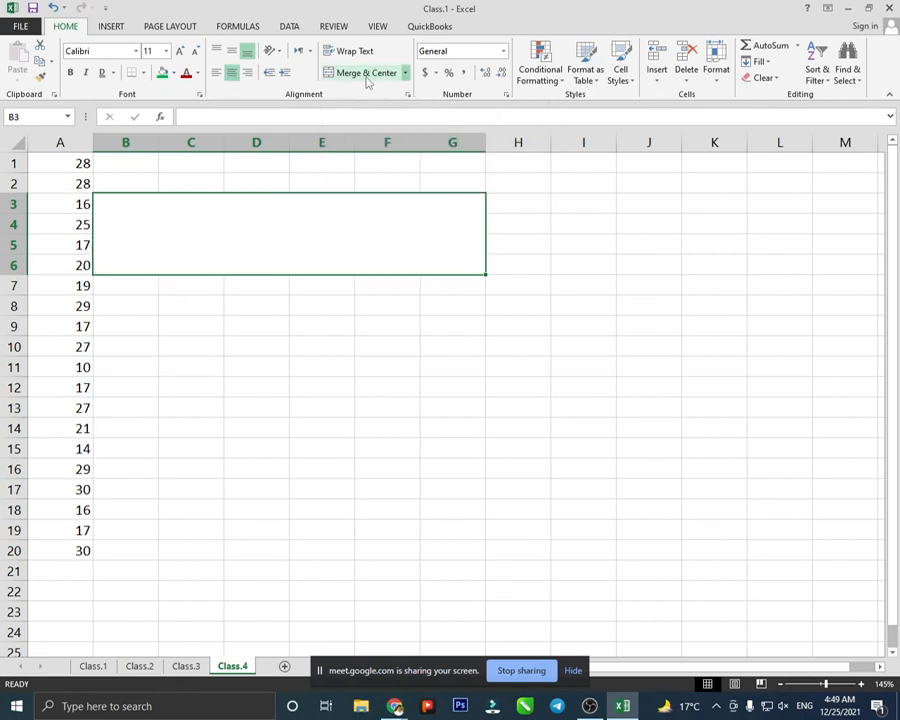
{"action": "left_click", "coordinate": [343, 300]}
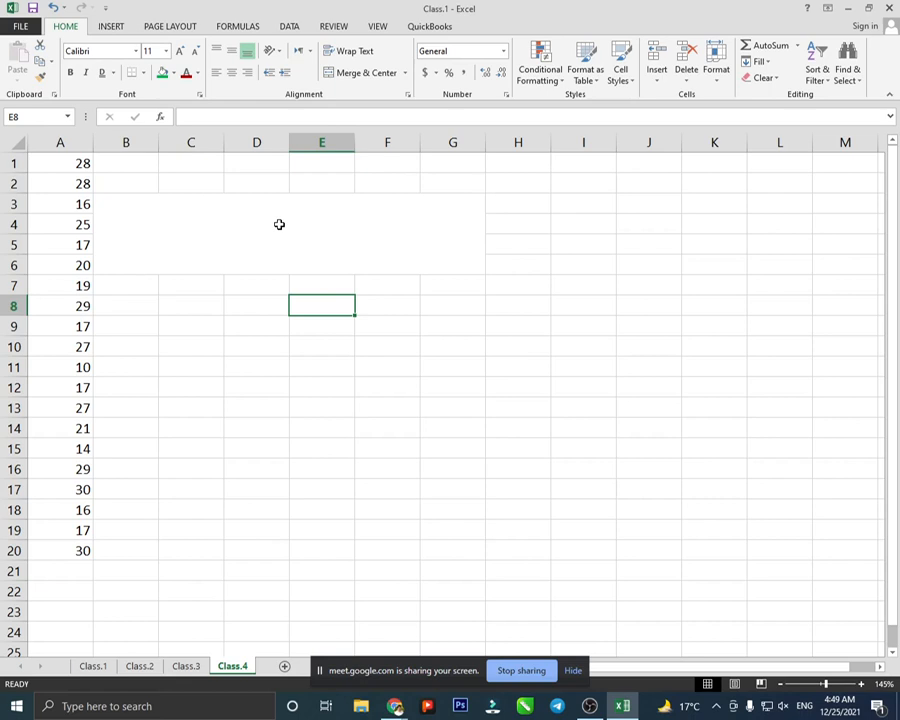
{"action": "left_click", "coordinate": [279, 224]}
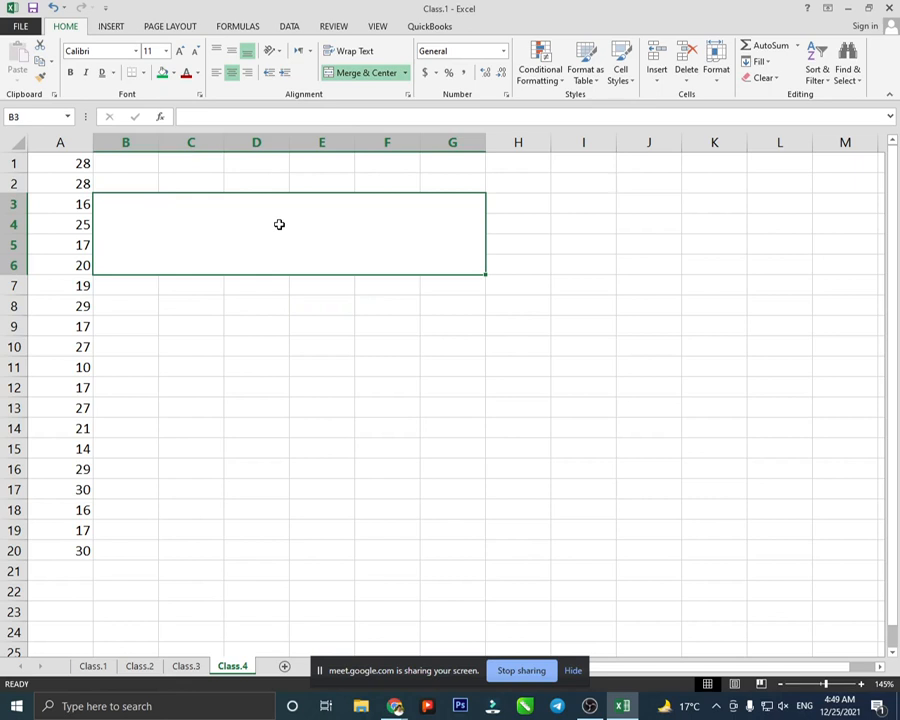
{"action": "type", "text": "As"}
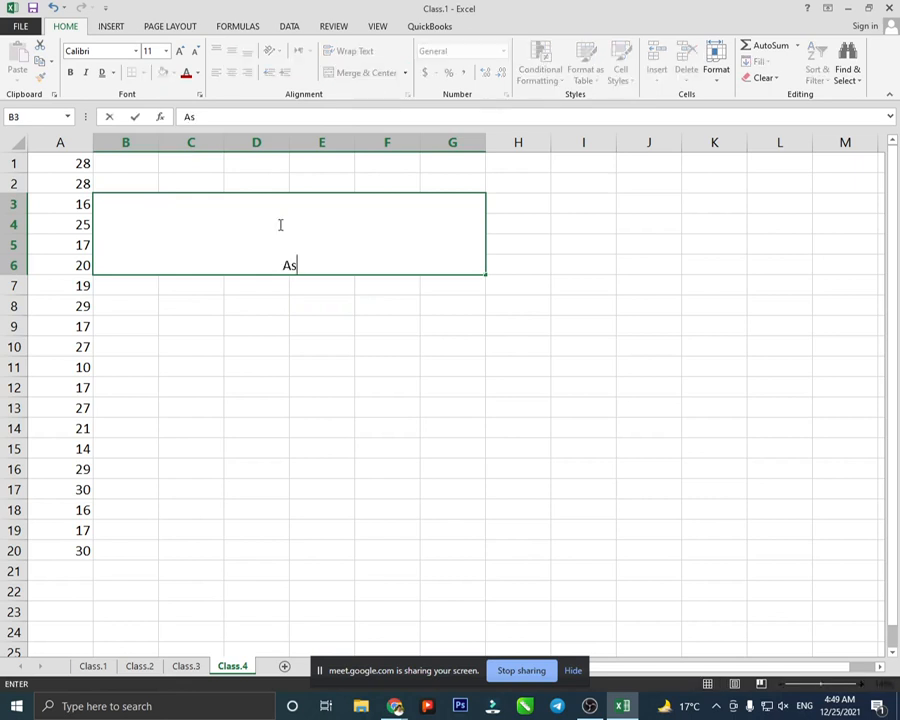
{"action": "type", "text": "lam"}
{"action": "left_click", "coordinate": [381, 313]}
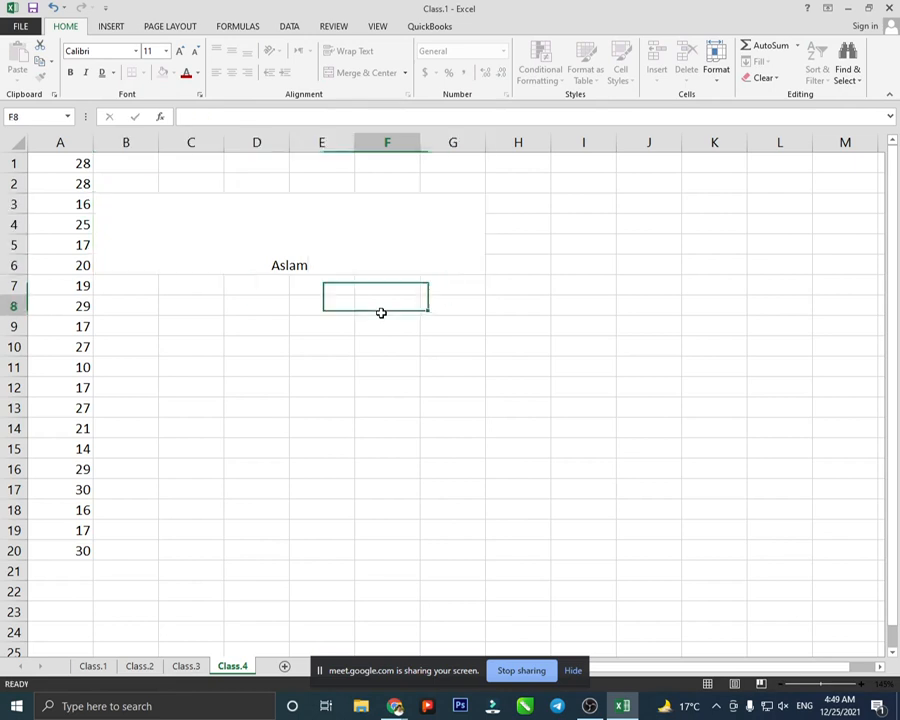
{"action": "left_click", "coordinate": [281, 230]}
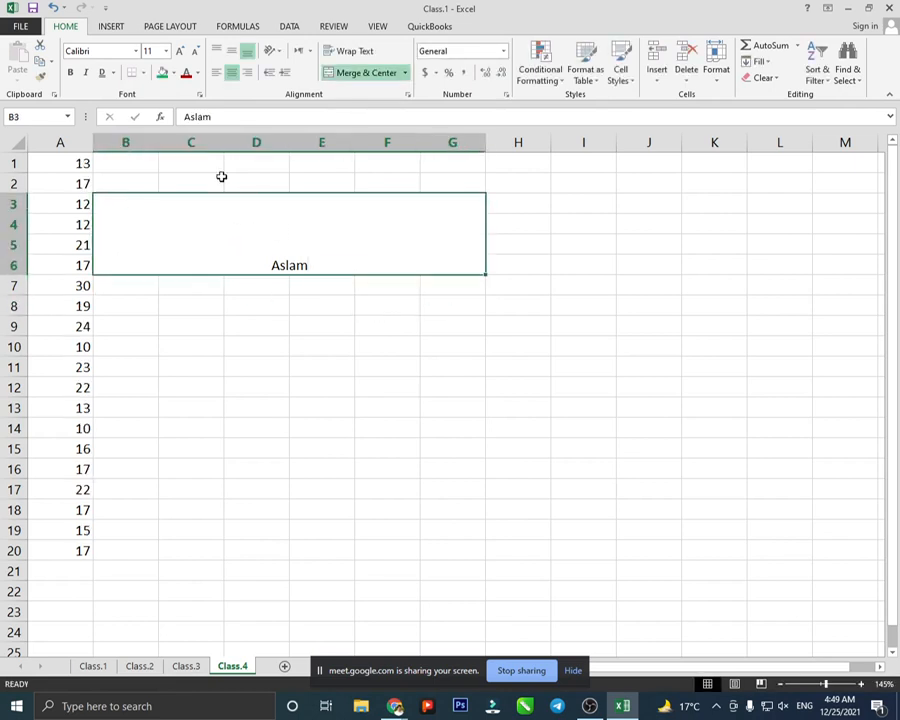
- Try left, centre and right, then top, middle and bottom alignment, ending bottom-right
{"action": "left_click", "coordinate": [216, 80]}
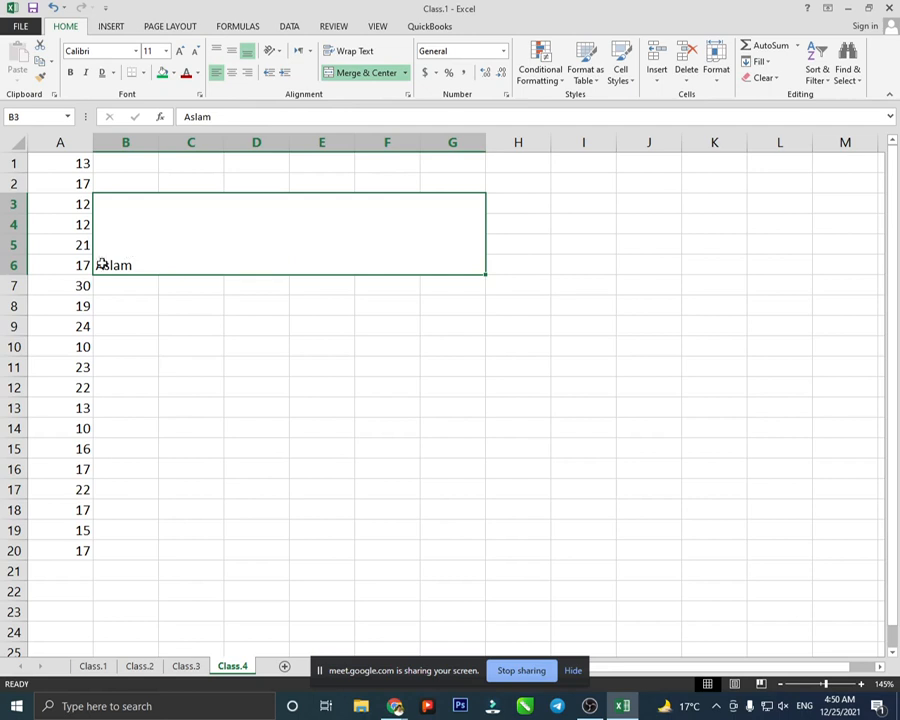
{"action": "left_click", "coordinate": [232, 75]}
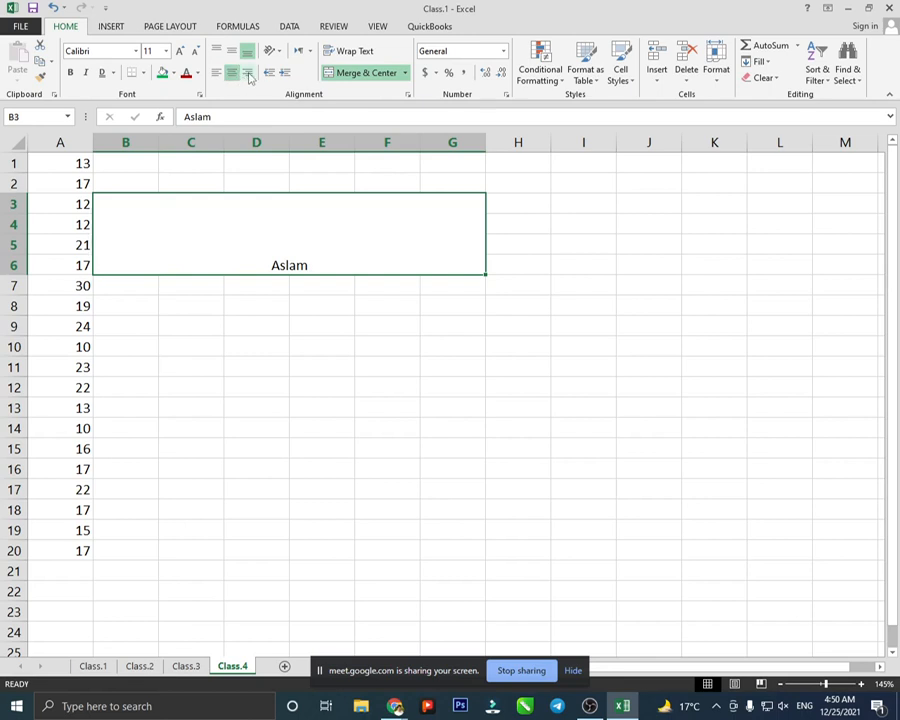
{"action": "left_click", "coordinate": [248, 74]}
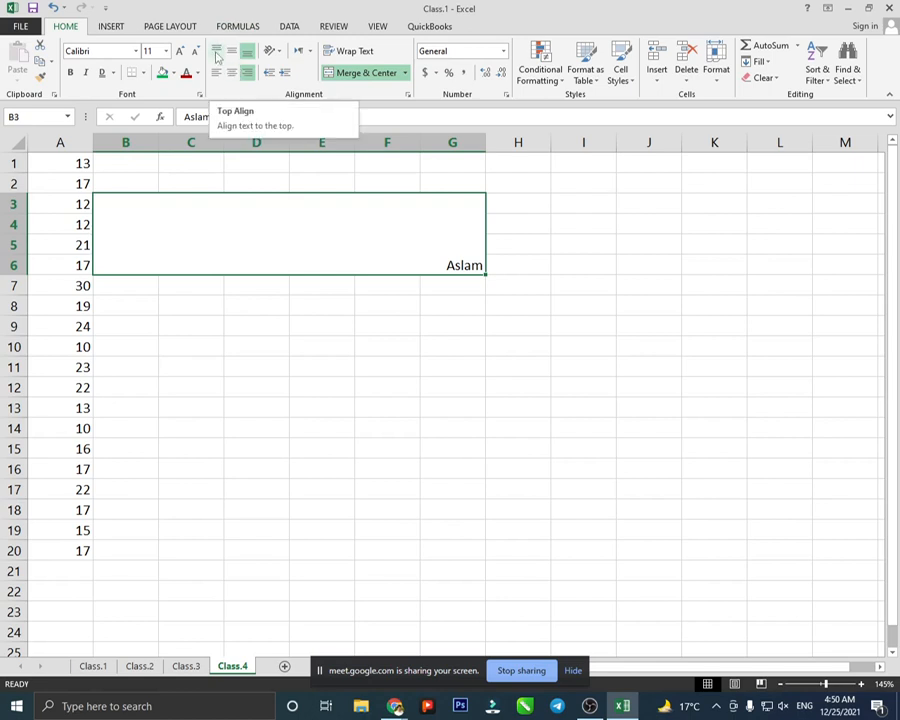
{"action": "left_click", "coordinate": [218, 57]}
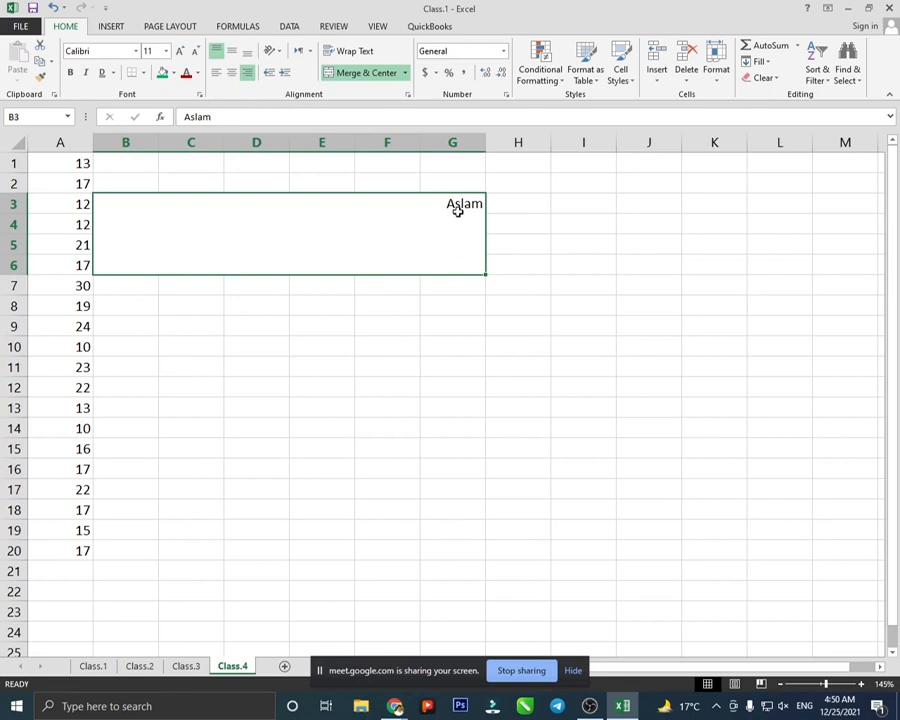
{"action": "left_click", "coordinate": [231, 57]}
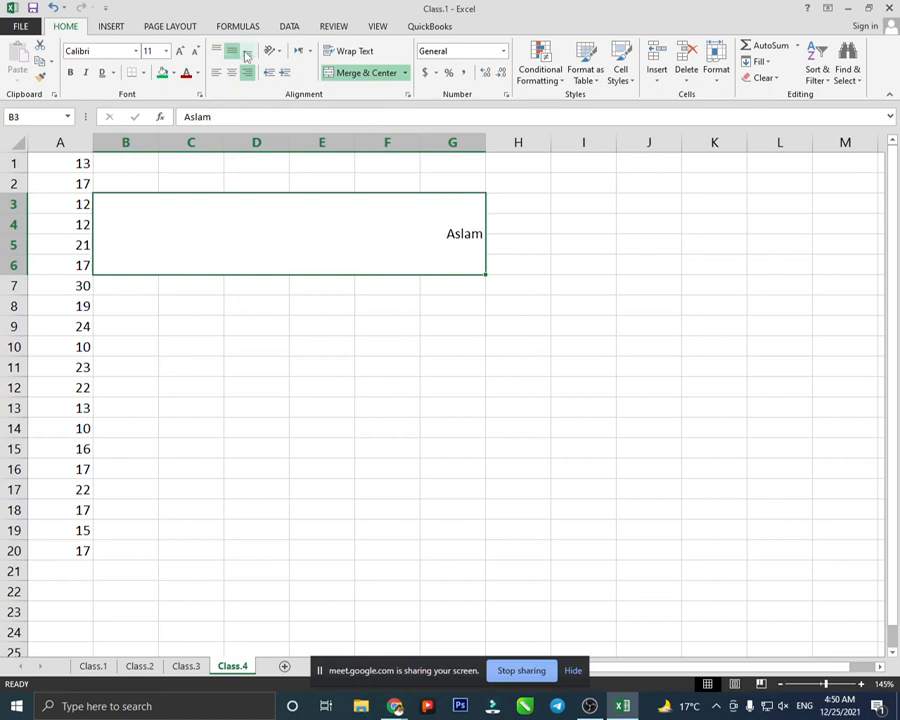
{"action": "left_click", "coordinate": [247, 56]}
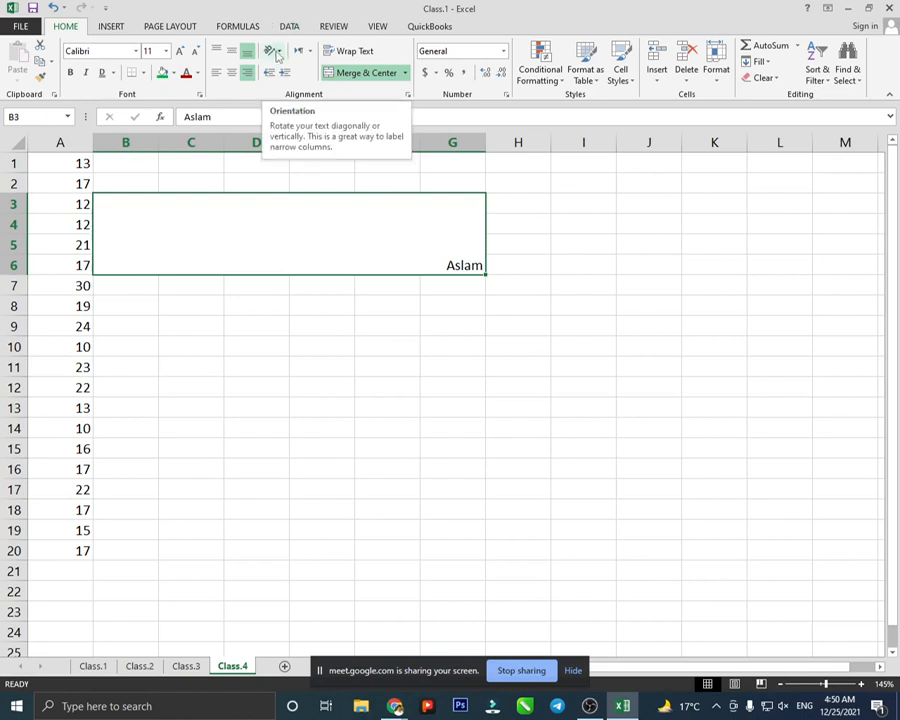
- Recentre the name, then try Angle Counterclockwise and Angle Clockwise orientation
{"action": "left_click", "coordinate": [231, 50]}
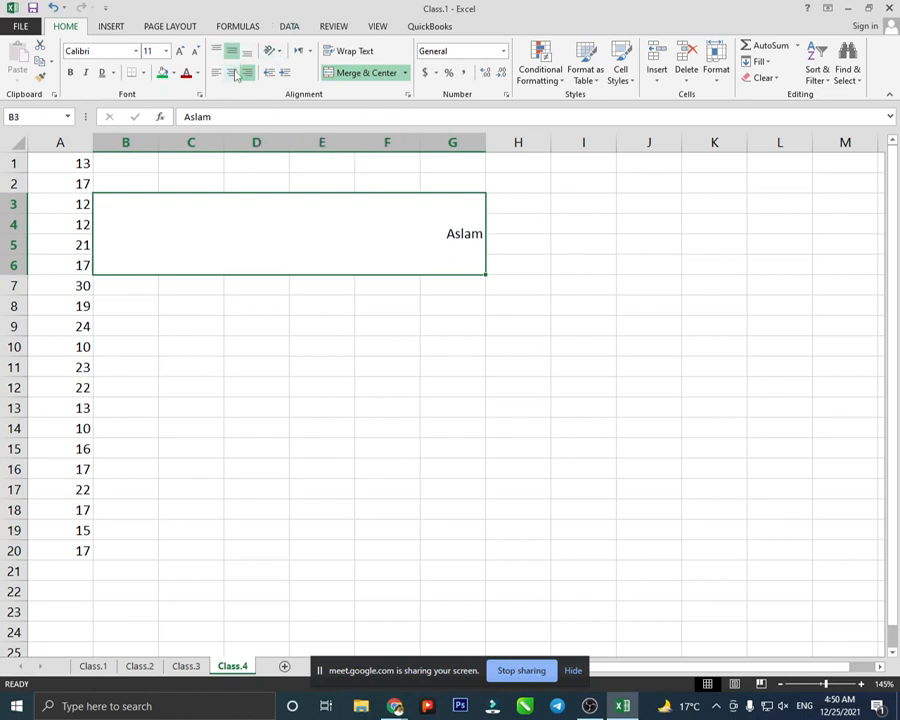
{"action": "left_click", "coordinate": [231, 72]}
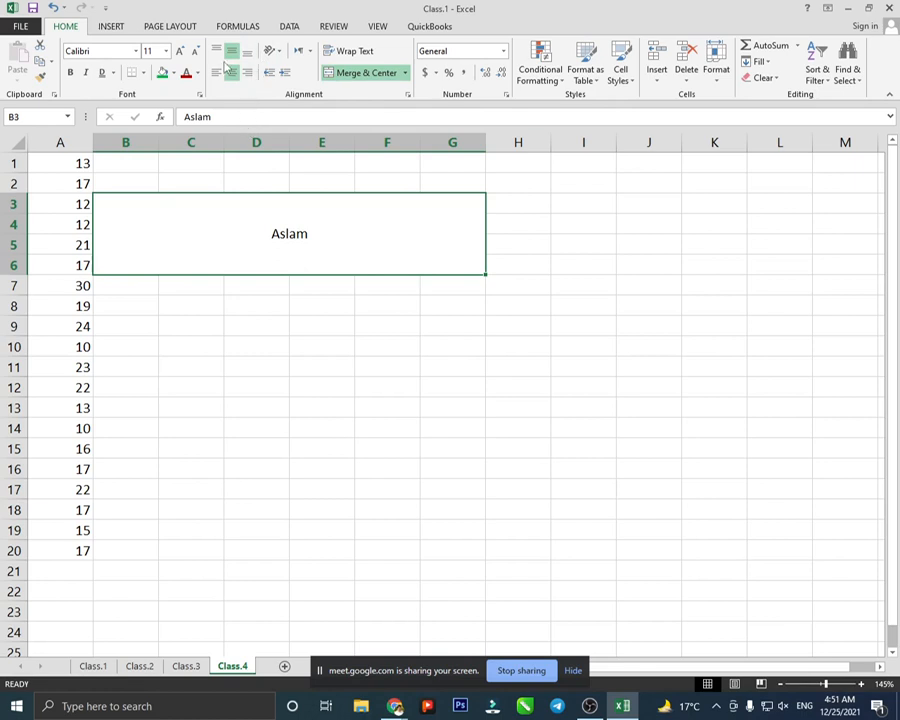
{"action": "left_click", "coordinate": [280, 52]}
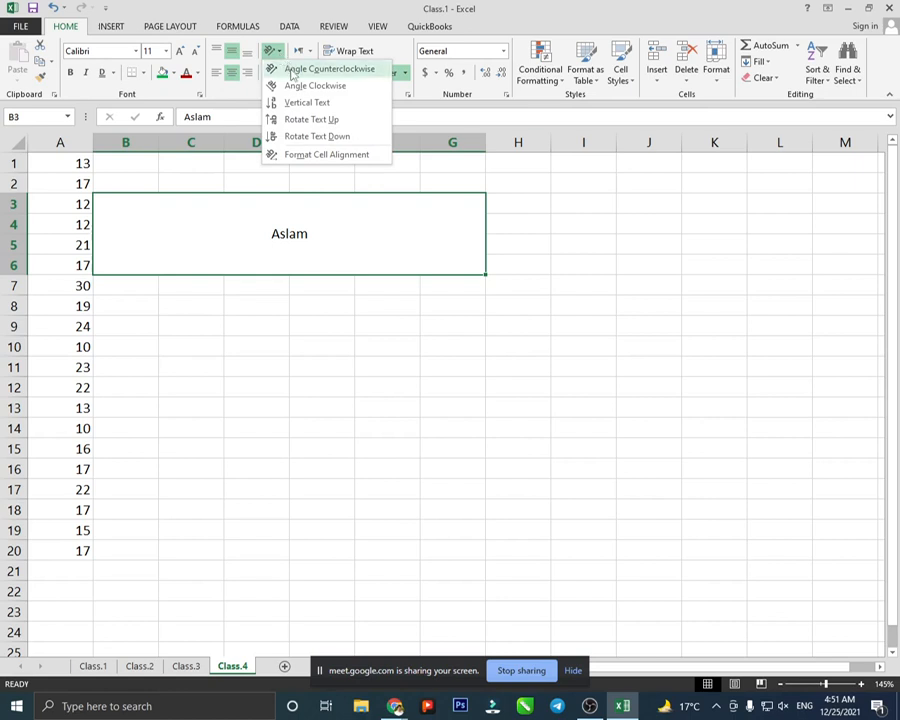
{"action": "left_click", "coordinate": [292, 72]}
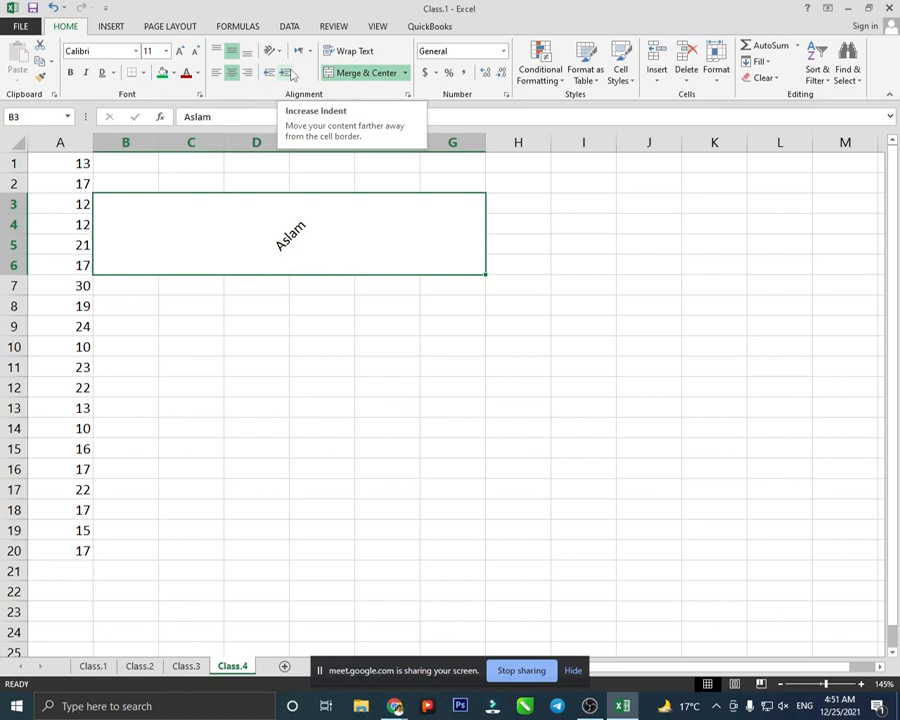
{"action": "left_click", "coordinate": [272, 50]}
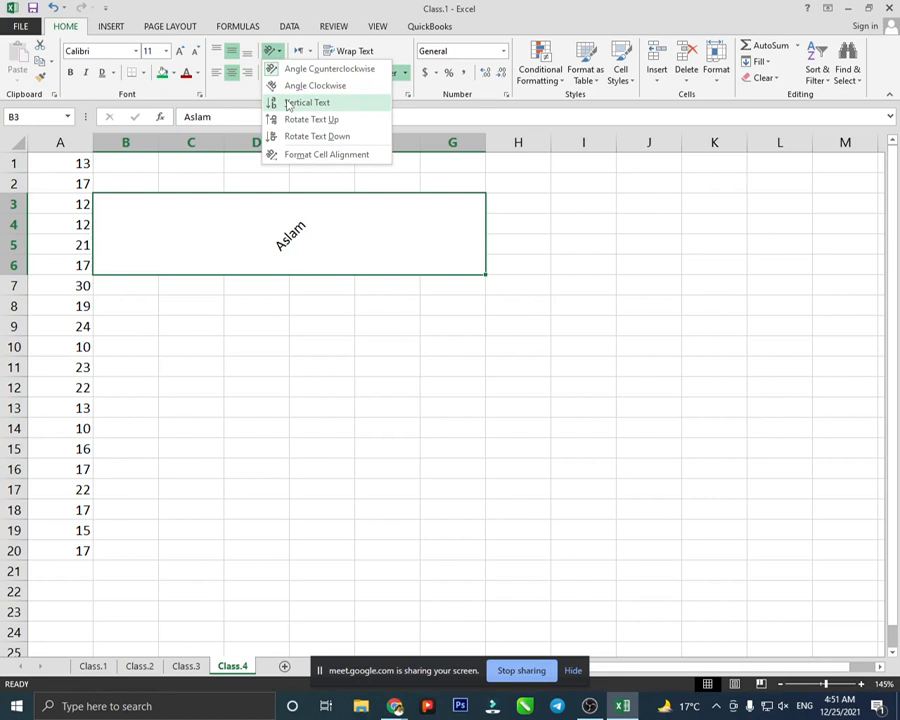
{"action": "left_click", "coordinate": [288, 85]}
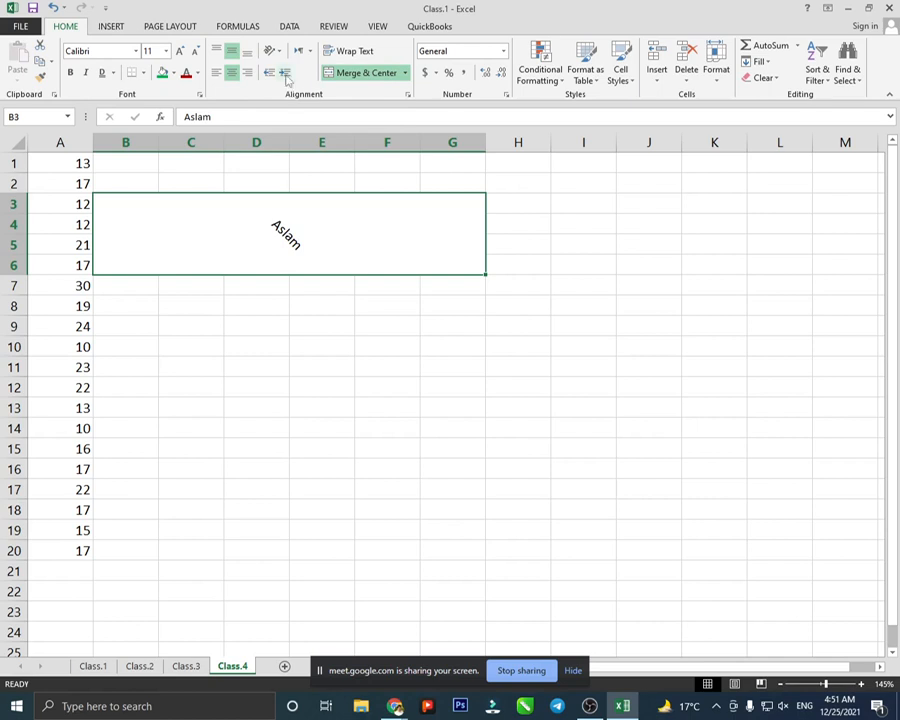
- Apply Vertical Text, then Rotate Text Up, finishing with Rotate Text Down
{"action": "left_click", "coordinate": [270, 50]}
{"action": "left_click", "coordinate": [283, 102]}
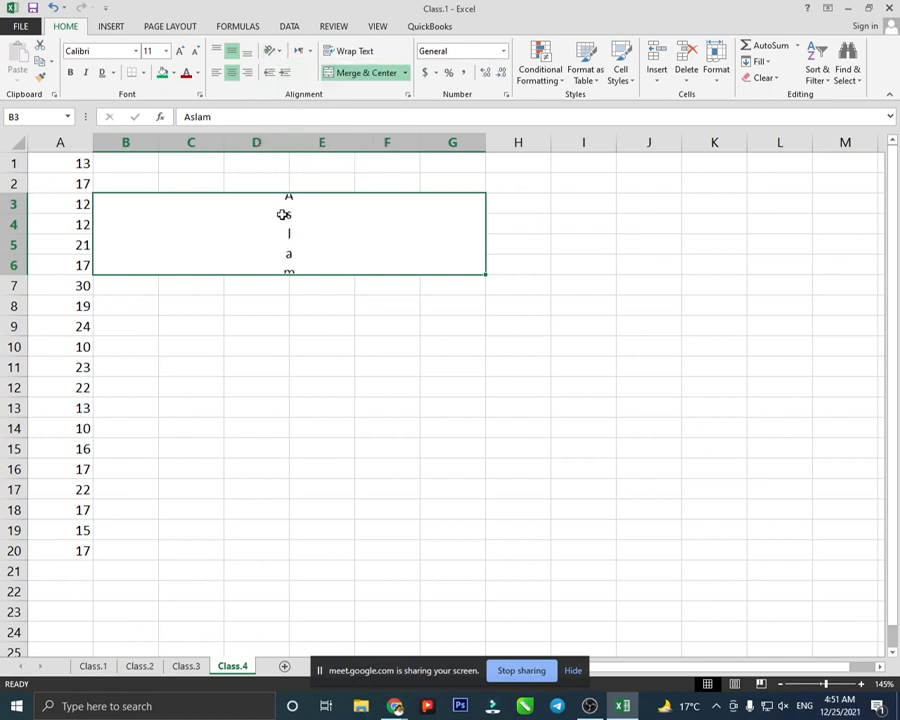
{"action": "left_click", "coordinate": [270, 50]}
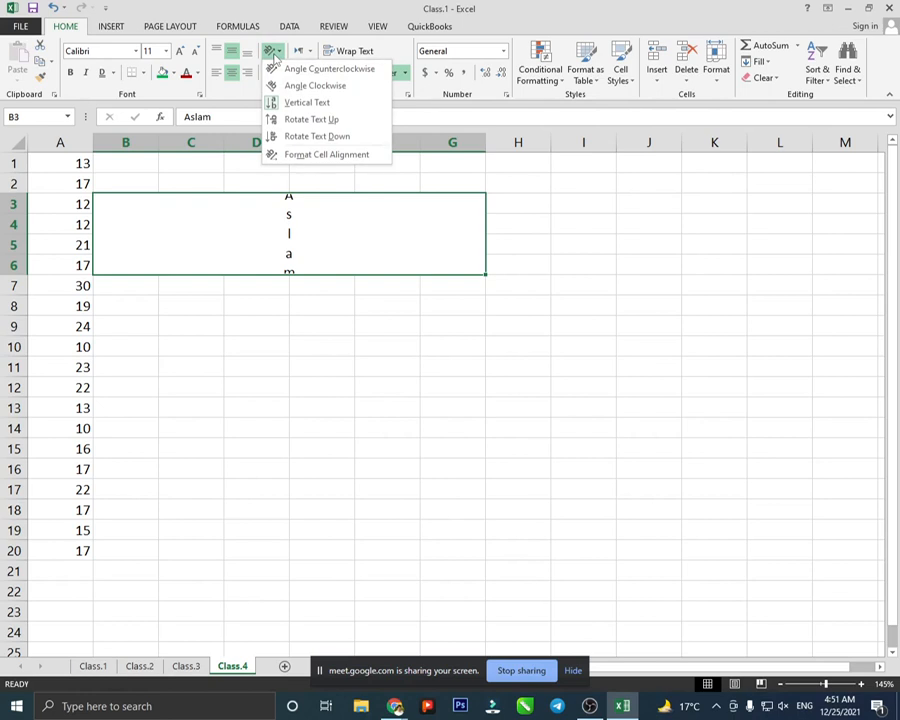
{"action": "left_click", "coordinate": [292, 120]}
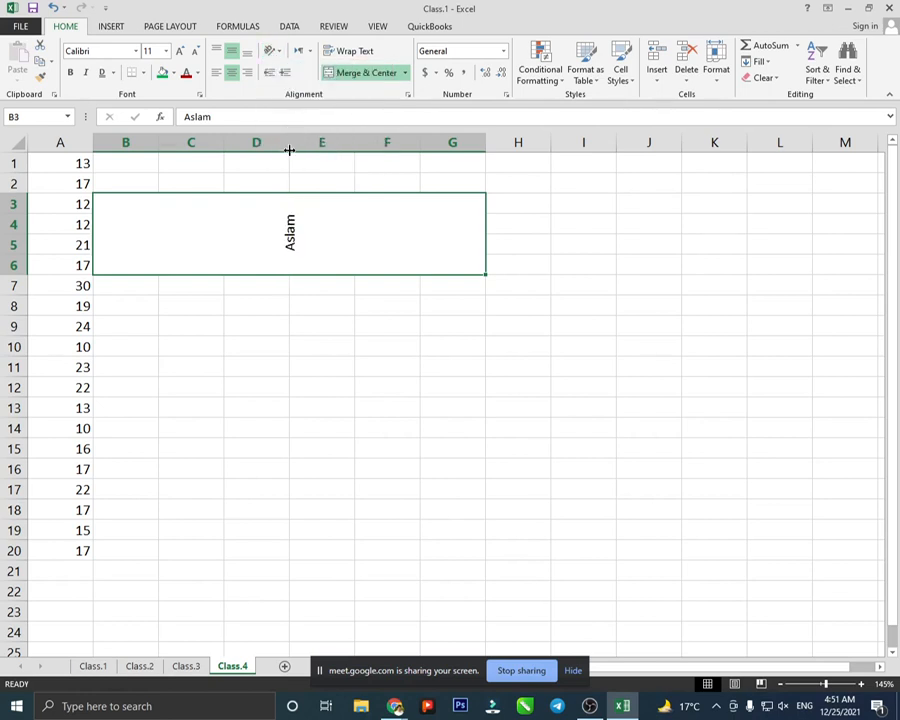
{"action": "left_click", "coordinate": [272, 50]}
{"action": "left_click", "coordinate": [290, 136]}
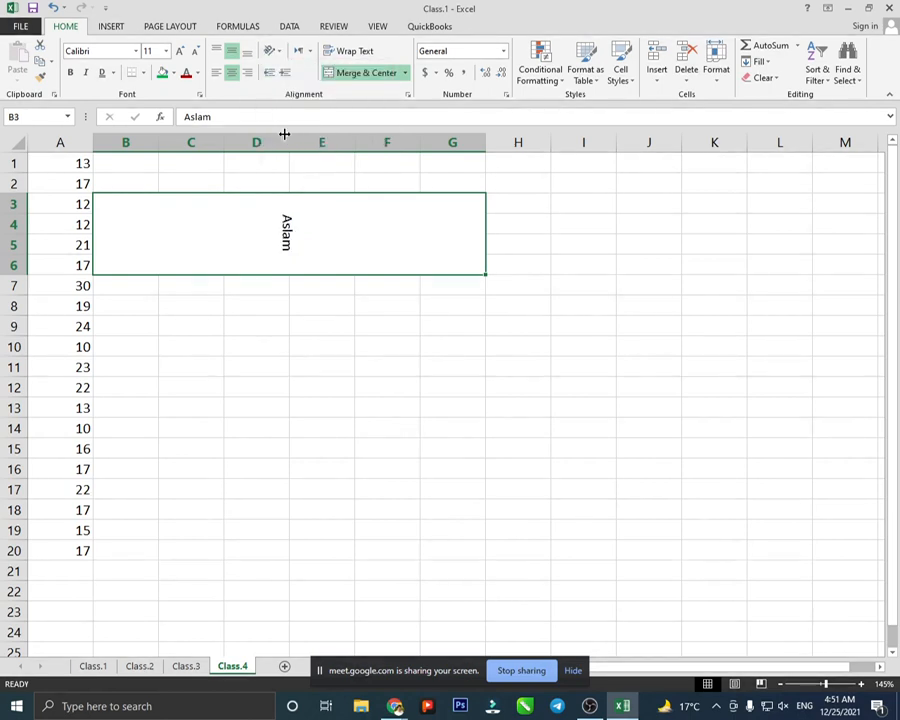
{"action": "left_click", "coordinate": [272, 50]}
{"action": "left_click", "coordinate": [287, 154]}
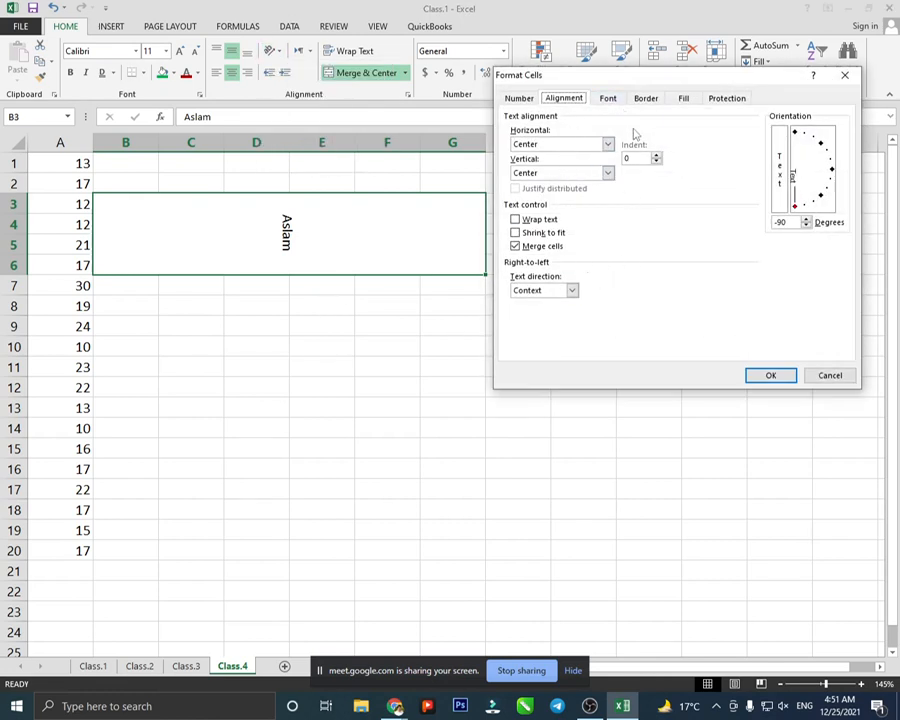
{"action": "left_click", "coordinate": [830, 376]}
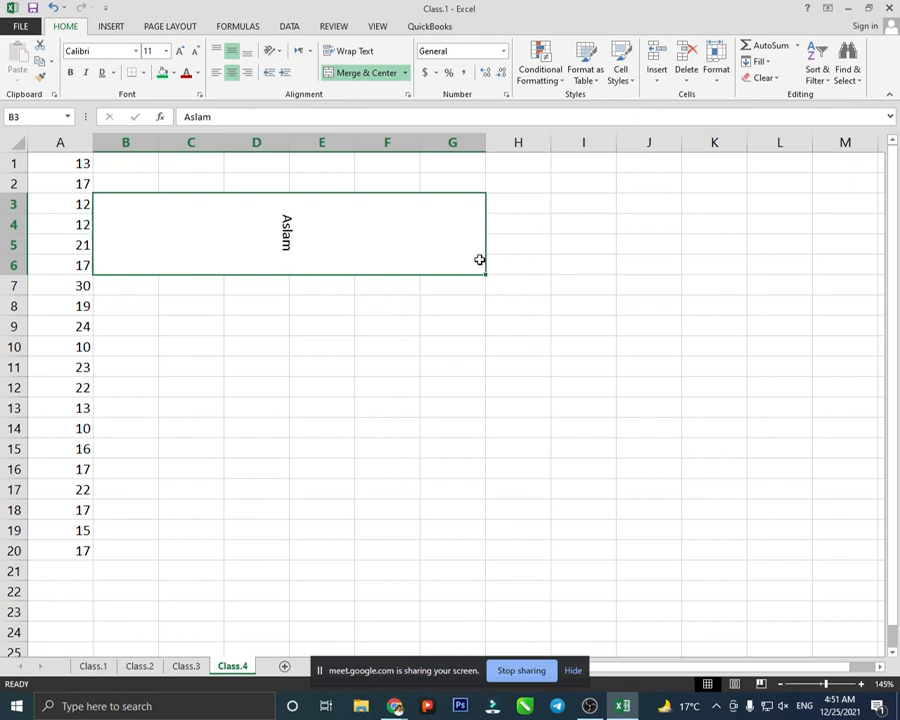
- Return the name to horizontal, left-align it and indent it several steps
{"action": "left_click", "coordinate": [274, 74]}
{"action": "left_click", "coordinate": [286, 74]}
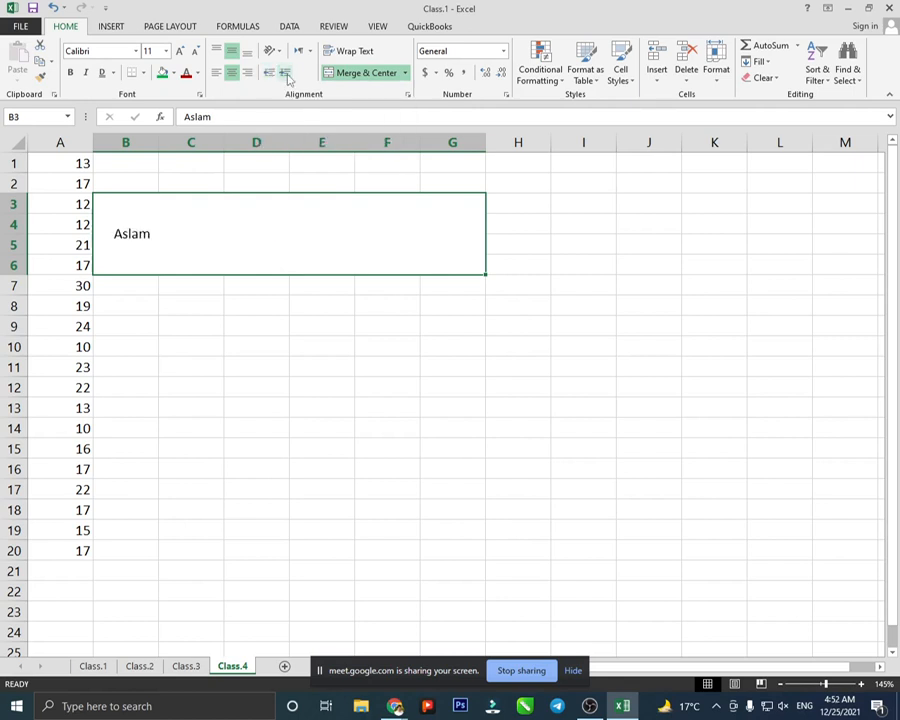
{"action": "left_click", "coordinate": [286, 75]}
{"action": "left_click", "coordinate": [287, 77]}
{"action": "left_click", "coordinate": [287, 77]}
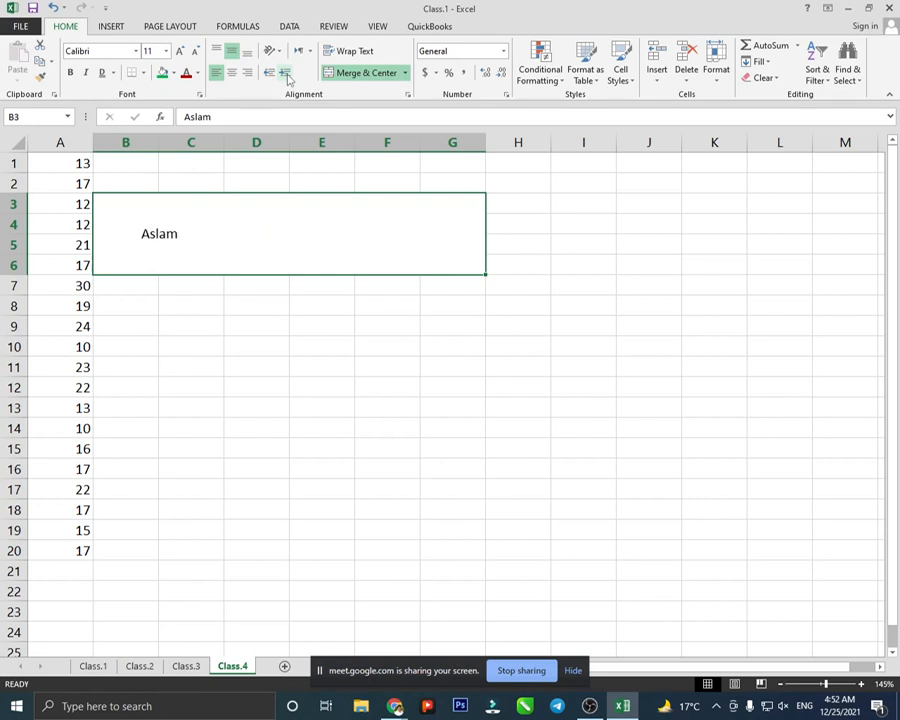
{"action": "left_click", "coordinate": [287, 77]}
- Decrease and re-add indents, ending with the name flush against the left edge
{"action": "left_click", "coordinate": [268, 73]}
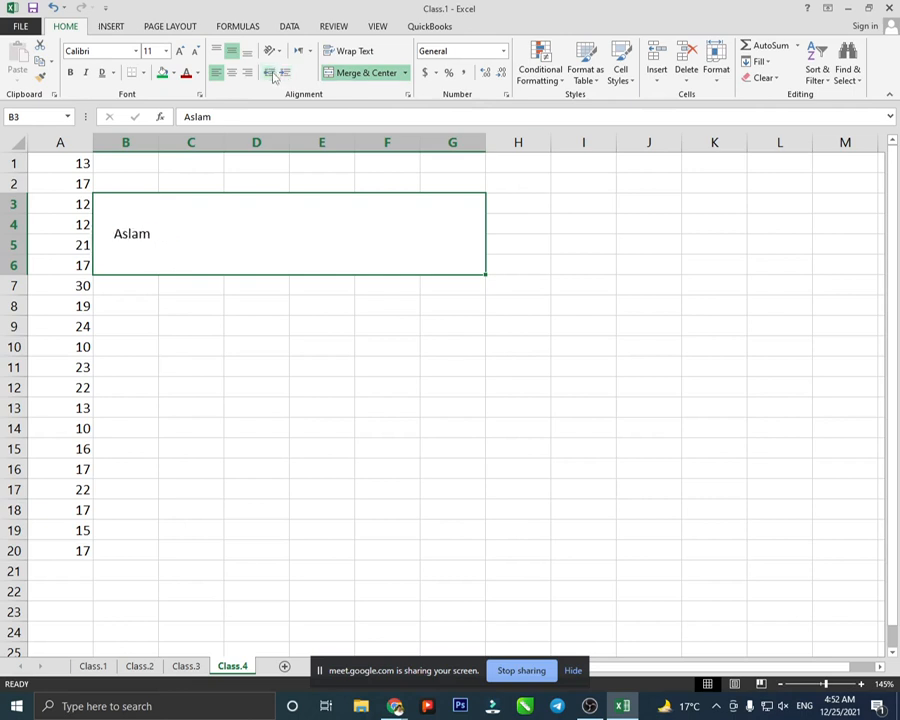
{"action": "left_click", "coordinate": [272, 74]}
{"action": "left_click", "coordinate": [285, 73]}
{"action": "left_click", "coordinate": [285, 73]}
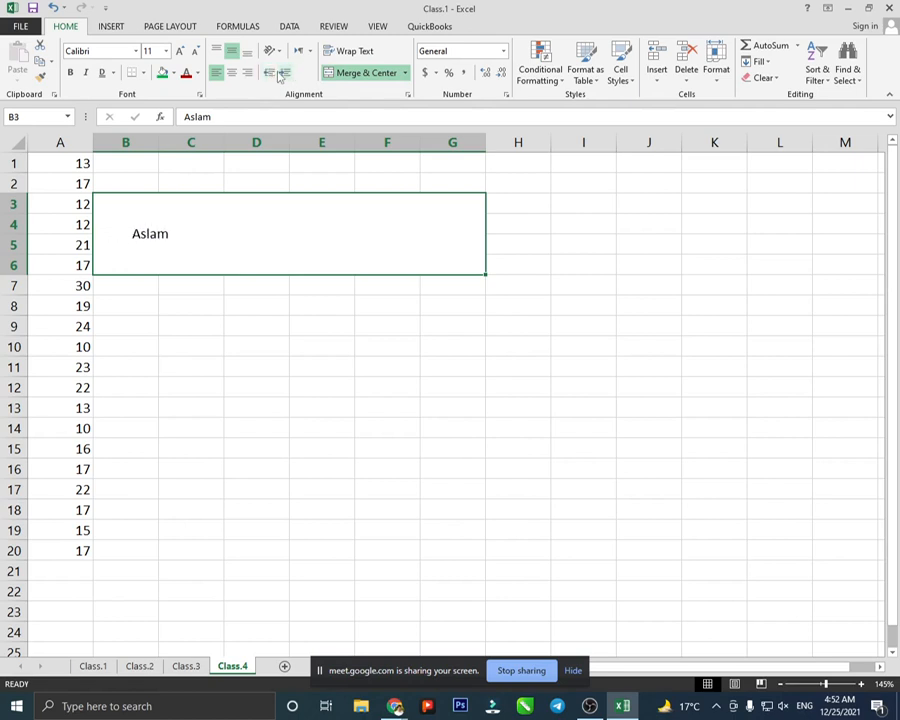
{"action": "left_click", "coordinate": [270, 74]}
{"action": "left_click", "coordinate": [272, 75]}
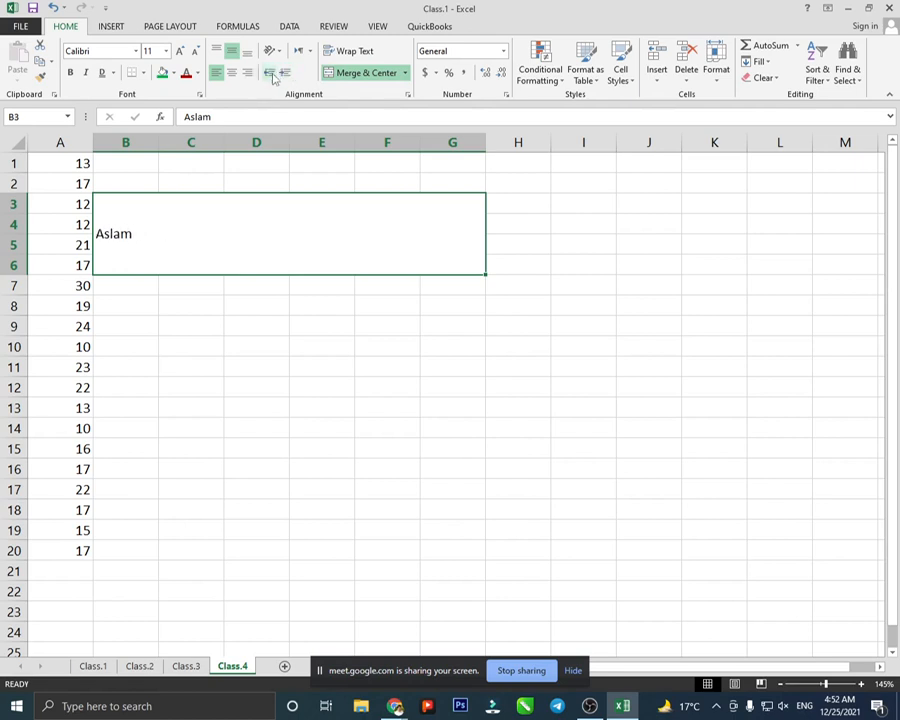
- Undo the recent indent, alignment and orientation changes
{"action": "key", "text": "ctrl+z"}
{"action": "key", "text": "ctrl+z"}
{"action": "key", "text": "ctrl+z"}
{"action": "key", "text": "ctrl+z"}
{"action": "key", "text": "ctrl+z"}
{"action": "key", "text": "ctrl+z"}
{"action": "key", "text": "ctrl+z"}
{"action": "key", "text": "ctrl+z"}
{"action": "key", "text": "ctrl+z"}
{"action": "key", "text": "ctrl+z"}
{"action": "key", "text": "ctrl+z"}
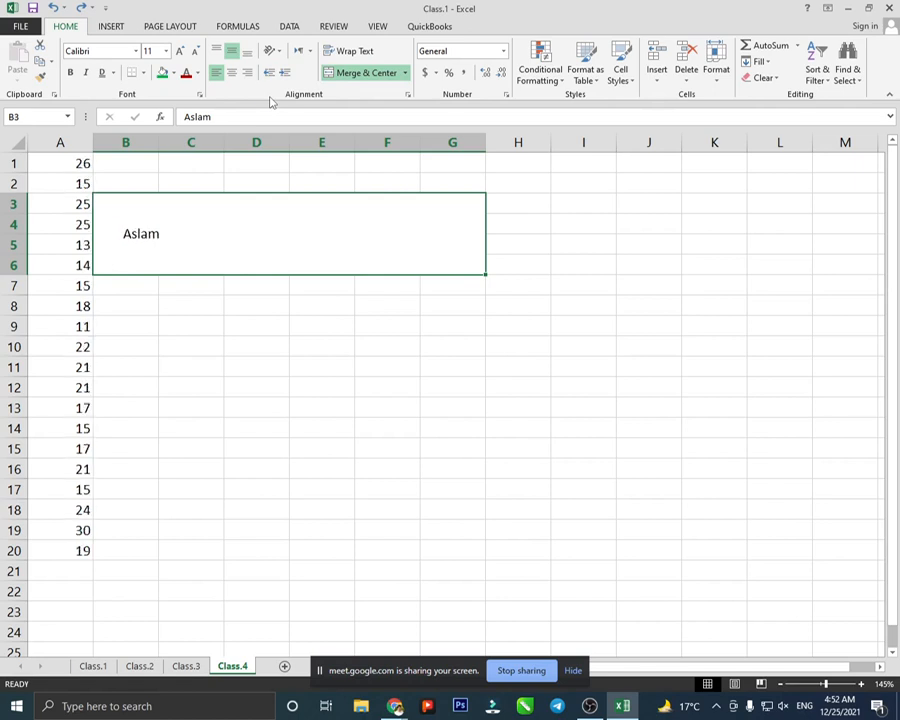
{"action": "key", "text": "ctrl+z"}
{"action": "key", "text": "ctrl+z"}
{"action": "key", "text": "ctrl+z"}
{"action": "key", "text": "ctrl+z"}
{"action": "key", "text": "ctrl+z"}
{"action": "key", "text": "ctrl+z"}
{"action": "key", "text": "ctrl+z"}
{"action": "key", "text": "ctrl+z"}
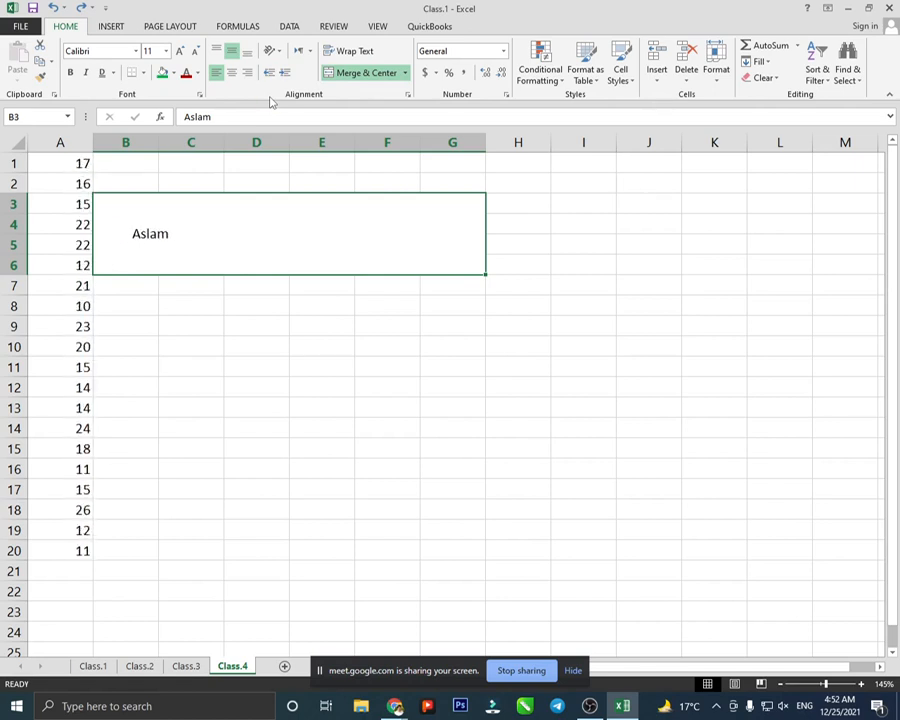
{"action": "key", "text": "ctrl+z"}
{"action": "key", "text": "ctrl+z"}
{"action": "key", "text": "ctrl+z"}
{"action": "key", "text": "ctrl+z"}
{"action": "key", "text": "ctrl+z"}
{"action": "key", "text": "ctrl+z"}
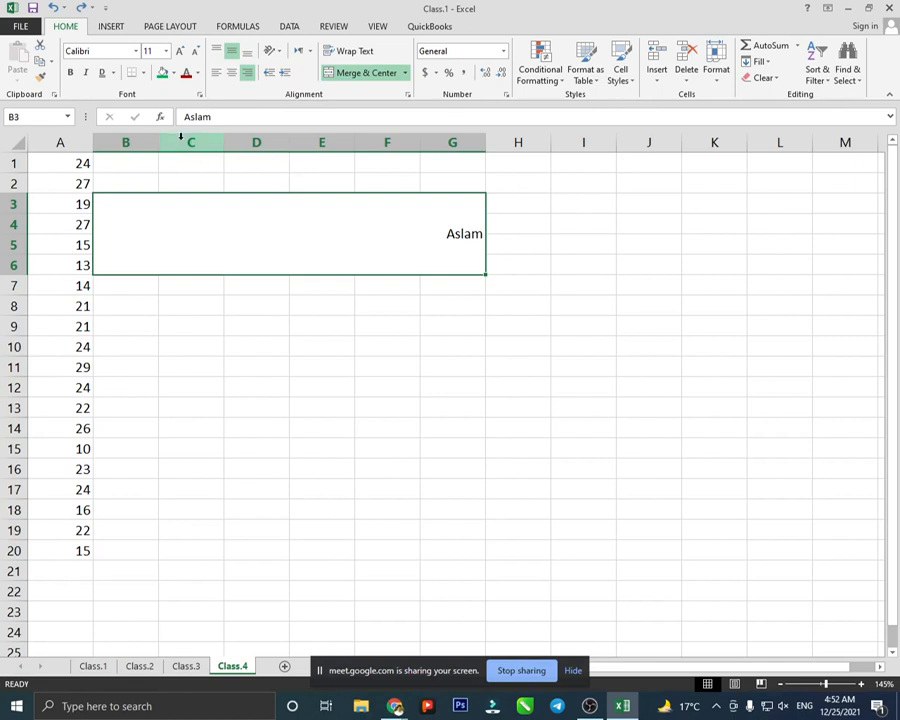
- Close Class.1 without saving and create a new blank workbook
{"action": "key", "text": "ctrl+w"}
{"action": "key", "text": "Tab"}
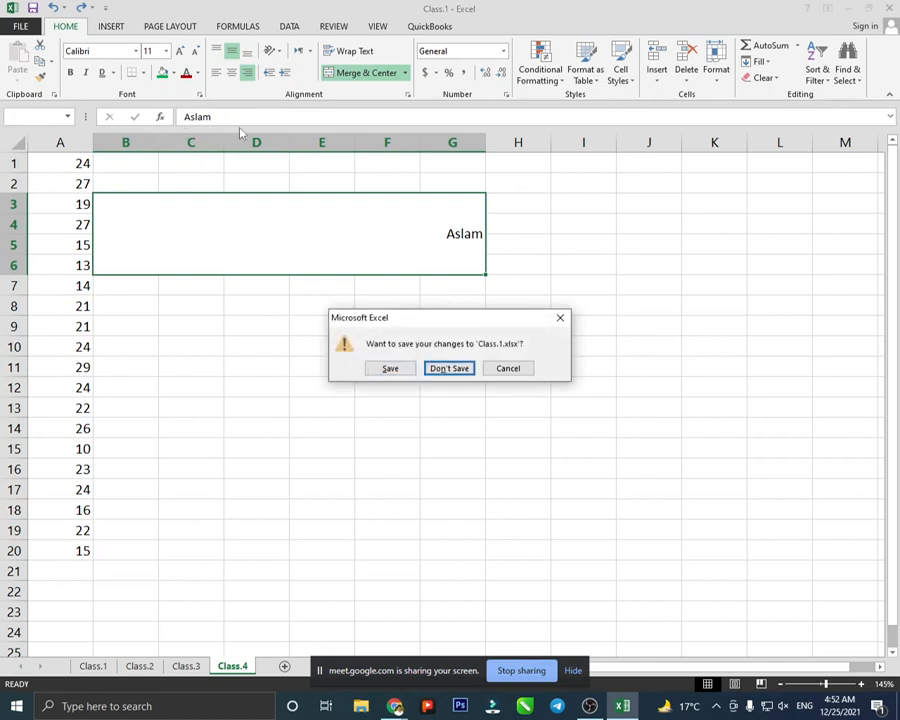
{"action": "key", "text": "Return"}
{"action": "key", "text": "ctrl+n"}
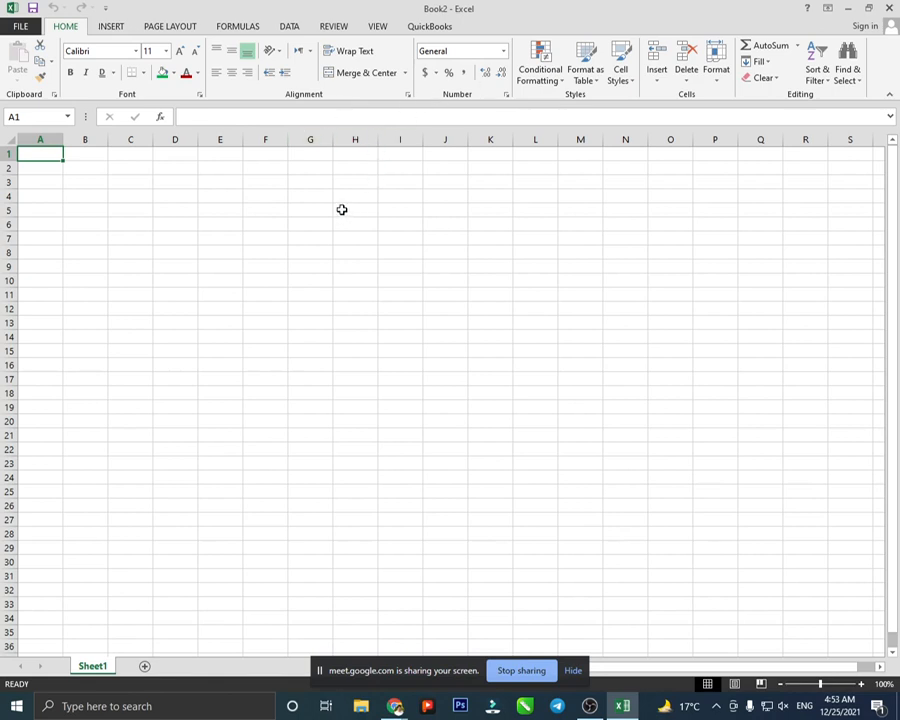
- Enter =RANDBETWEEN(25,35) in cell A1 of Book2's Sheet1
{"action": "type", "text": "=rand"}
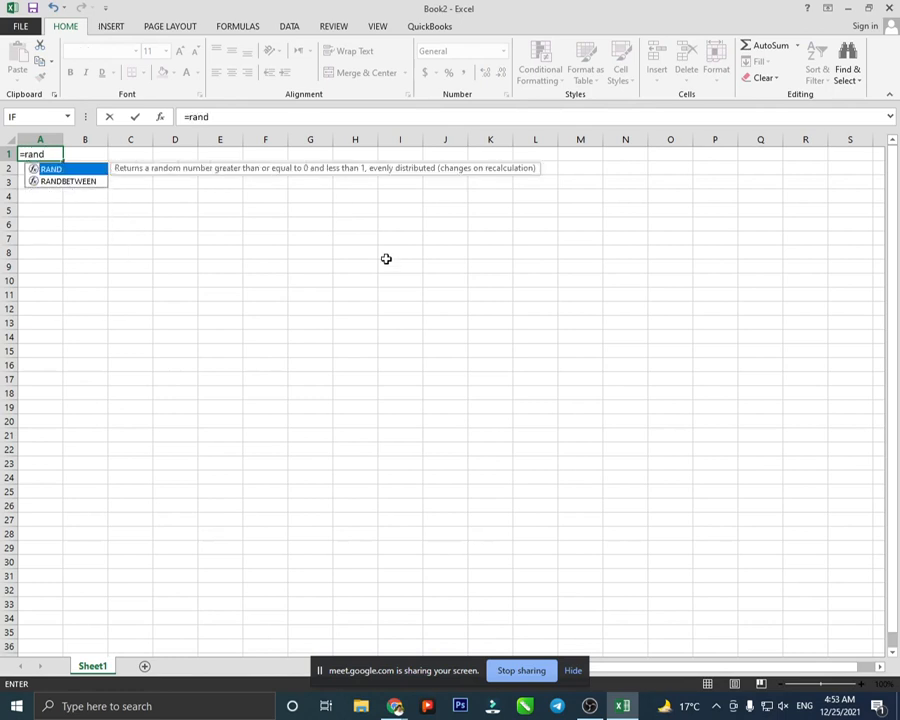
{"action": "left_click", "coordinate": [74, 184]}
{"action": "double_click", "coordinate": [75, 188]}
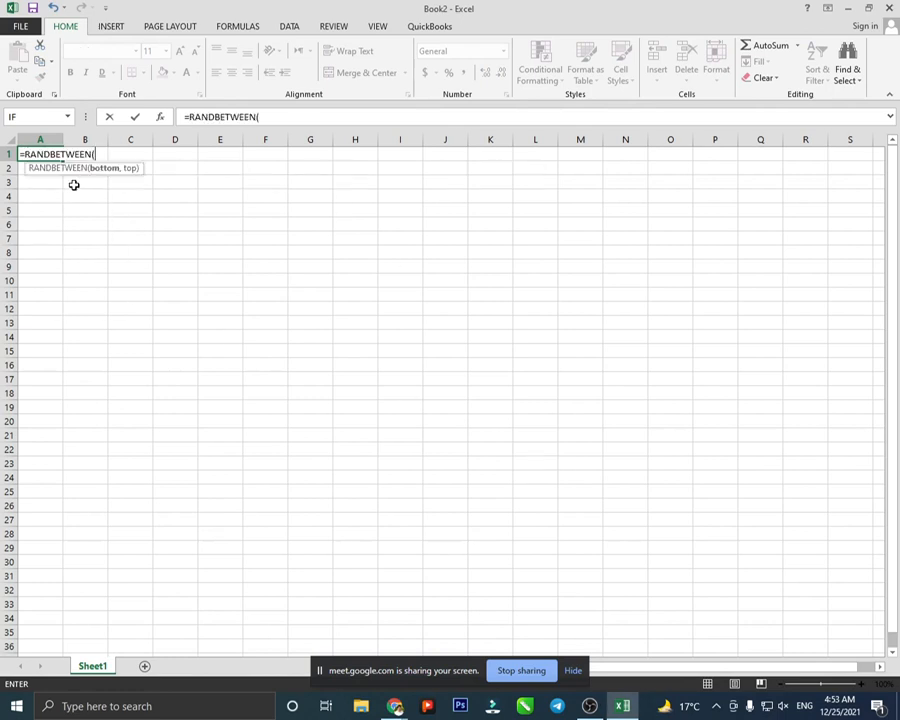
{"action": "type", "text": "25,"}
{"action": "type", "text": "35"}
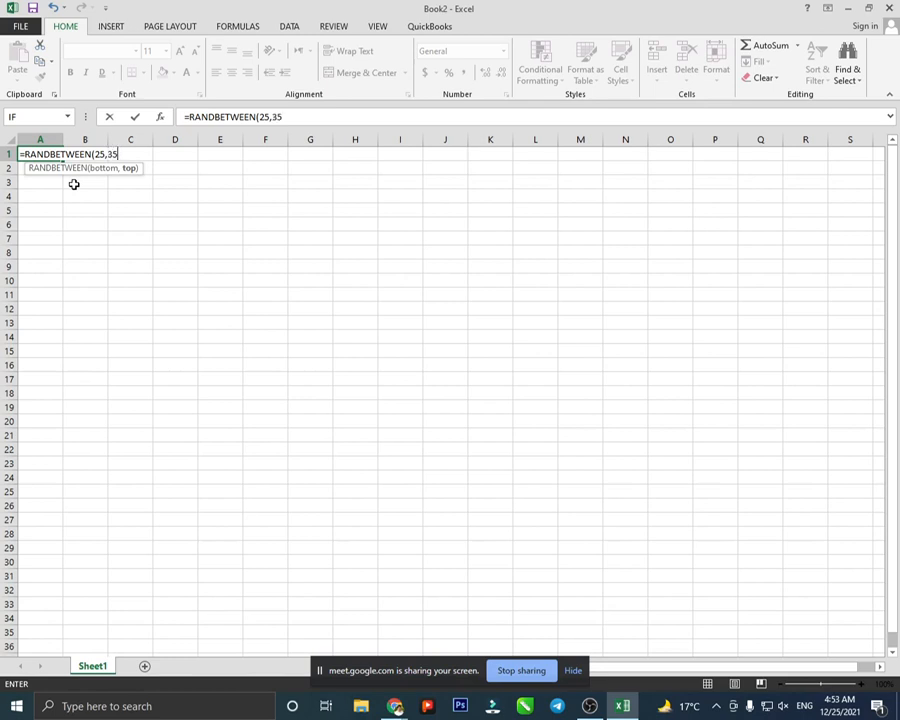
{"action": "type", "text": ")"}
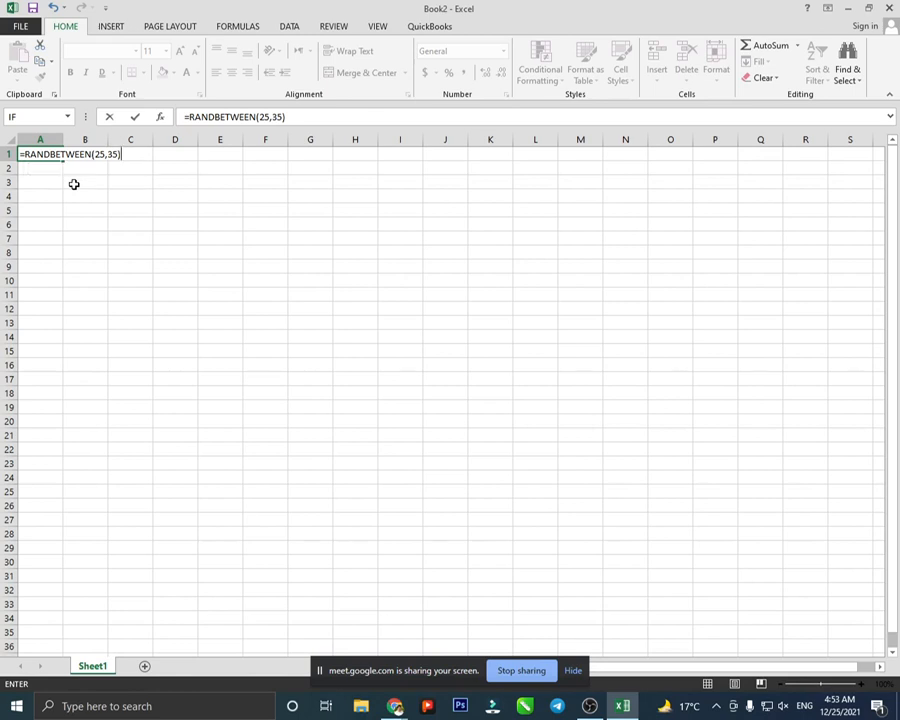
{"action": "key", "text": "Return"}
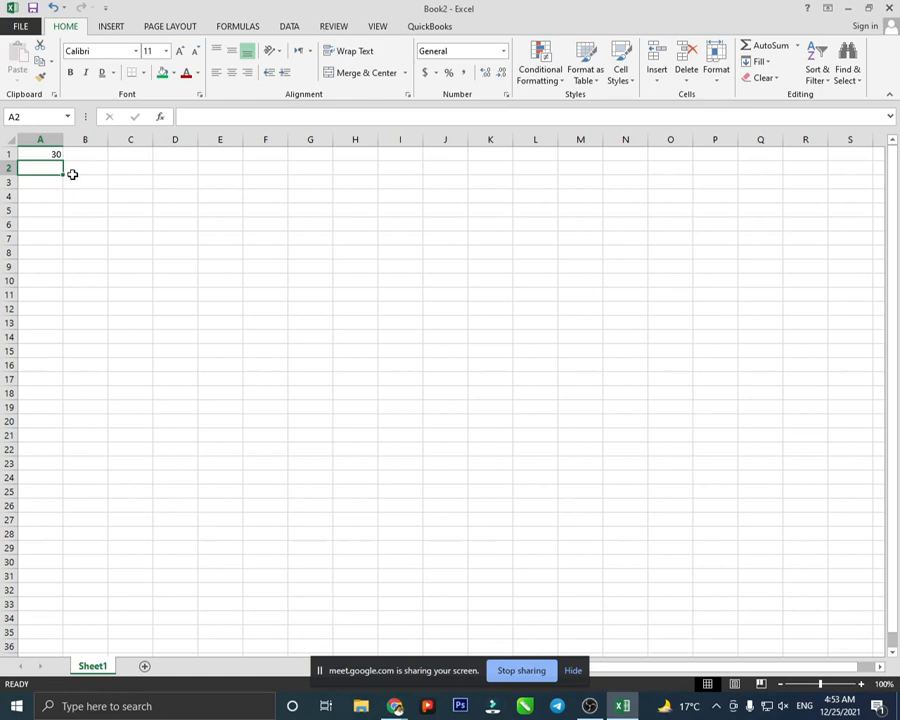
{"action": "left_click", "coordinate": [55, 153]}
- Extend the RANDBETWEEN(25,35) formula across A1:D24, then bring up Conditional Formatting's Highlight Cells Rules
{"action": "left_click_drag", "start_coordinate": [62, 161], "coordinate": [208, 500]}
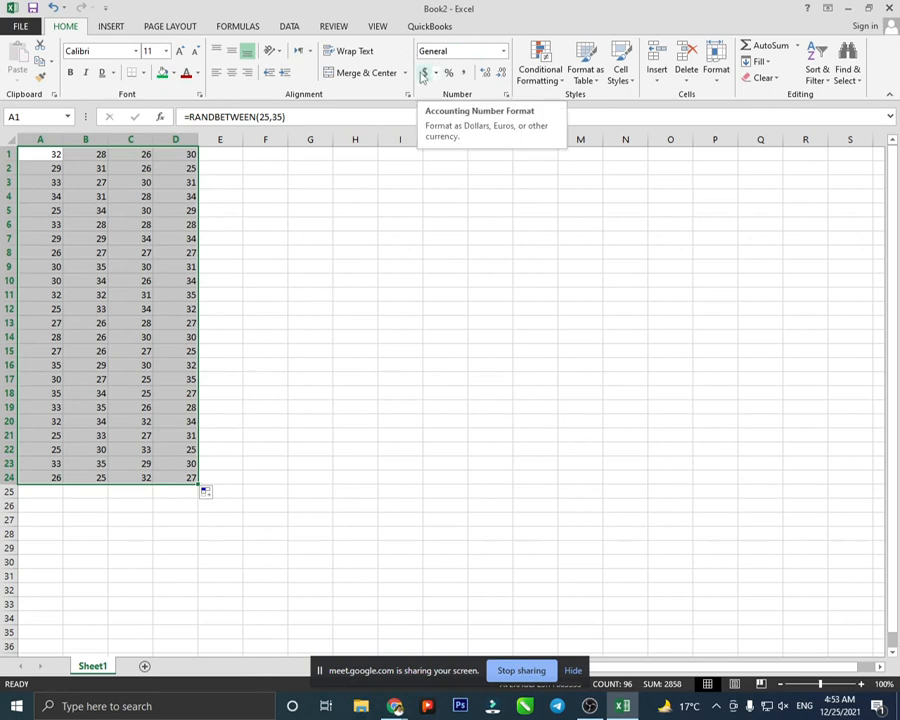
{"action": "left_click", "coordinate": [547, 85]}
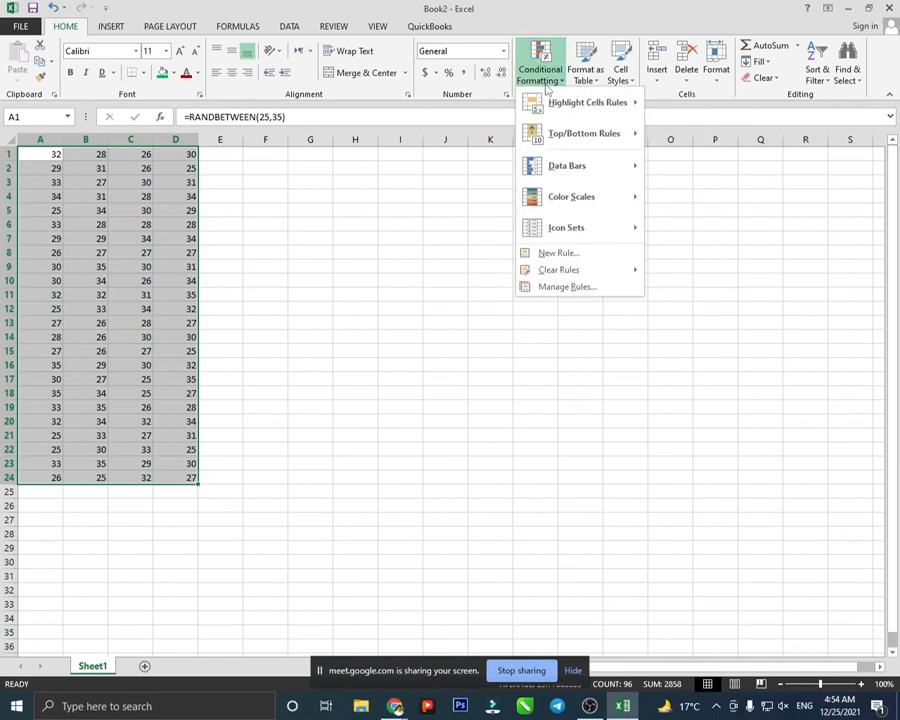
{"action": "mouse_move", "coordinate": [549, 112]}
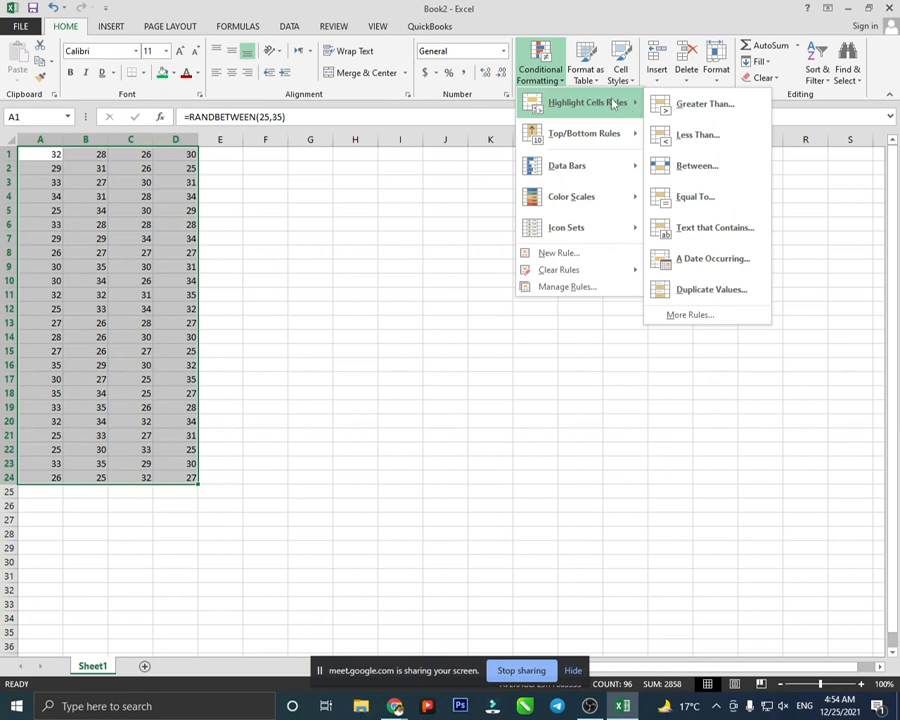
- Preview a Greater Than 33 highlight in yellow and light red, then cancel it
{"action": "left_click", "coordinate": [700, 104]}
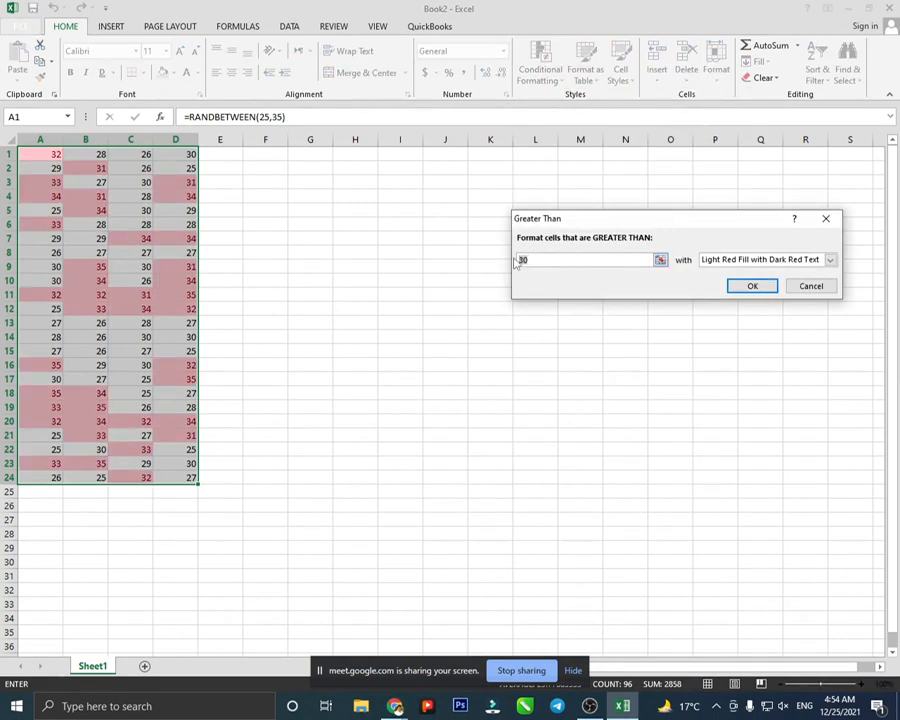
{"action": "type", "text": "33"}
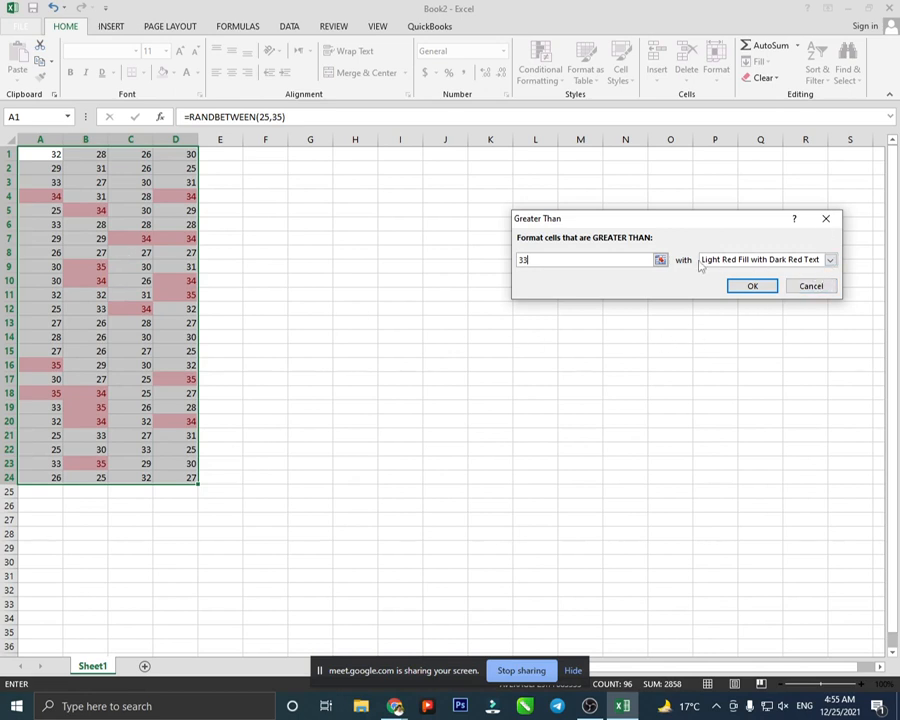
{"action": "left_click", "coordinate": [828, 260]}
{"action": "left_click", "coordinate": [822, 282]}
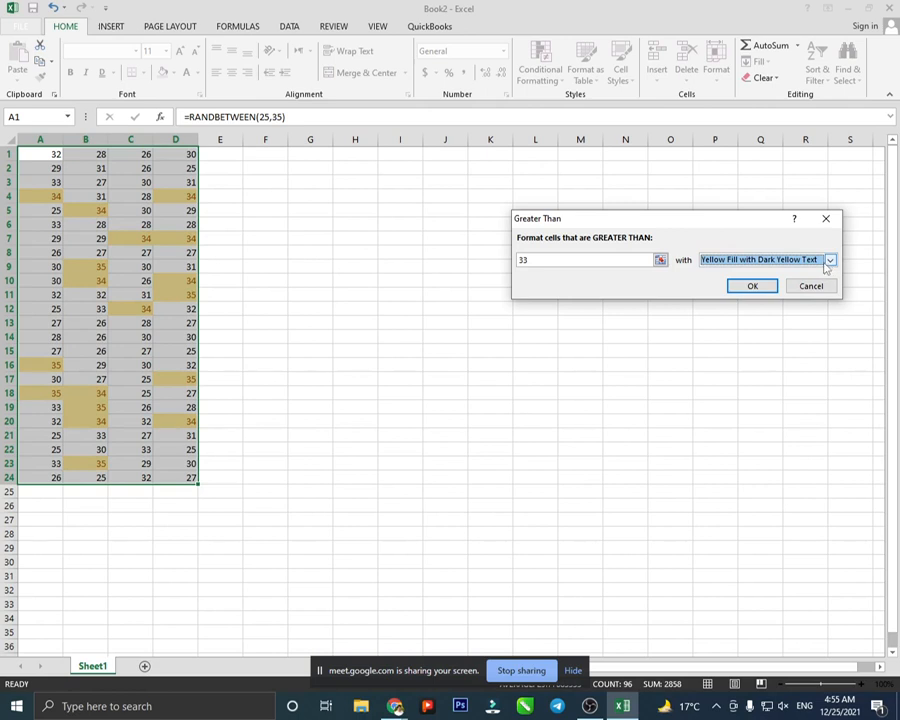
{"action": "left_click", "coordinate": [828, 262]}
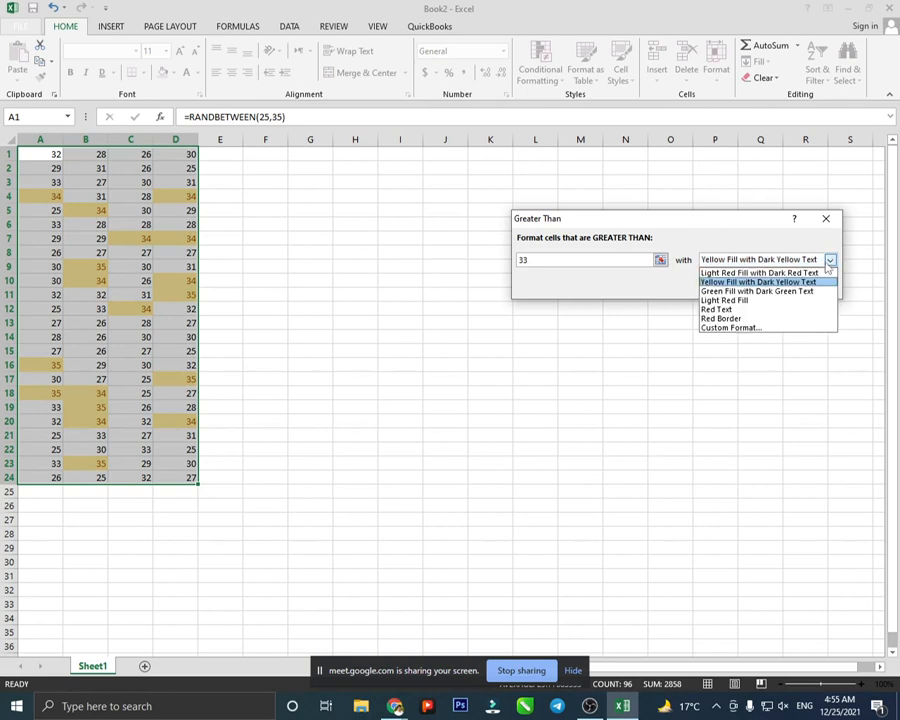
{"action": "left_click", "coordinate": [808, 274]}
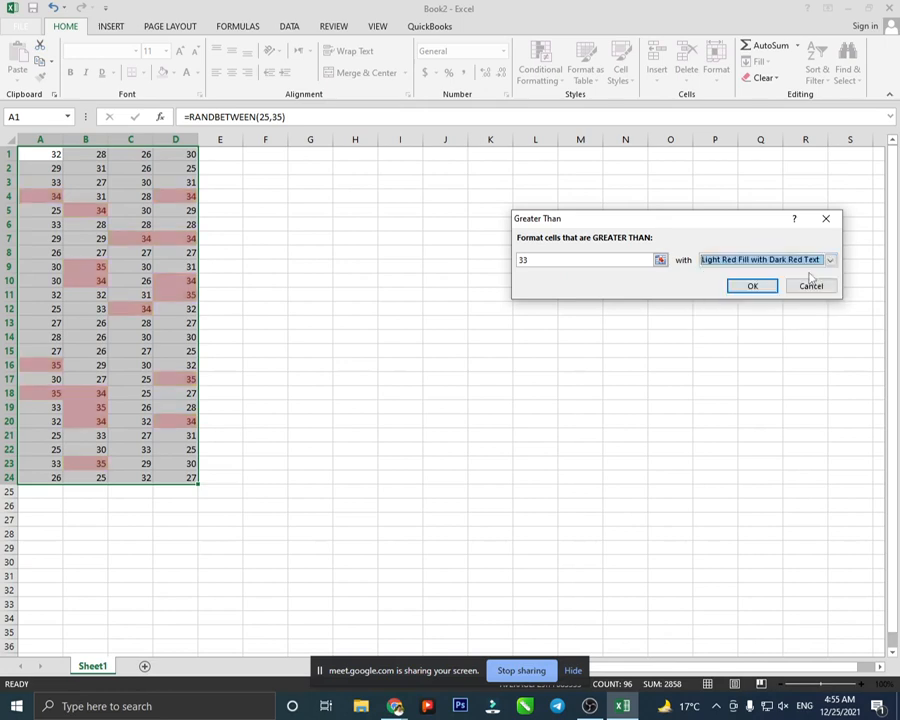
{"action": "left_click", "coordinate": [810, 287]}
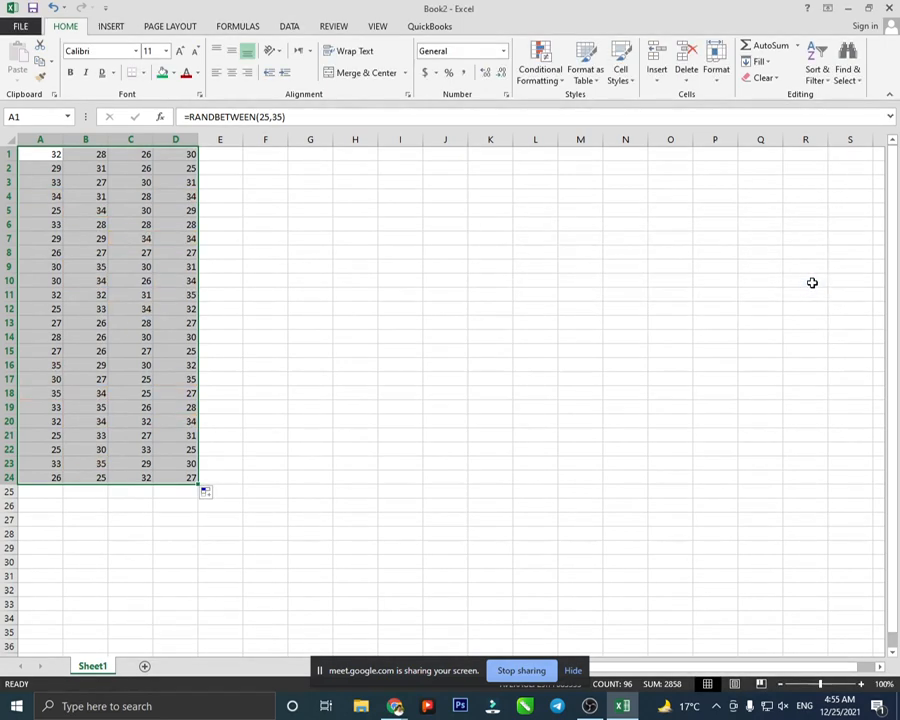
- Preview a Less Than 2226 highlight rule and cancel it
{"action": "left_click", "coordinate": [555, 70]}
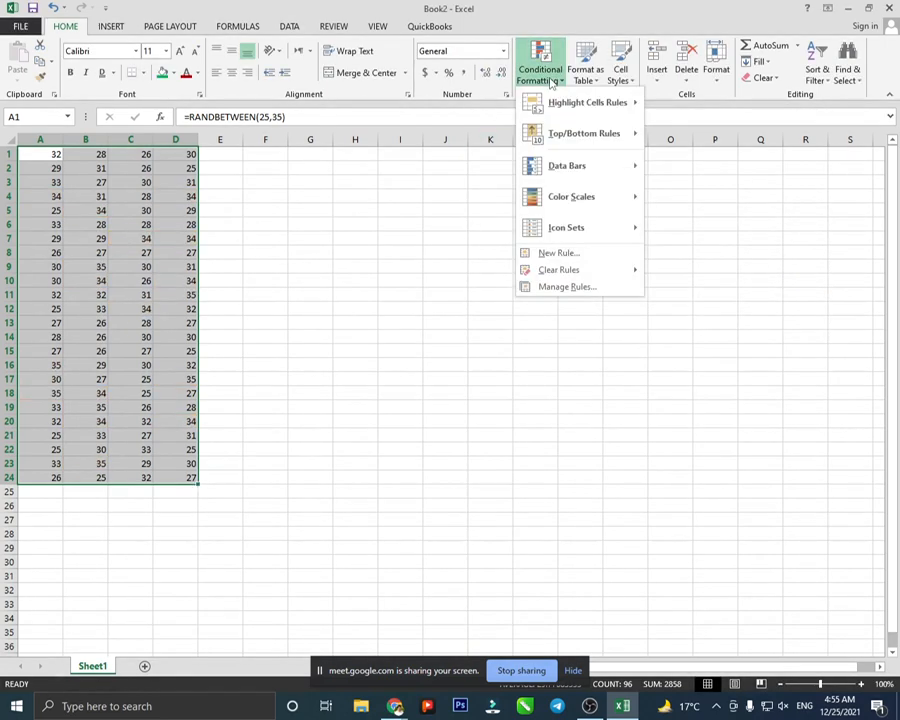
{"action": "mouse_move", "coordinate": [559, 103]}
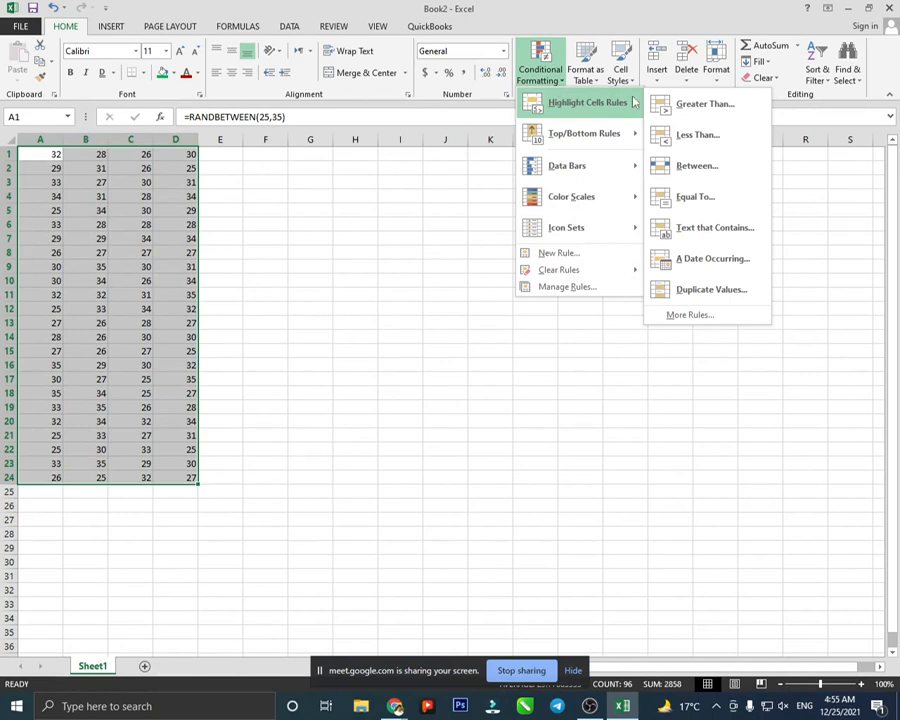
{"action": "left_click", "coordinate": [686, 134]}
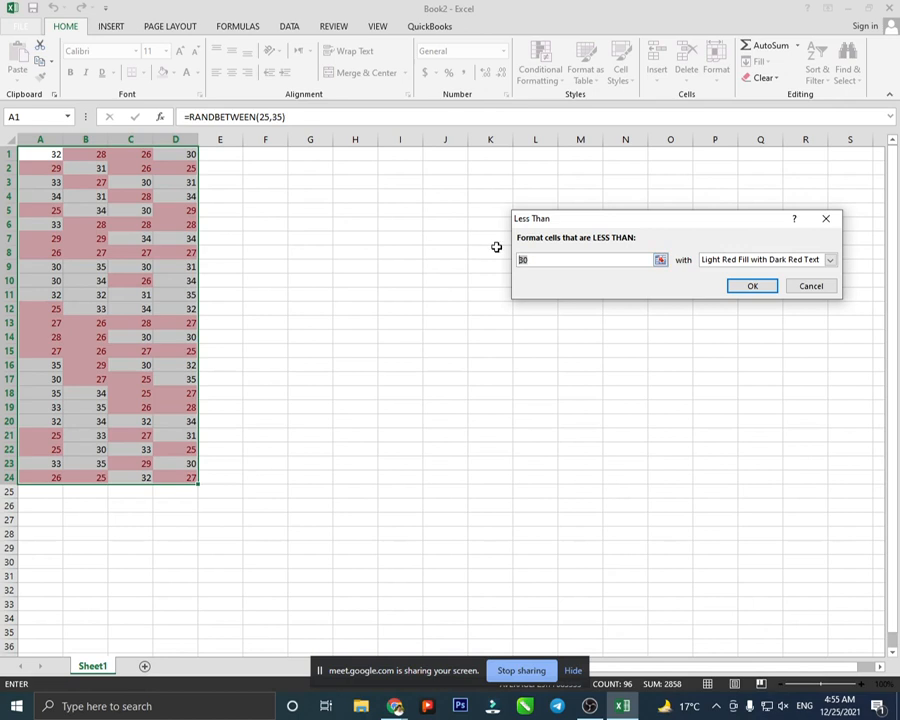
{"action": "type", "text": "22"}
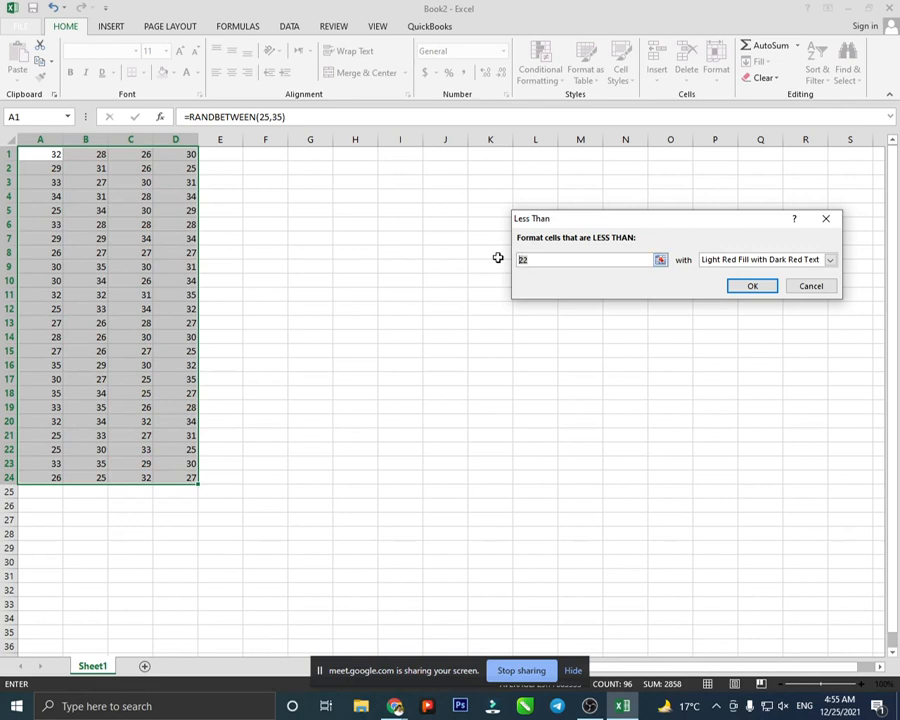
{"action": "type", "text": "26"}
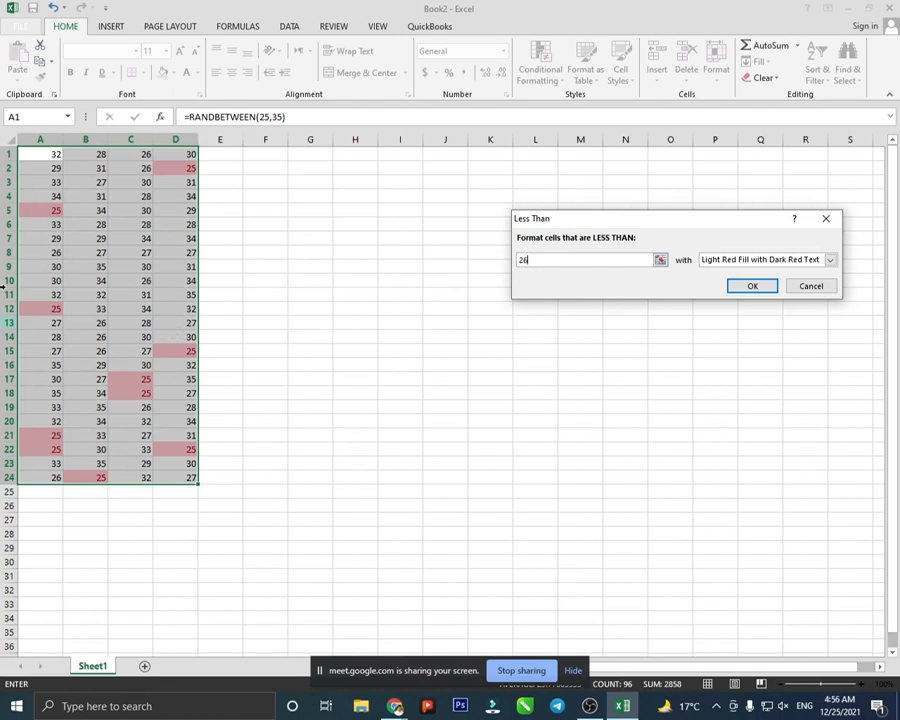
{"action": "left_click", "coordinate": [810, 285]}
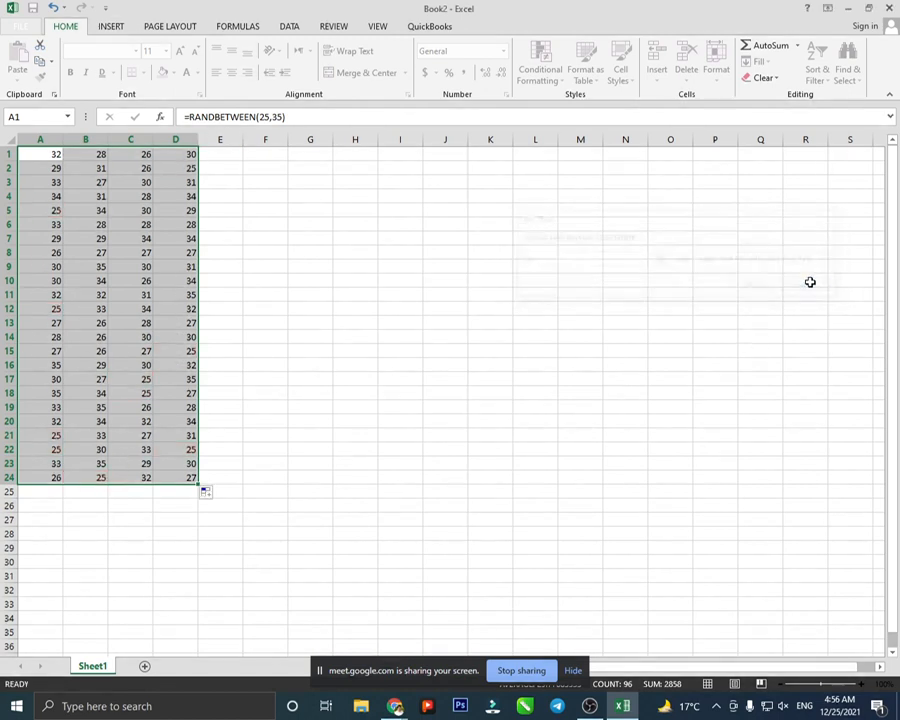
- Preview a Between 25 and 28 highlight rule and cancel it
{"action": "left_click", "coordinate": [540, 65]}
{"action": "mouse_move", "coordinate": [563, 108]}
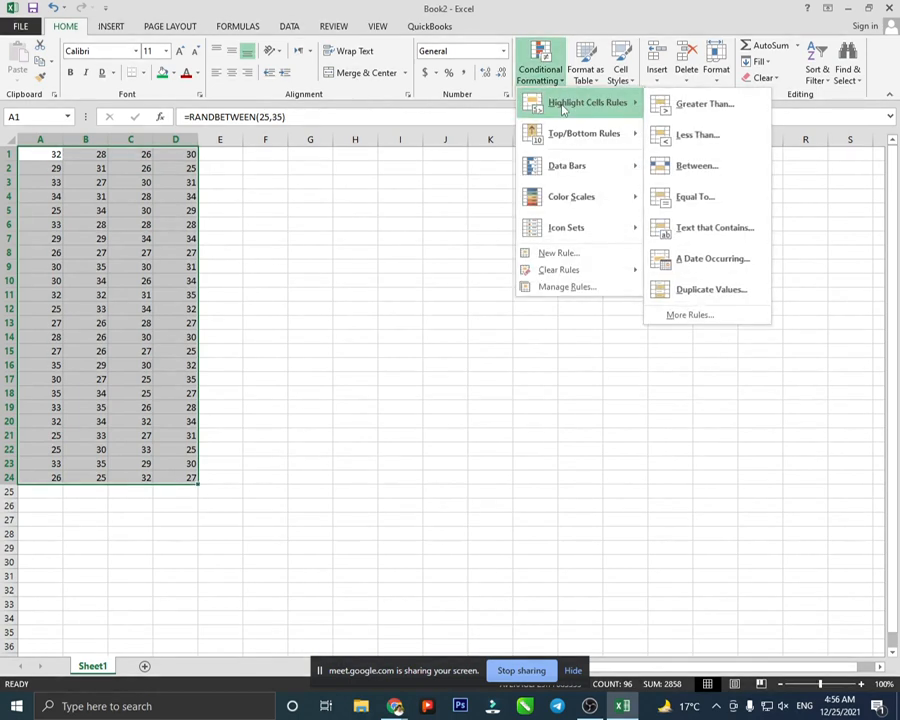
{"action": "left_click", "coordinate": [691, 175]}
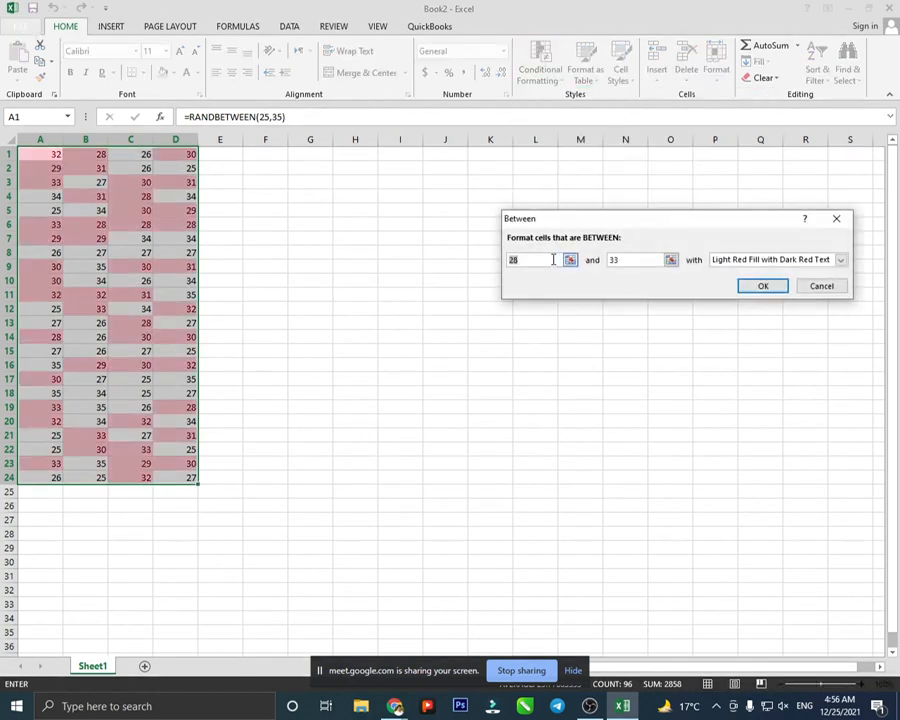
{"action": "left_click", "coordinate": [518, 261]}
{"action": "left_click_drag", "start_coordinate": [518, 261], "coordinate": [504, 260]}
{"action": "left_click", "coordinate": [518, 261]}
{"action": "key", "text": "BackSpace"}
{"action": "type", "text": "5"}
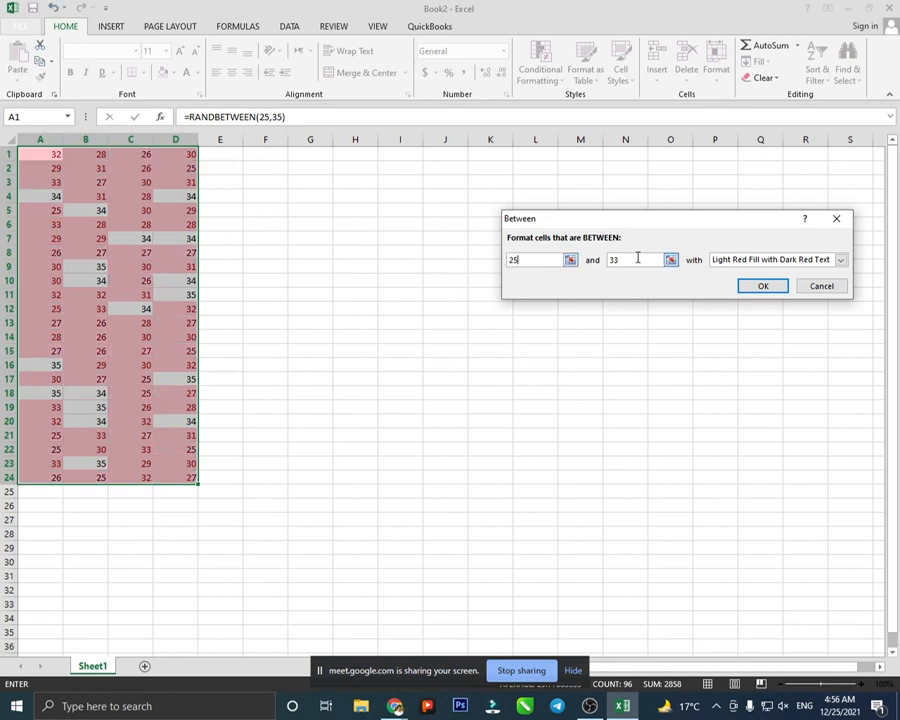
{"action": "left_click_drag", "start_coordinate": [637, 258], "coordinate": [603, 259]}
{"action": "type", "text": "28"}
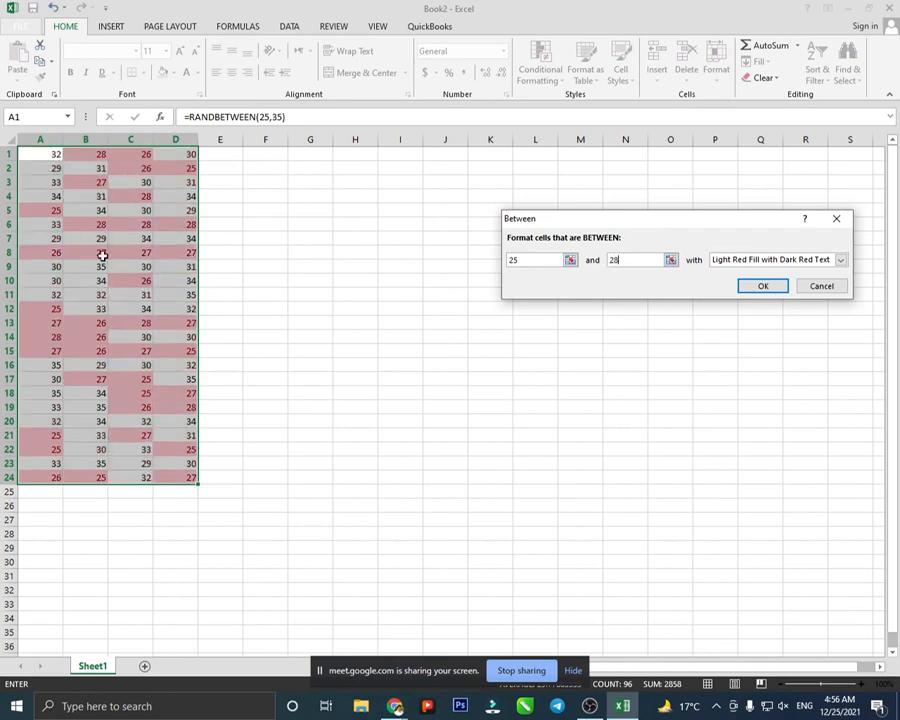
{"action": "left_click", "coordinate": [818, 287]}
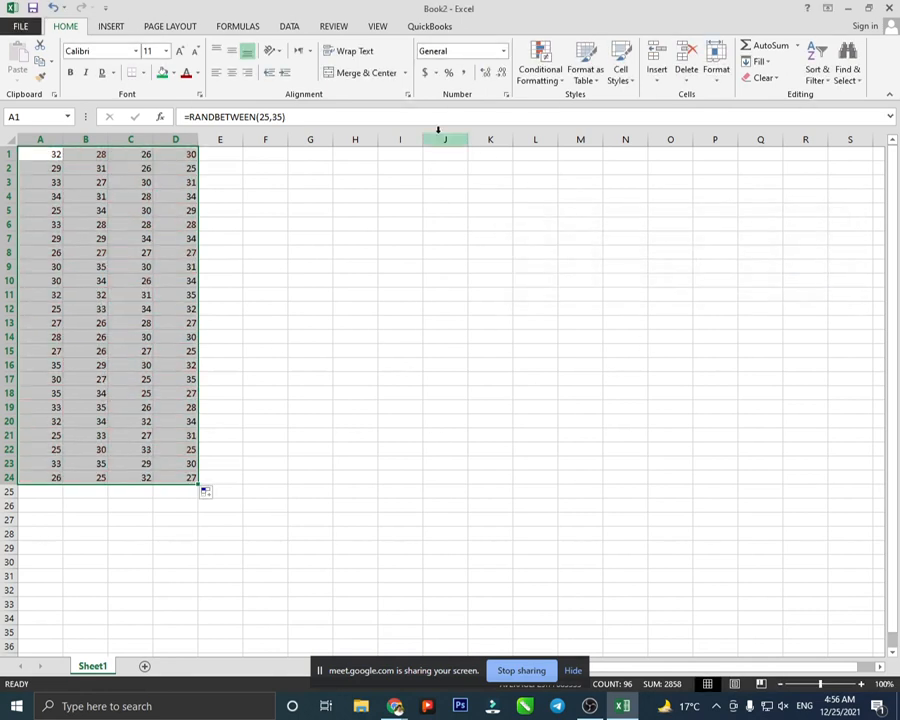
- Preview a Text That Contains '30' highlight rule and cancel it
{"action": "left_click", "coordinate": [535, 78]}
{"action": "mouse_move", "coordinate": [552, 106]}
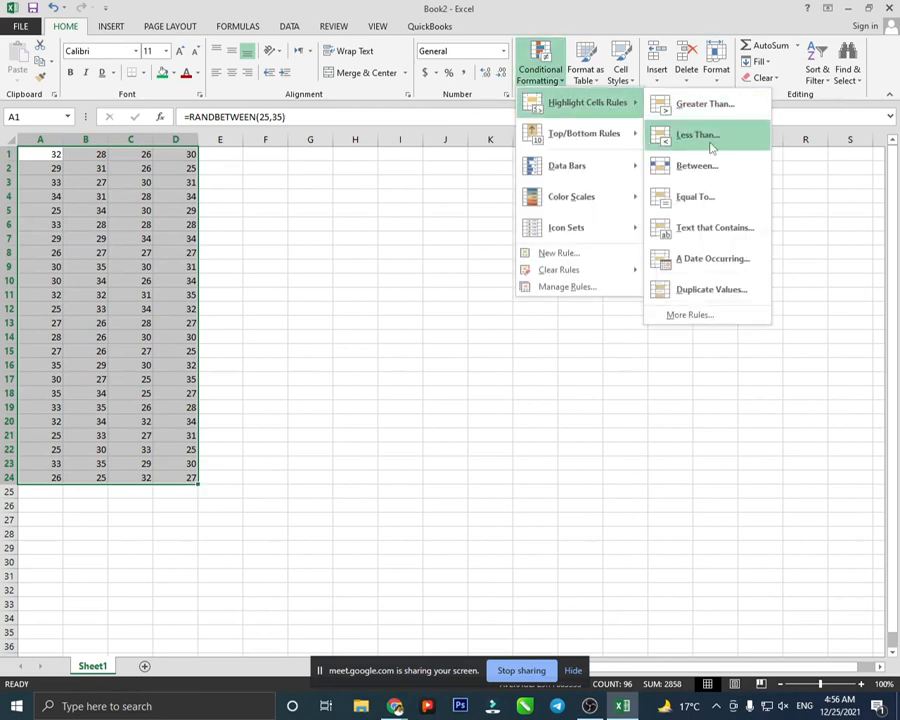
{"action": "left_click", "coordinate": [708, 228]}
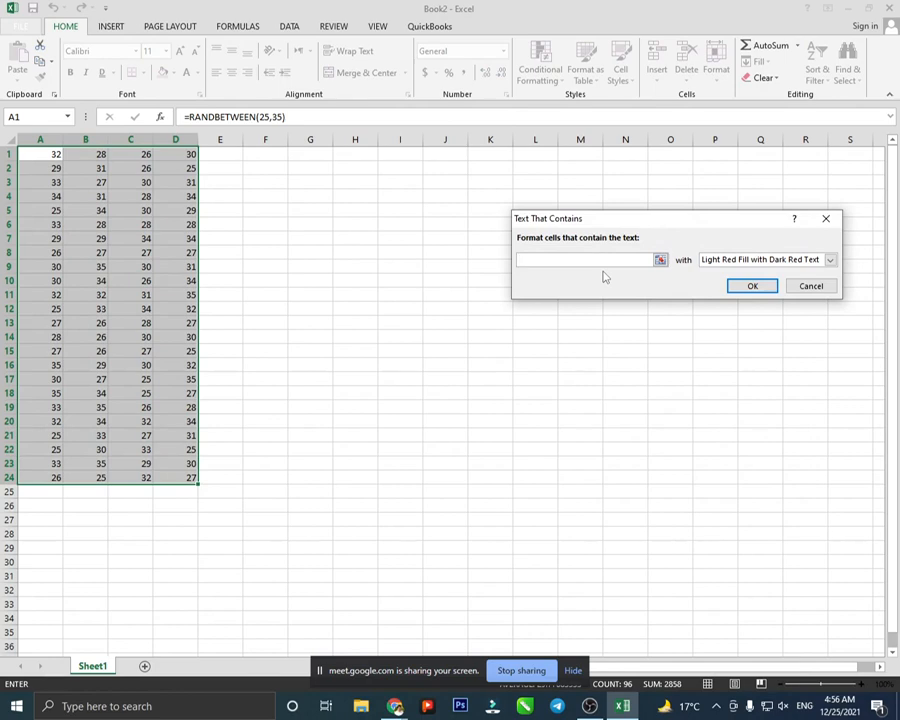
{"action": "type", "text": "30"}
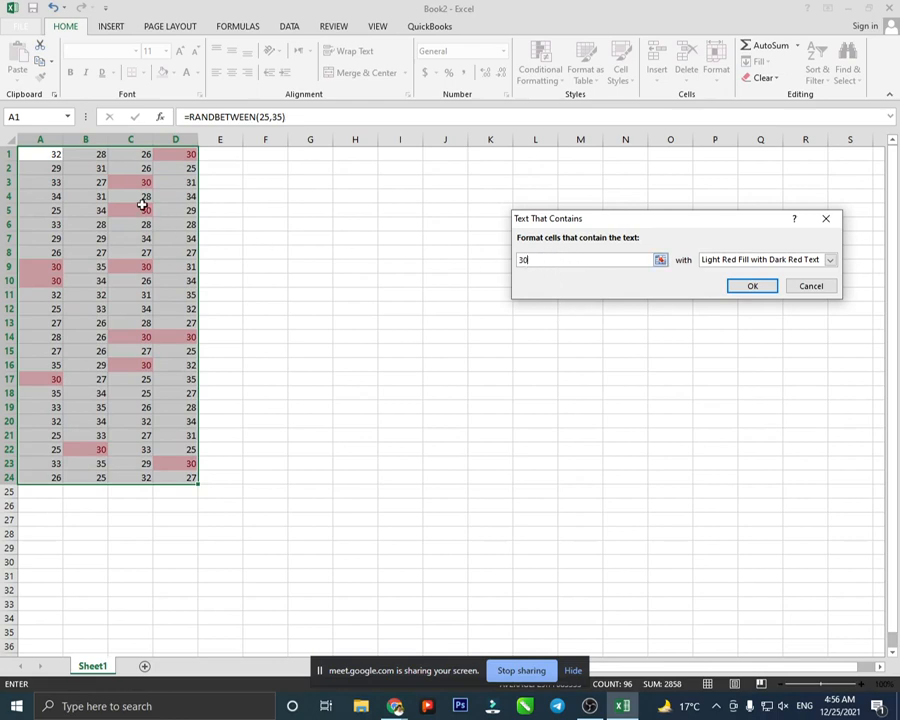
{"action": "left_click", "coordinate": [806, 289]}
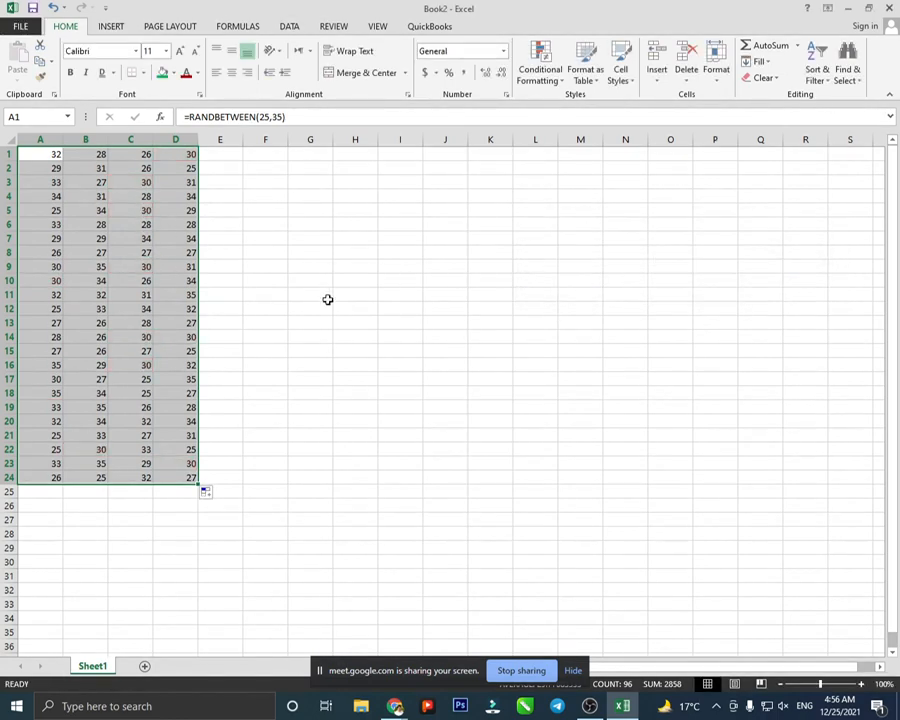
- Type a name into cell E8, then select A1:E25
{"action": "left_click", "coordinate": [261, 290]}
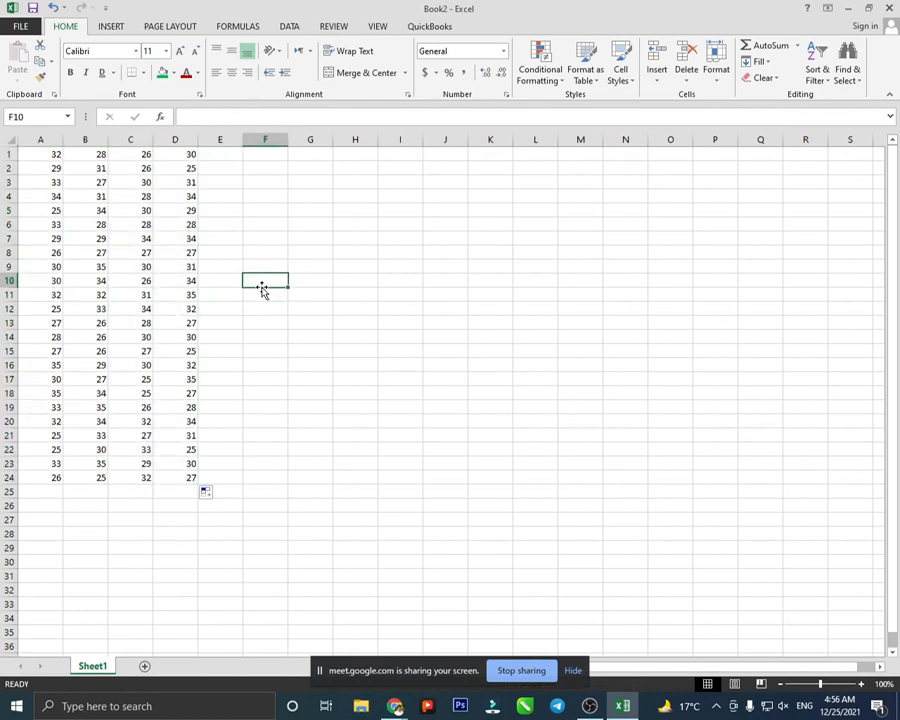
{"action": "left_click", "coordinate": [218, 253]}
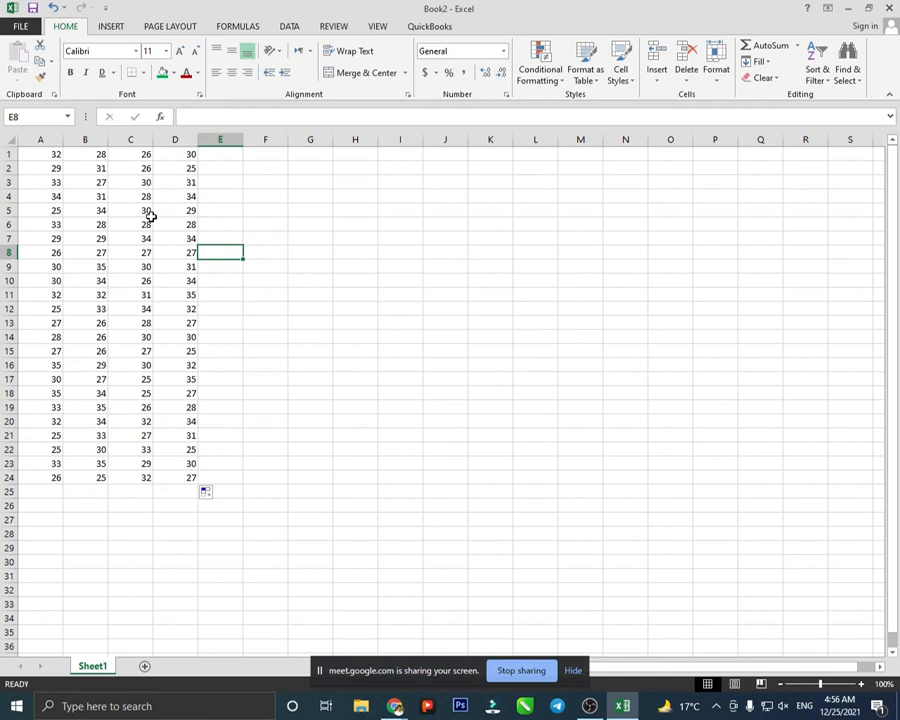
{"action": "type", "text": "aslma"}
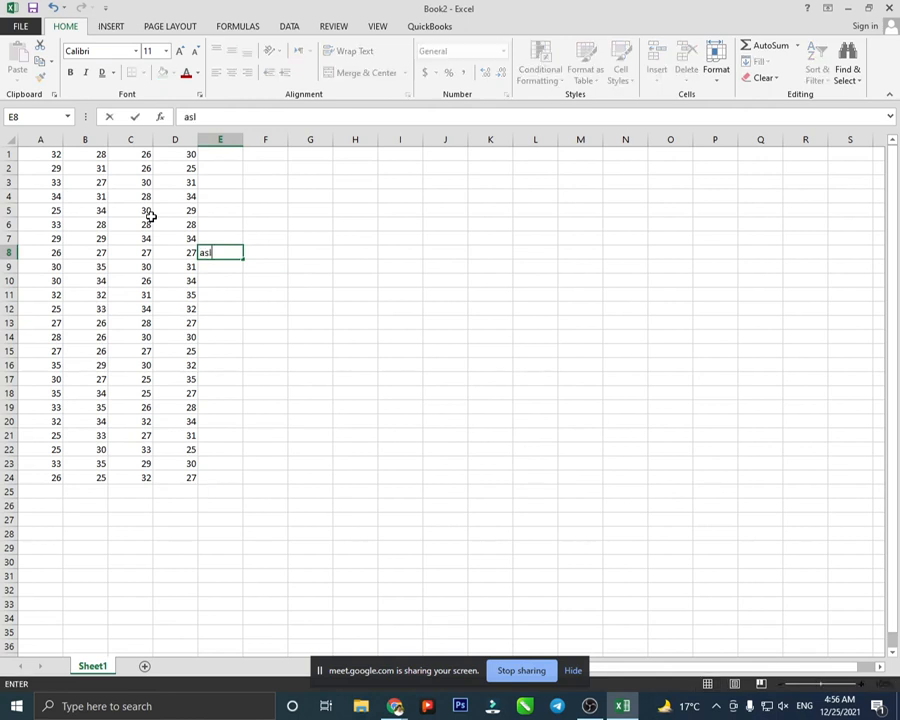
{"action": "key", "text": "BackSpace"}
{"action": "key", "text": "BackSpace"}
{"action": "type", "text": "am"}
{"action": "left_click_drag", "start_coordinate": [31, 159], "coordinate": [218, 491]}
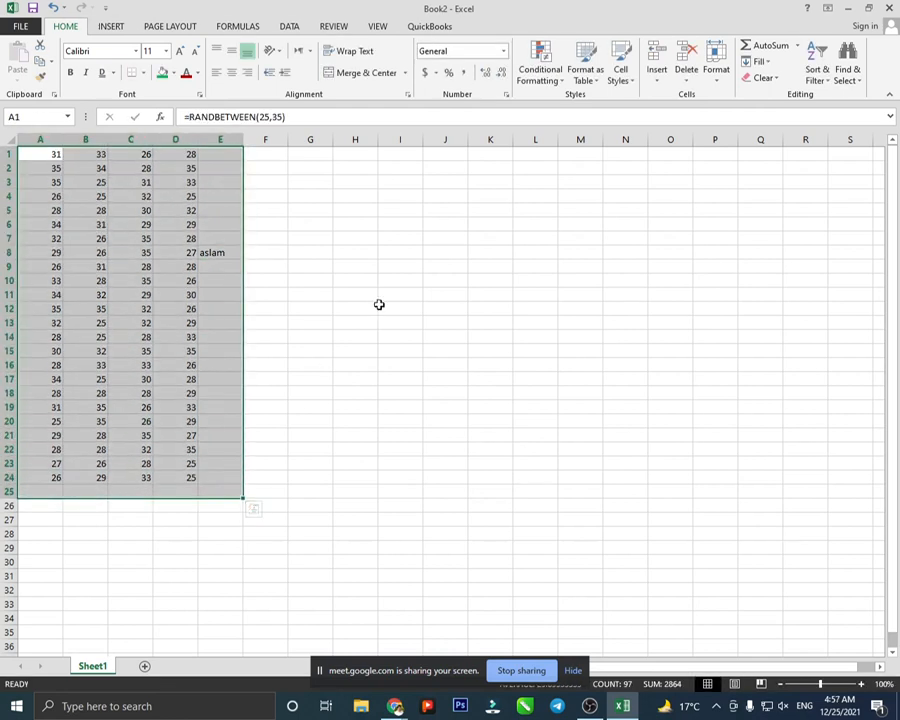
- Preview a Text That Contains rule matching the name in E8, then cancel it
{"action": "left_click", "coordinate": [542, 72]}
{"action": "mouse_move", "coordinate": [565, 108]}
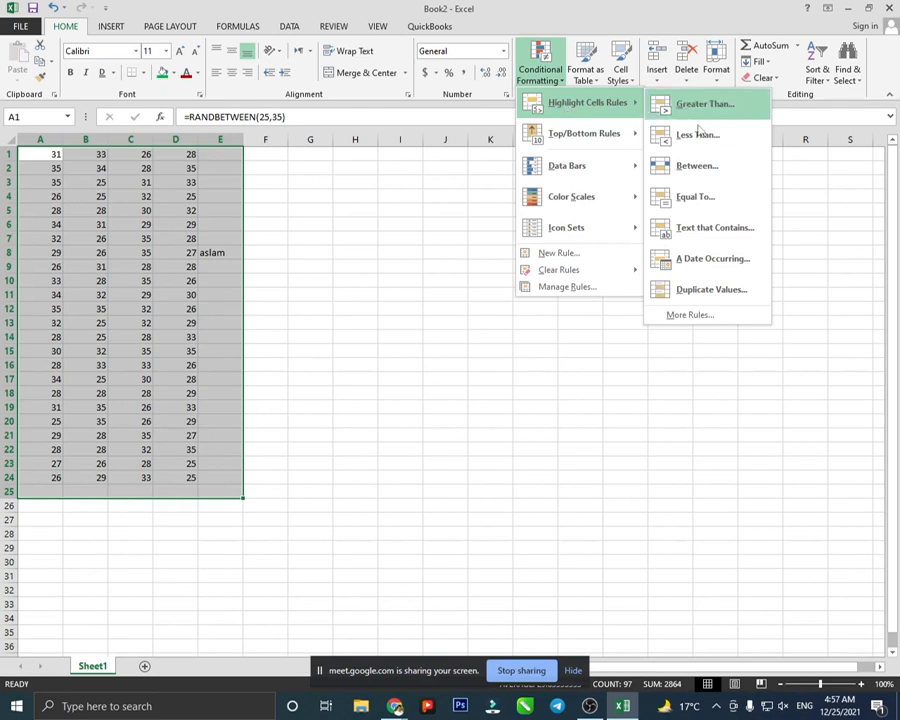
{"action": "left_click", "coordinate": [700, 228]}
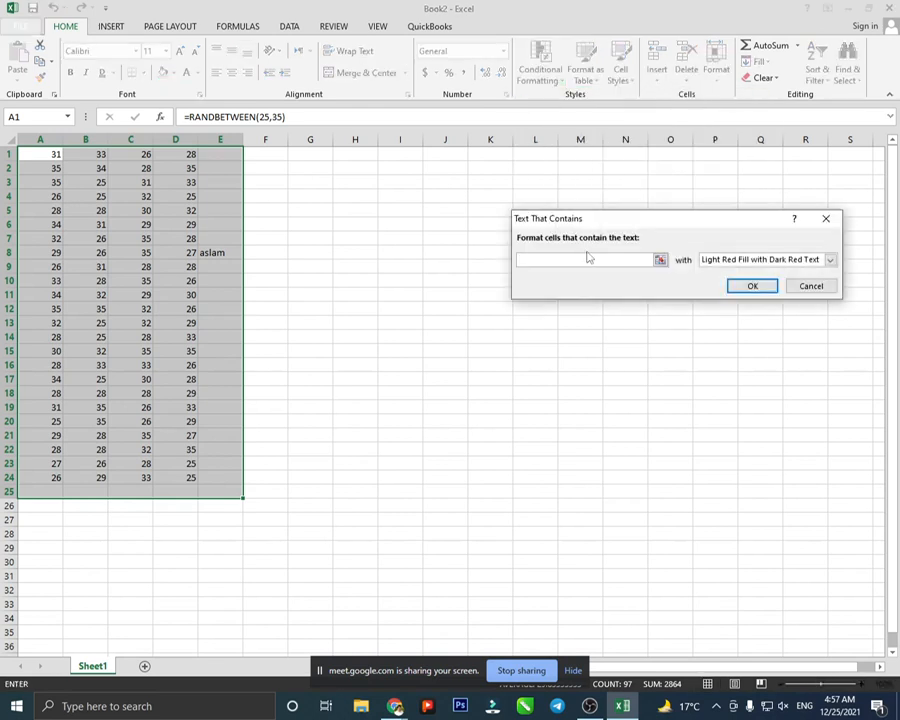
{"action": "type", "text": "a"}
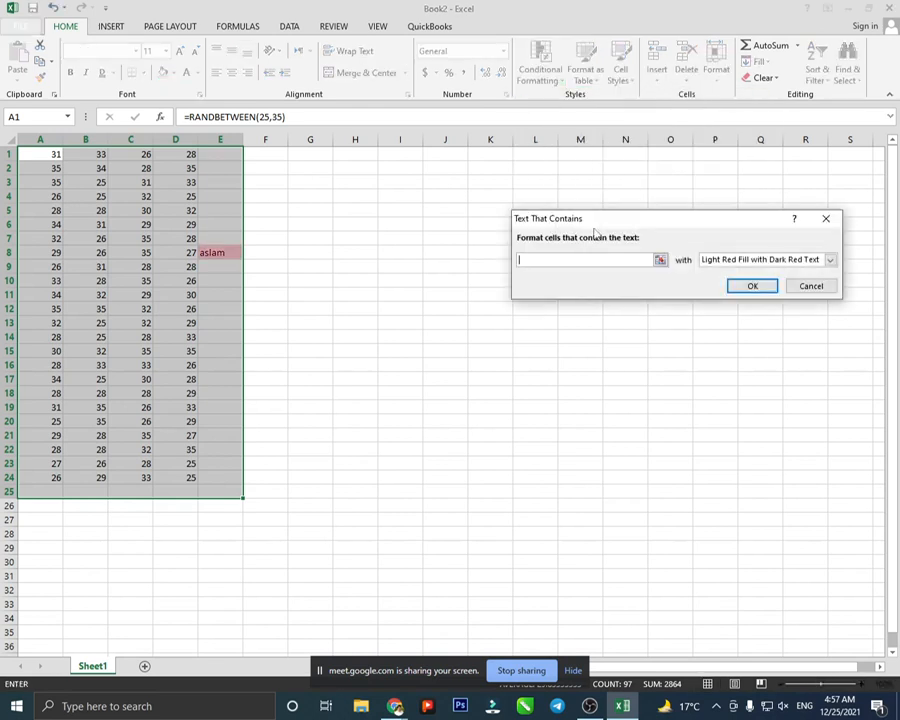
{"action": "type", "text": "slam"}
{"action": "left_click", "coordinate": [806, 286]}
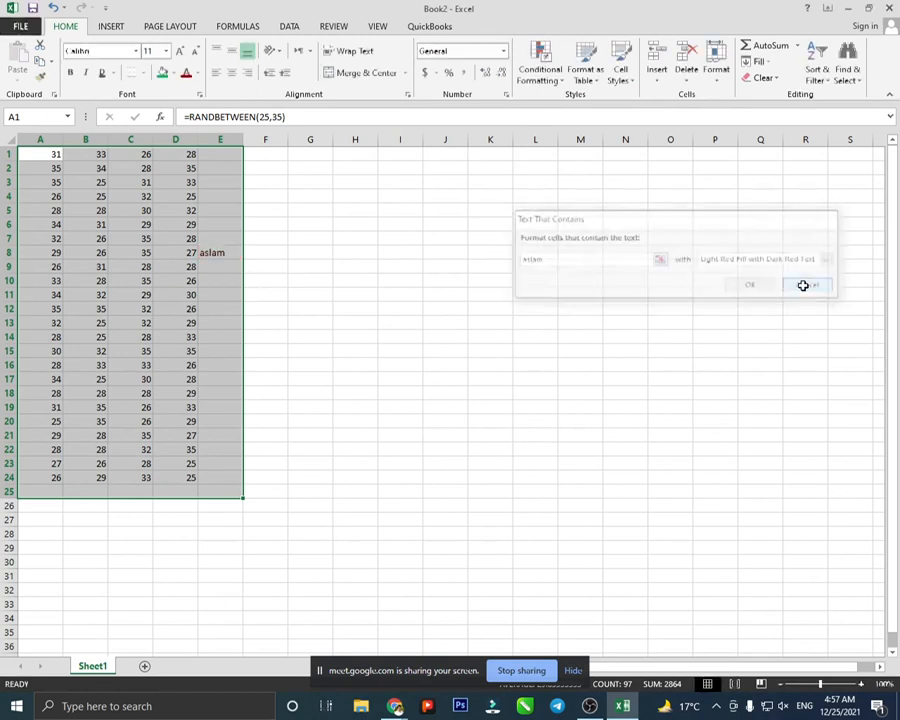
- Preview A Date Occurring and Duplicate Values highlights, cancel both, then bring up Top/Bottom Rules
{"action": "left_click", "coordinate": [545, 75]}
{"action": "mouse_move", "coordinate": [559, 107]}
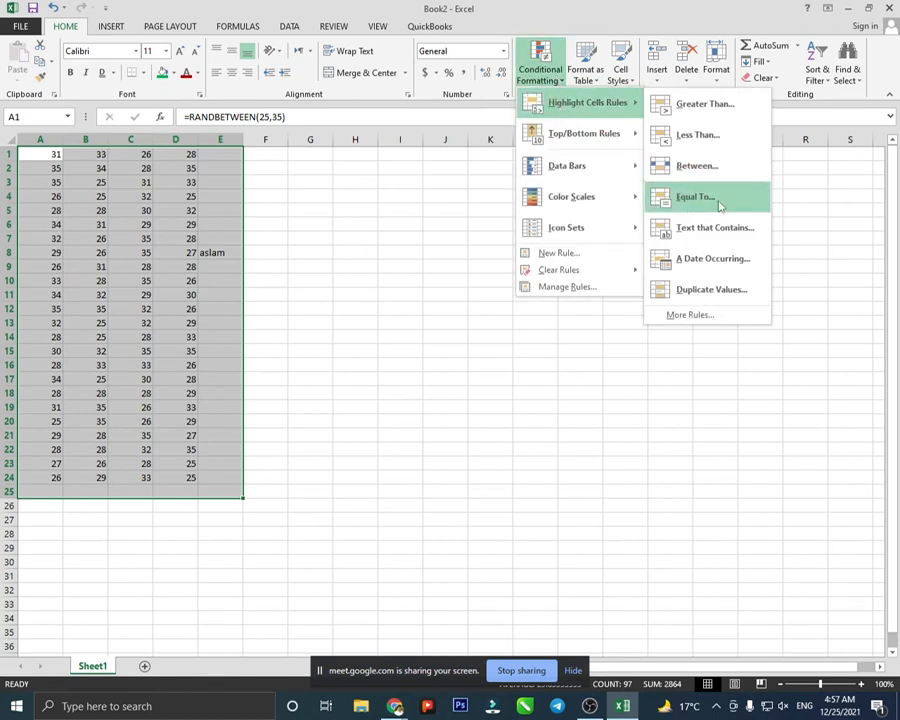
{"action": "left_click", "coordinate": [733, 260]}
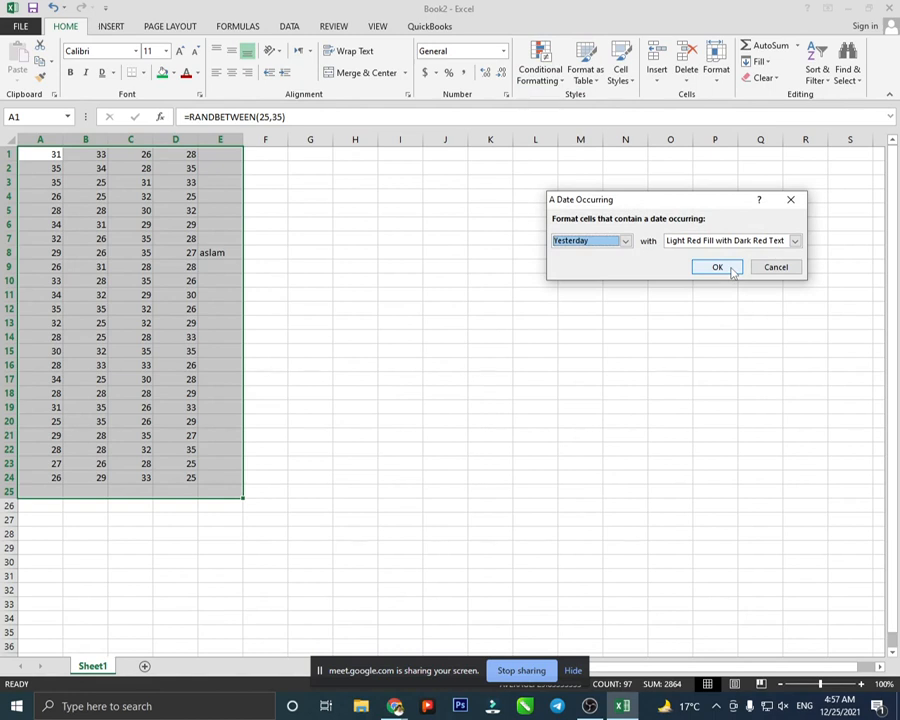
{"action": "left_click", "coordinate": [770, 266]}
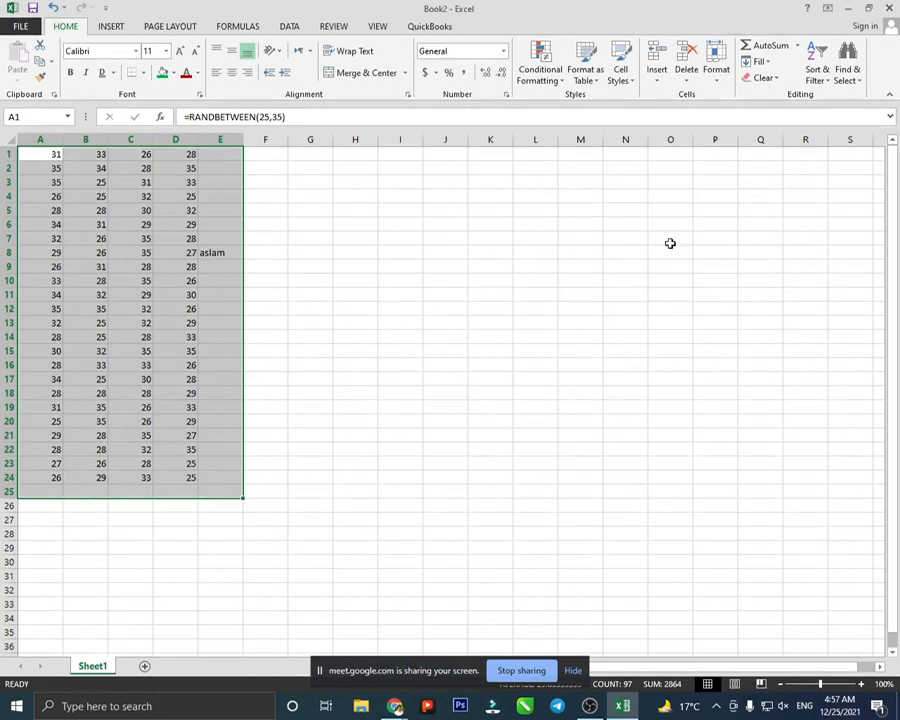
{"action": "left_click", "coordinate": [540, 72]}
{"action": "mouse_move", "coordinate": [562, 105]}
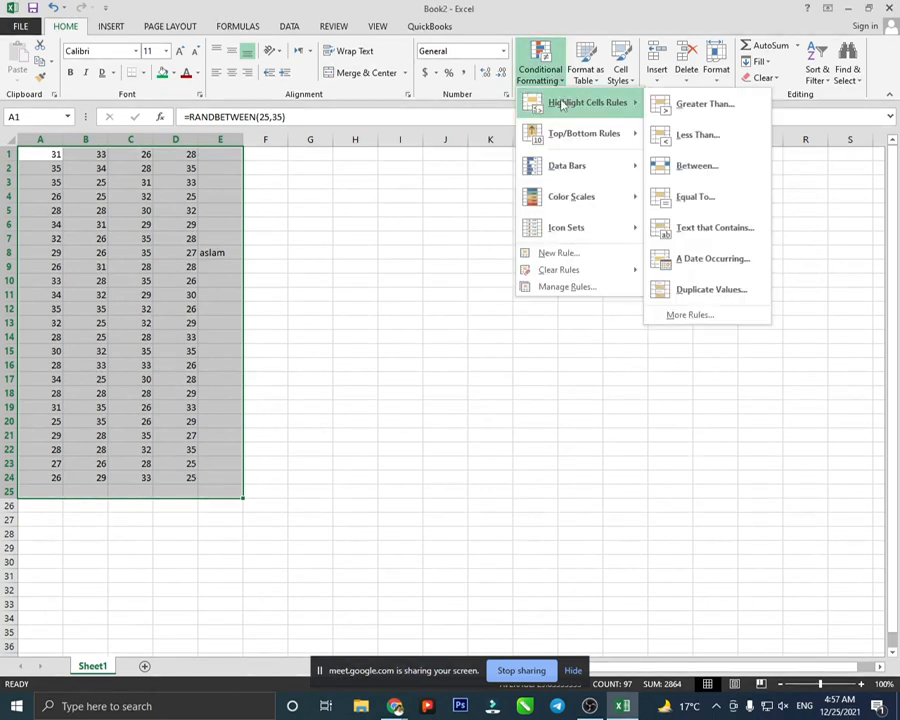
{"action": "left_click", "coordinate": [712, 290]}
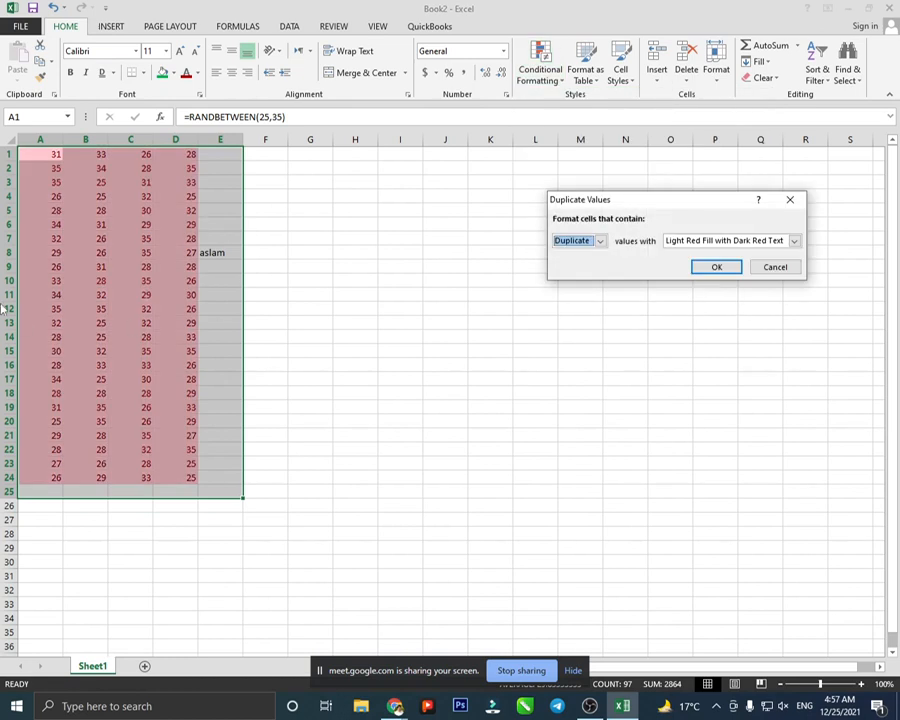
{"action": "left_click", "coordinate": [762, 268]}
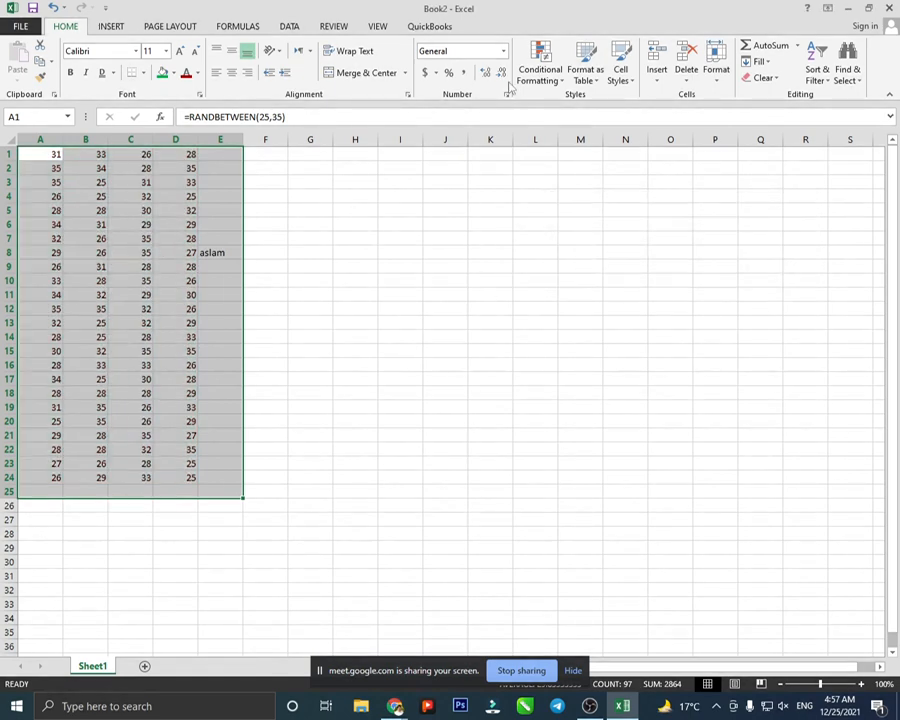
{"action": "left_click", "coordinate": [540, 70]}
{"action": "mouse_move", "coordinate": [583, 140]}
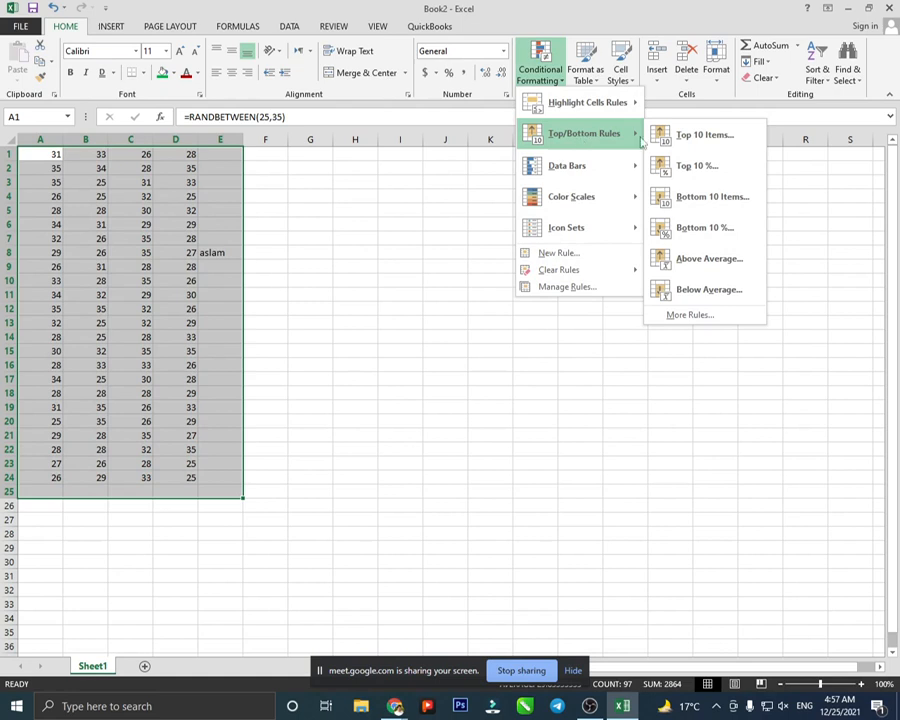
{"action": "left_click", "coordinate": [702, 135]}
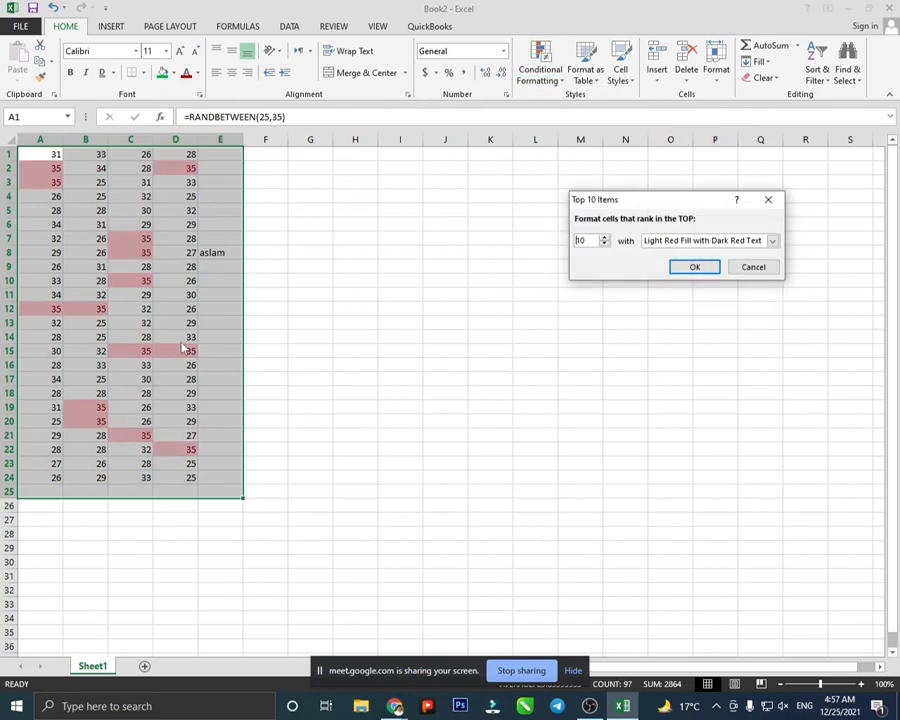
{"action": "left_click", "coordinate": [757, 270]}
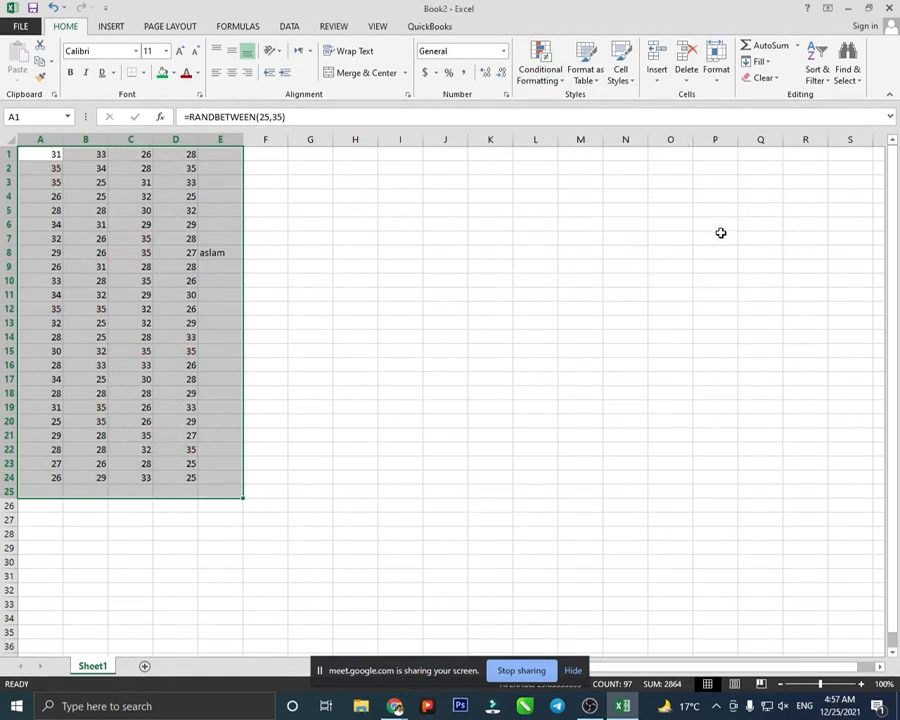
{"action": "left_click", "coordinate": [540, 80]}
{"action": "mouse_move", "coordinate": [564, 138]}
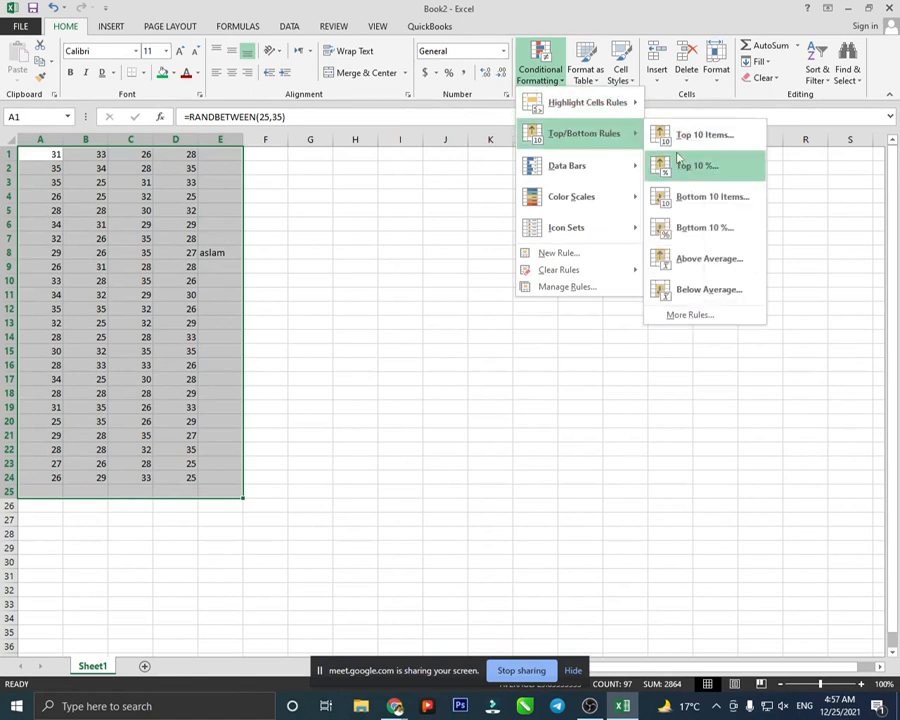
{"action": "left_click", "coordinate": [685, 173]}
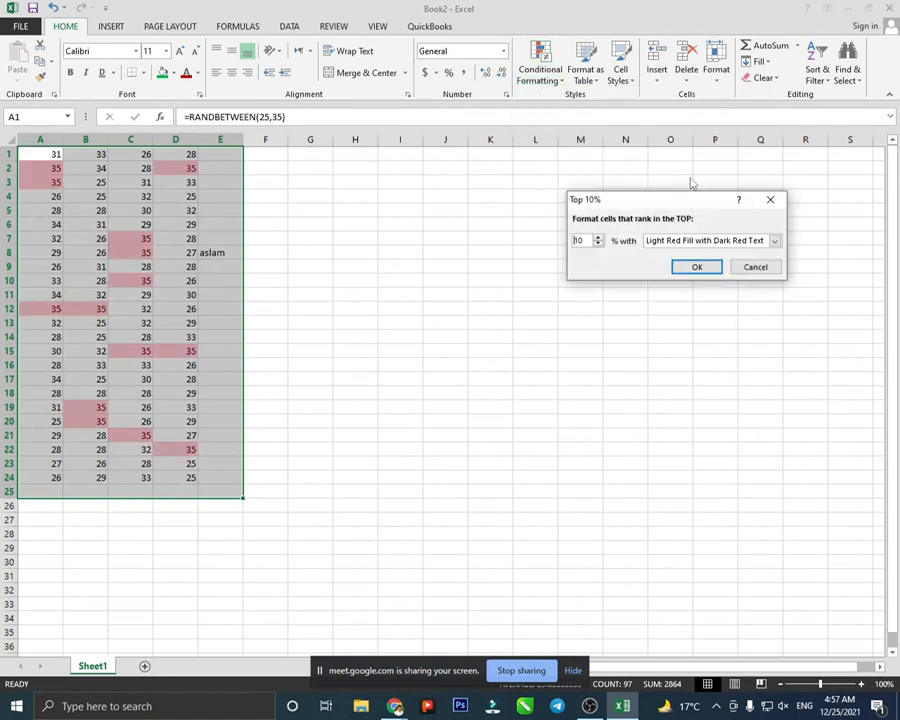
{"action": "left_click", "coordinate": [770, 199]}
{"action": "left_click", "coordinate": [548, 80]}
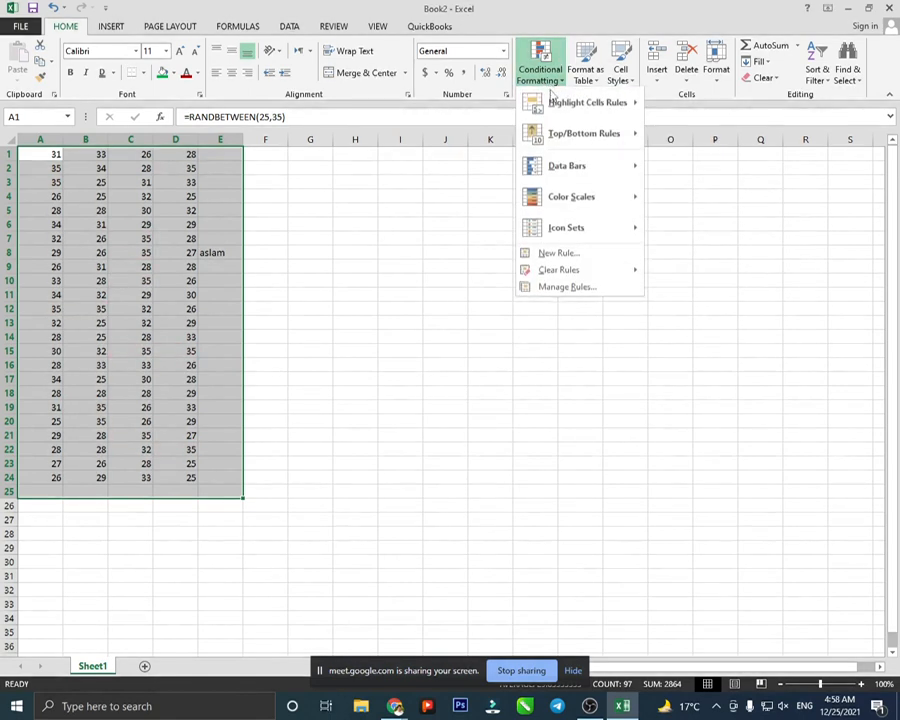
{"action": "mouse_move", "coordinate": [568, 133]}
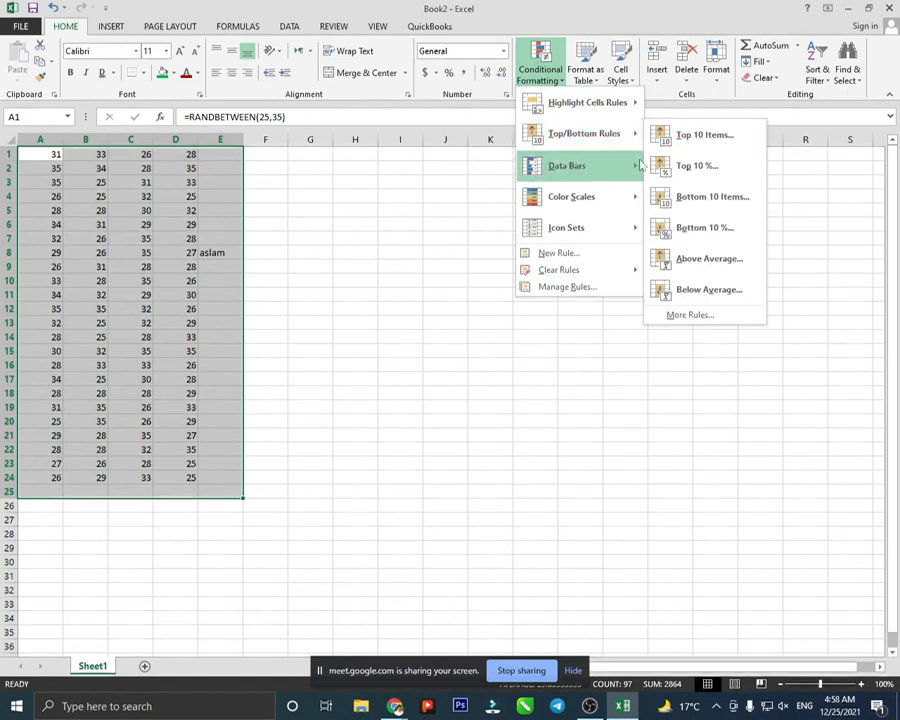
{"action": "left_click", "coordinate": [698, 197]}
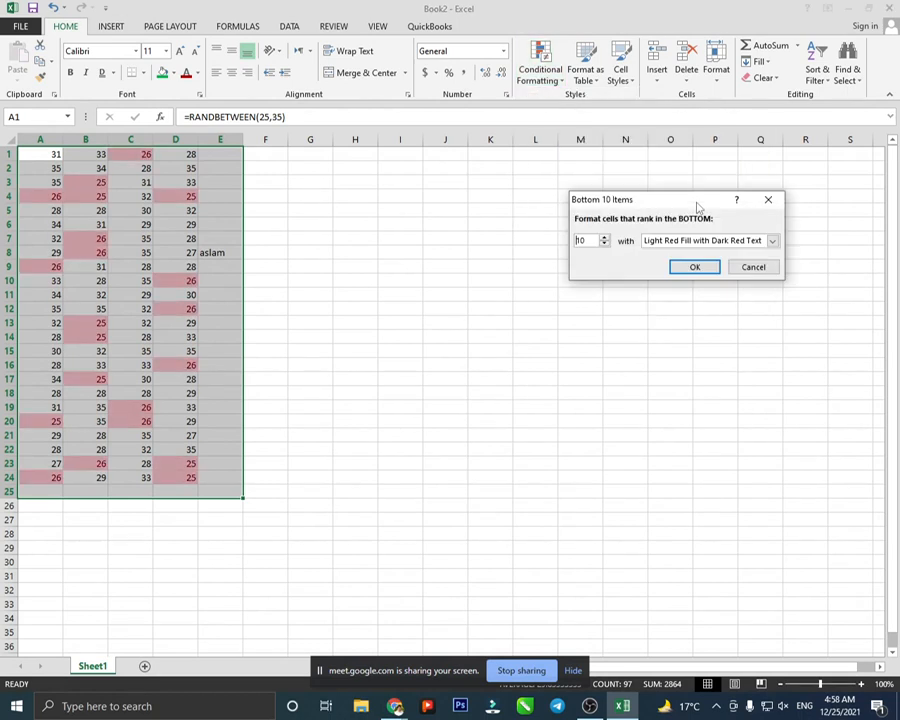
{"action": "left_click", "coordinate": [751, 268]}
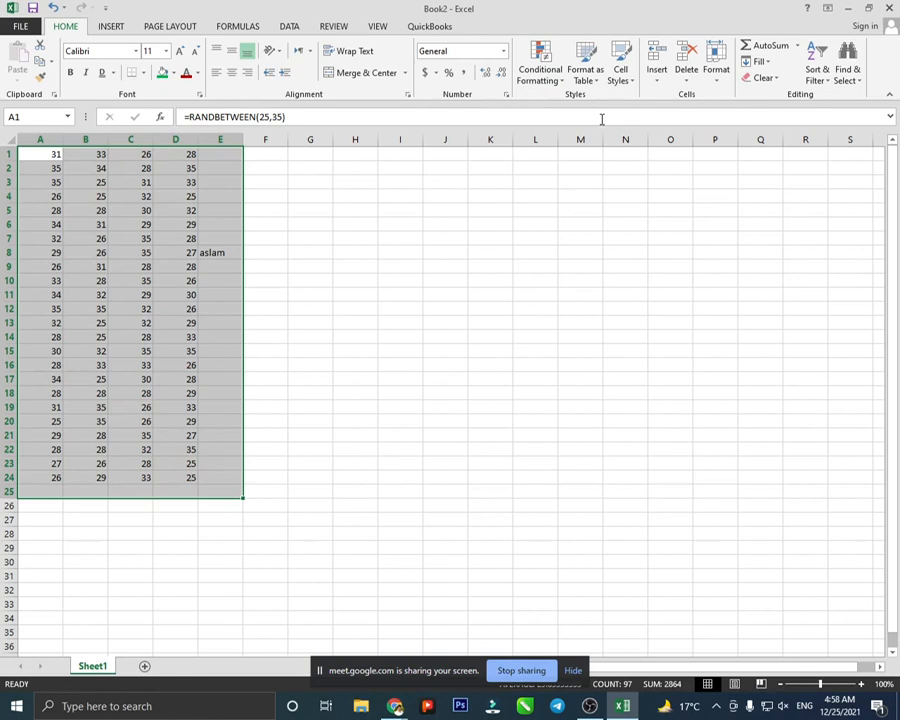
{"action": "left_click", "coordinate": [541, 62]}
{"action": "mouse_move", "coordinate": [576, 144]}
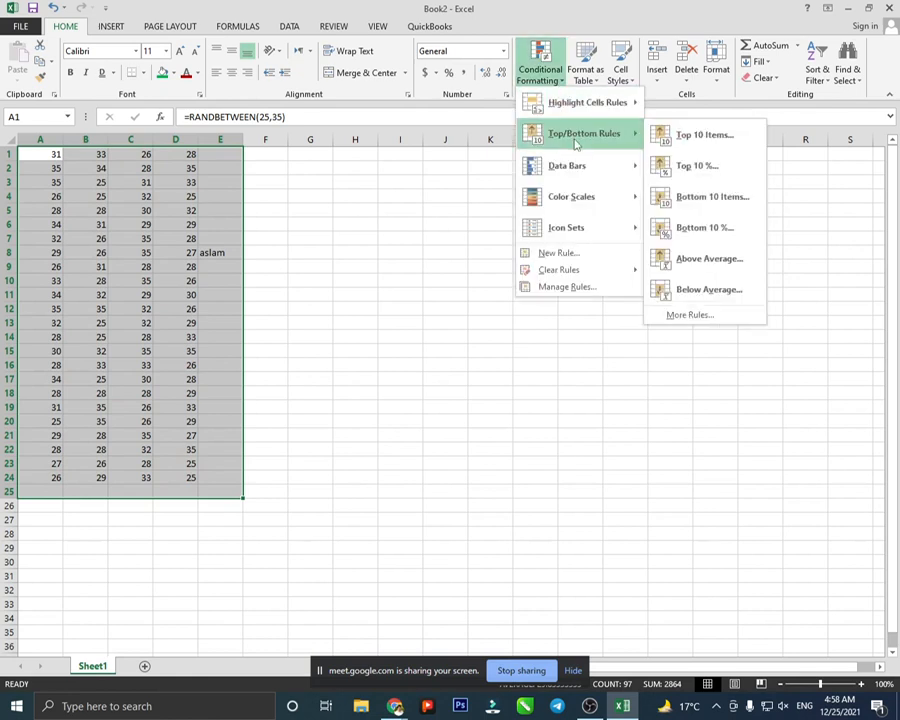
{"action": "left_click", "coordinate": [697, 229]}
{"action": "left_click", "coordinate": [755, 267]}
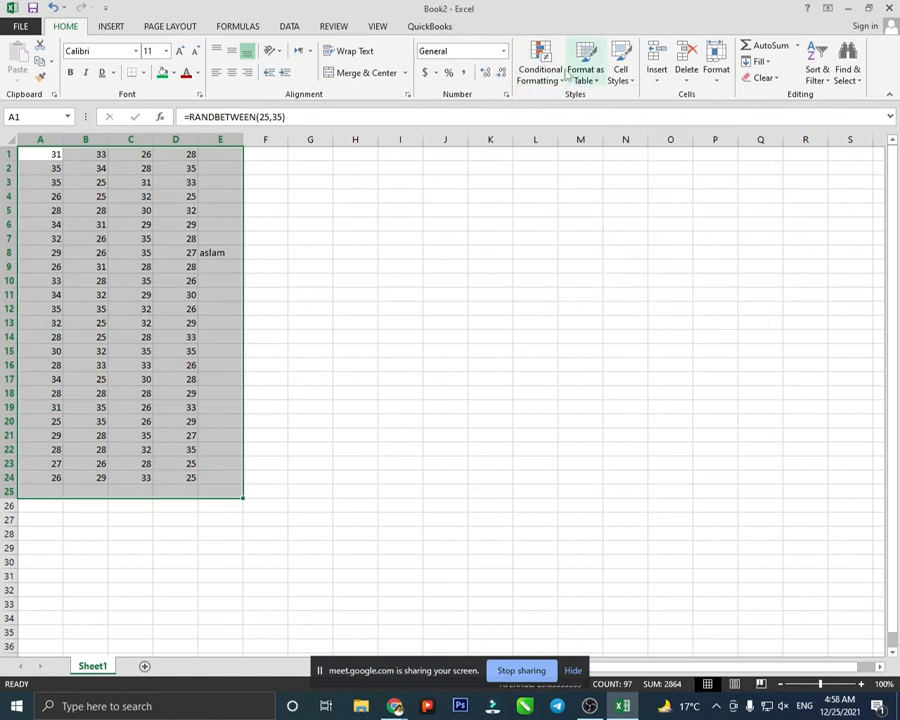
{"action": "left_click", "coordinate": [541, 62]}
{"action": "mouse_move", "coordinate": [568, 131]}
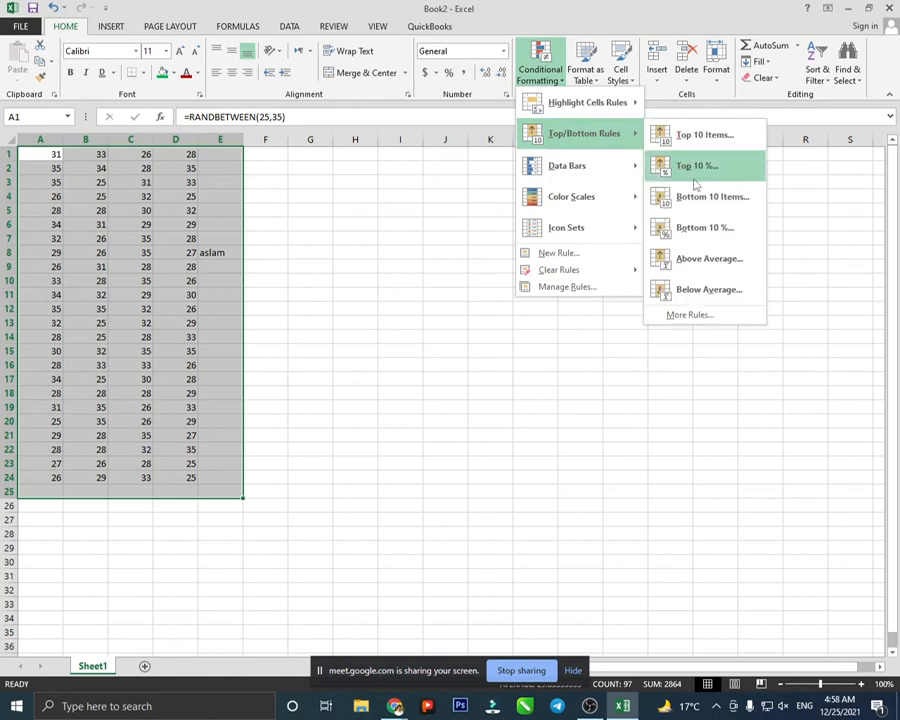
{"action": "left_click", "coordinate": [705, 262]}
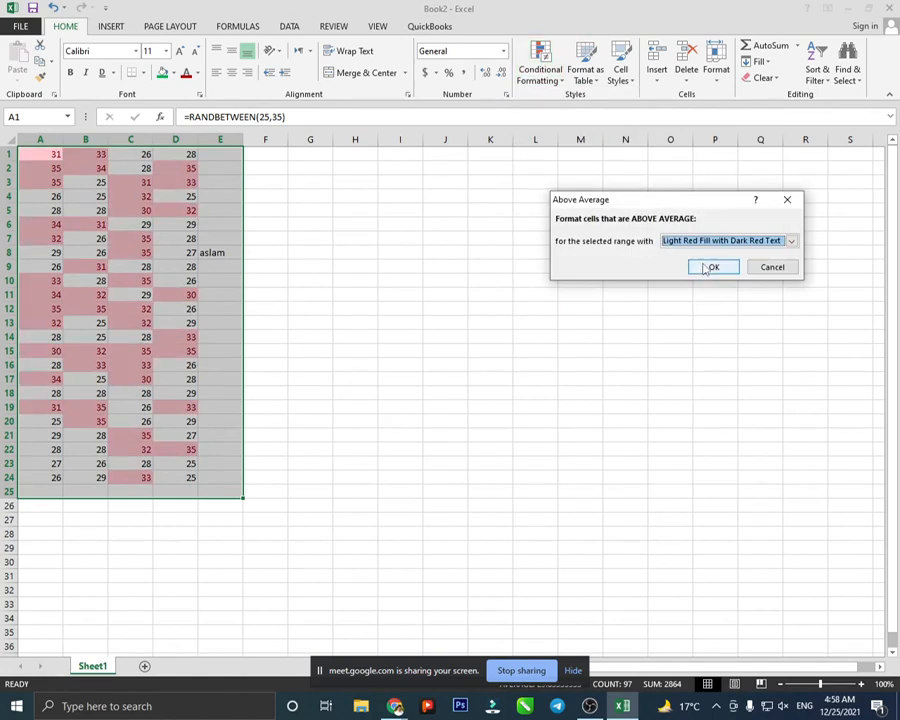
{"action": "left_click", "coordinate": [768, 267]}
{"action": "left_click", "coordinate": [540, 62]}
{"action": "mouse_move", "coordinate": [600, 133]}
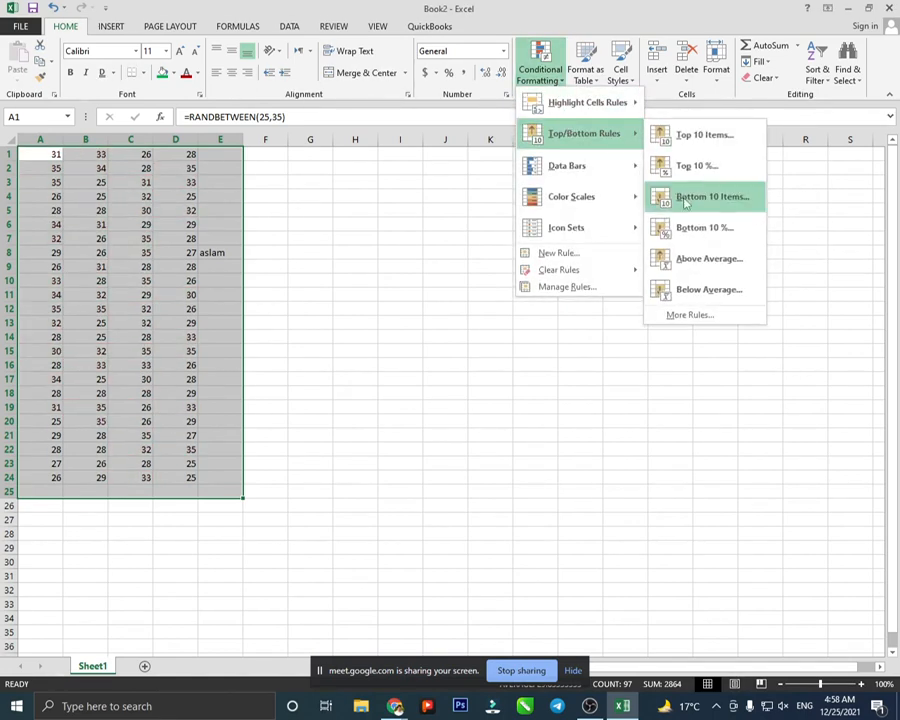
{"action": "left_click", "coordinate": [705, 290]}
{"action": "left_click", "coordinate": [757, 268]}
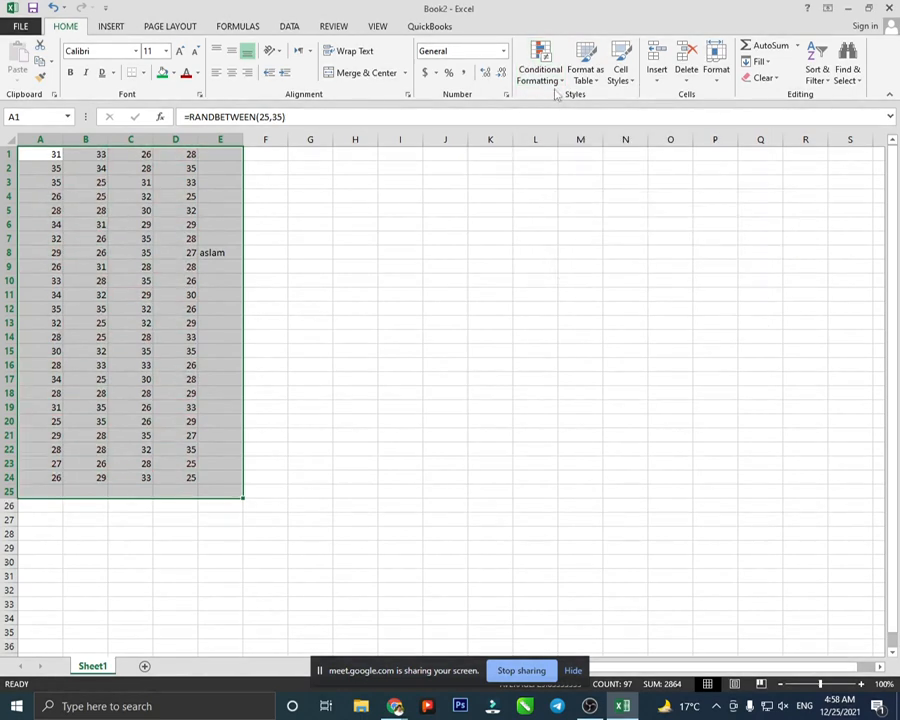
- Apply the Gradient Fill Blue Data Bar to the number block
{"action": "left_click", "coordinate": [546, 80]}
{"action": "mouse_move", "coordinate": [568, 170]}
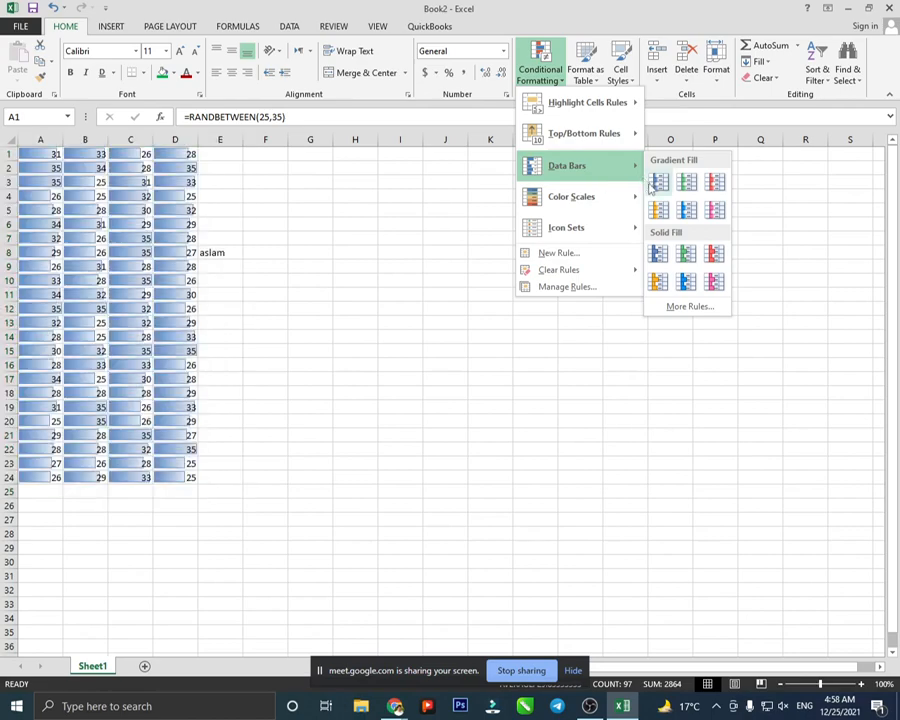
{"action": "left_click", "coordinate": [656, 184]}
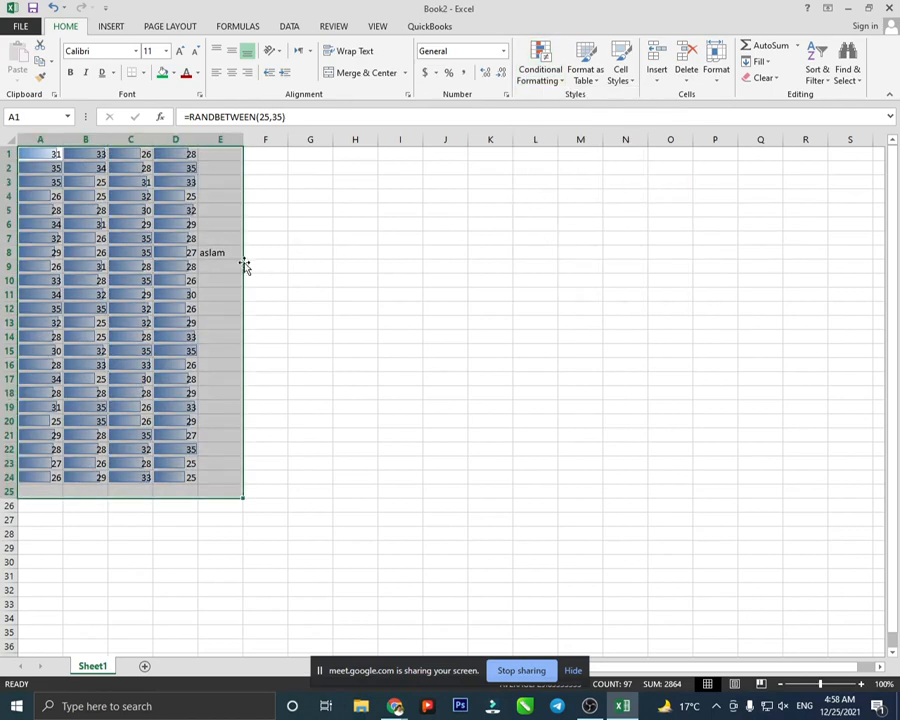
{"action": "scroll", "coordinate": [114, 278], "scroll_direction": "up", "scroll_amount": 4}
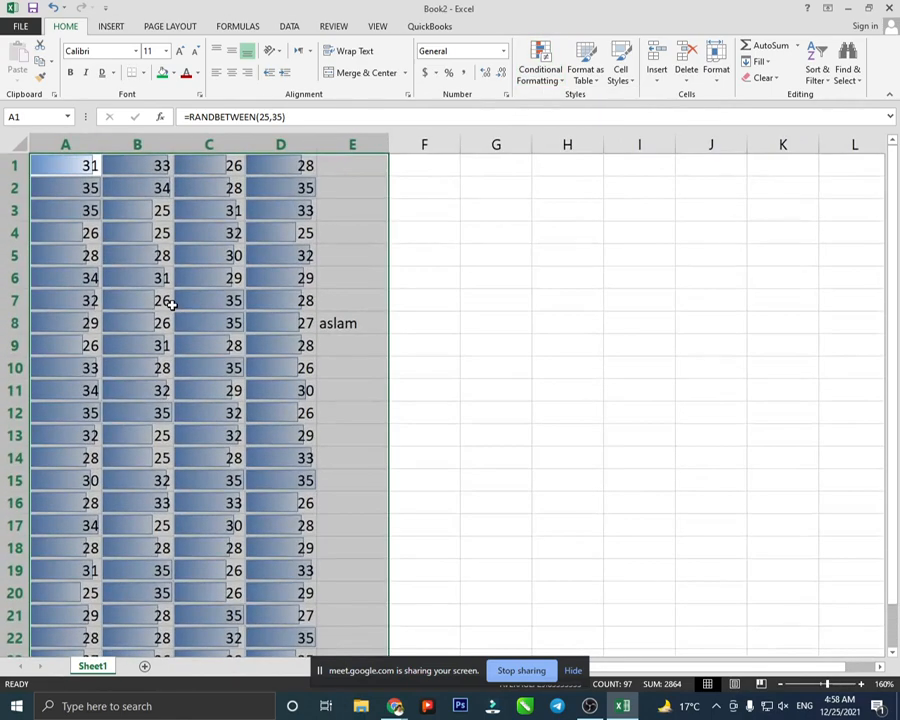
{"action": "scroll", "coordinate": [172, 302], "scroll_direction": "up", "scroll_amount": 2}
{"action": "scroll", "coordinate": [172, 305], "scroll_direction": "up", "scroll_amount": 1}
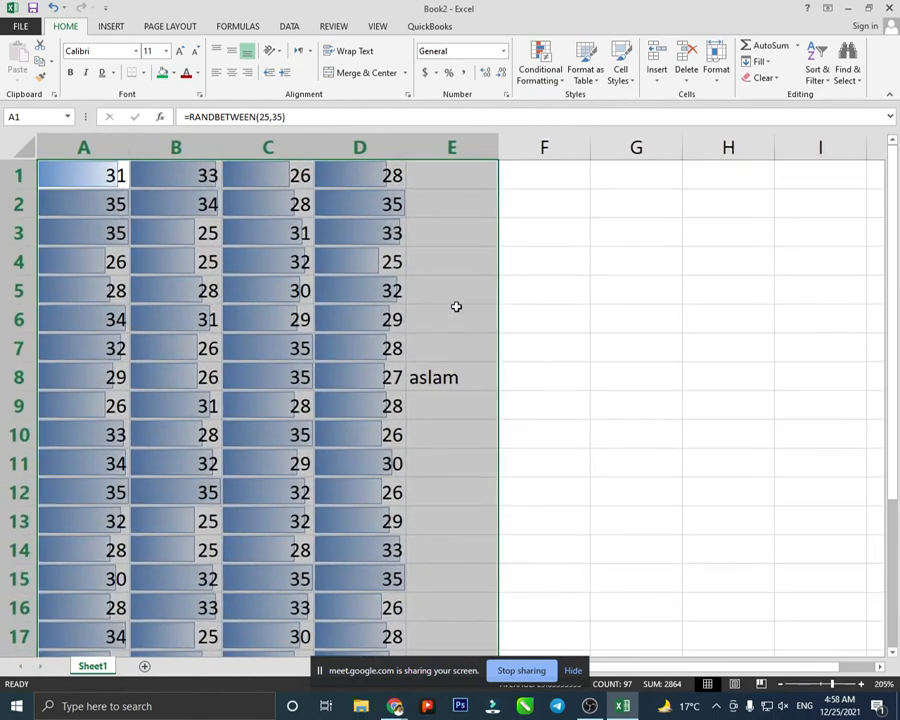
- Check cell D1's formula, then reselect the whole data block with Ctrl+A
{"action": "left_click", "coordinate": [570, 258]}
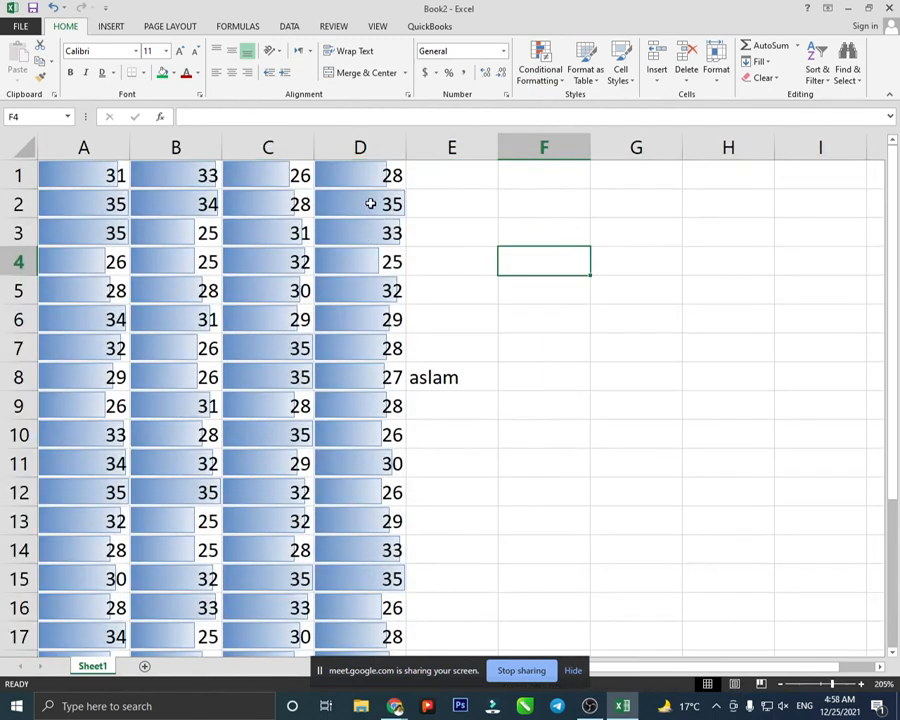
{"action": "left_click", "coordinate": [346, 174]}
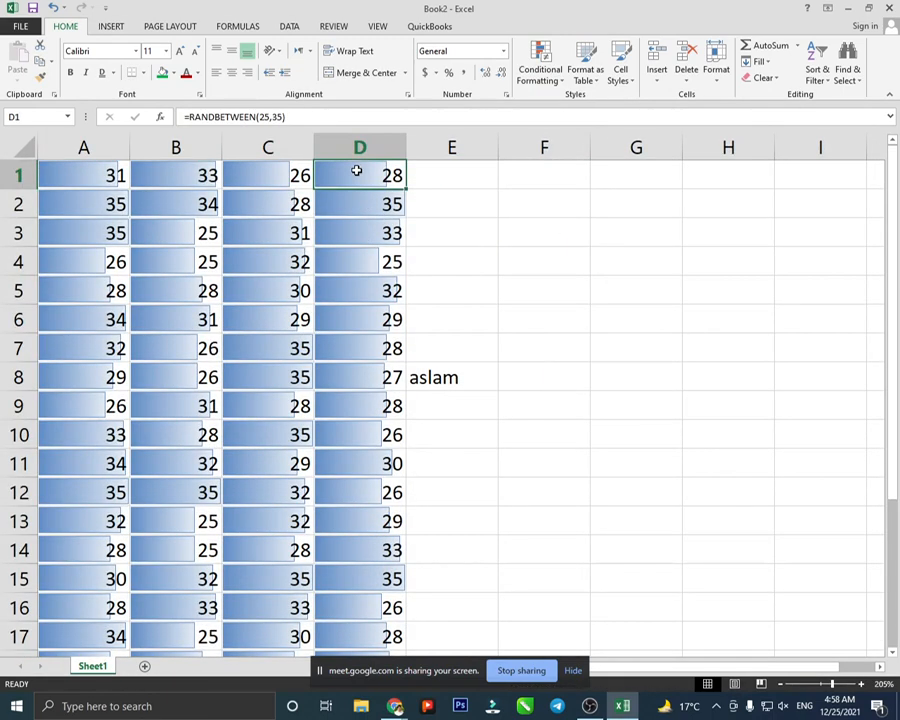
{"action": "left_click", "coordinate": [420, 180]}
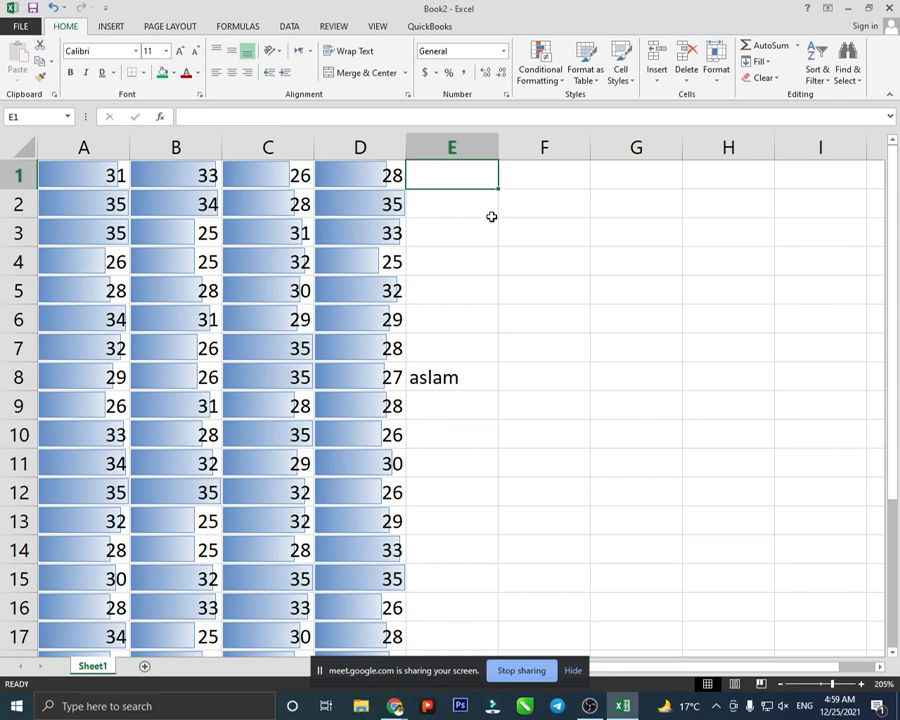
{"action": "key", "text": "ctrl+a"}
{"action": "scroll", "coordinate": [490, 217], "scroll_direction": "down", "scroll_amount": 1}
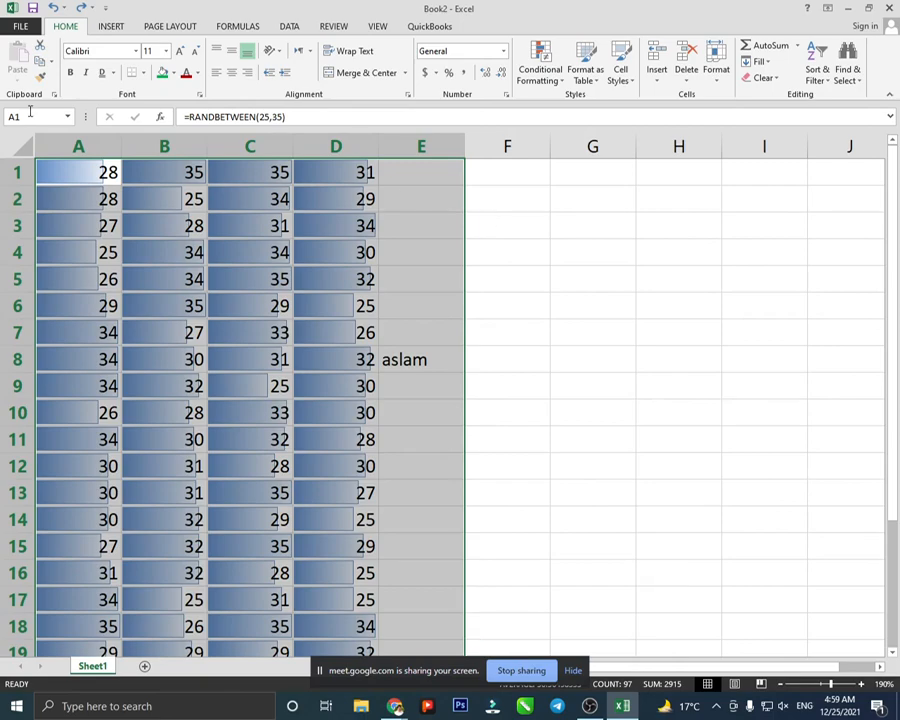
{"action": "scroll", "coordinate": [52, 7], "scroll_direction": "down", "scroll_amount": 3}
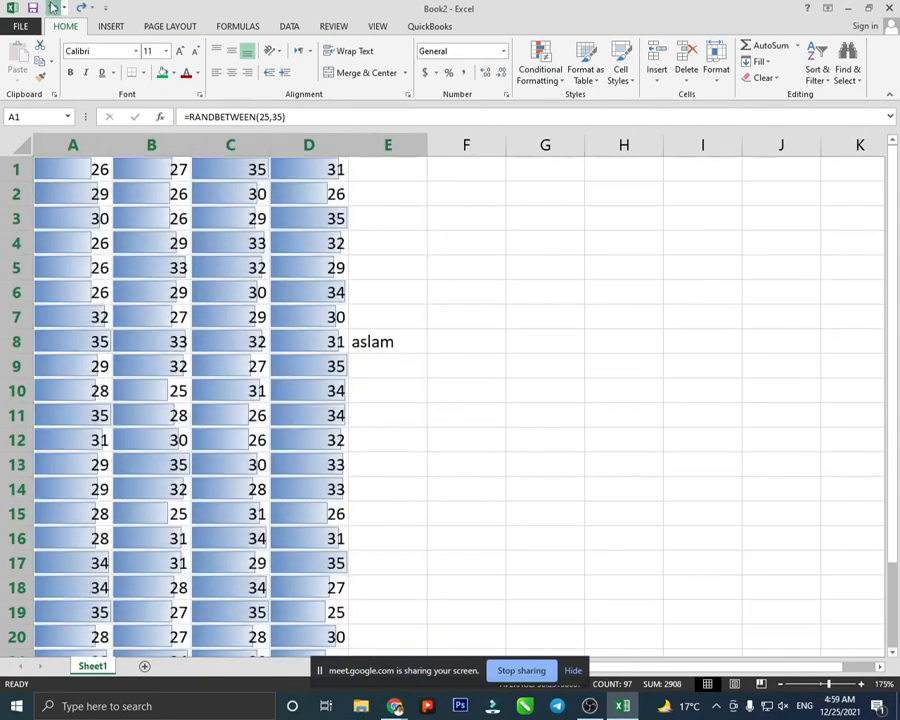
{"action": "scroll", "coordinate": [52, 7], "scroll_direction": "down", "scroll_amount": 3}
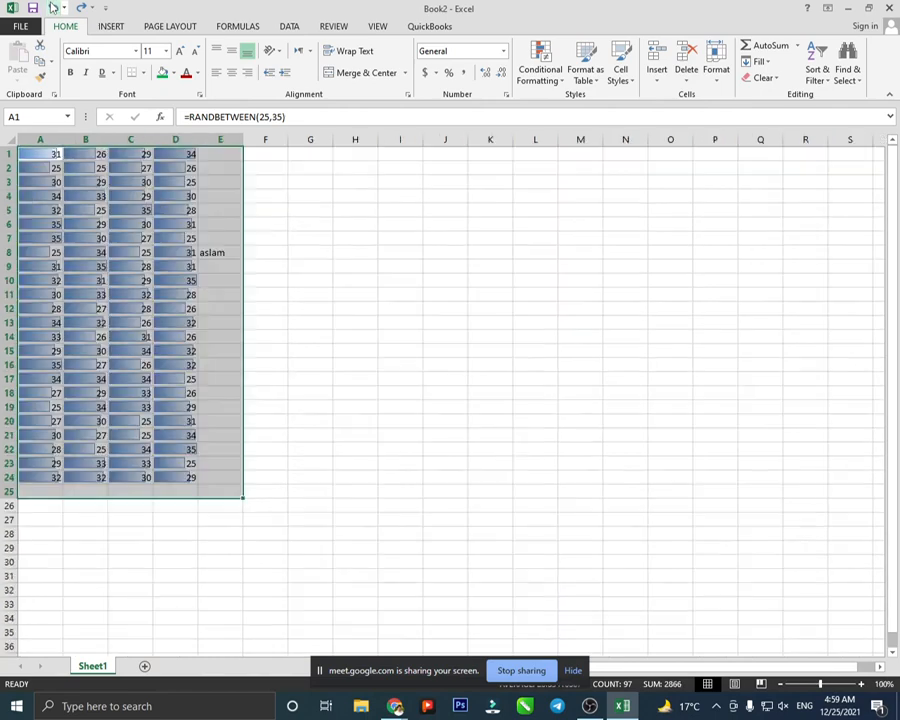
{"action": "left_click", "coordinate": [266, 246]}
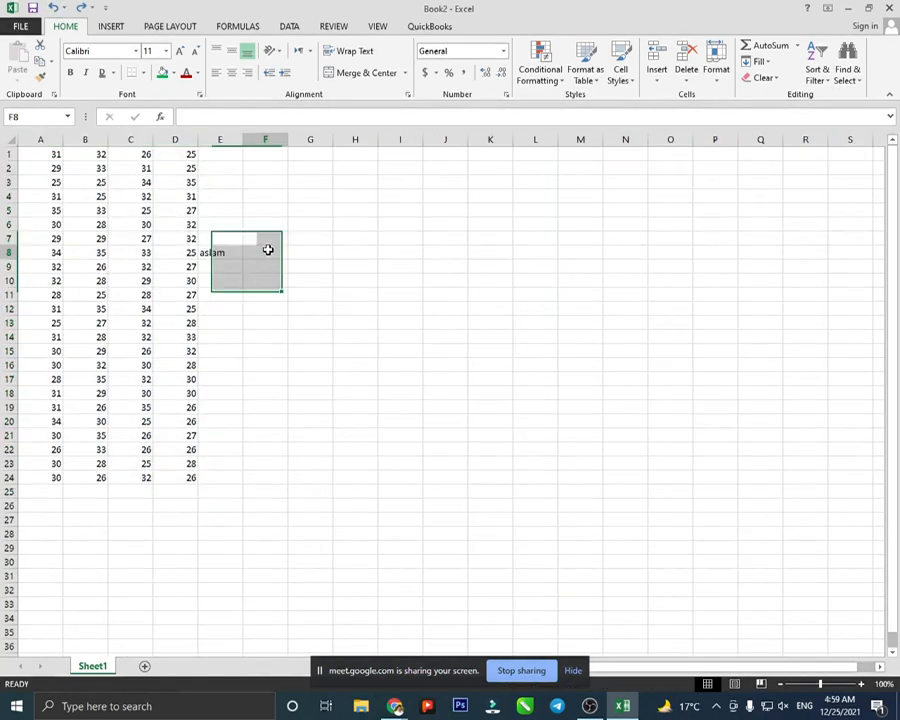
{"action": "left_click_drag", "start_coordinate": [60, 152], "coordinate": [216, 478]}
{"action": "left_click", "coordinate": [540, 65]}
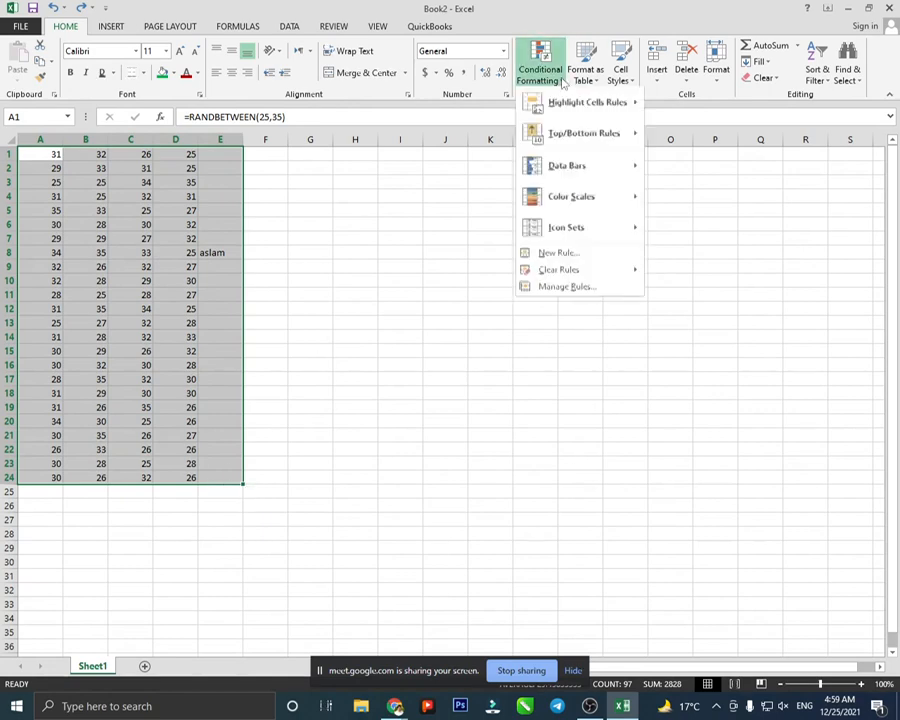
{"action": "mouse_move", "coordinate": [583, 199]}
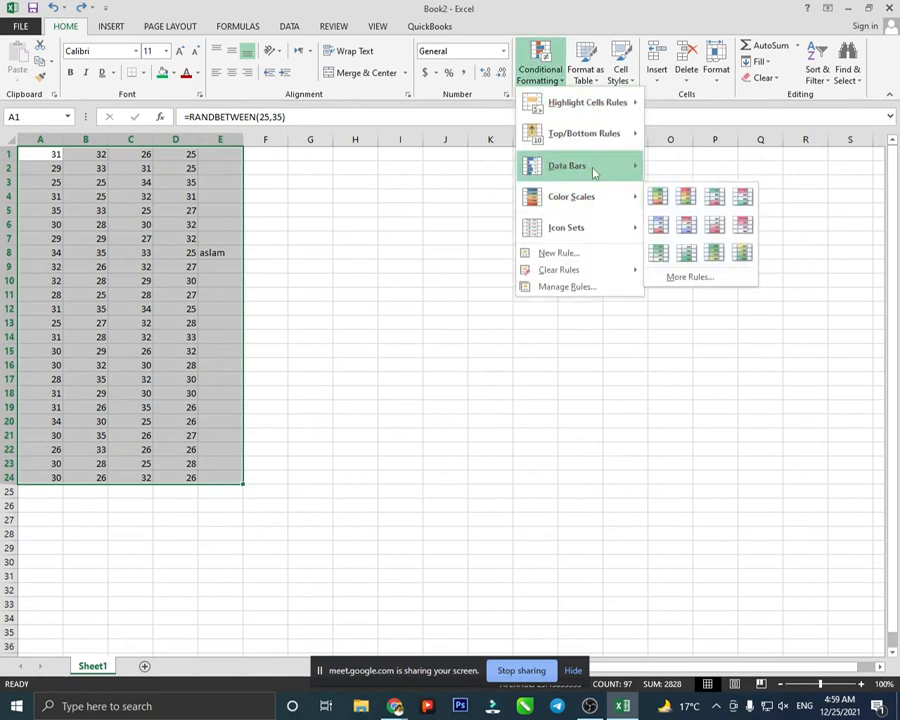
{"action": "mouse_move", "coordinate": [595, 170]}
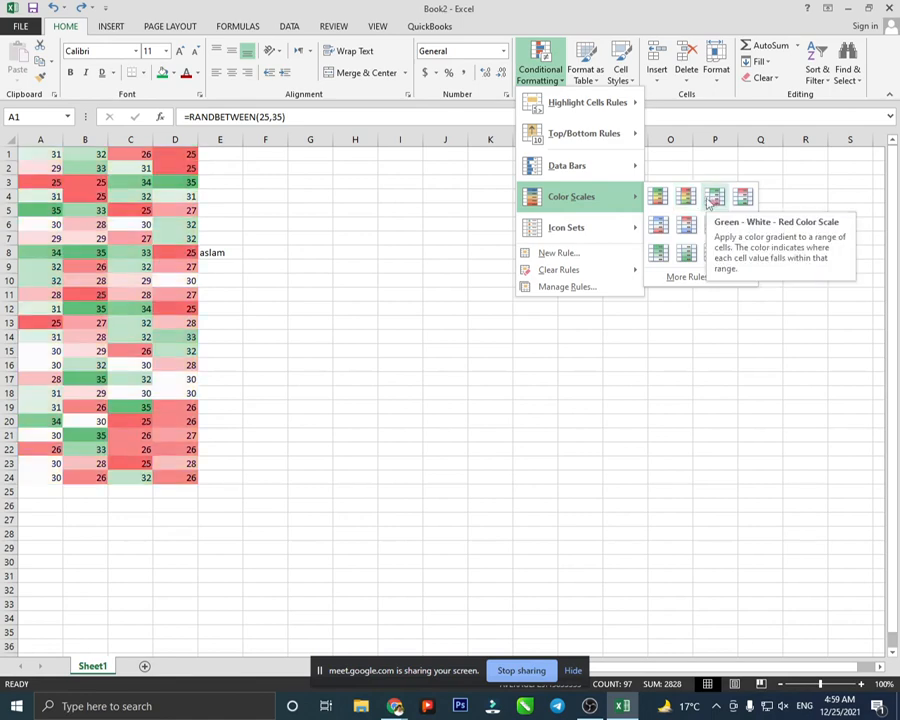
{"action": "left_click", "coordinate": [712, 196]}
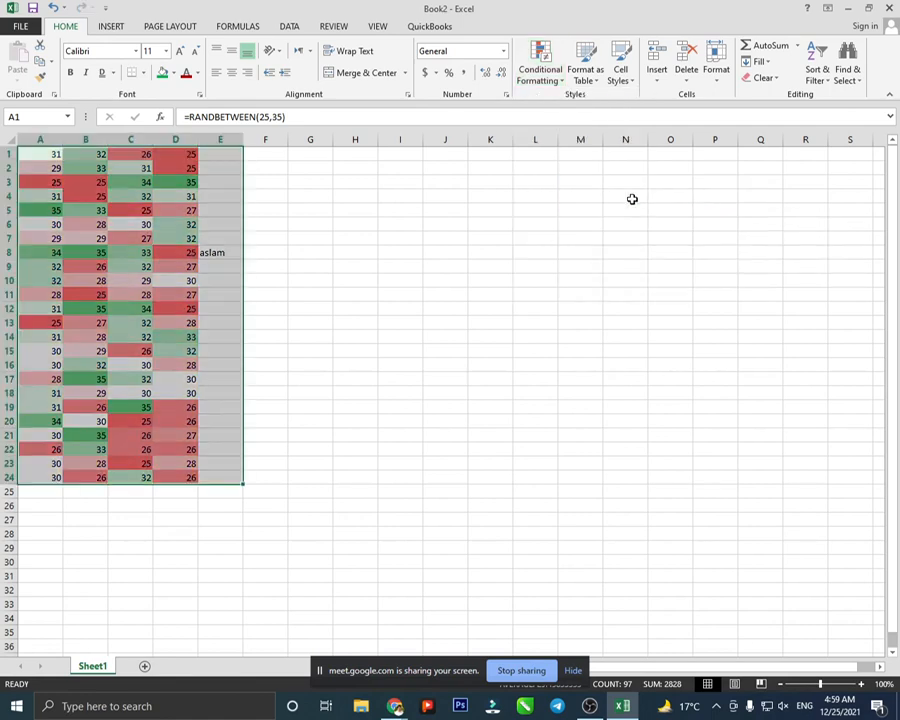
{"action": "left_click", "coordinate": [275, 275]}
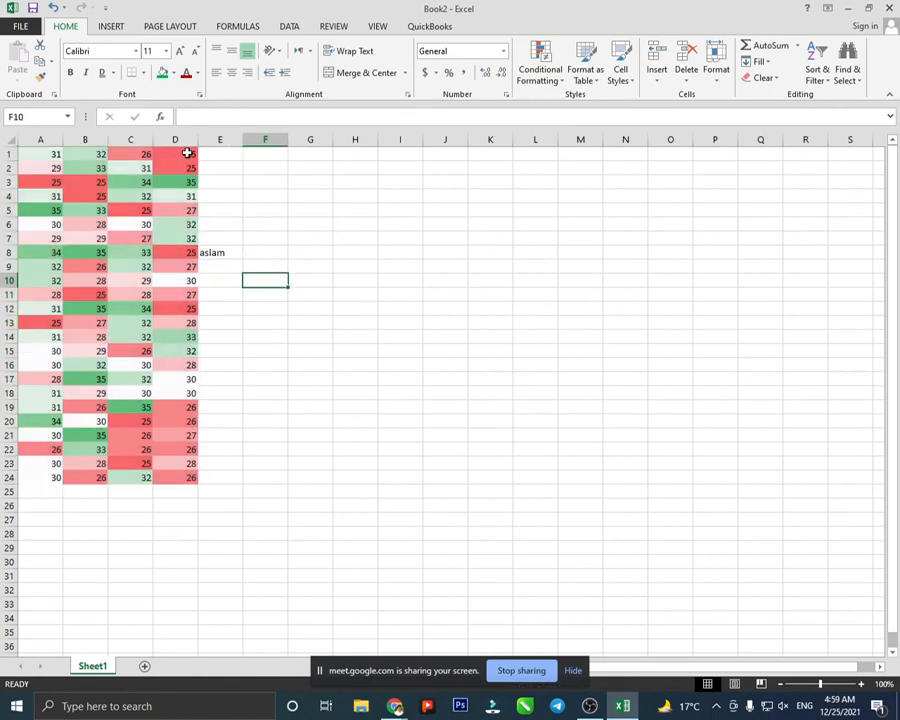
{"action": "left_click", "coordinate": [168, 154]}
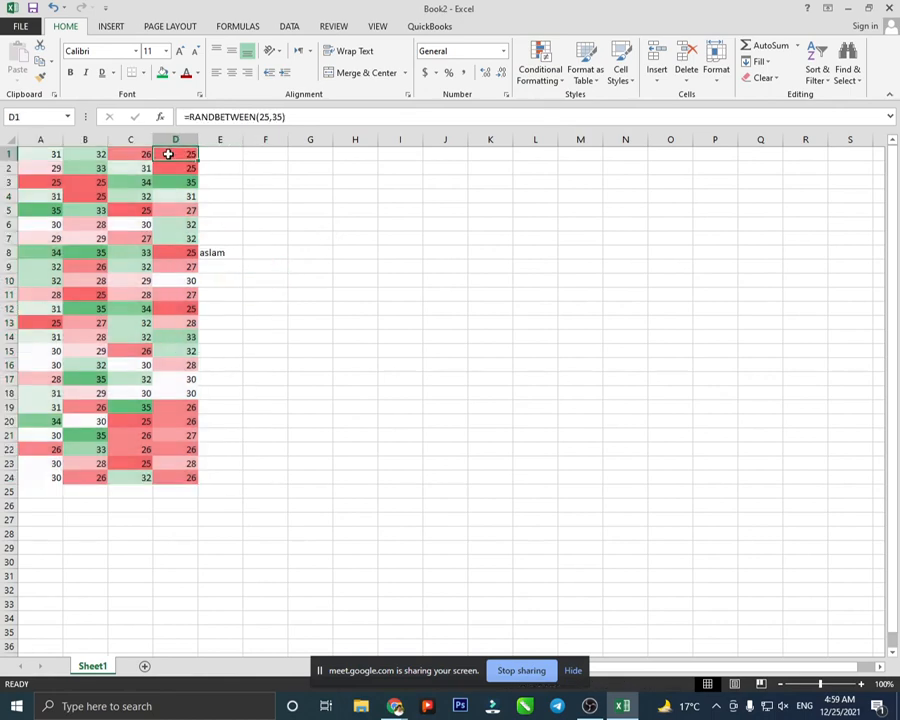
{"action": "left_click", "coordinate": [182, 251]}
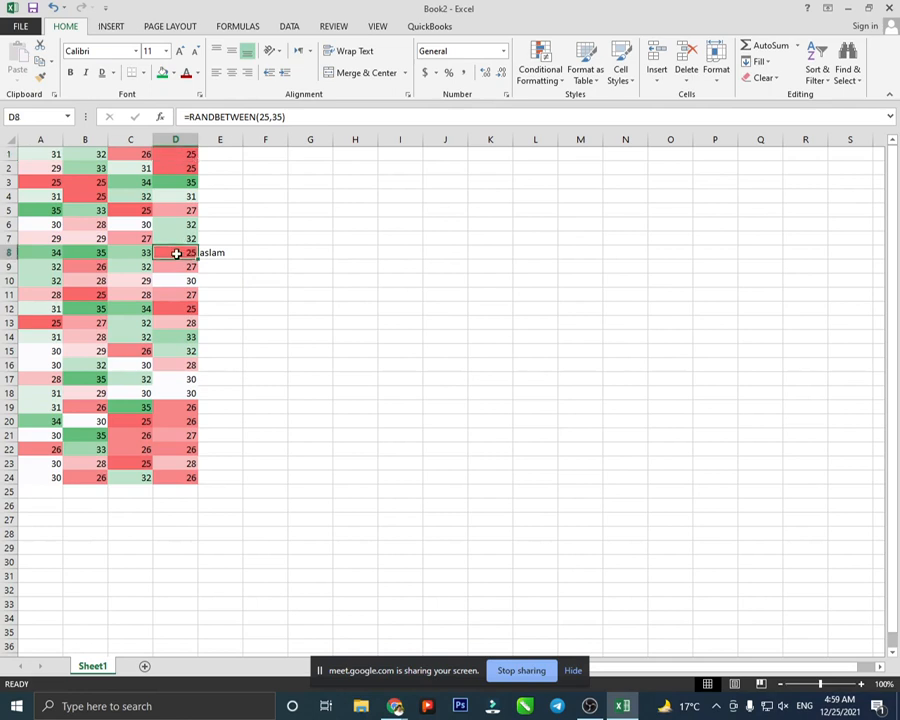
{"action": "left_click", "coordinate": [88, 309]}
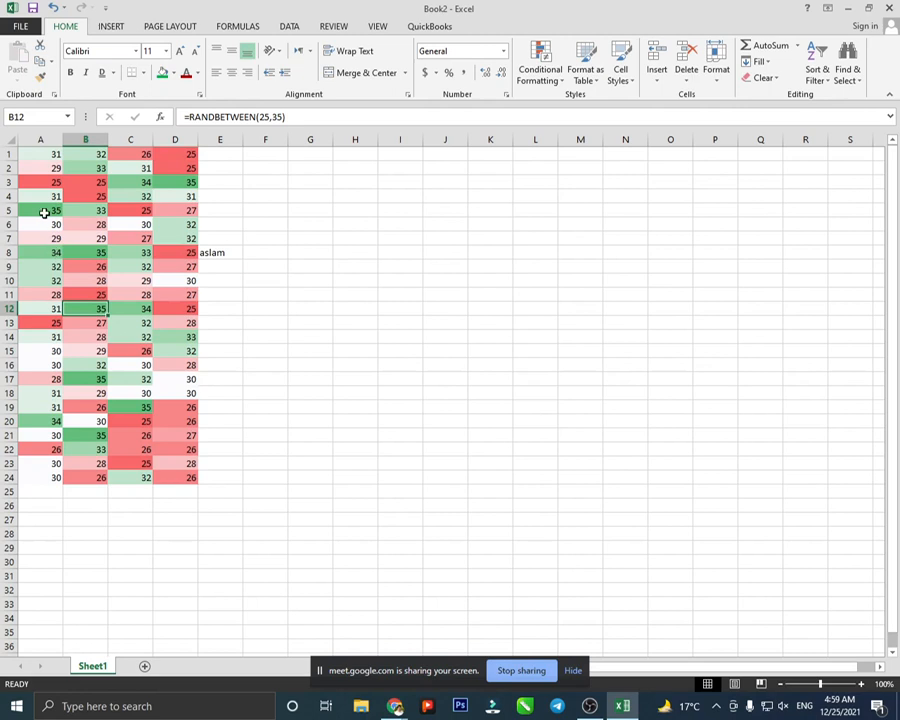
{"action": "left_click", "coordinate": [44, 209]}
{"action": "left_click", "coordinate": [171, 185]}
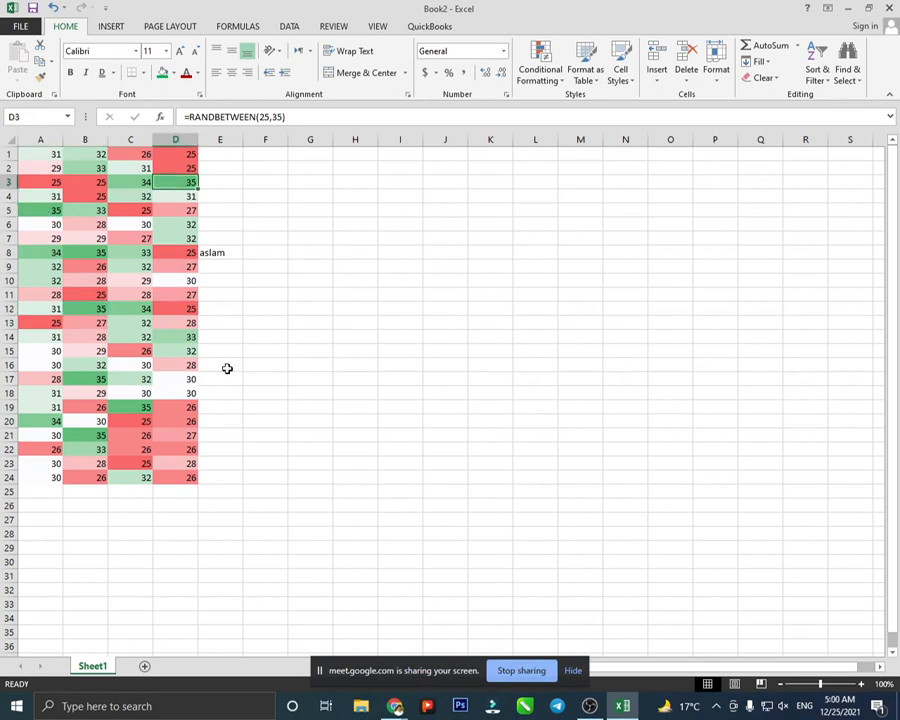
{"action": "key", "text": "ctrl+z"}
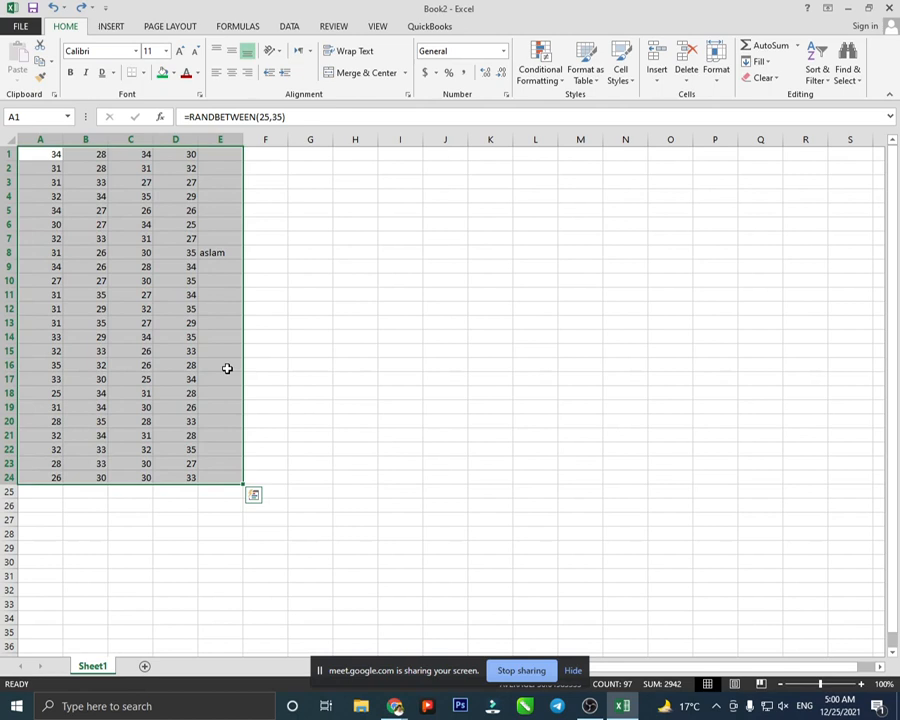
{"action": "left_click", "coordinate": [530, 84]}
{"action": "mouse_move", "coordinate": [598, 229]}
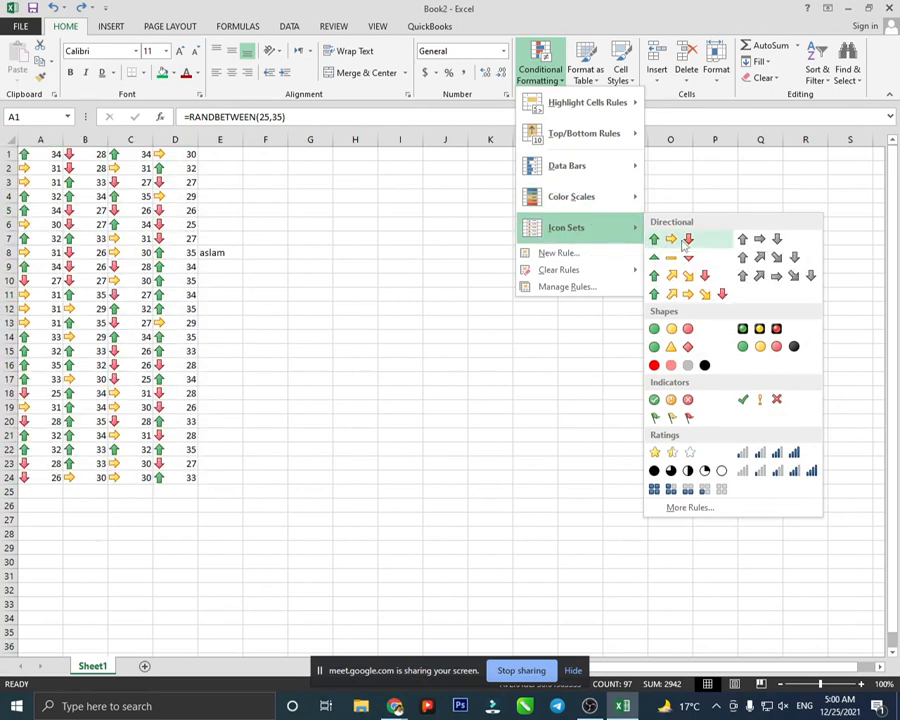
{"action": "left_click", "coordinate": [688, 243]}
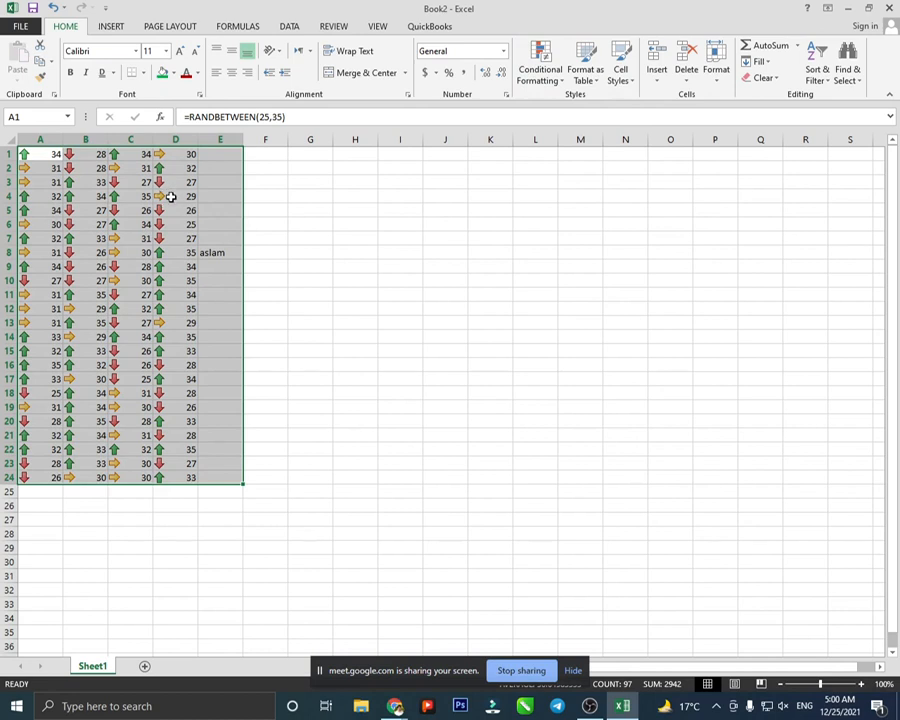
{"action": "key", "text": "ctrl+z"}
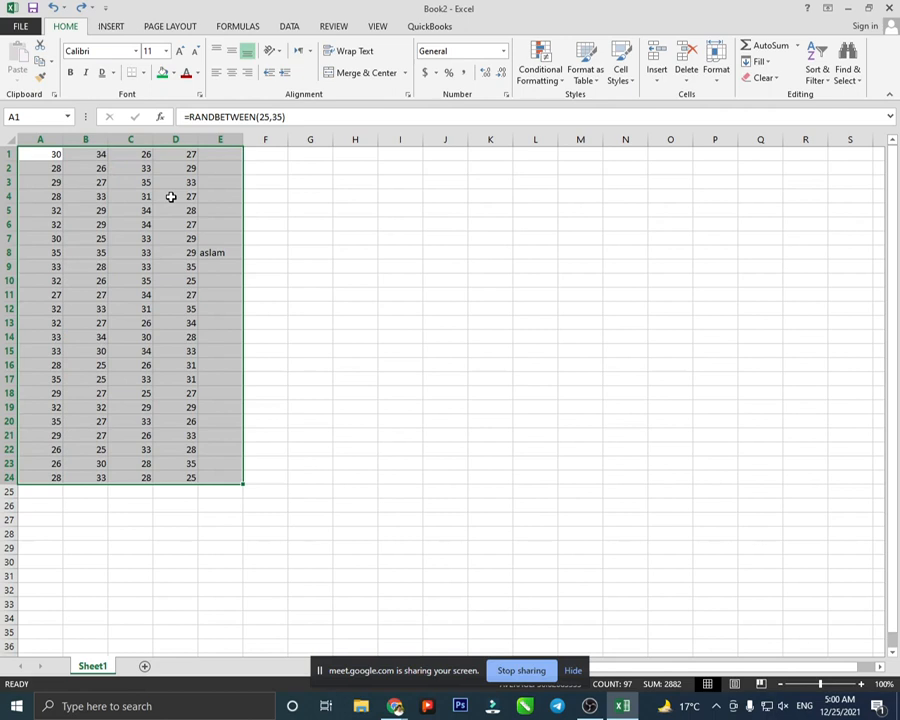
{"action": "left_click", "coordinate": [540, 84]}
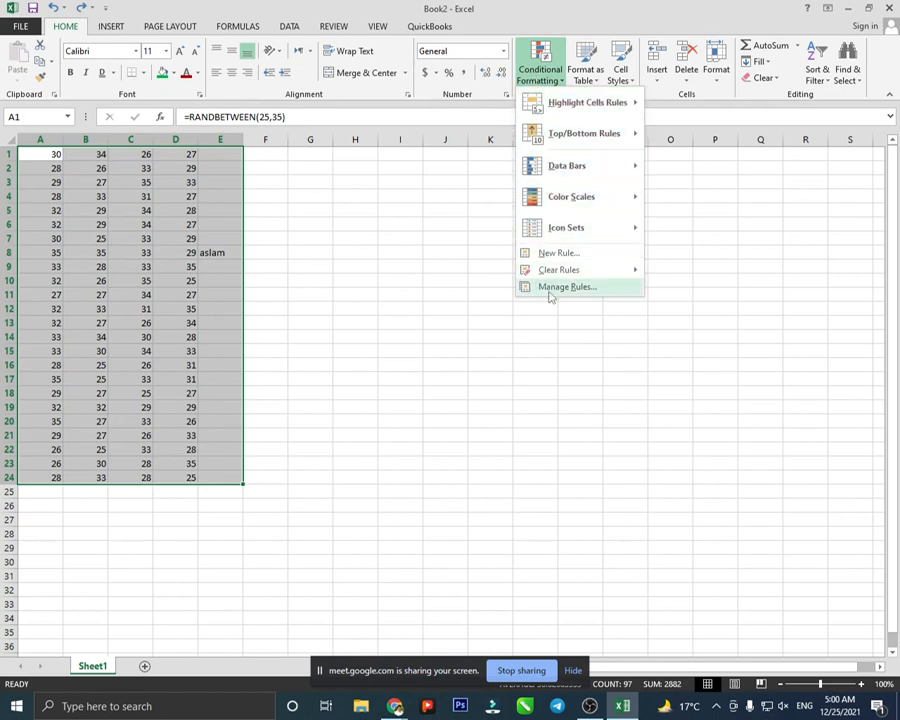
{"action": "left_click", "coordinate": [420, 241]}
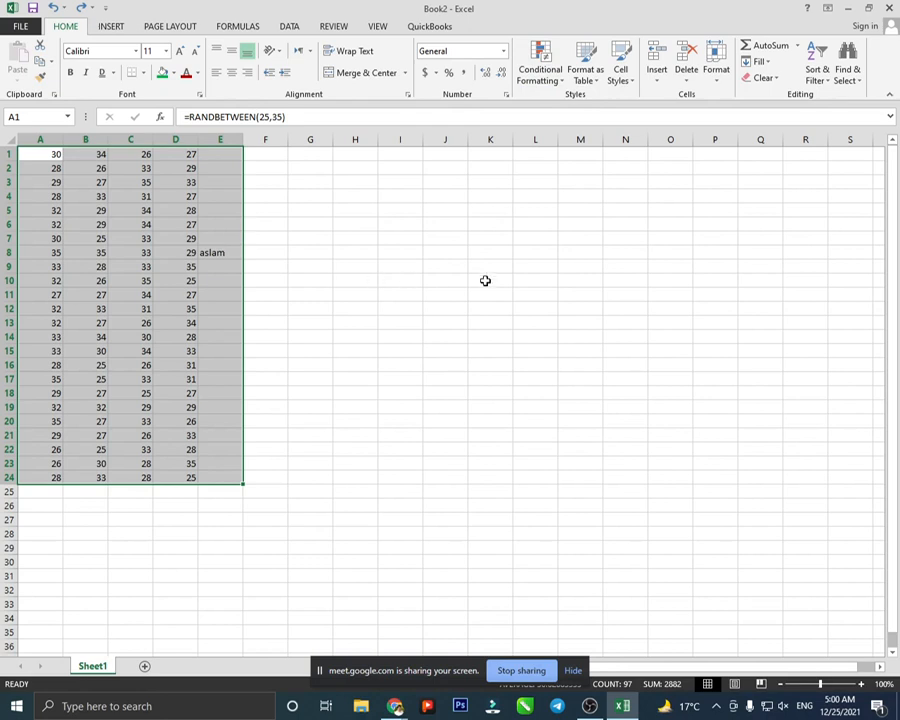
{"action": "left_click", "coordinate": [591, 87]}
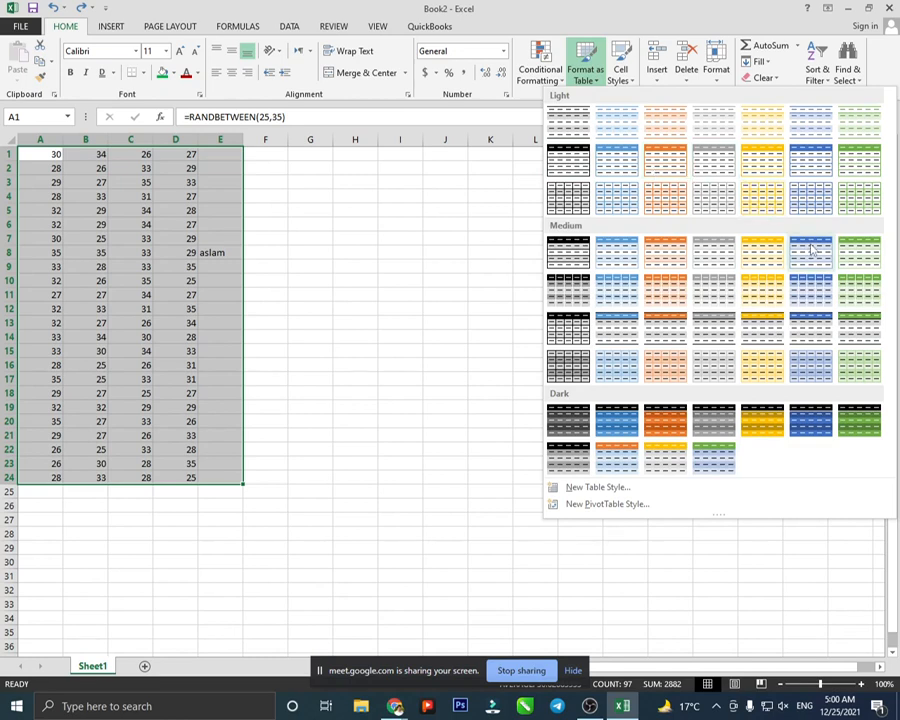
{"action": "left_click", "coordinate": [811, 157]}
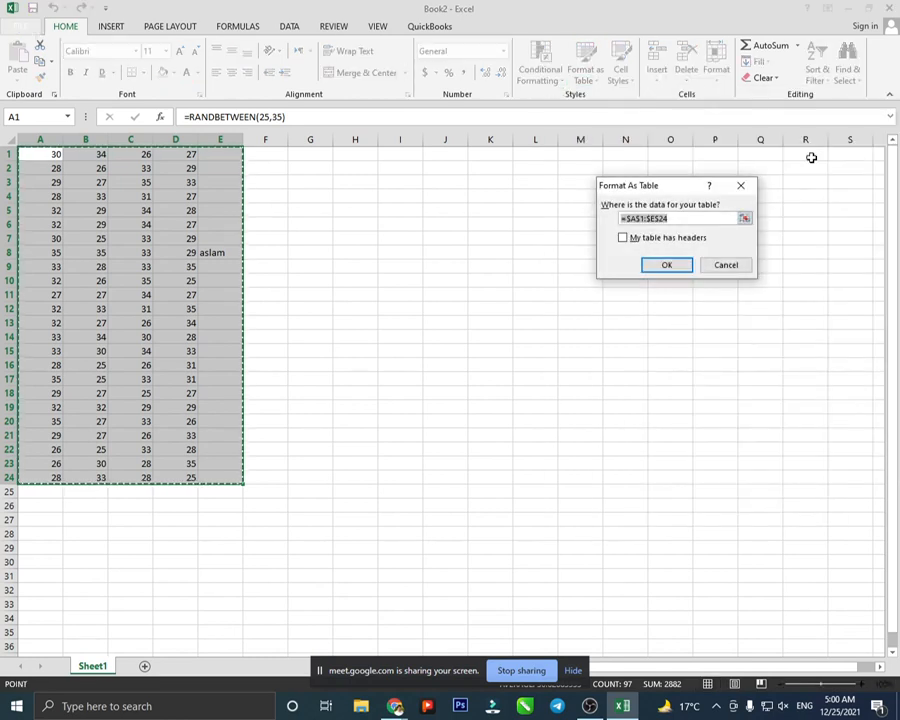
{"action": "left_click", "coordinate": [667, 264]}
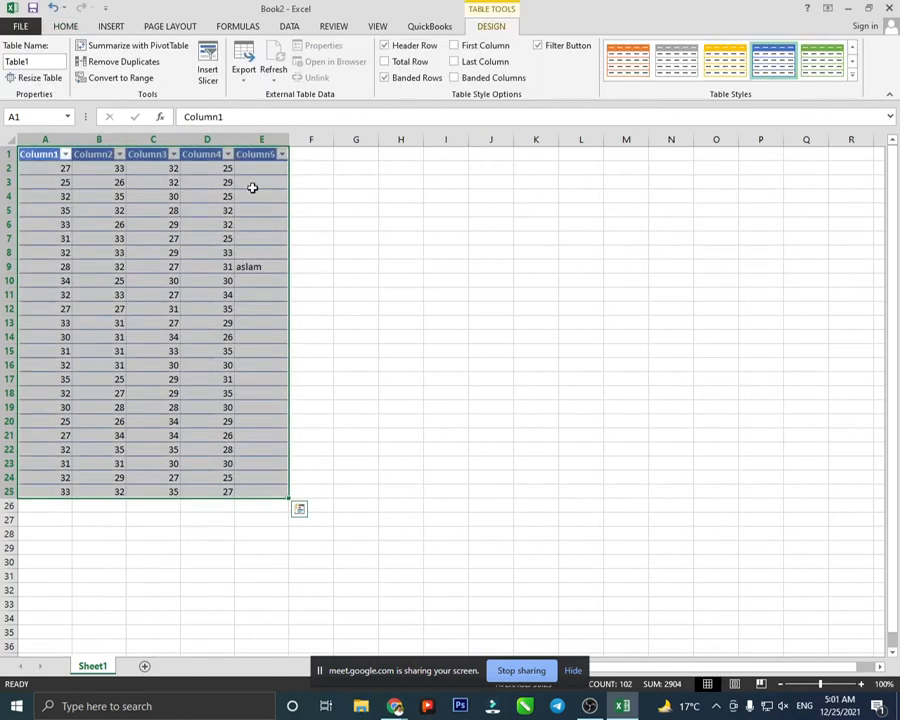
{"action": "left_click_drag", "start_coordinate": [315, 187], "coordinate": [315, 184]}
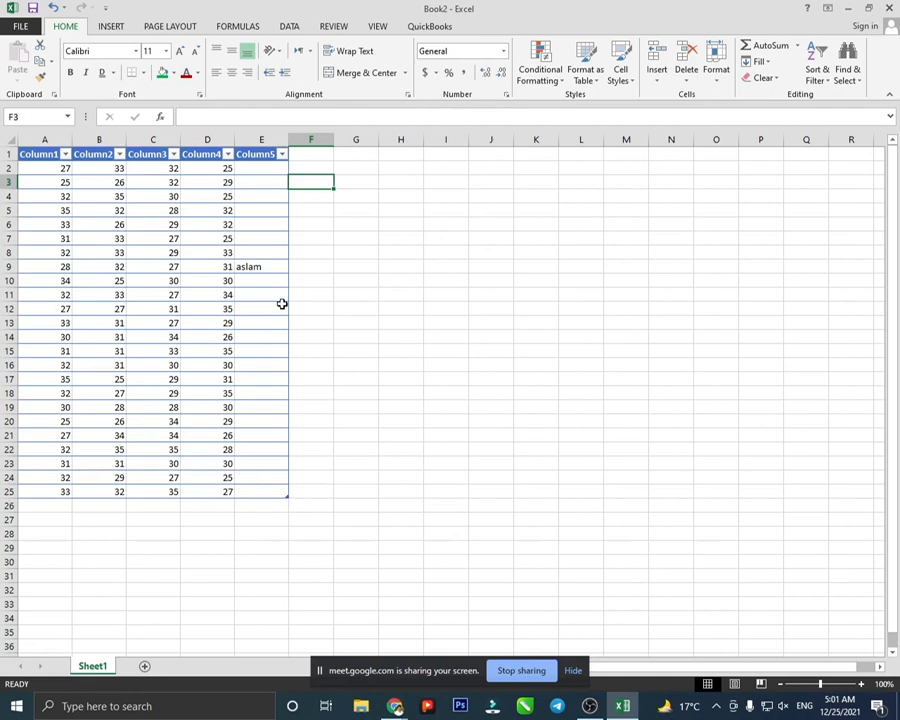
{"action": "key", "text": "ctrl+z"}
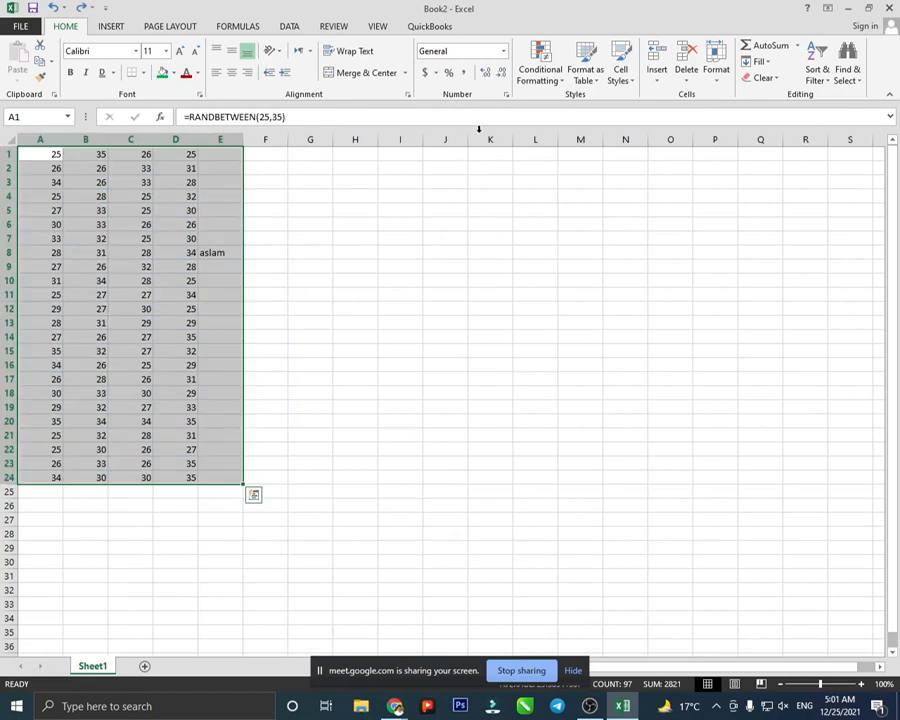
- Browse the Format as Table and Cell Styles galleries without applying any, then show Insert's choices
{"action": "left_click", "coordinate": [578, 62]}
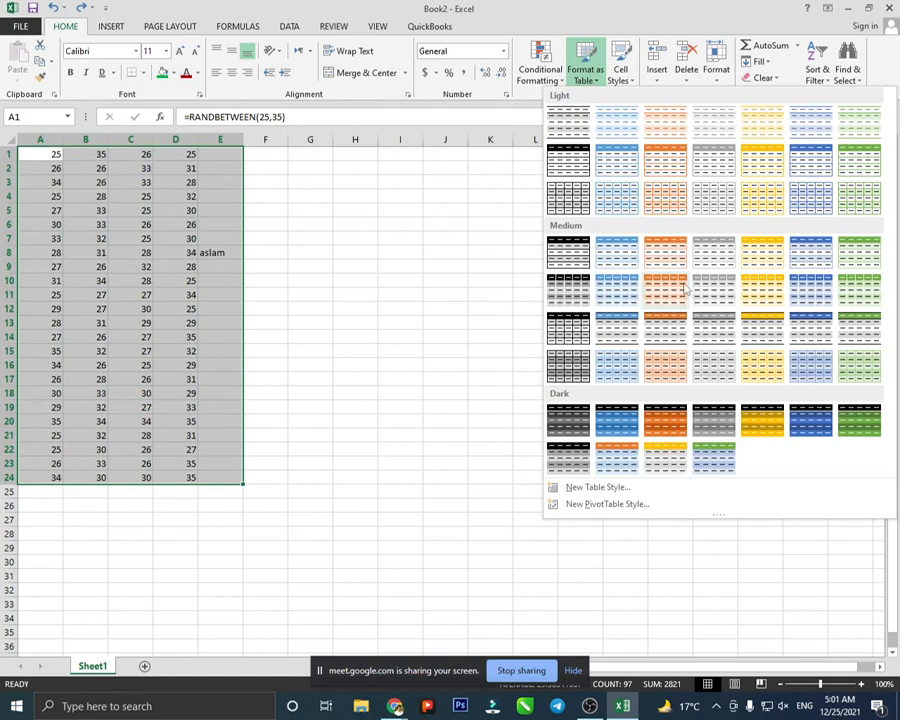
{"action": "left_click", "coordinate": [416, 298]}
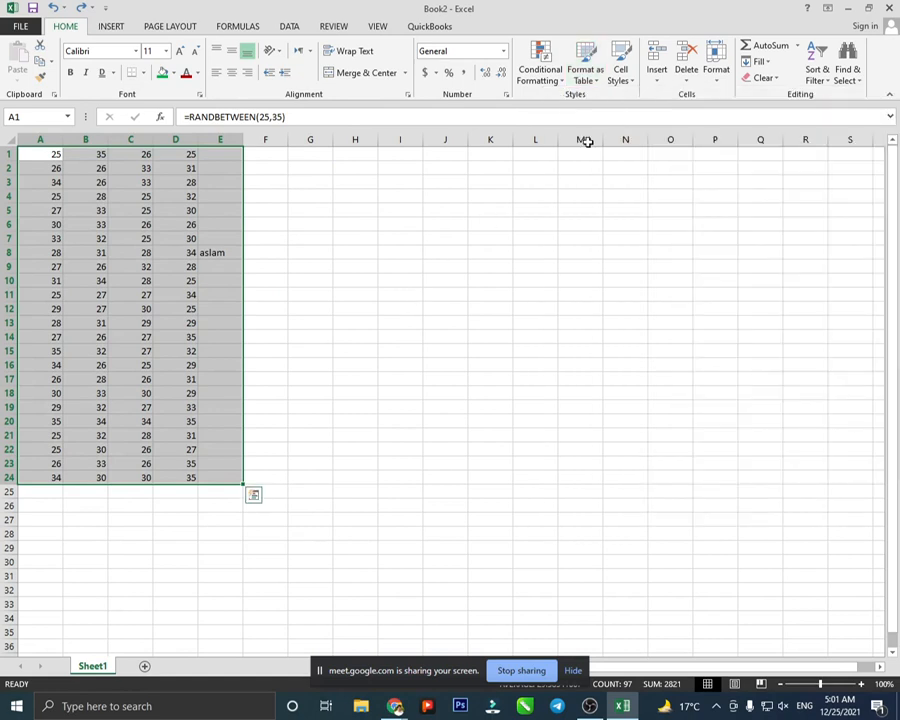
{"action": "left_click", "coordinate": [620, 75]}
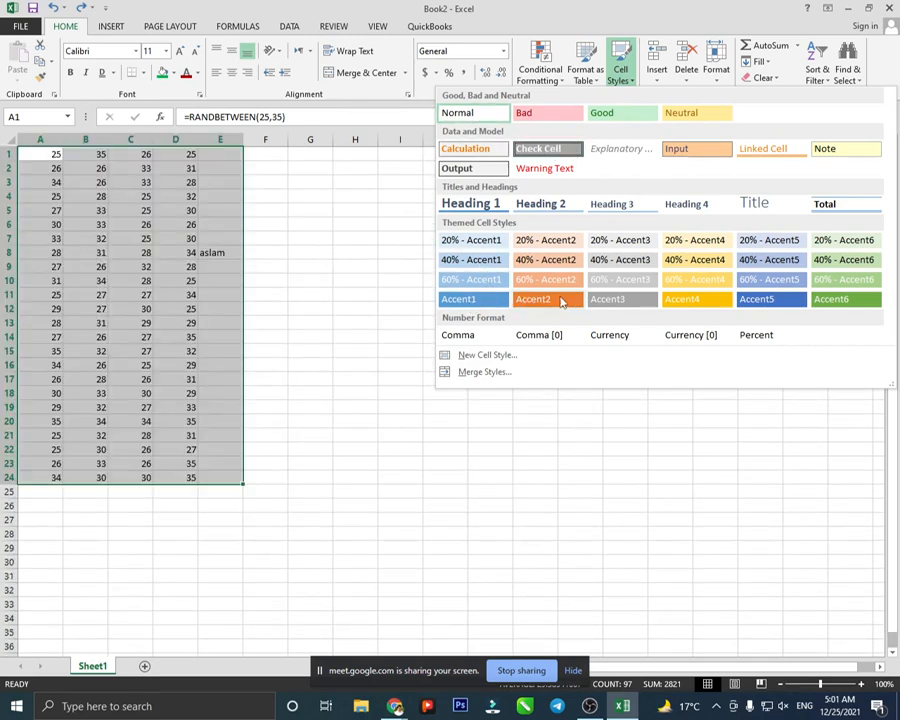
{"action": "left_click", "coordinate": [324, 232]}
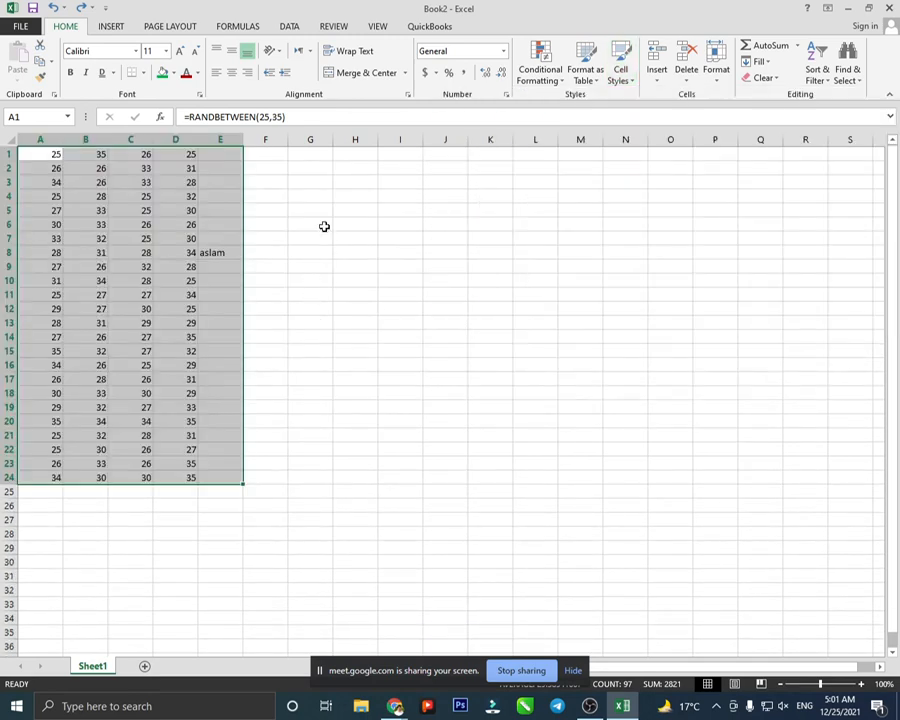
{"action": "left_click", "coordinate": [660, 76]}
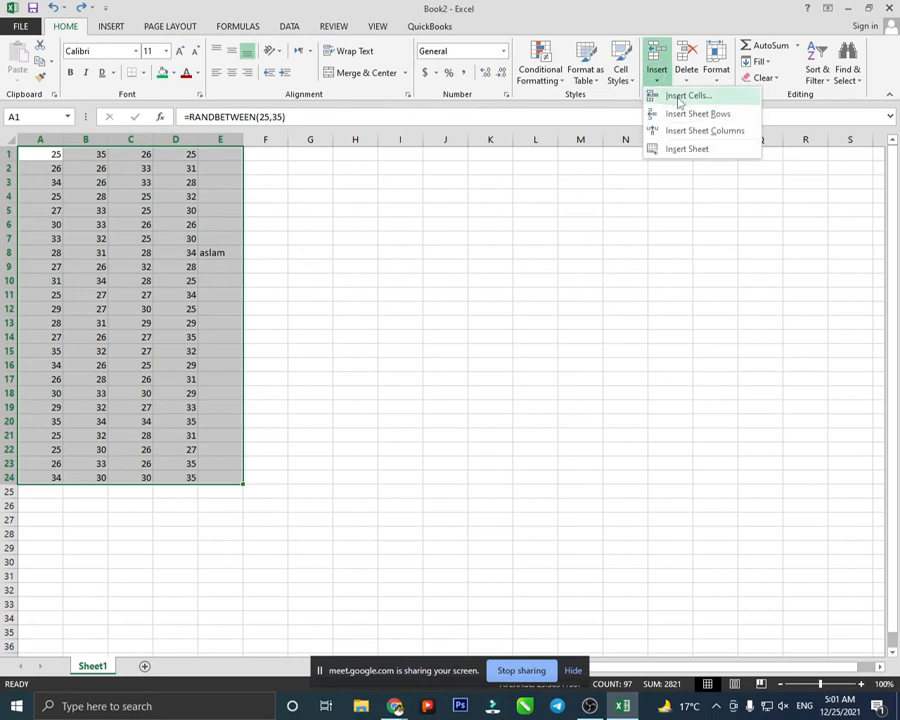
- Try inserting cells shifted right and blank sheet rows, undoing each
{"action": "left_click", "coordinate": [665, 96]}
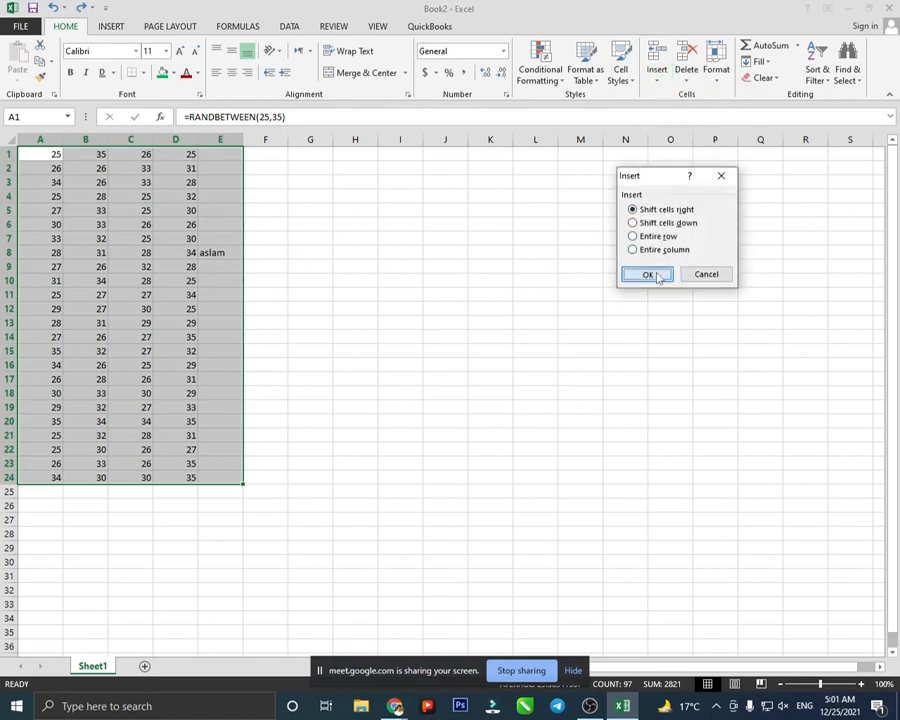
{"action": "left_click", "coordinate": [659, 273]}
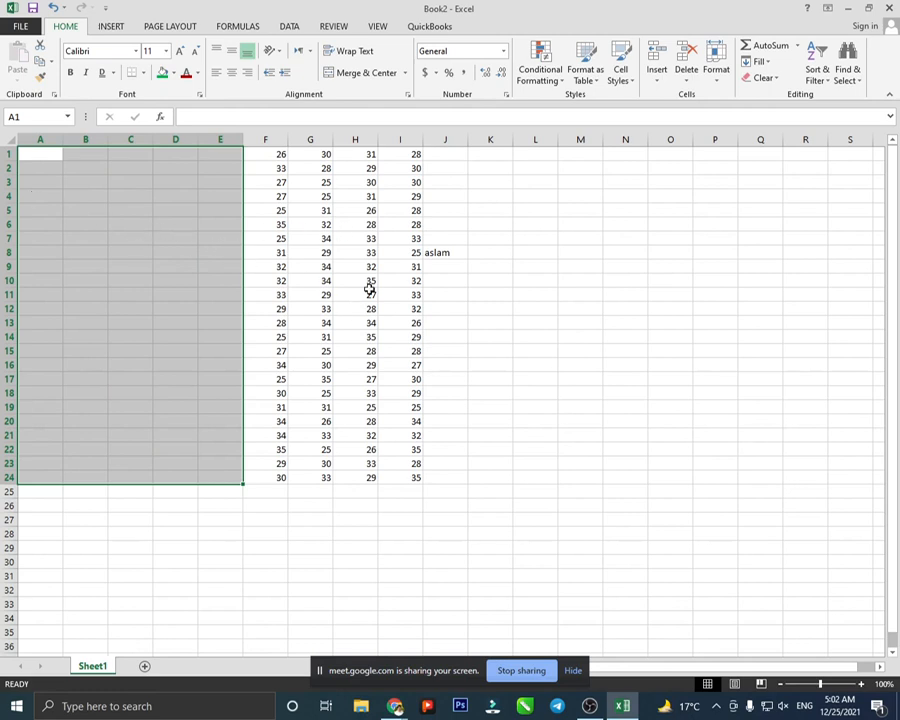
{"action": "key", "text": "ctrl+v"}
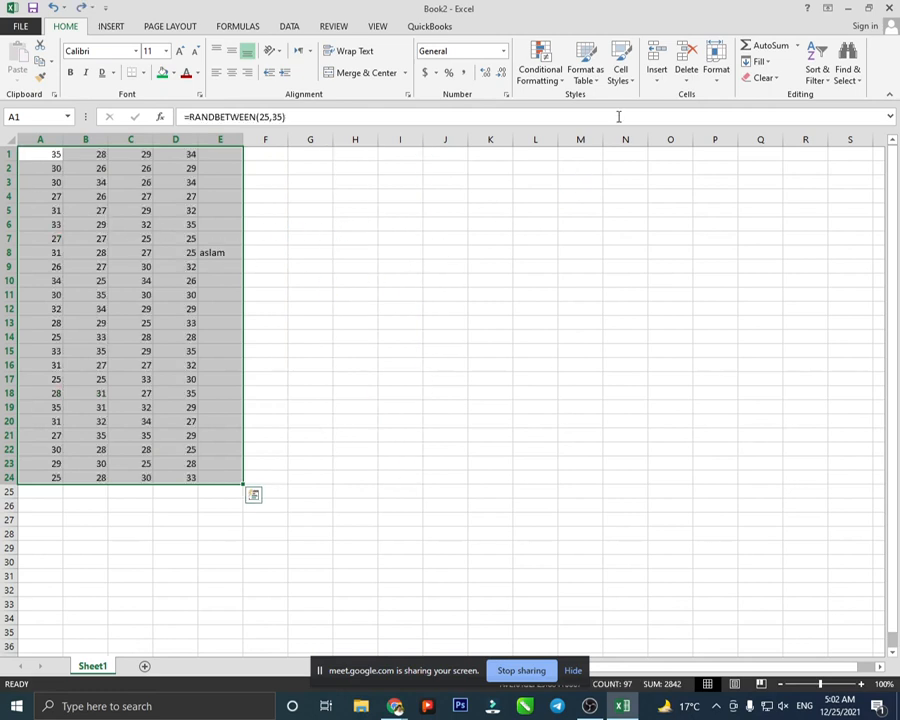
{"action": "left_click", "coordinate": [657, 80]}
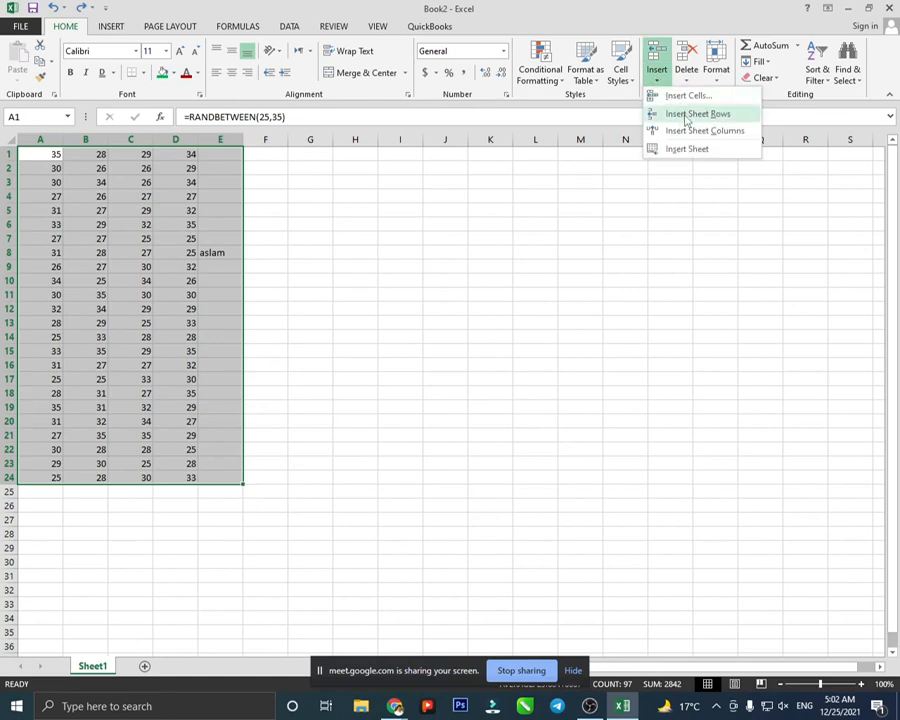
{"action": "left_click", "coordinate": [687, 117]}
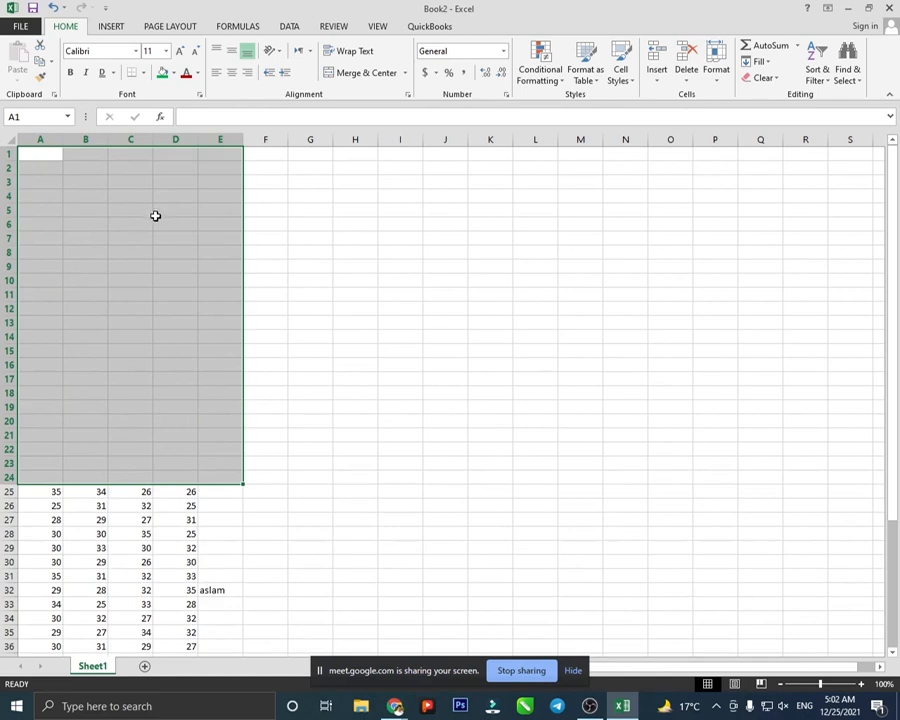
{"action": "key", "text": "ctrl+z"}
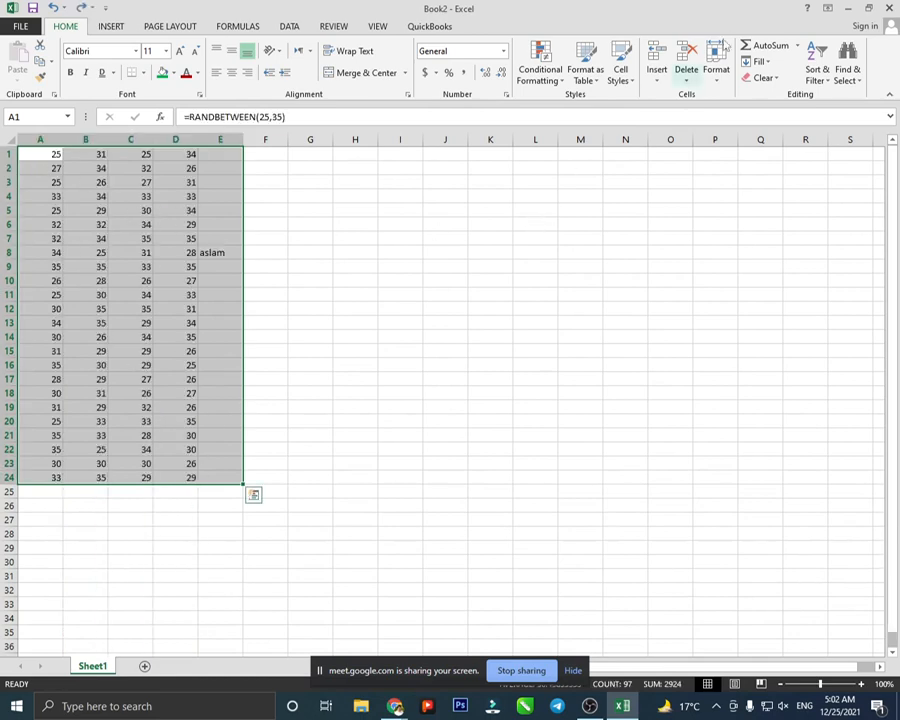
- Insert blank sheet columns before the data and add a new Sheet2
{"action": "left_click", "coordinate": [658, 73]}
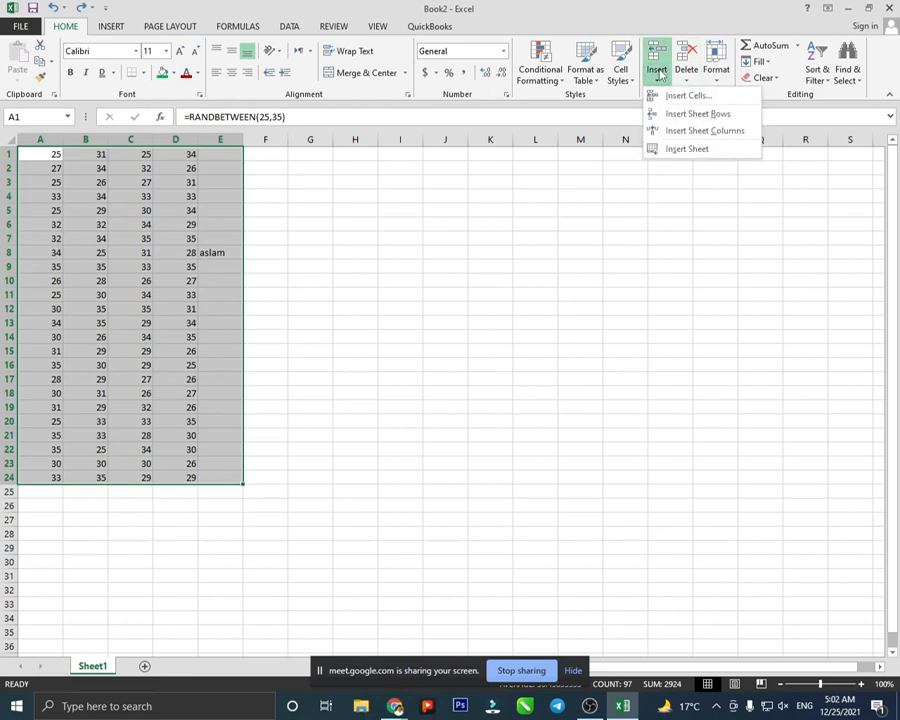
{"action": "left_click", "coordinate": [687, 139]}
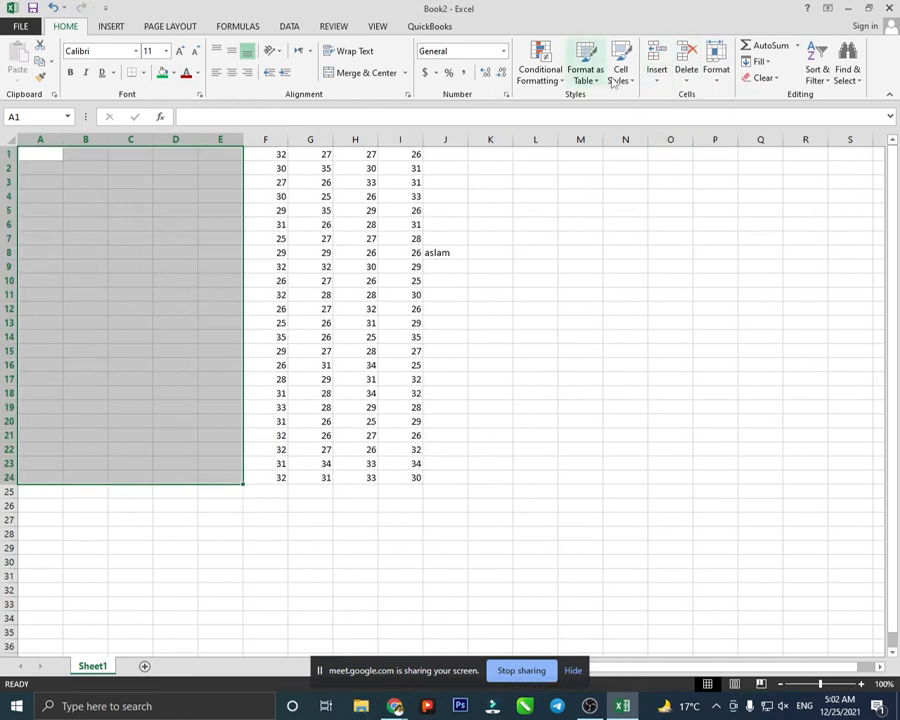
{"action": "left_click", "coordinate": [658, 75]}
{"action": "left_click", "coordinate": [655, 148]}
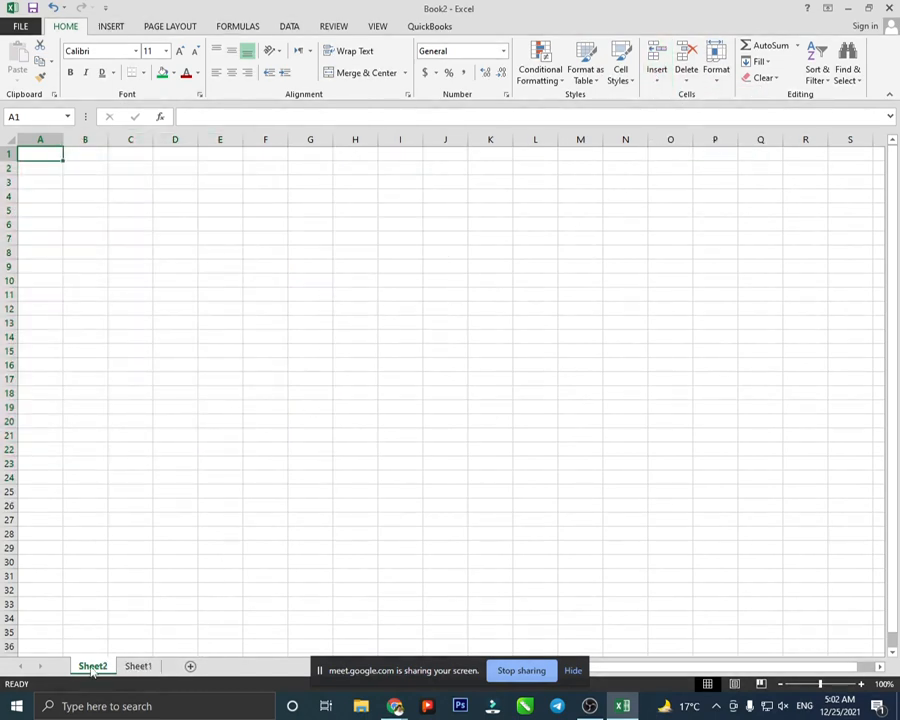
- On Sheet1, look through the Delete and Insert menus without choosing anything
{"action": "left_click", "coordinate": [138, 667]}
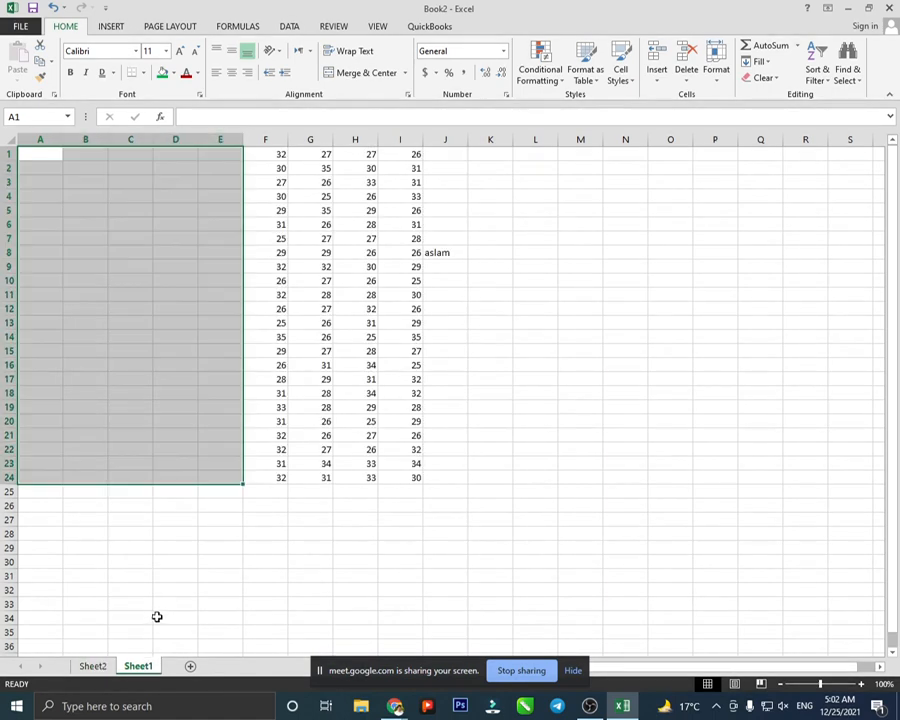
{"action": "left_click", "coordinate": [687, 78]}
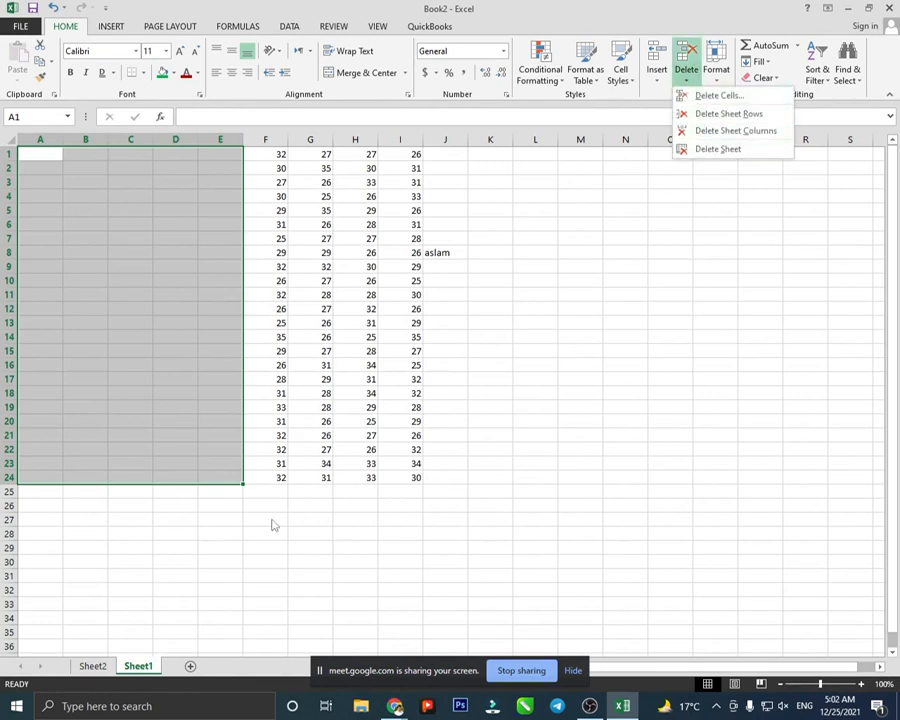
{"action": "left_click", "coordinate": [97, 668]}
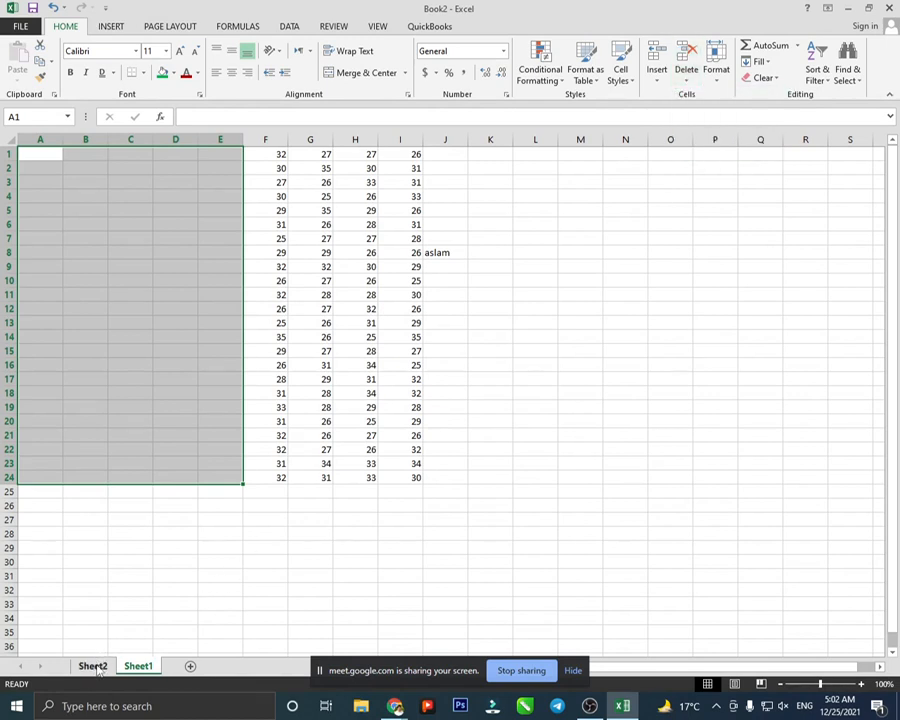
{"action": "left_click", "coordinate": [663, 80]}
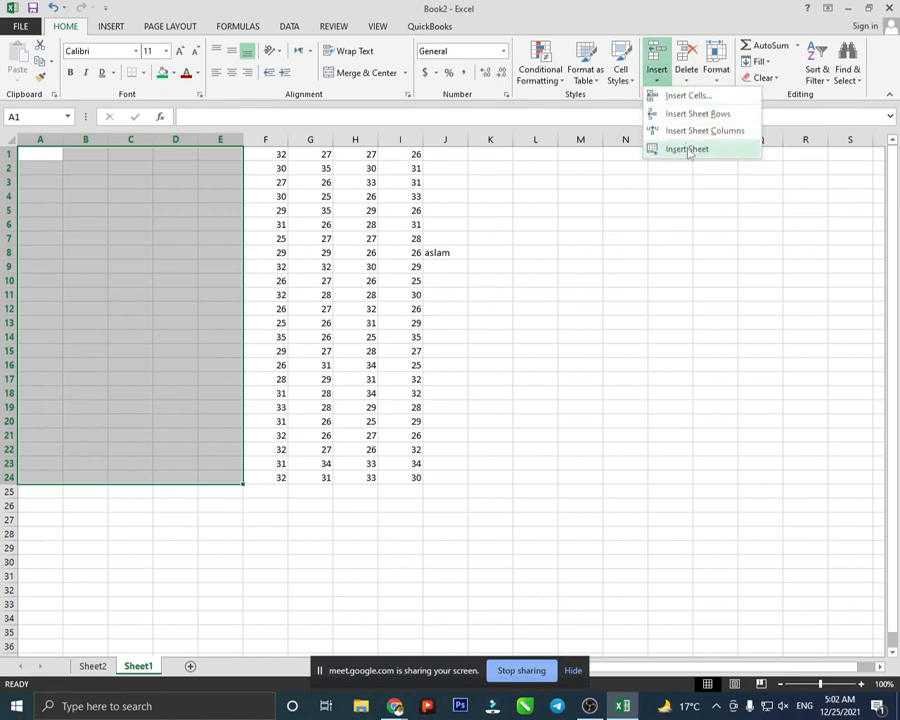
{"action": "left_click", "coordinate": [686, 77]}
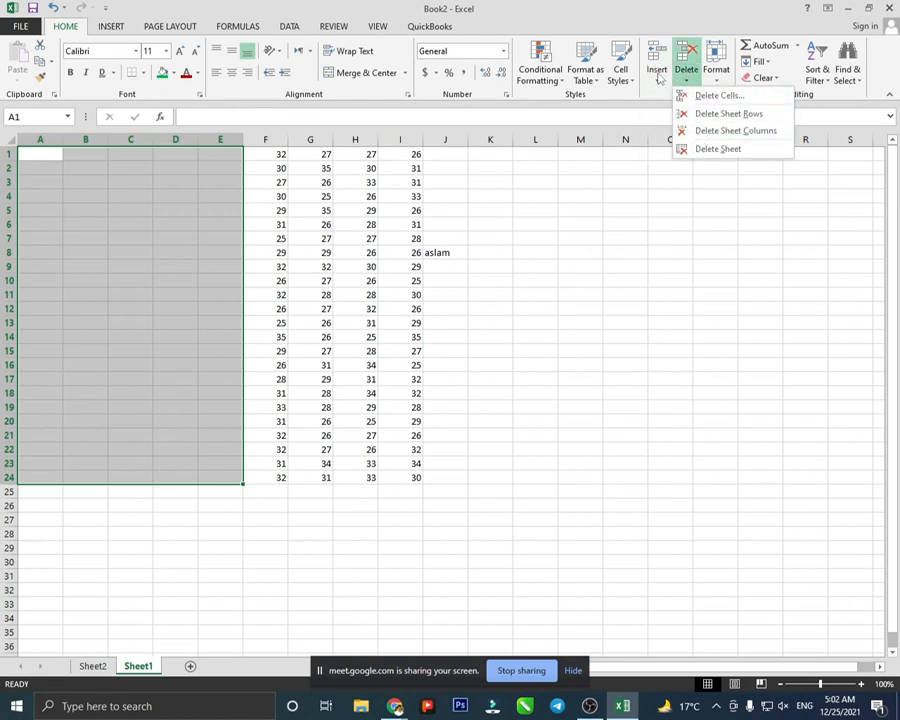
{"action": "left_click", "coordinate": [658, 78]}
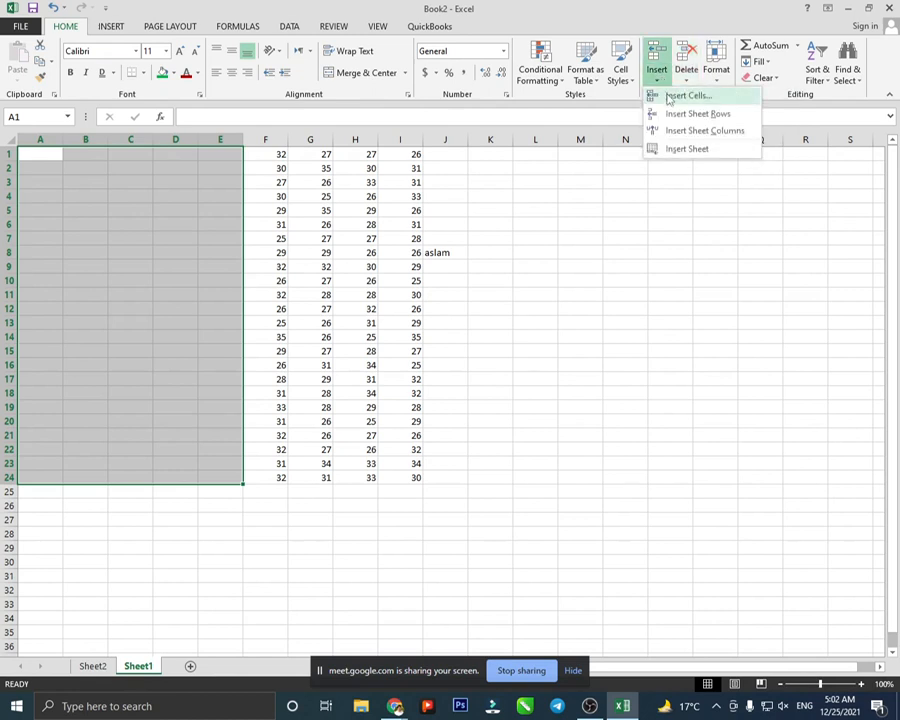
{"action": "left_click", "coordinate": [648, 170]}
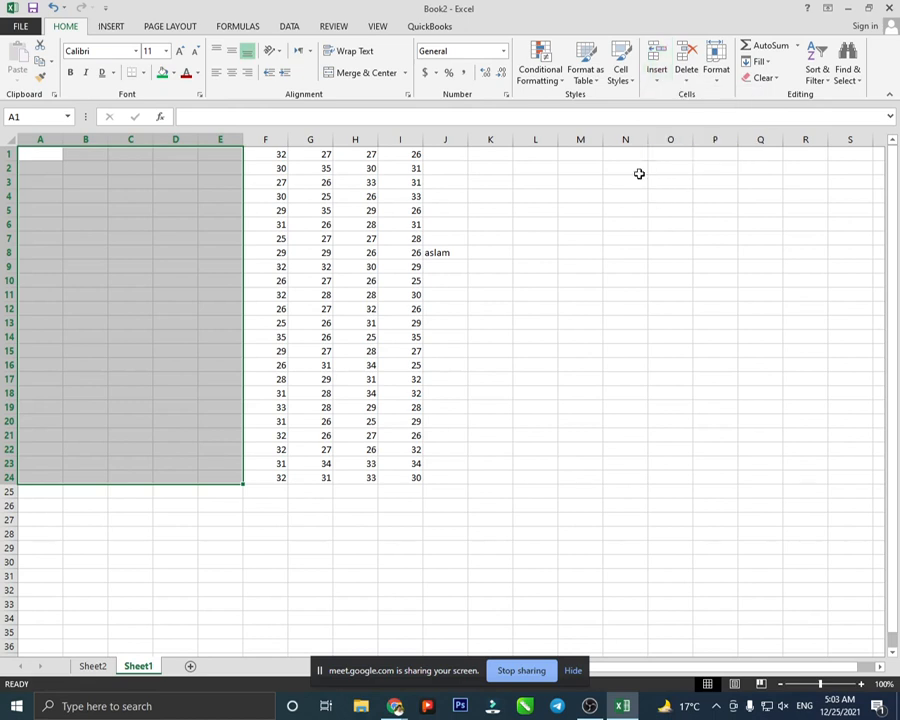
- Add Sheet3 with the + button and check Sheet2 before returning to Sheet1
{"action": "left_click", "coordinate": [188, 666]}
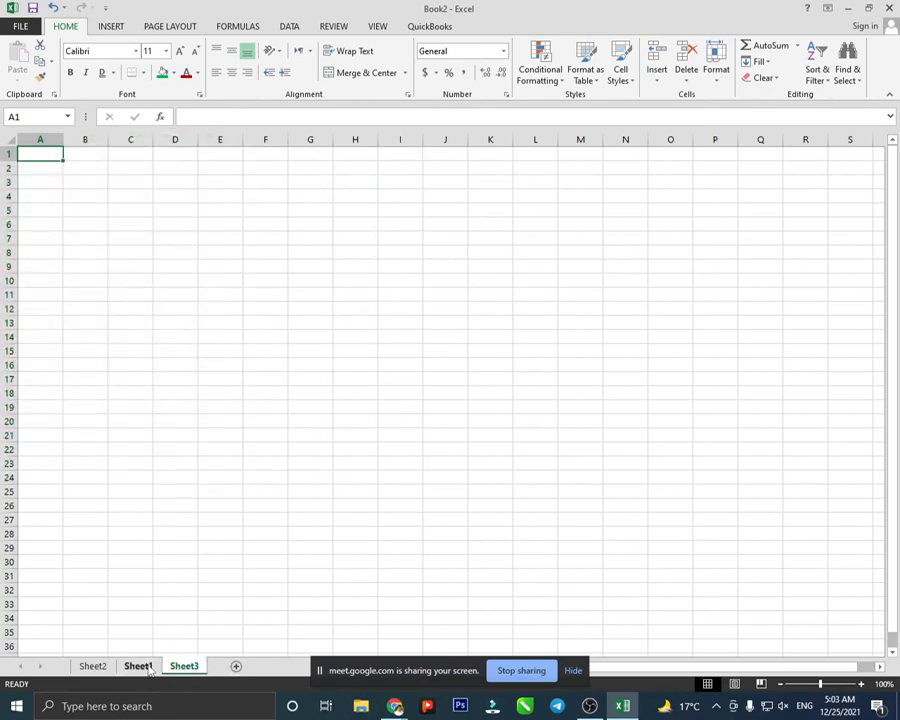
{"action": "left_click", "coordinate": [146, 667]}
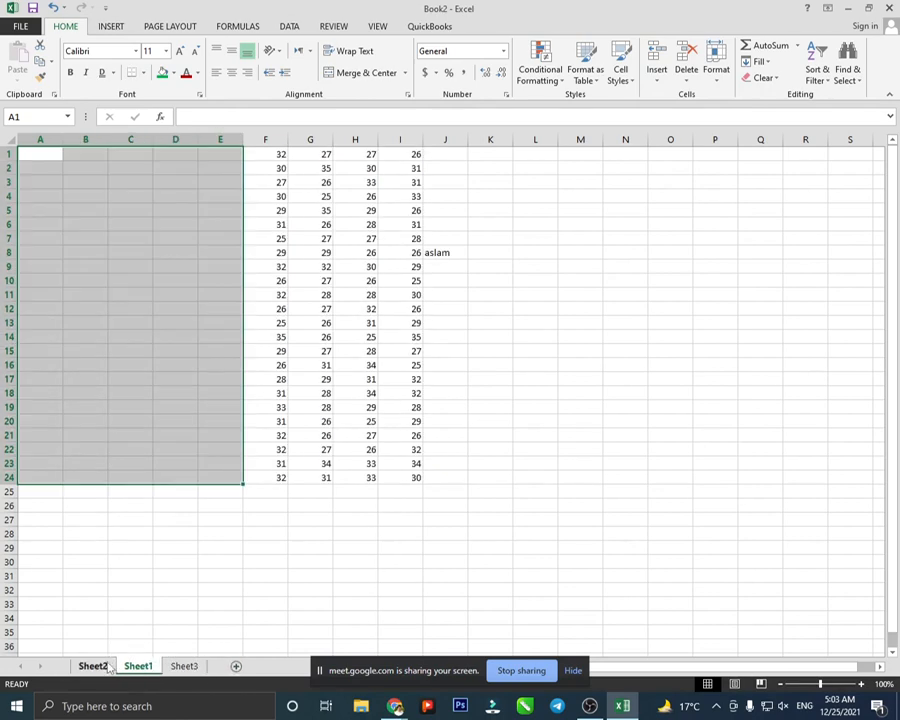
{"action": "left_click", "coordinate": [96, 666]}
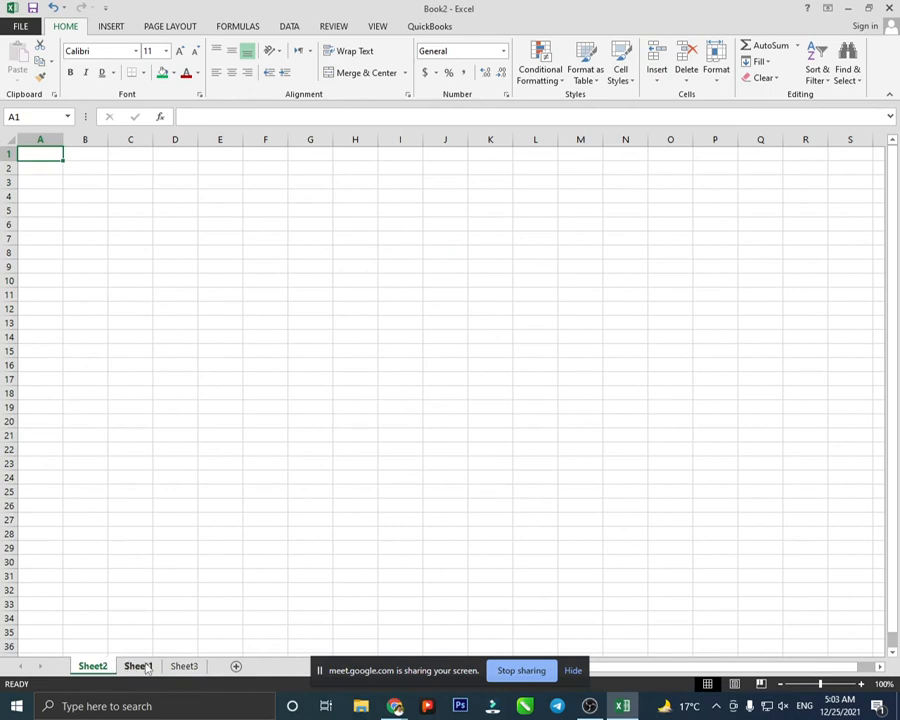
{"action": "left_click", "coordinate": [146, 667]}
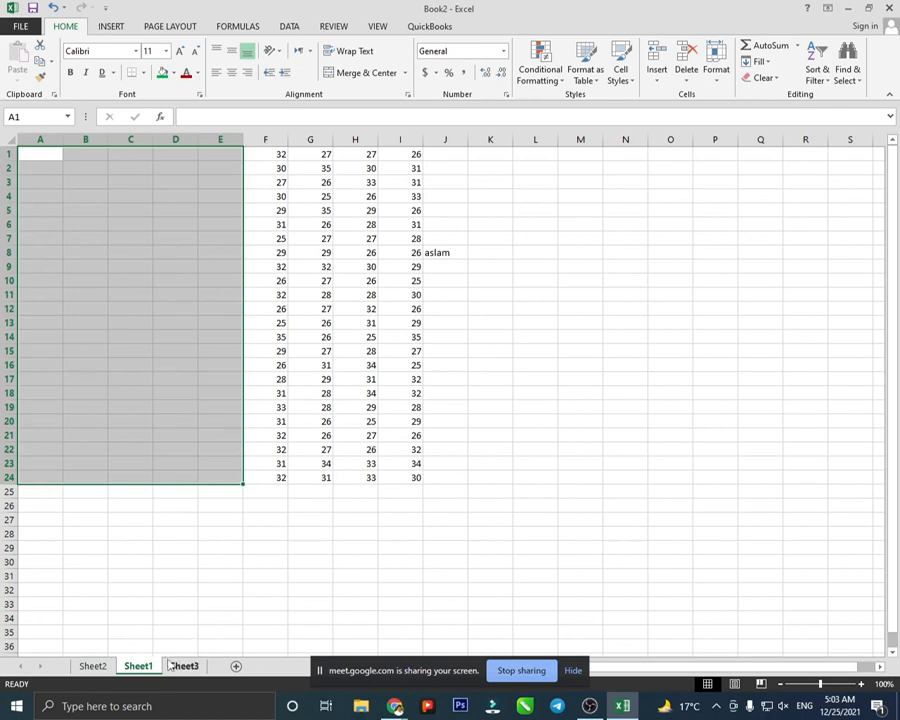
{"action": "right_click", "coordinate": [155, 661]}
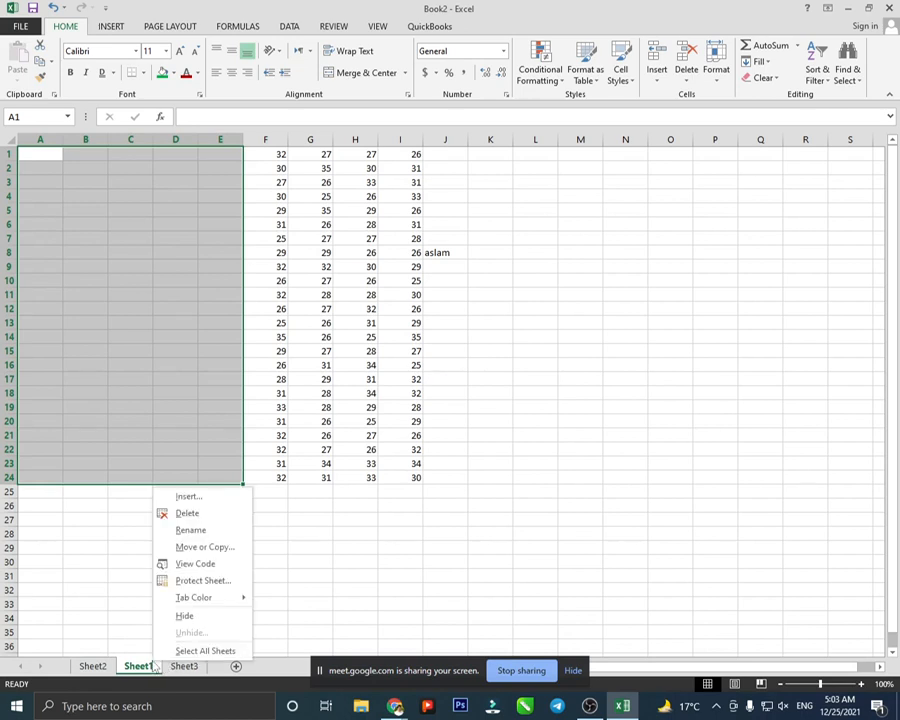
{"action": "left_click", "coordinate": [189, 582]}
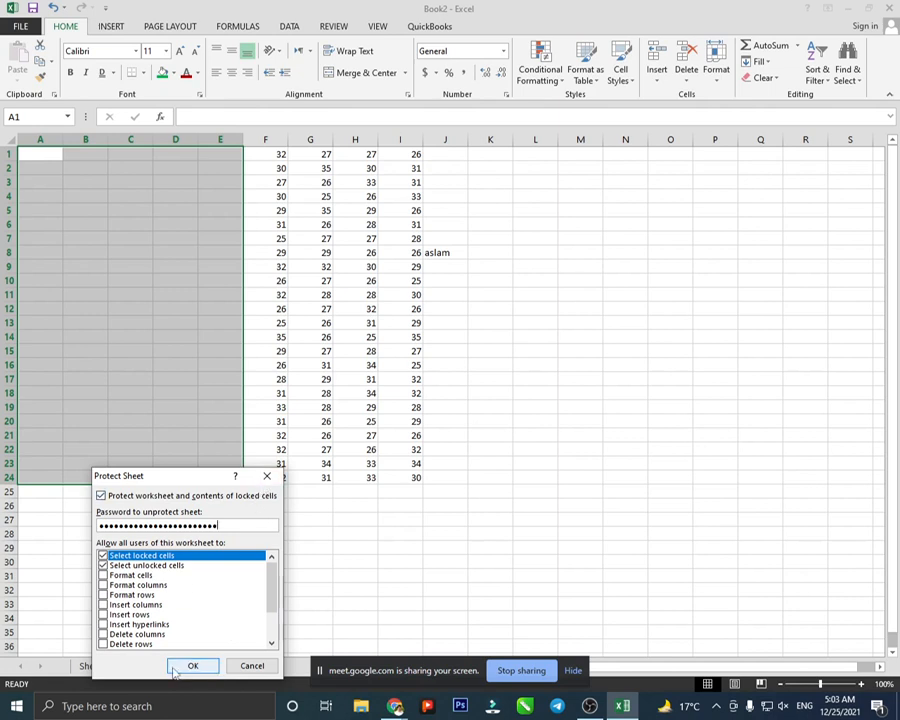
{"action": "left_click", "coordinate": [267, 476]}
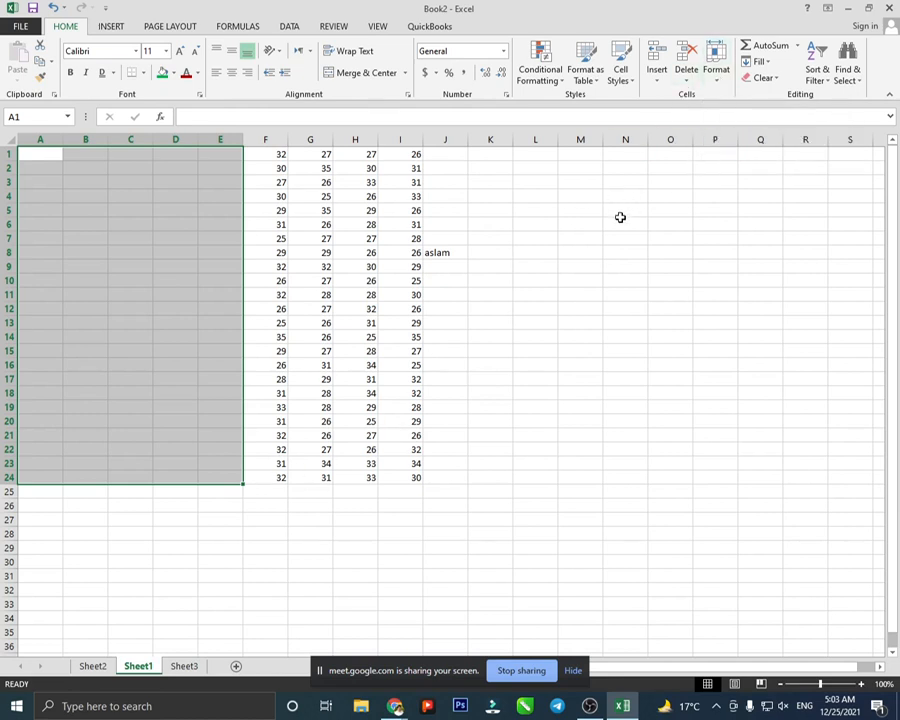
- Undo the inserted cells, then drag the number block to E6:I29 and back to A1
{"action": "key", "text": "ctrl+z"}
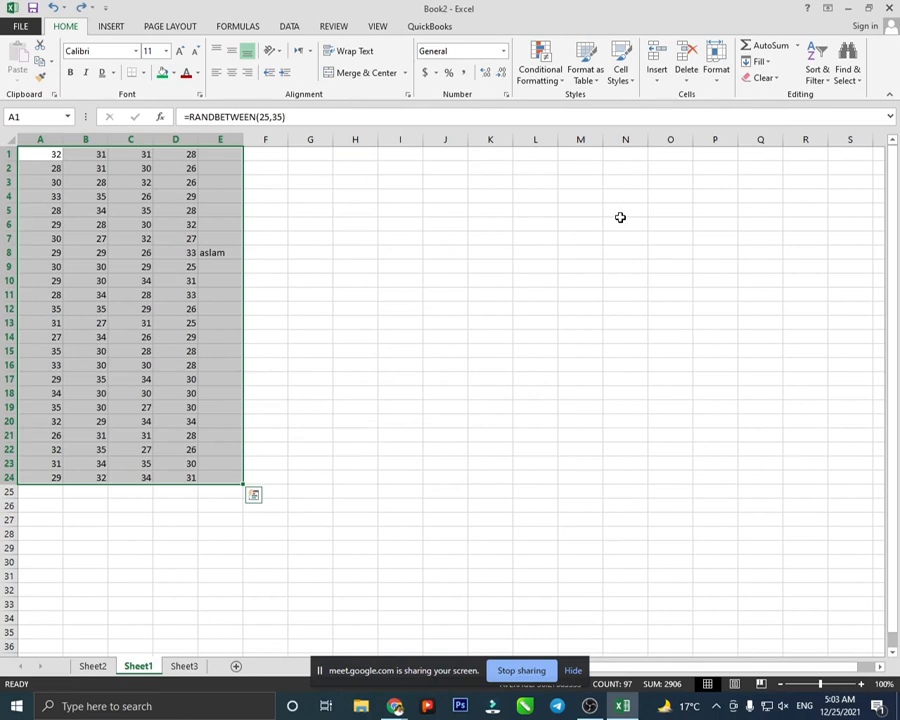
{"action": "left_click", "coordinate": [303, 313]}
{"action": "left_click_drag", "start_coordinate": [36, 151], "coordinate": [215, 479]}
{"action": "left_click_drag", "start_coordinate": [244, 218], "coordinate": [759, 362]}
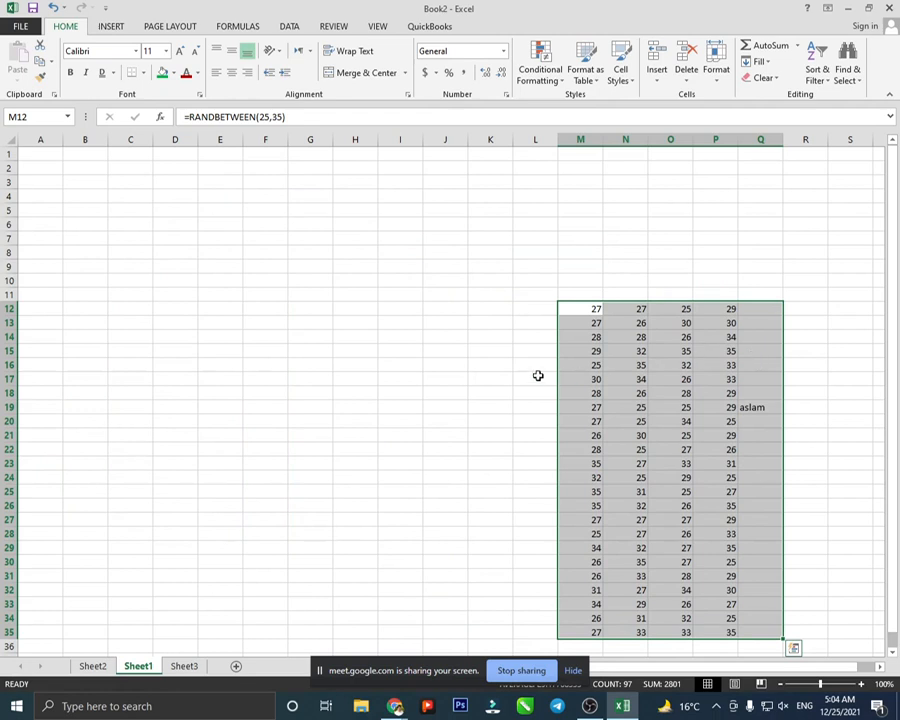
{"action": "left_click_drag", "start_coordinate": [557, 350], "coordinate": [40, 177]}
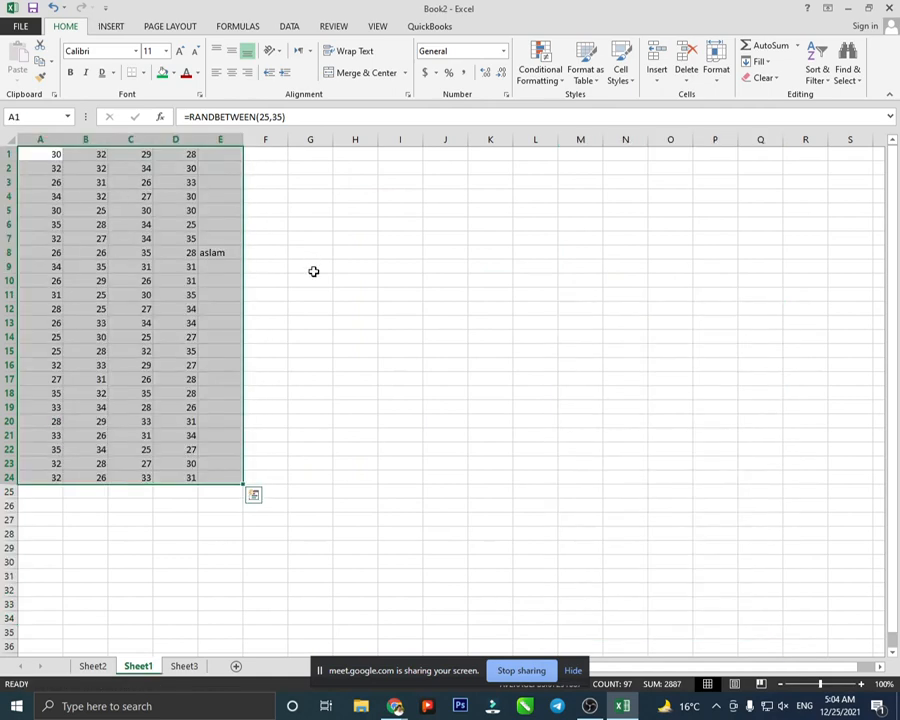
- Move D8's value to J12, undo that move, and select cell J11
{"action": "left_click", "coordinate": [313, 270]}
{"action": "left_click", "coordinate": [191, 254]}
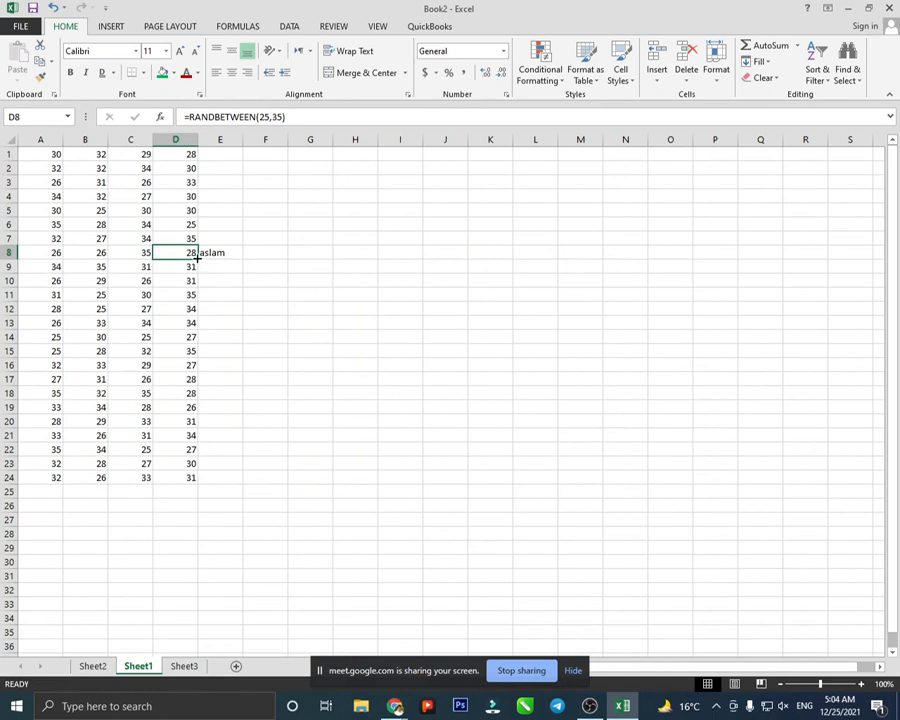
{"action": "left_click_drag", "start_coordinate": [191, 254], "coordinate": [452, 318]}
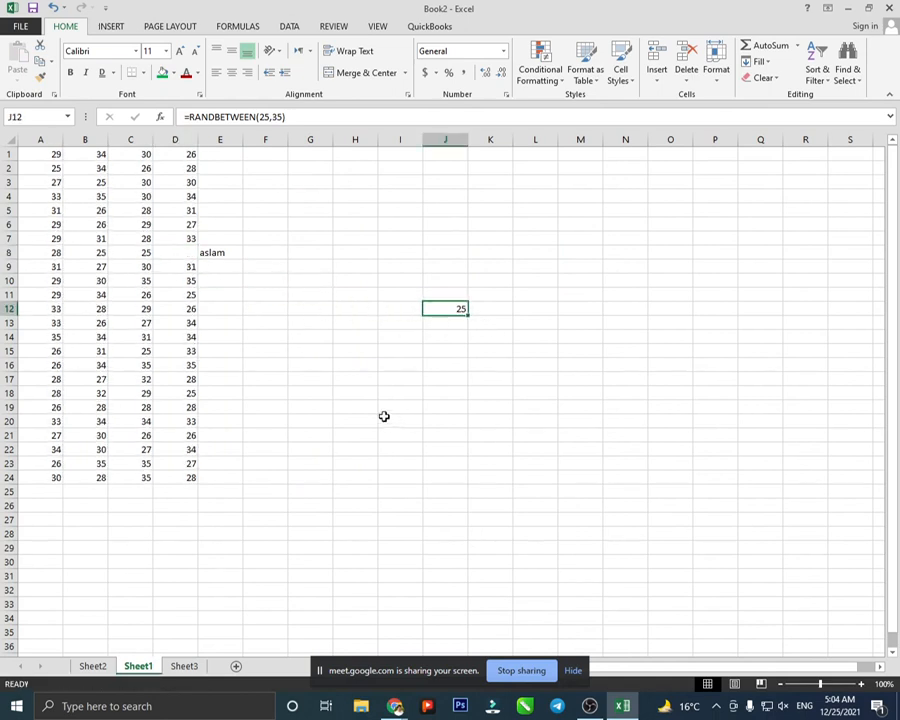
{"action": "left_click", "coordinate": [352, 393]}
{"action": "left_click_drag", "start_coordinate": [535, 336], "coordinate": [430, 292]}
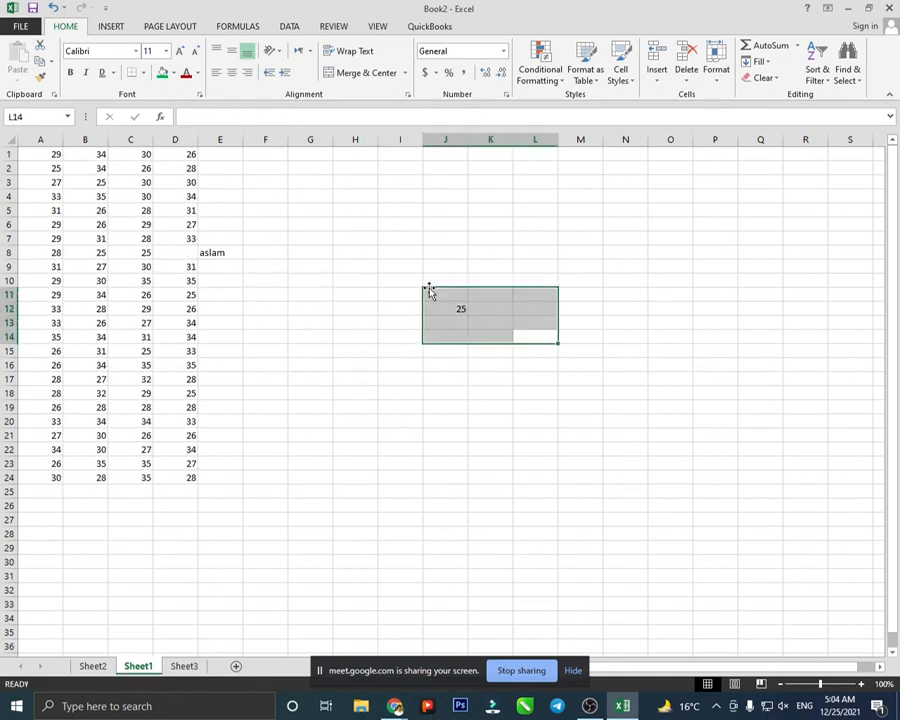
{"action": "key", "text": "ctrl+z"}
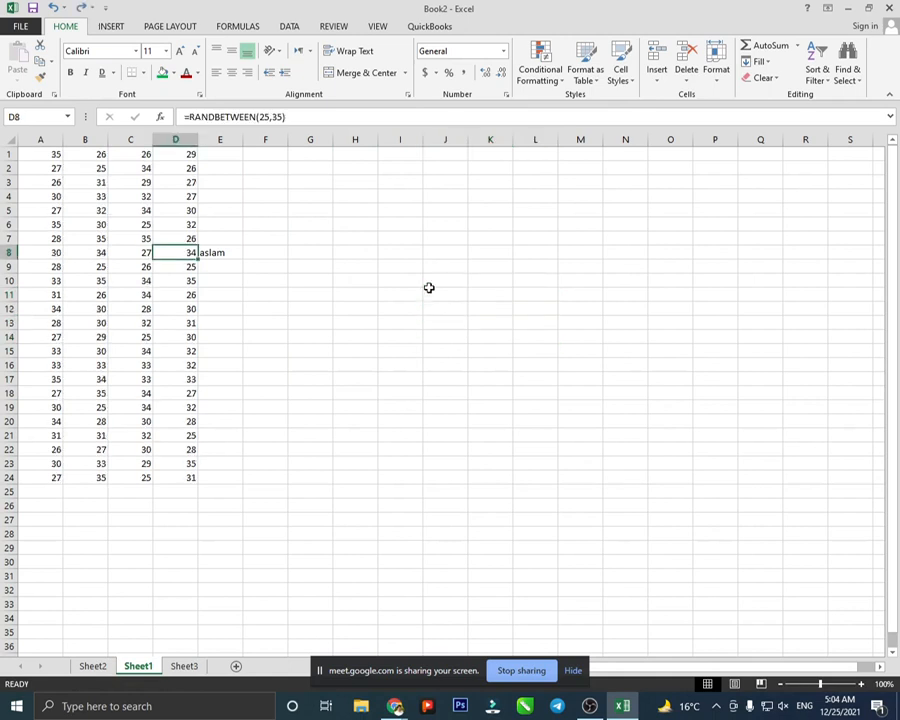
{"action": "left_click", "coordinate": [429, 290]}
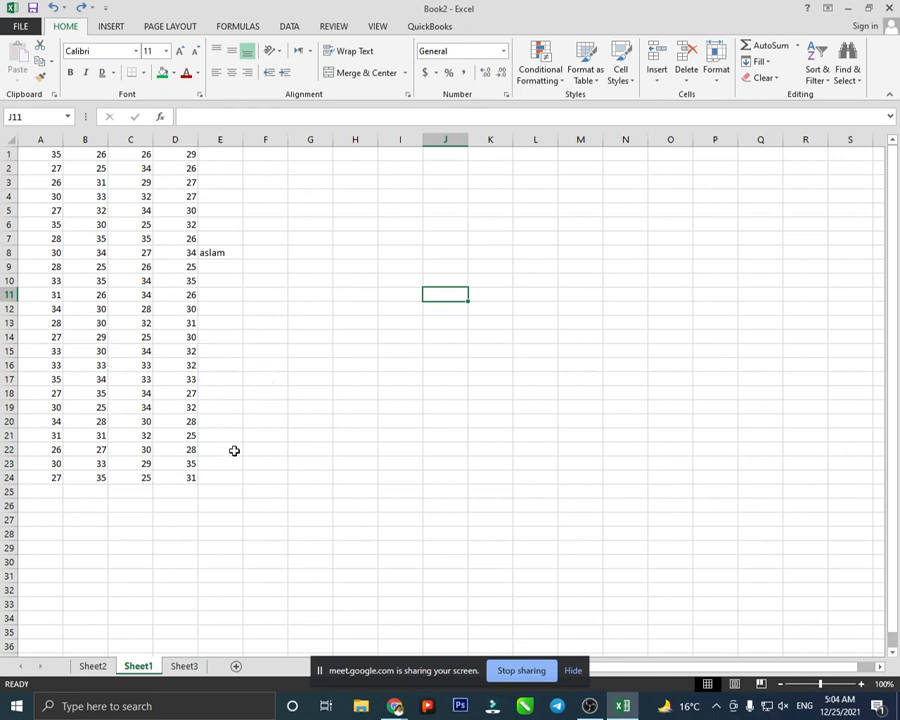
- Set row 11's height to 20, then to 50 through Format > Row Height
{"action": "left_click", "coordinate": [716, 70]}
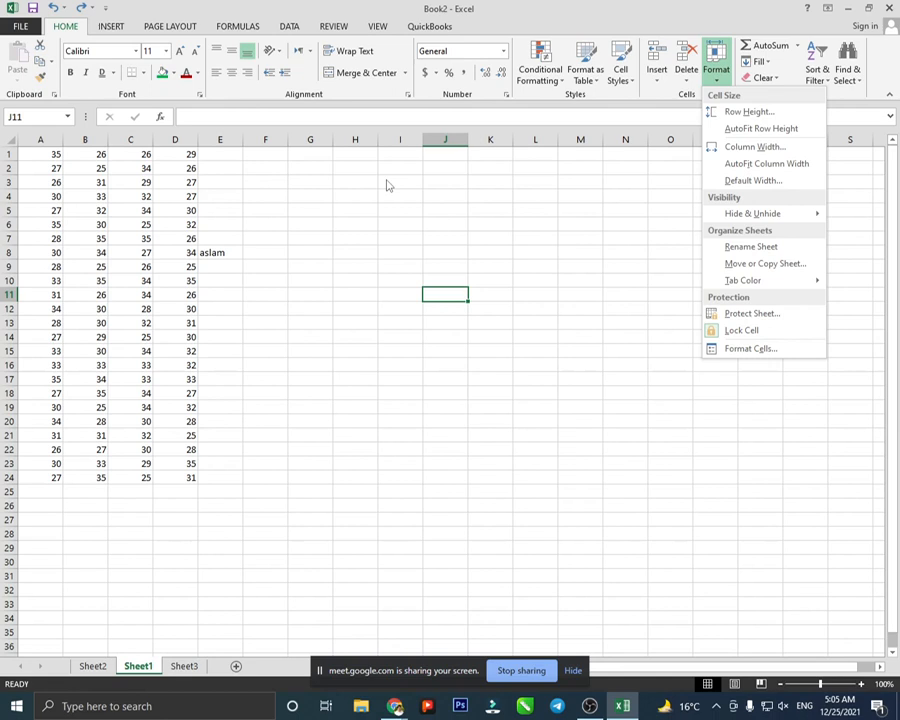
{"action": "left_click", "coordinate": [761, 118]}
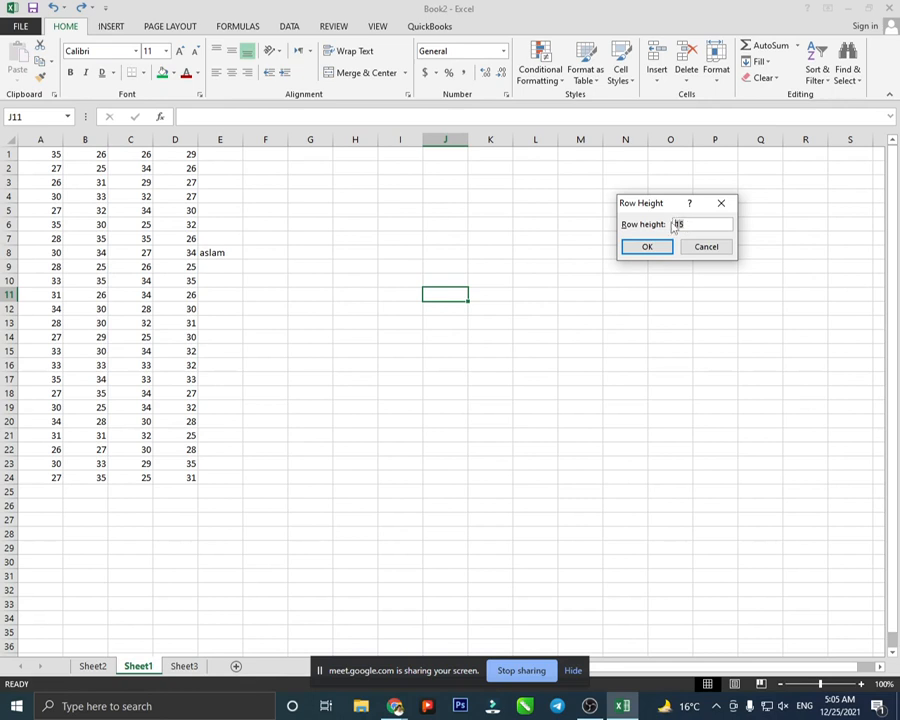
{"action": "type", "text": "20"}
{"action": "key", "text": "Return"}
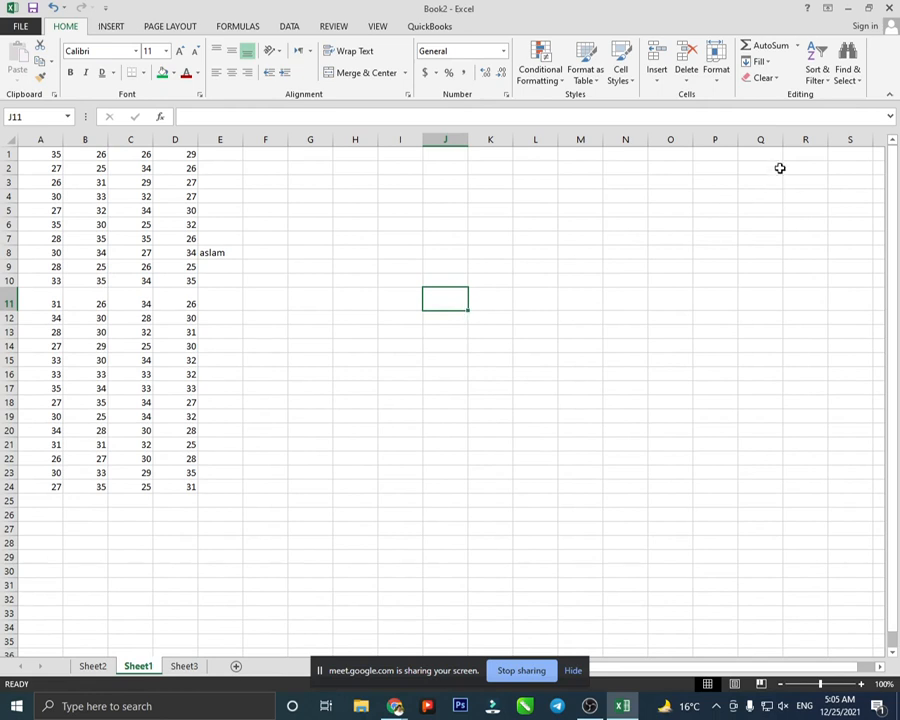
{"action": "left_click", "coordinate": [716, 70]}
{"action": "left_click", "coordinate": [747, 112]}
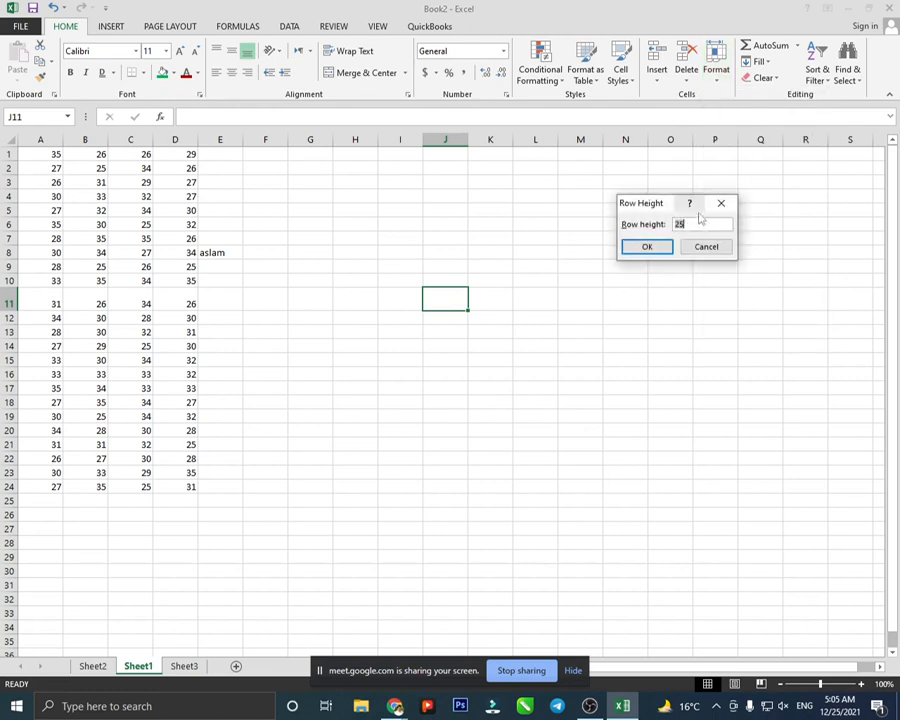
{"action": "type", "text": "50"}
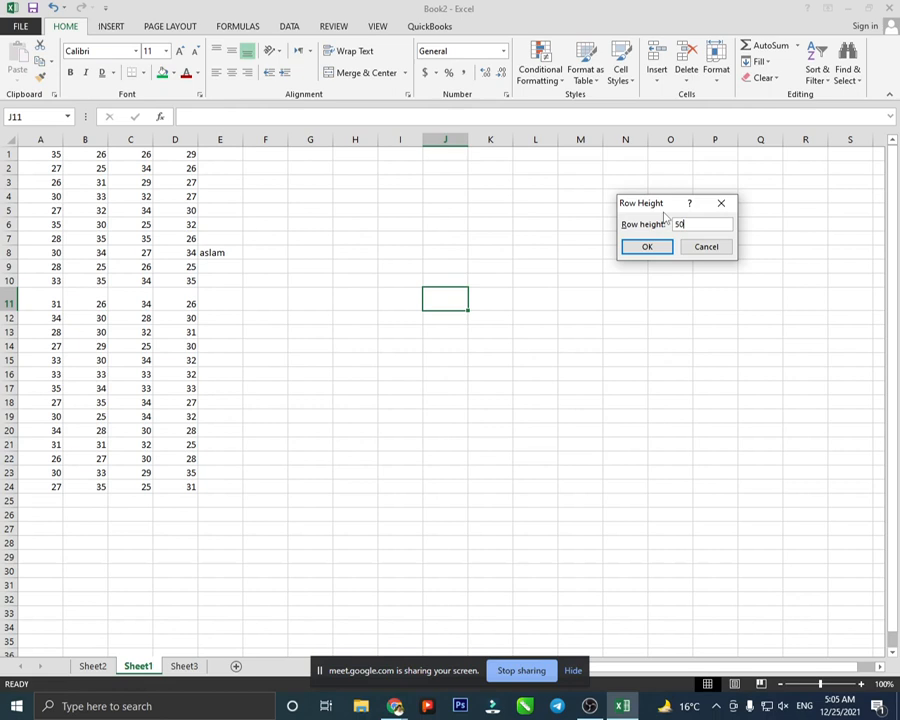
{"action": "key", "text": "Return"}
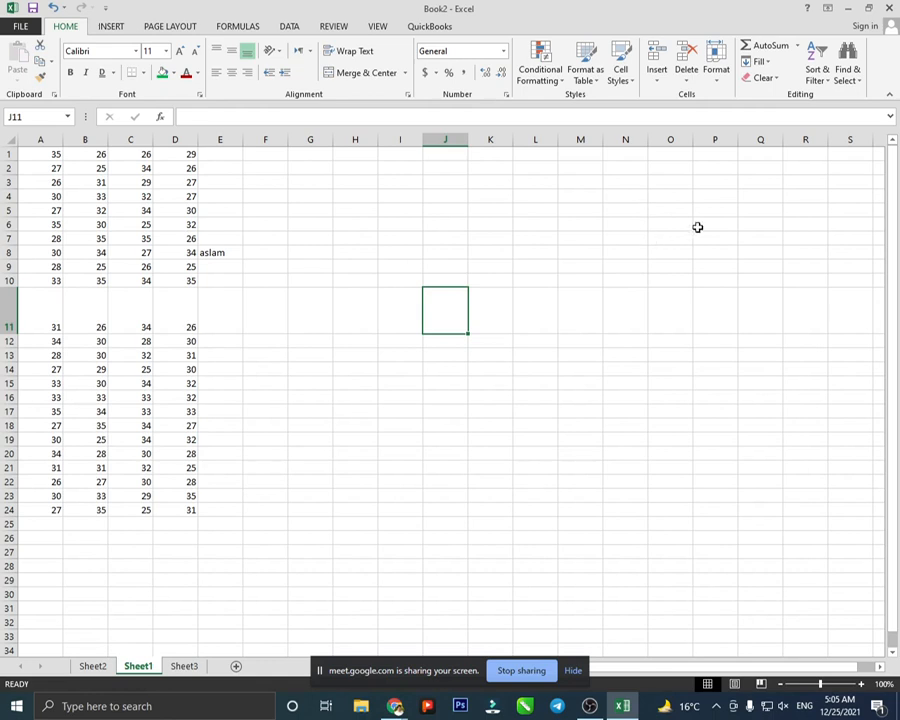
{"action": "left_click", "coordinate": [717, 78]}
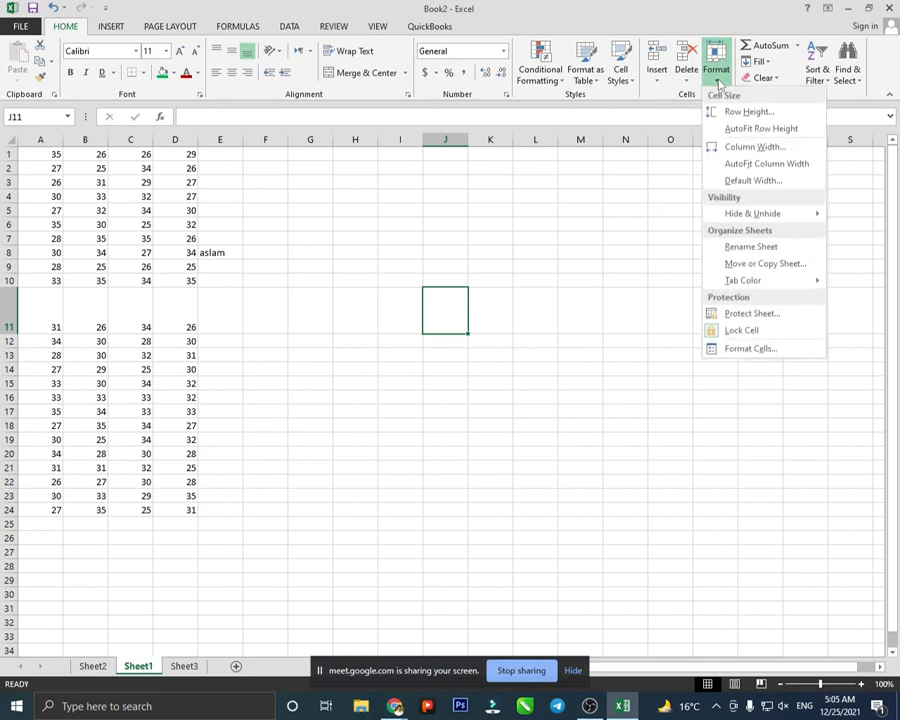
- AutoFit row 11's height, then type test entries in J11:J13 and undo them
{"action": "left_click", "coordinate": [733, 132]}
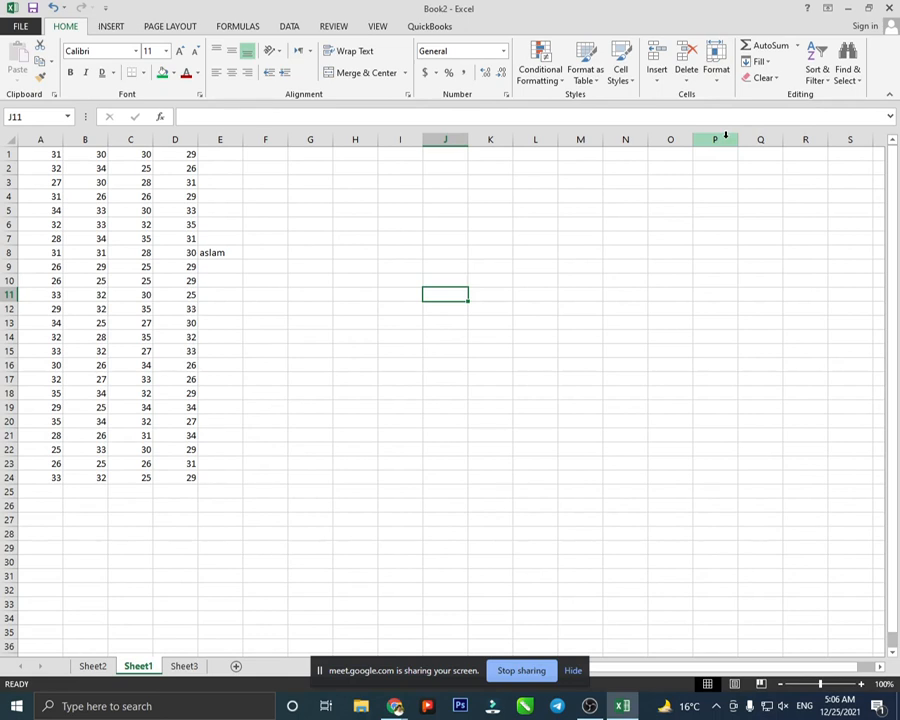
{"action": "type", "text": "jisajdijfsidjafsijf"}
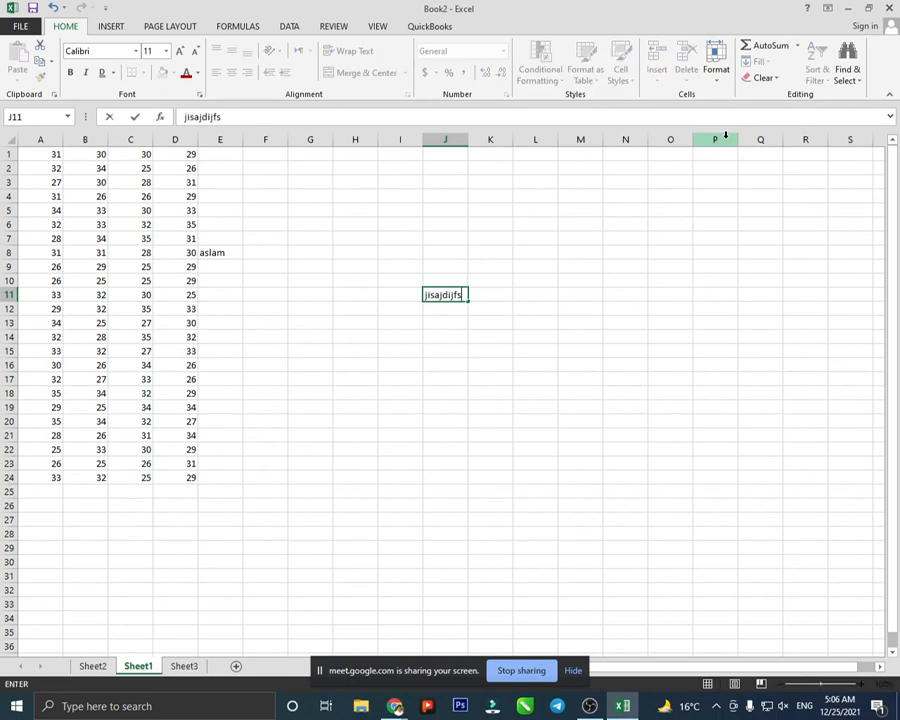
{"action": "key", "text": "BackSpace"}
{"action": "key", "text": "BackSpace"}
{"action": "key", "text": "BackSpace"}
{"action": "key", "text": "BackSpace"}
{"action": "key", "text": "BackSpace"}
{"action": "key", "text": "BackSpace"}
{"action": "key", "text": "BackSpace"}
{"action": "key", "text": "Return"}
{"action": "type", "text": "akadfa"}
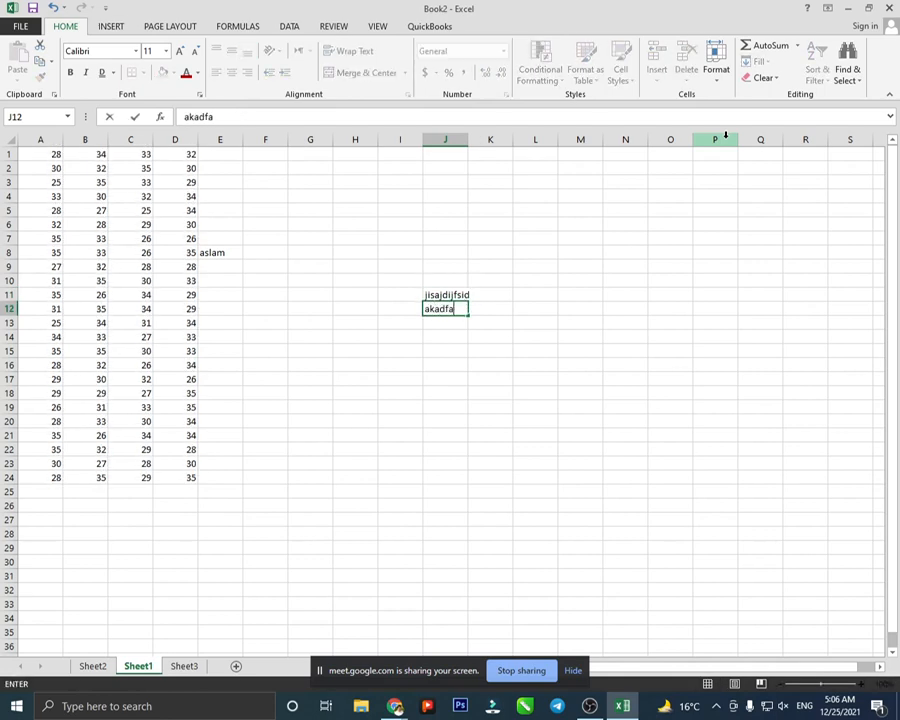
{"action": "key", "text": "Return"}
{"action": "type", "text": "jasduhf"}
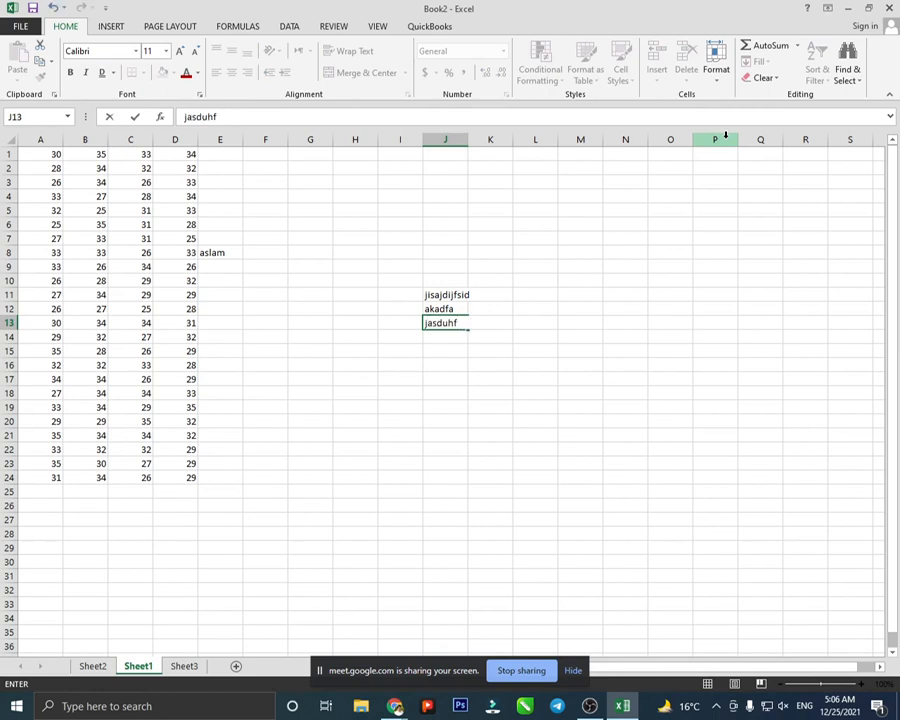
{"action": "left_click", "coordinate": [600, 262]}
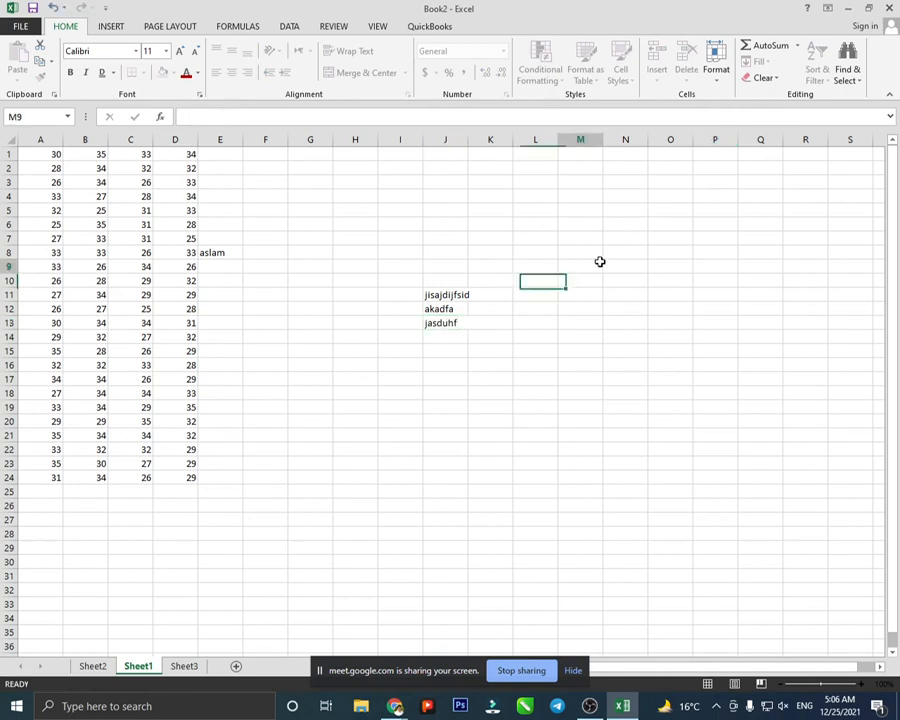
{"action": "key", "text": "ctrl+z"}
{"action": "key", "text": "ctrl+z"}
{"action": "key", "text": "ctrl+z"}
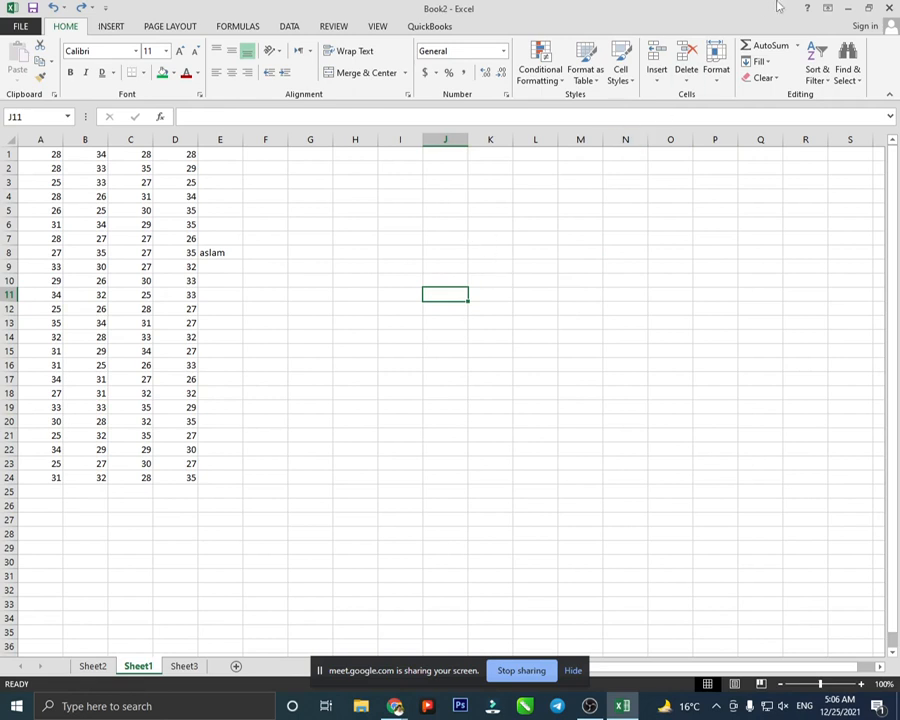
{"action": "left_click", "coordinate": [716, 70]}
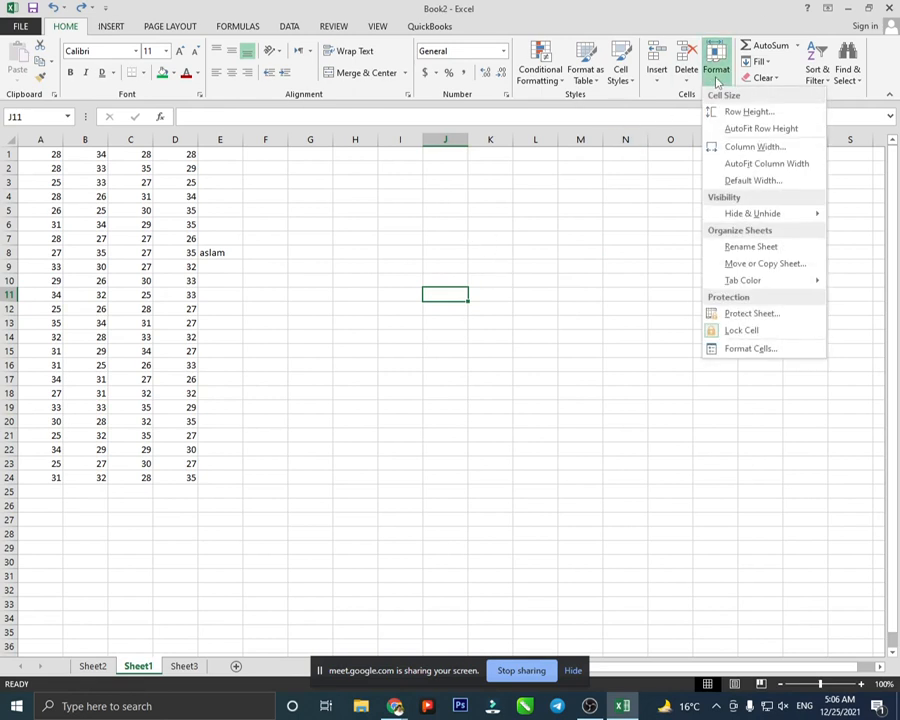
{"action": "left_click", "coordinate": [751, 148]}
{"action": "left_click", "coordinate": [700, 226]}
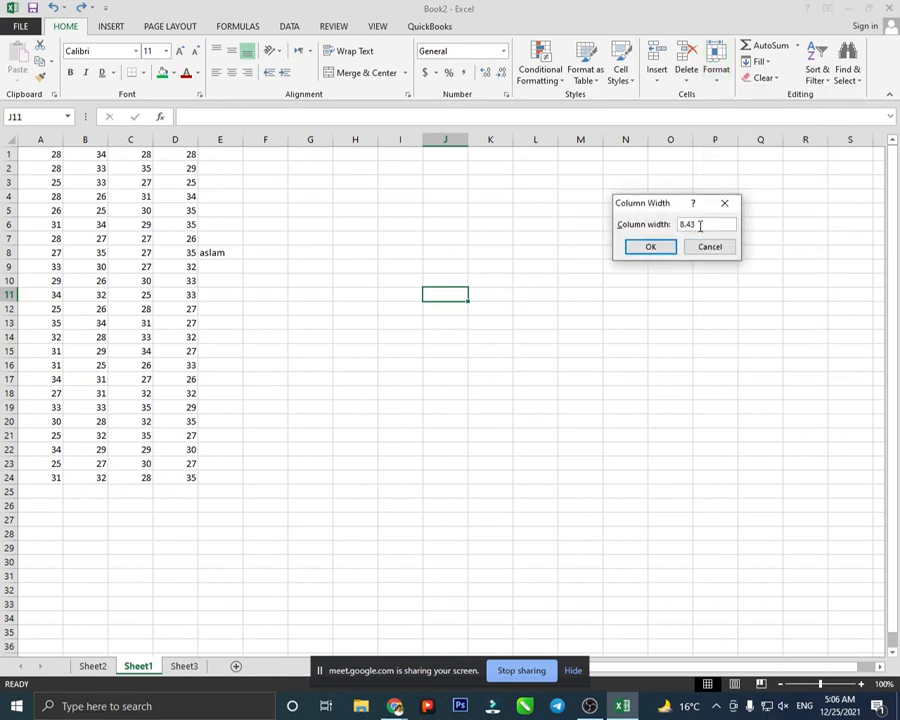
{"action": "left_click_drag", "start_coordinate": [700, 226], "coordinate": [674, 228]}
{"action": "type", "text": "20"}
{"action": "left_click", "coordinate": [660, 247]}
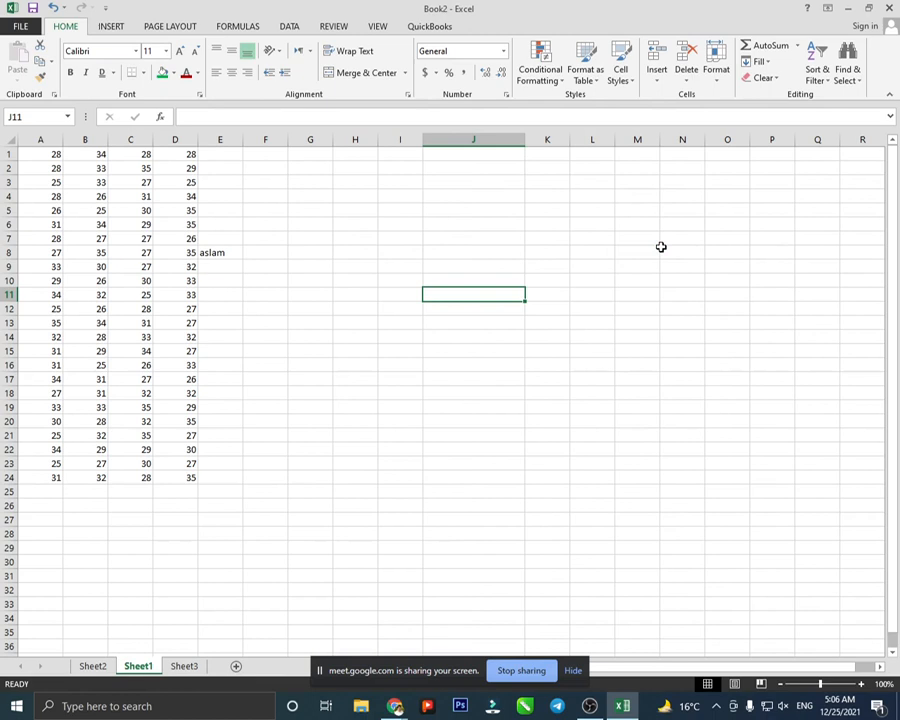
{"action": "left_click", "coordinate": [716, 72]}
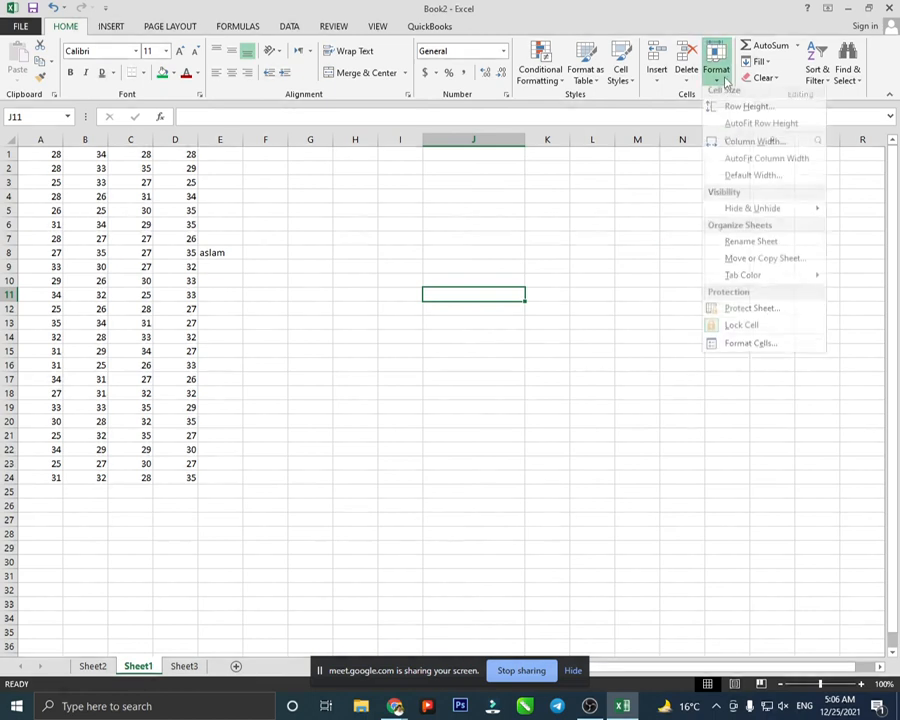
{"action": "left_click", "coordinate": [766, 170]}
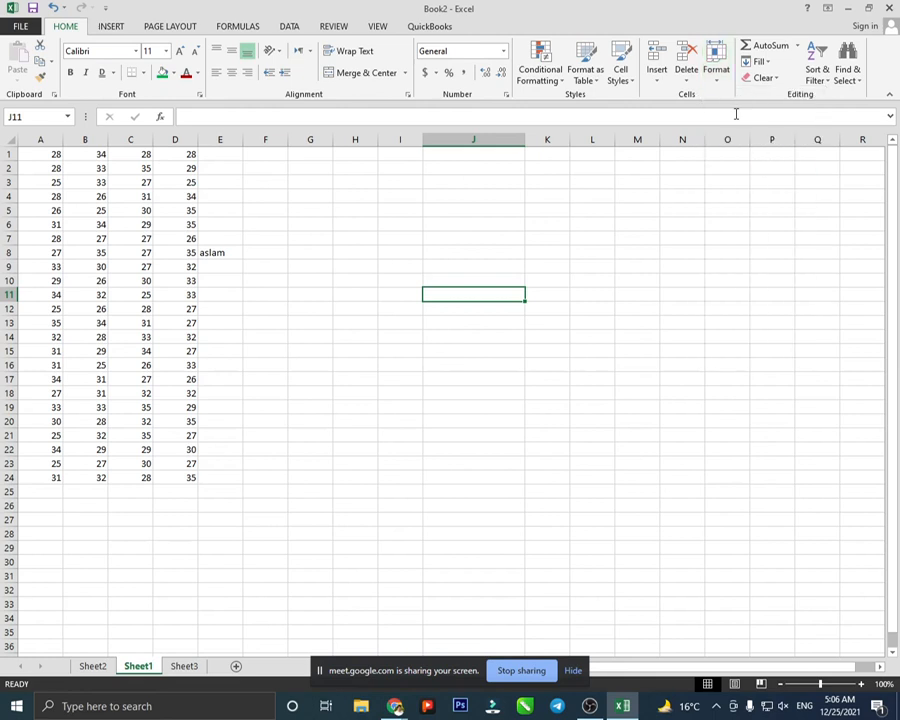
{"action": "left_click", "coordinate": [716, 72]}
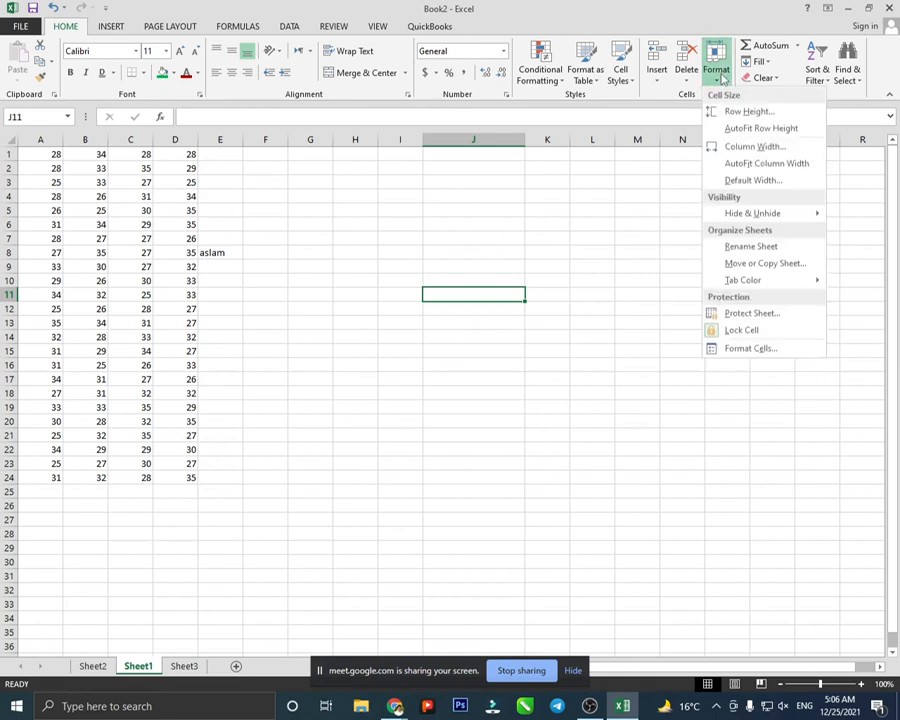
{"action": "left_click", "coordinate": [748, 181]}
{"action": "left_click", "coordinate": [649, 246]}
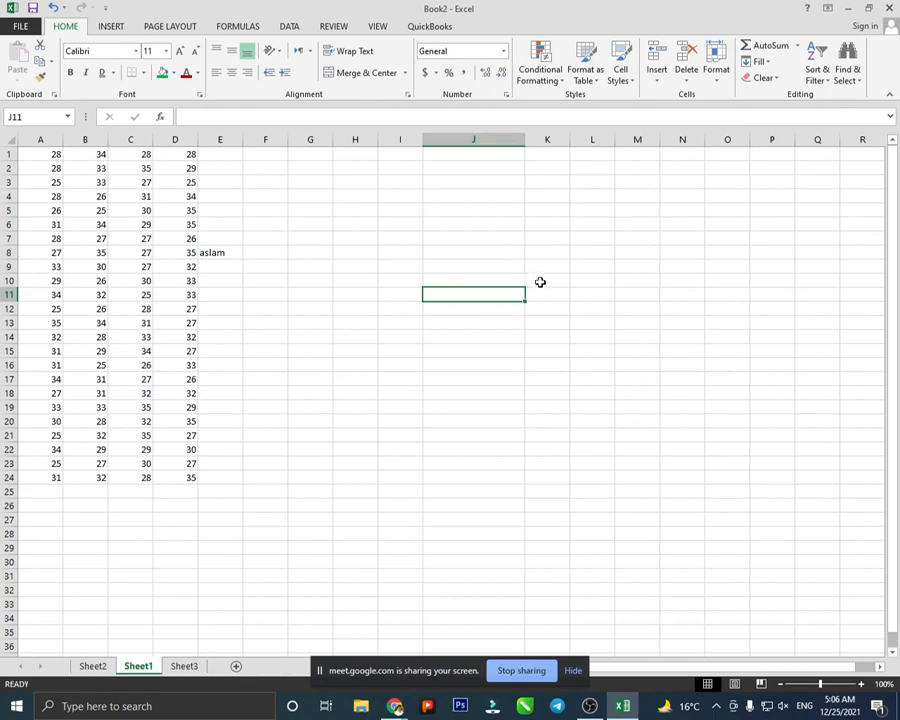
{"action": "left_click", "coordinate": [716, 88]}
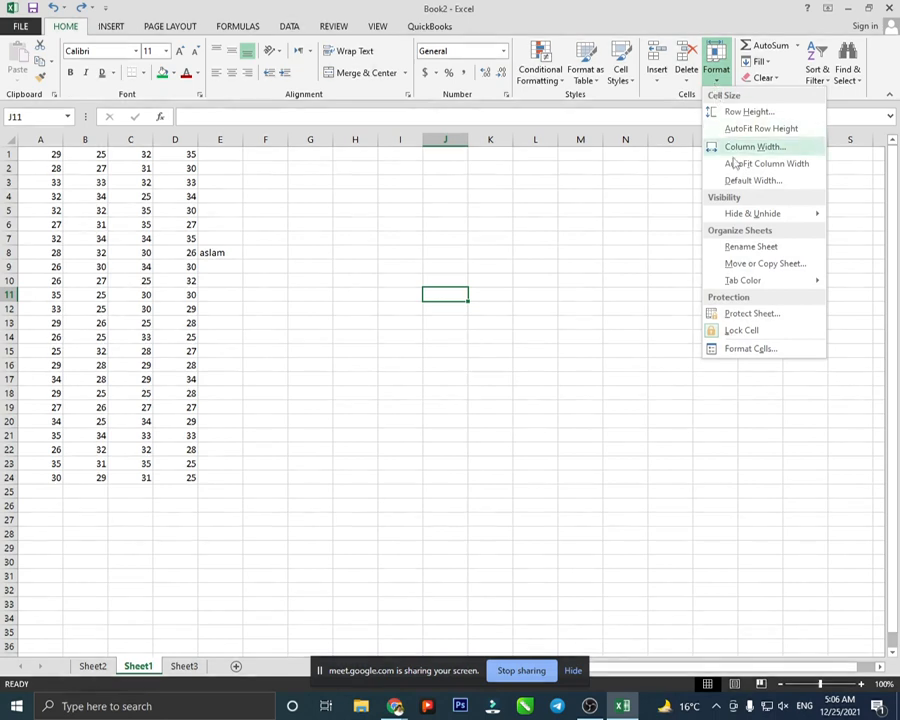
{"action": "mouse_move", "coordinate": [755, 213]}
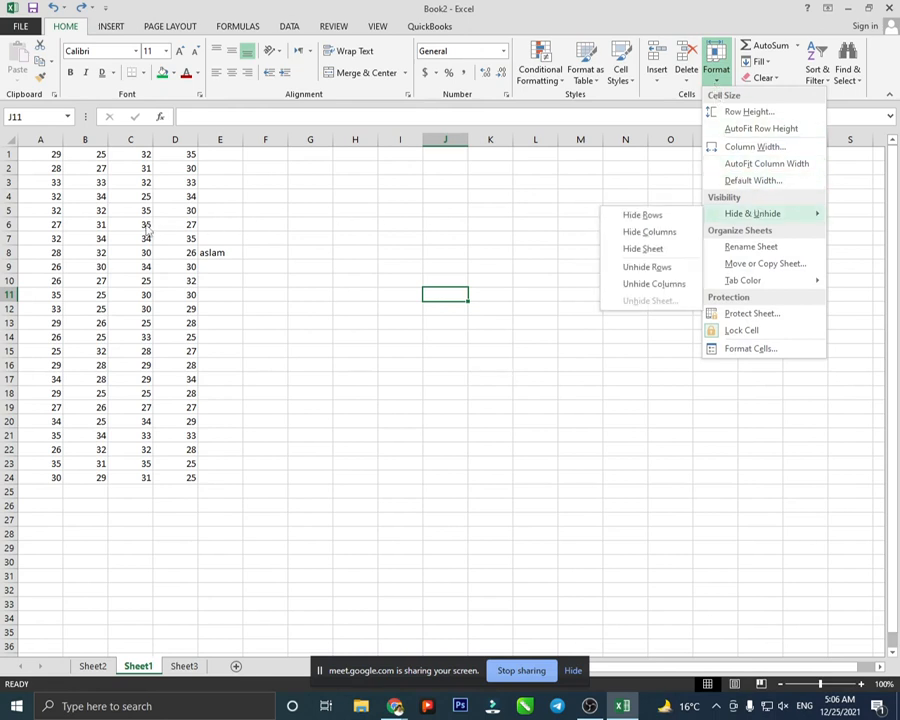
{"action": "left_click", "coordinate": [182, 222]}
{"action": "left_click", "coordinate": [183, 221]}
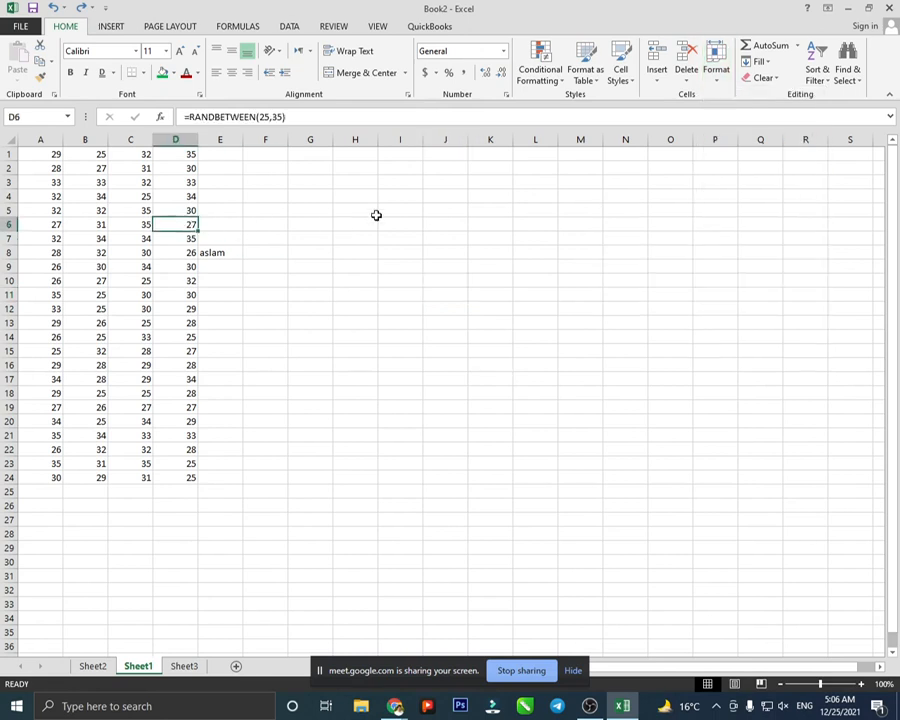
{"action": "left_click", "coordinate": [717, 78]}
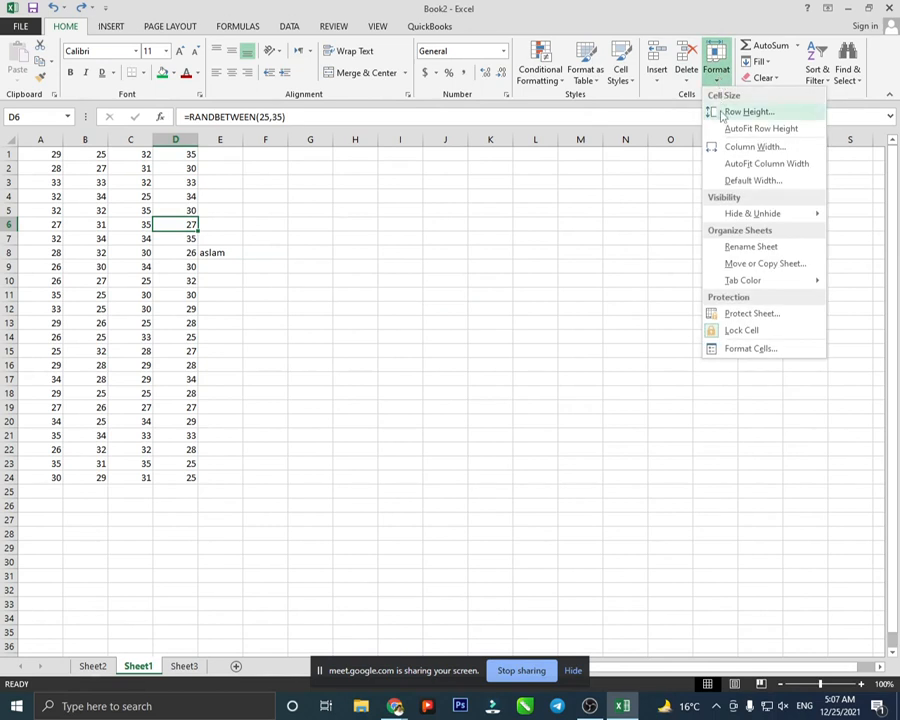
{"action": "mouse_move", "coordinate": [758, 215]}
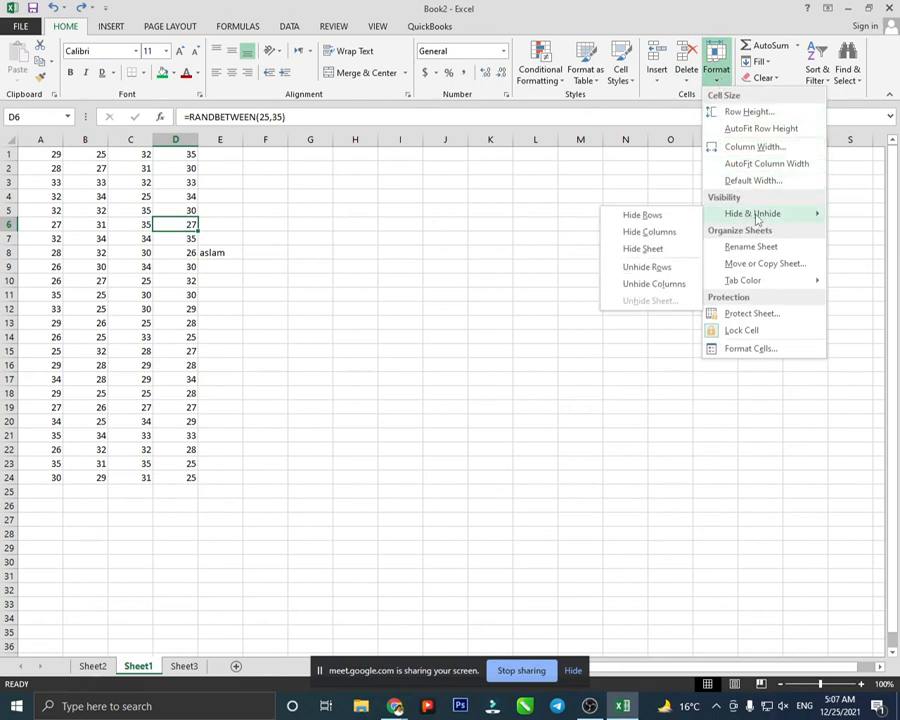
{"action": "left_click", "coordinate": [654, 217]}
{"action": "left_click", "coordinate": [148, 229]}
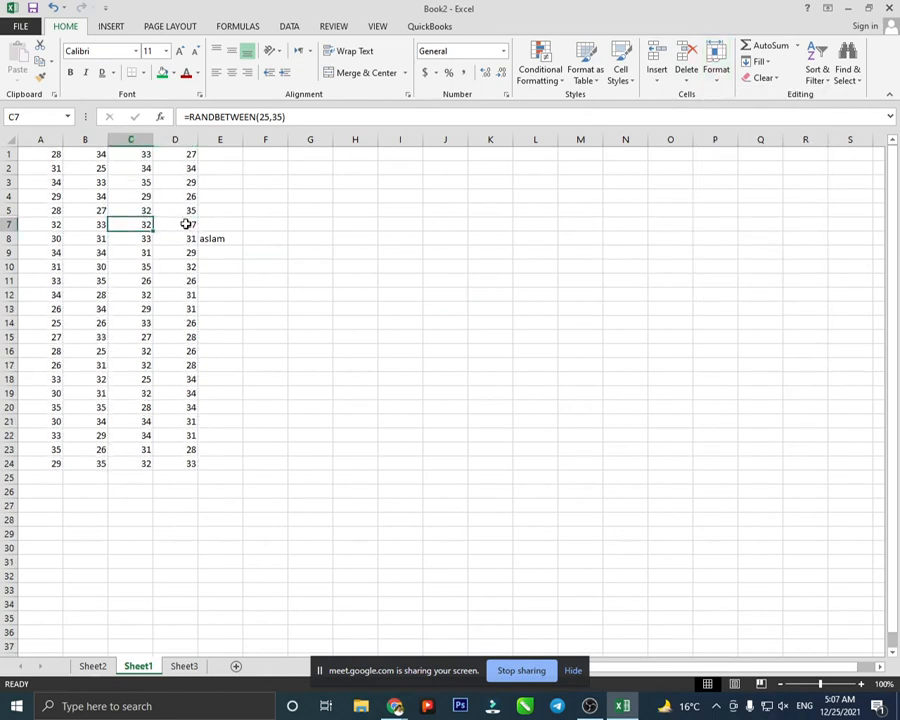
{"action": "left_click_drag", "start_coordinate": [239, 476], "coordinate": [5, 140]}
{"action": "left_click", "coordinate": [714, 83]}
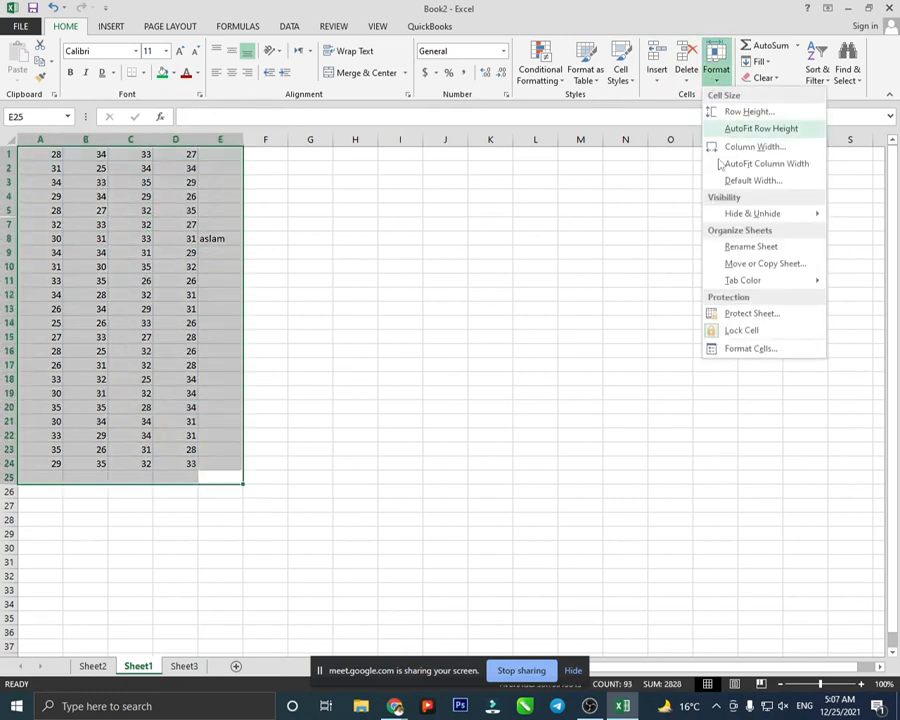
{"action": "mouse_move", "coordinate": [740, 213]}
{"action": "left_click", "coordinate": [661, 218]}
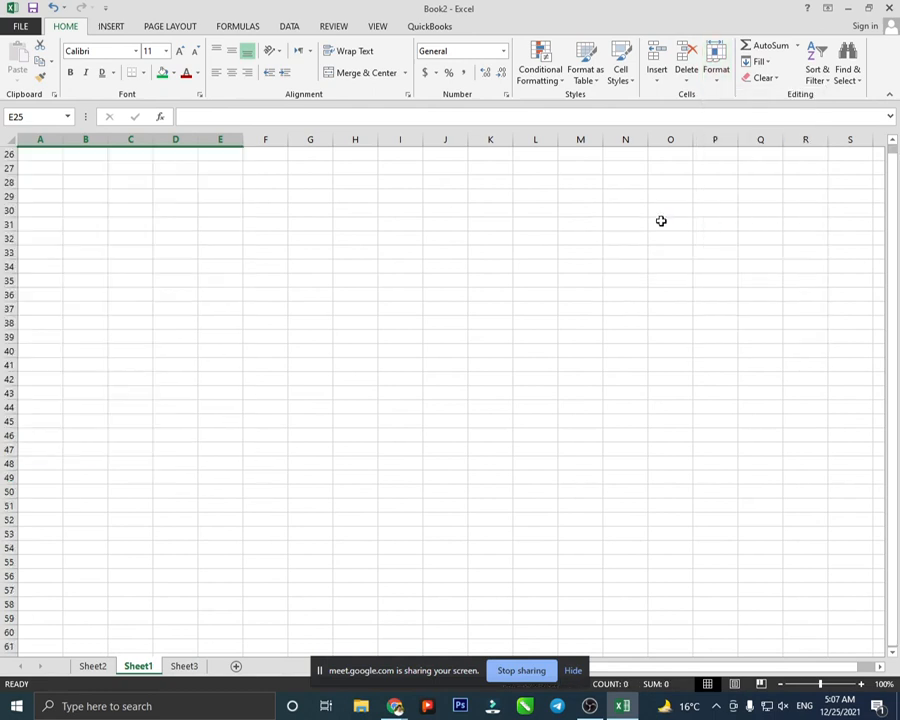
{"action": "left_click", "coordinate": [715, 78]}
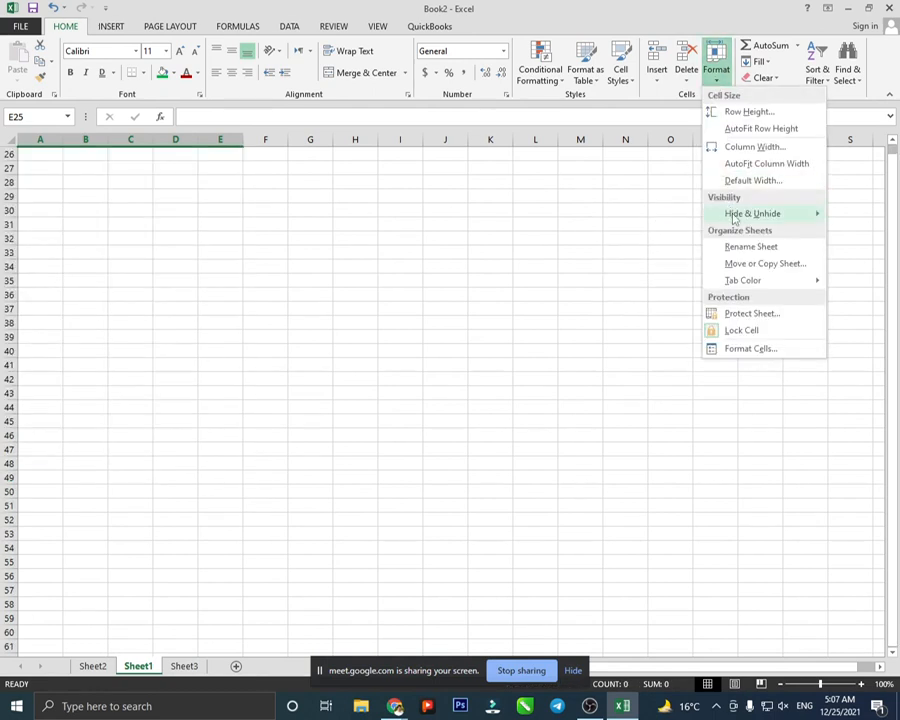
{"action": "mouse_move", "coordinate": [735, 217]}
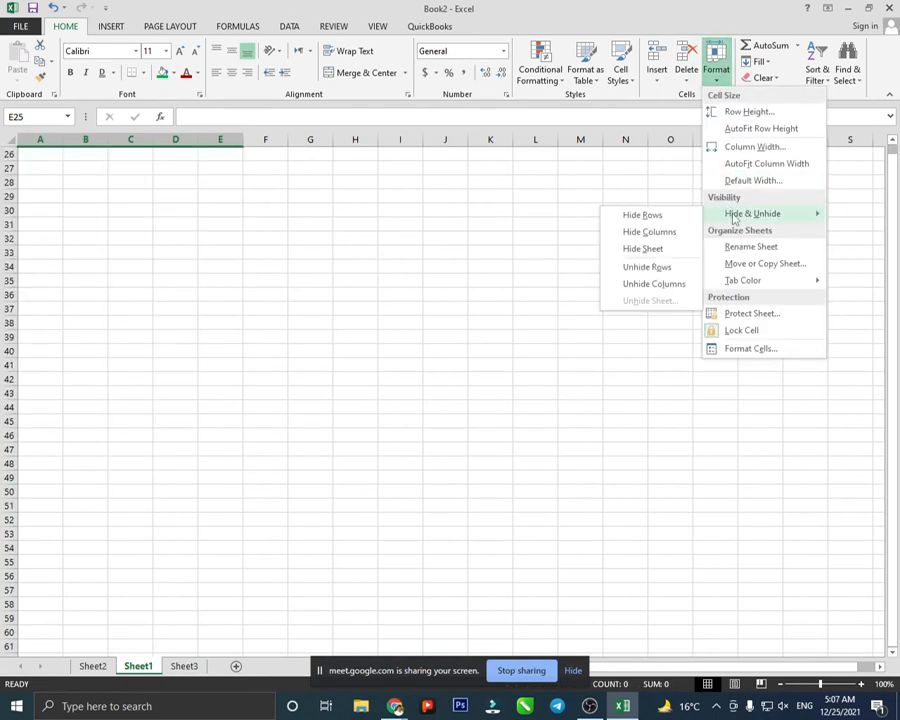
{"action": "left_click", "coordinate": [663, 267]}
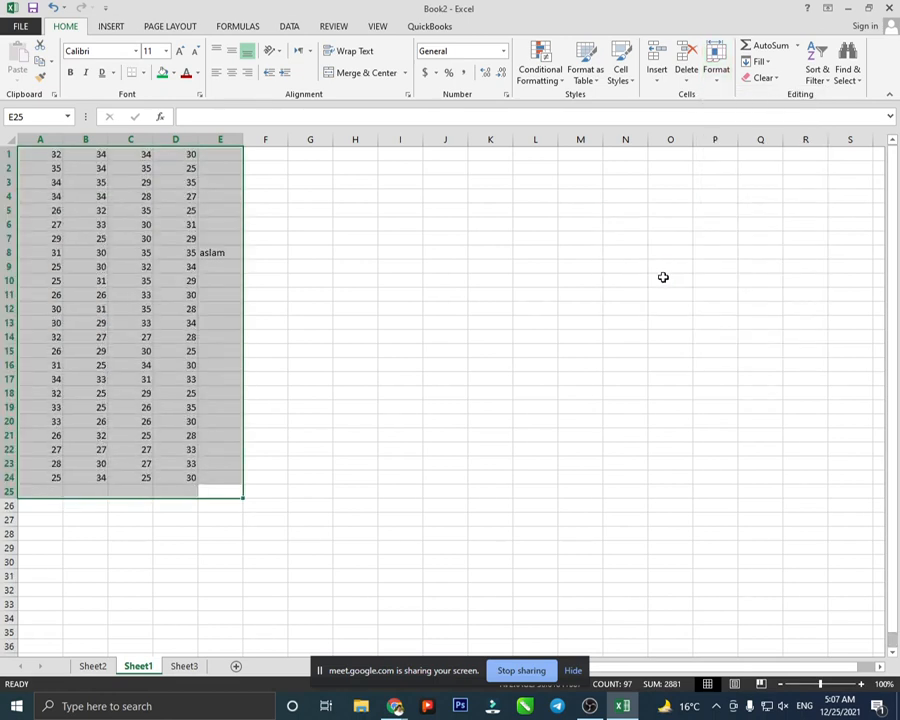
{"action": "left_click", "coordinate": [724, 80]}
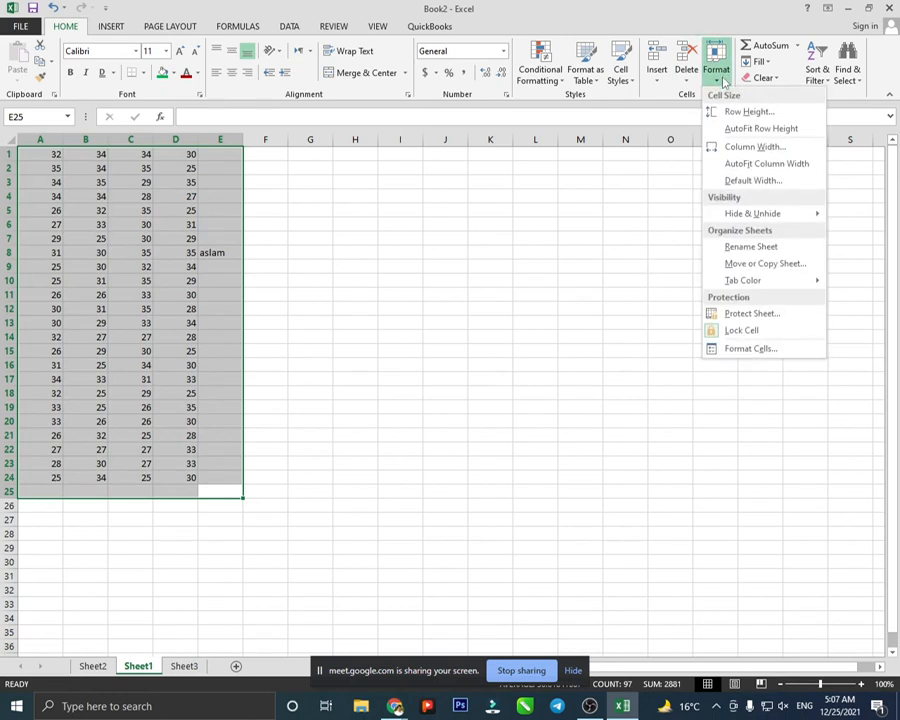
- Rename the Sheet1 tab to Class.1
{"action": "left_click", "coordinate": [752, 247]}
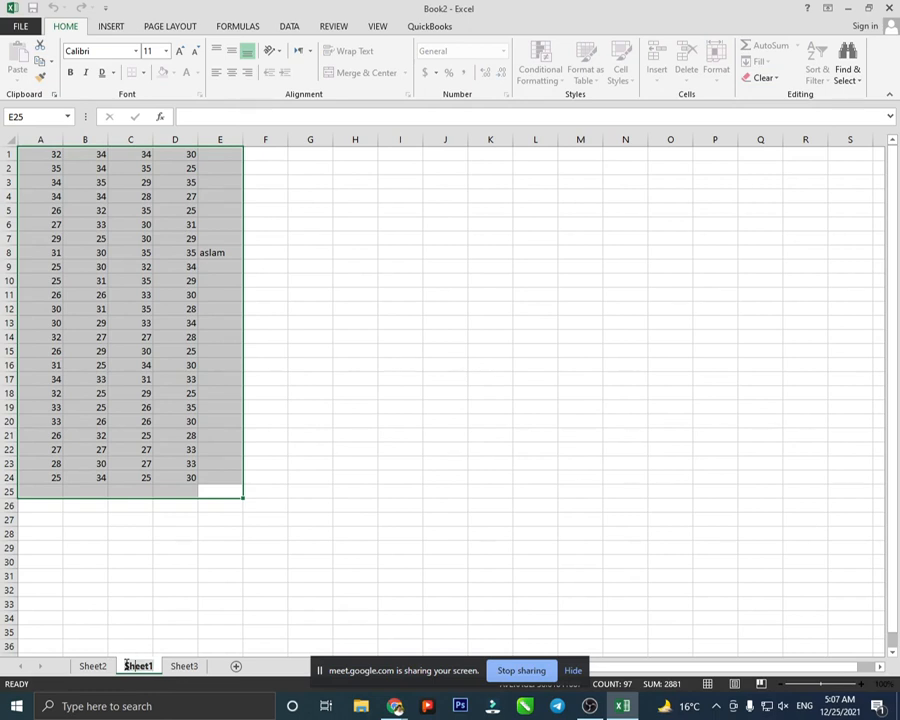
{"action": "key", "text": "BackSpace"}
{"action": "key", "text": "BackSpace"}
{"action": "key", "text": "BackSpace"}
{"action": "key", "text": "BackSpace"}
{"action": "key", "text": "BackSpace"}
{"action": "key", "text": "BackSpace"}
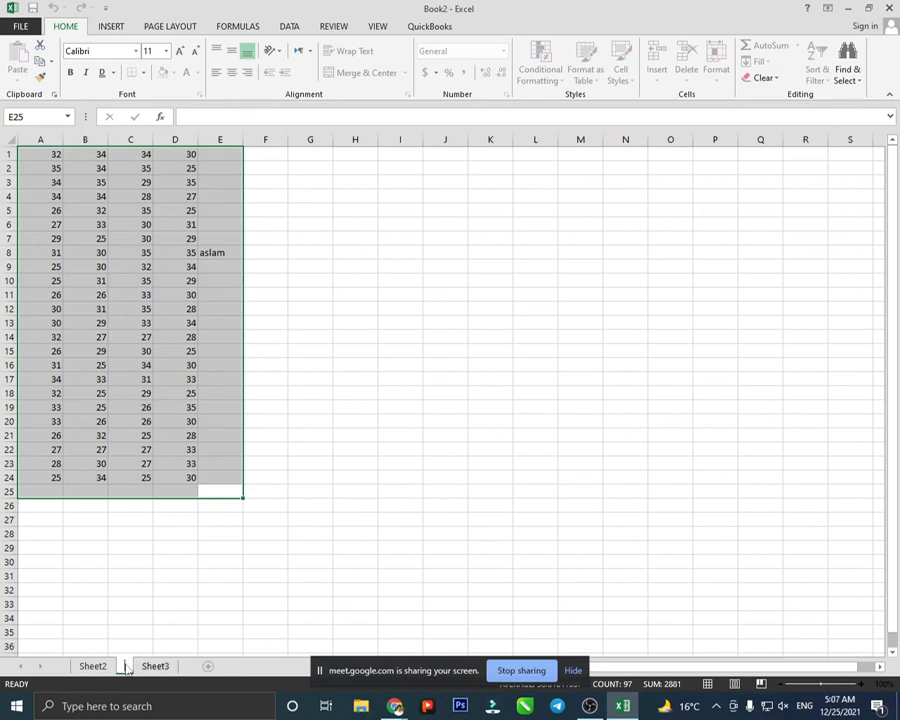
{"action": "type", "text": "Cla"}
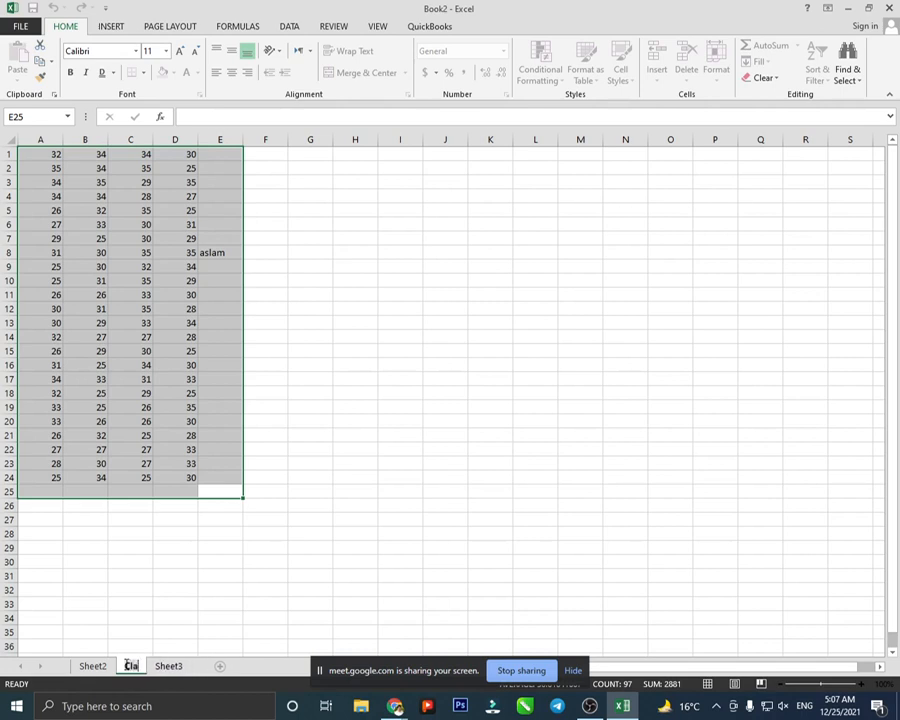
{"action": "type", "text": "ss"}
{"action": "key", "text": "Return"}
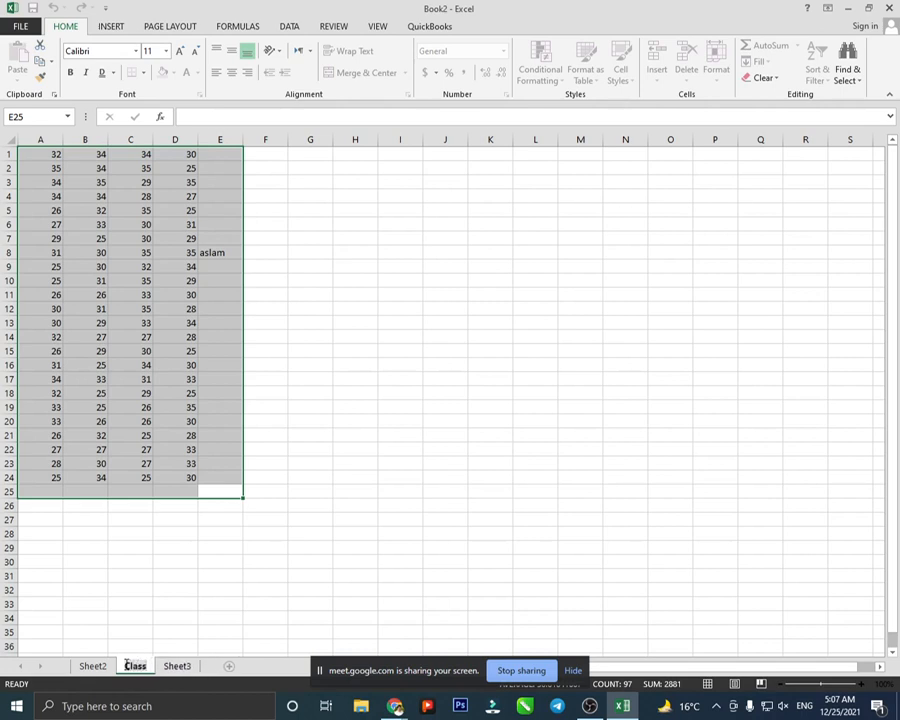
{"action": "type", "text": ".1"}
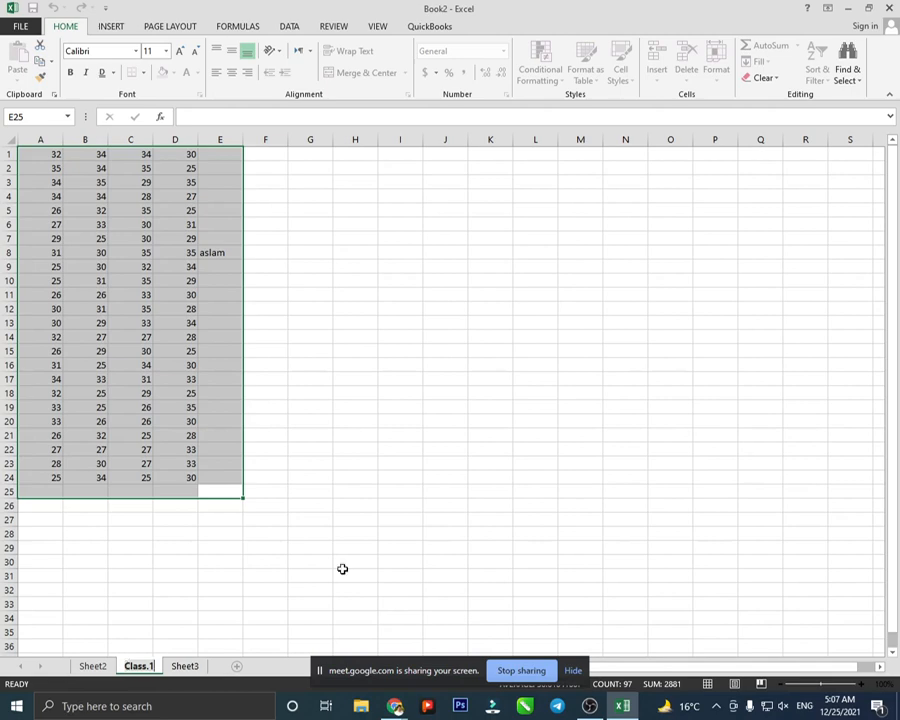
{"action": "left_click", "coordinate": [702, 237]}
{"action": "left_click", "coordinate": [722, 76]}
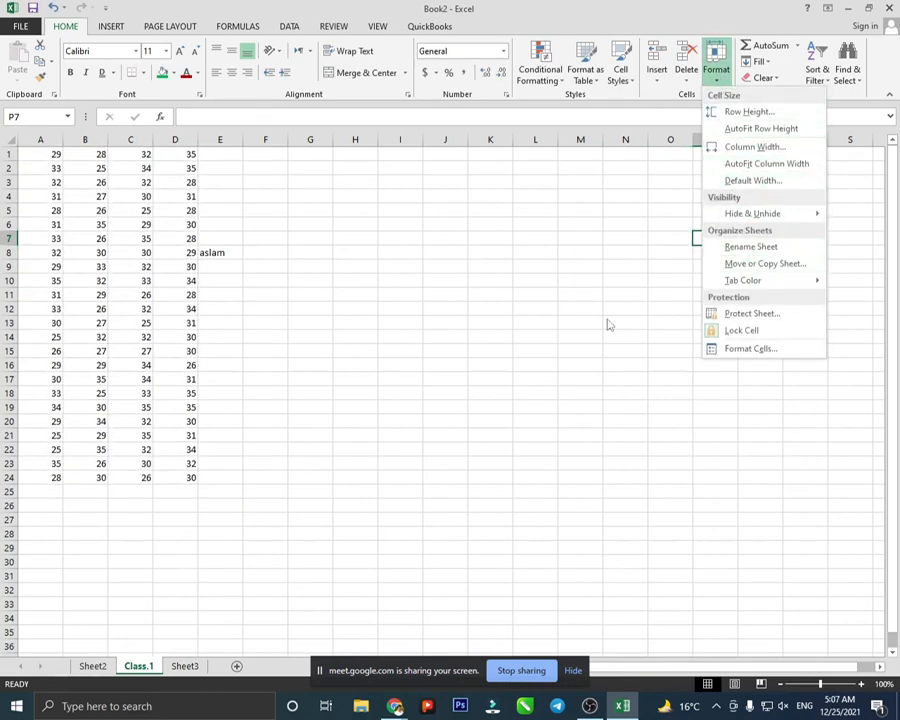
- Duplicate the Class.1 sheet via Move or Copy with Create a copy ticked
{"action": "right_click", "coordinate": [145, 673]}
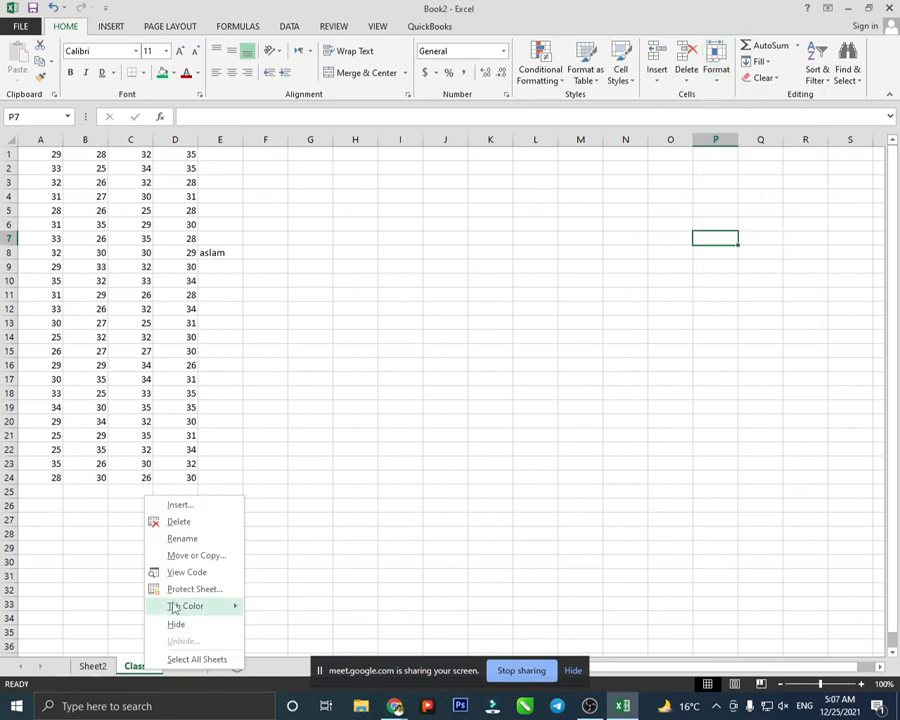
{"action": "left_click", "coordinate": [195, 557]}
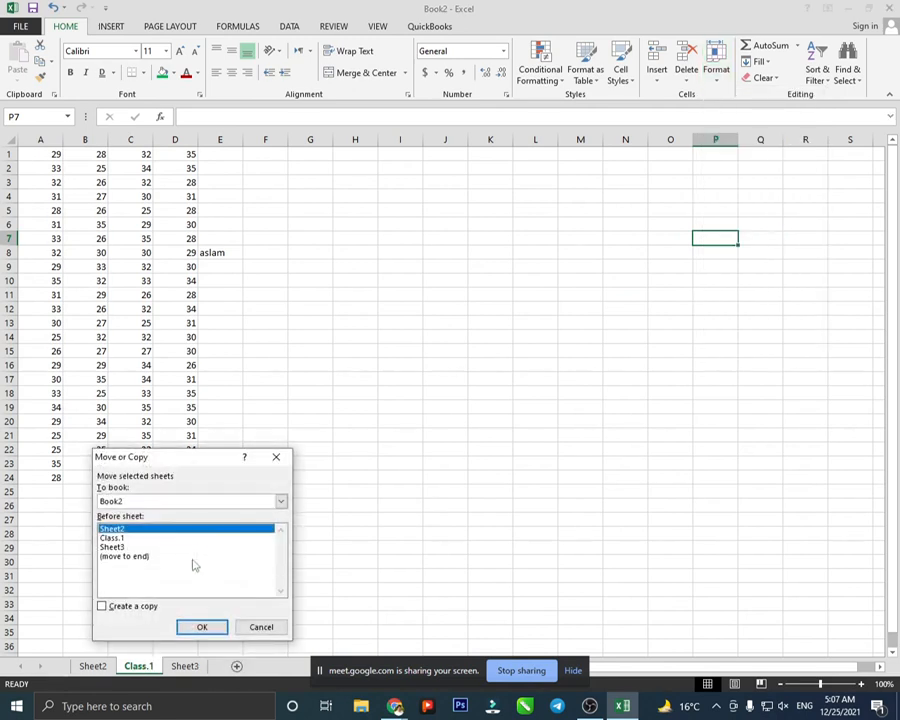
{"action": "left_click", "coordinate": [114, 607]}
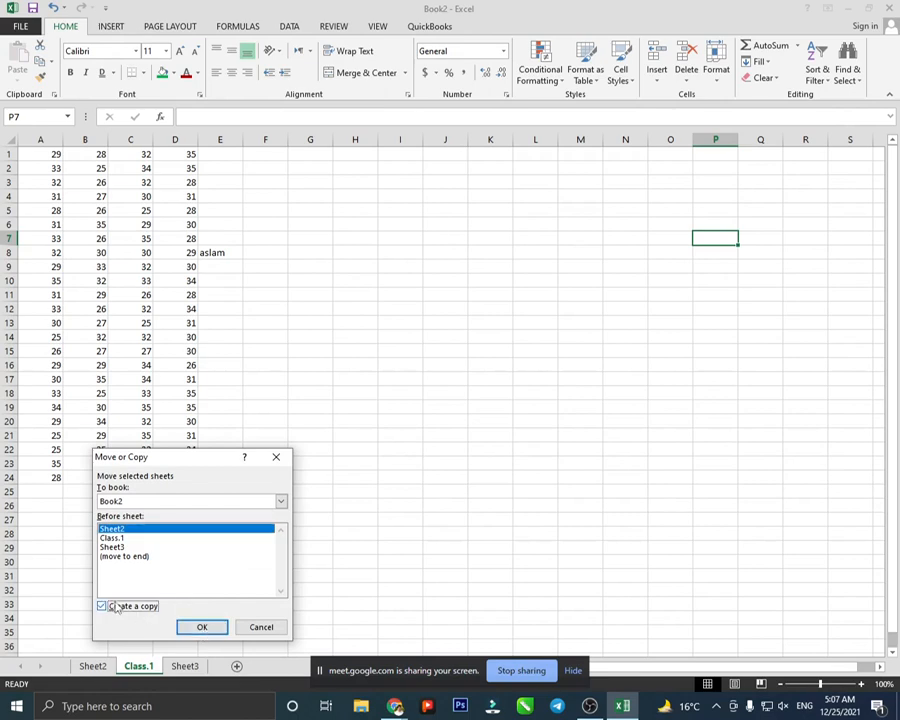
{"action": "left_click", "coordinate": [201, 626]}
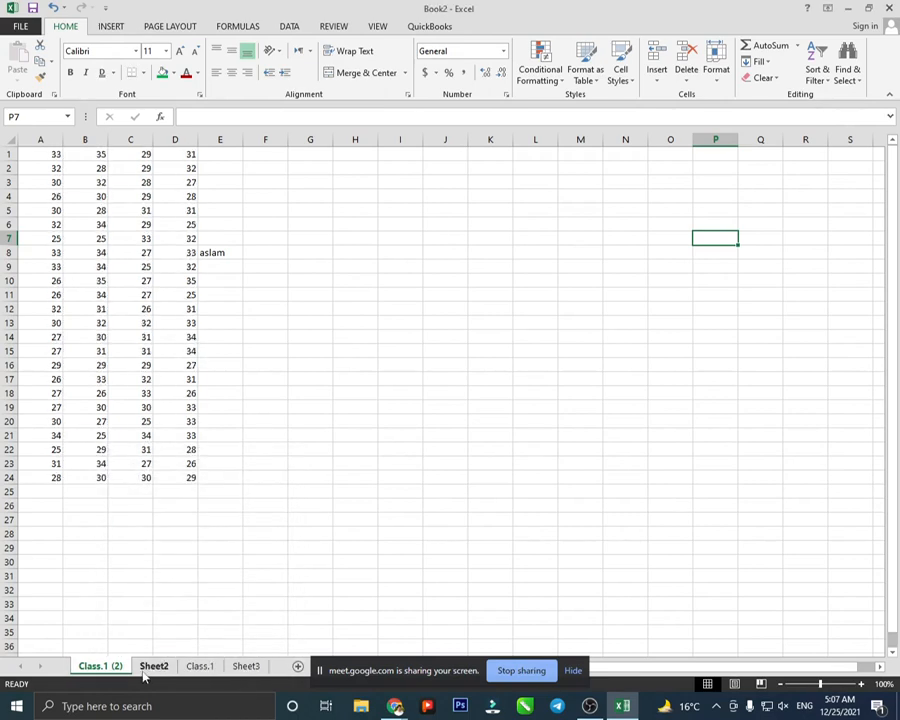
{"action": "left_click", "coordinate": [201, 666]}
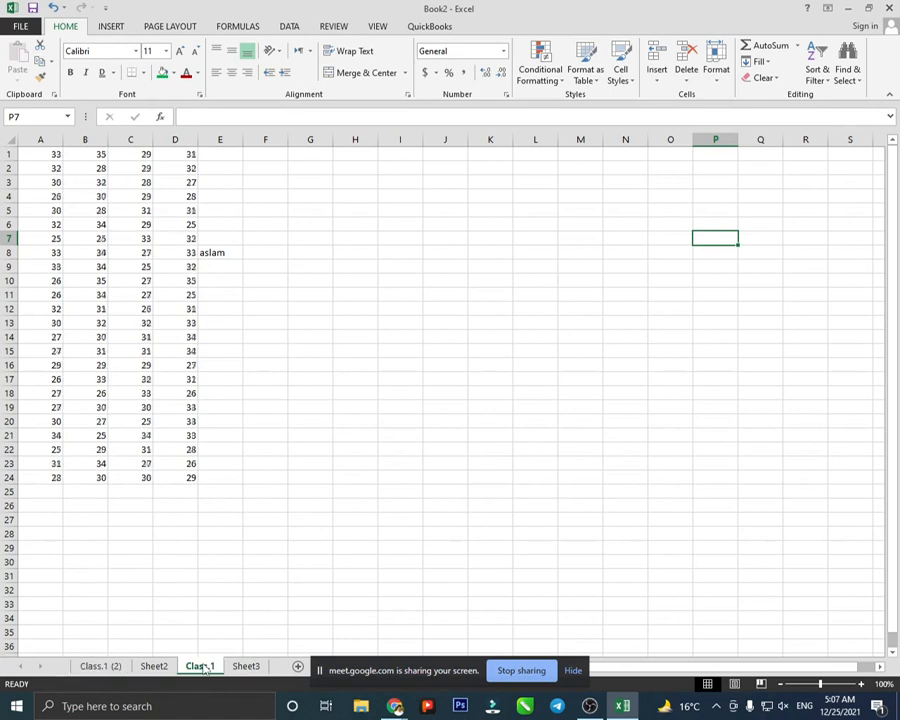
{"action": "left_click", "coordinate": [110, 668]}
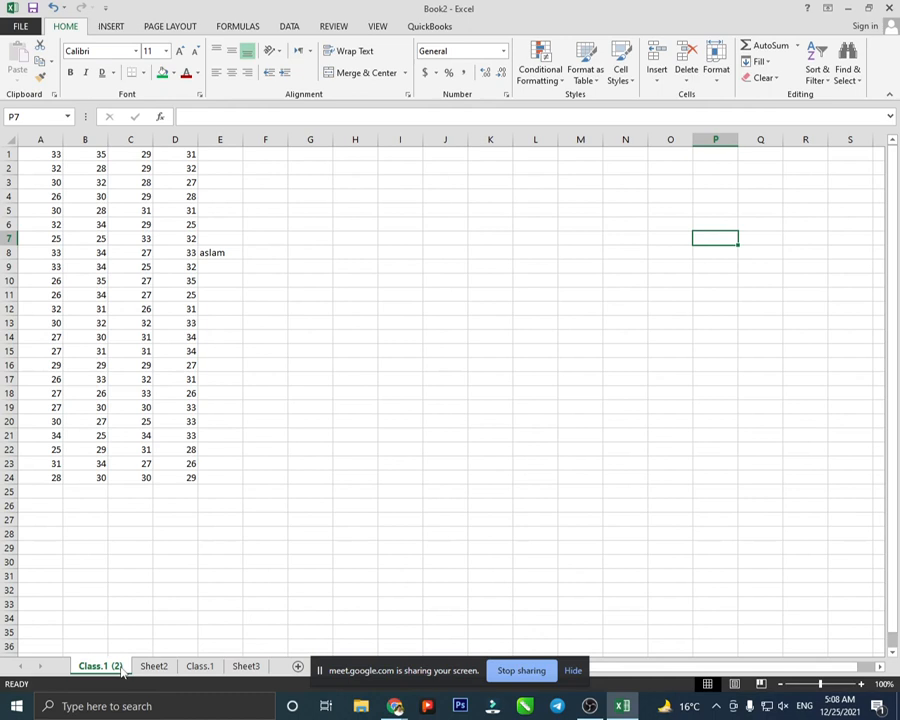
- Rename the duplicated Class.1 (2) sheet to Copy, then view the empty Sheet2
{"action": "right_click", "coordinate": [121, 670]}
{"action": "left_click", "coordinate": [164, 534]}
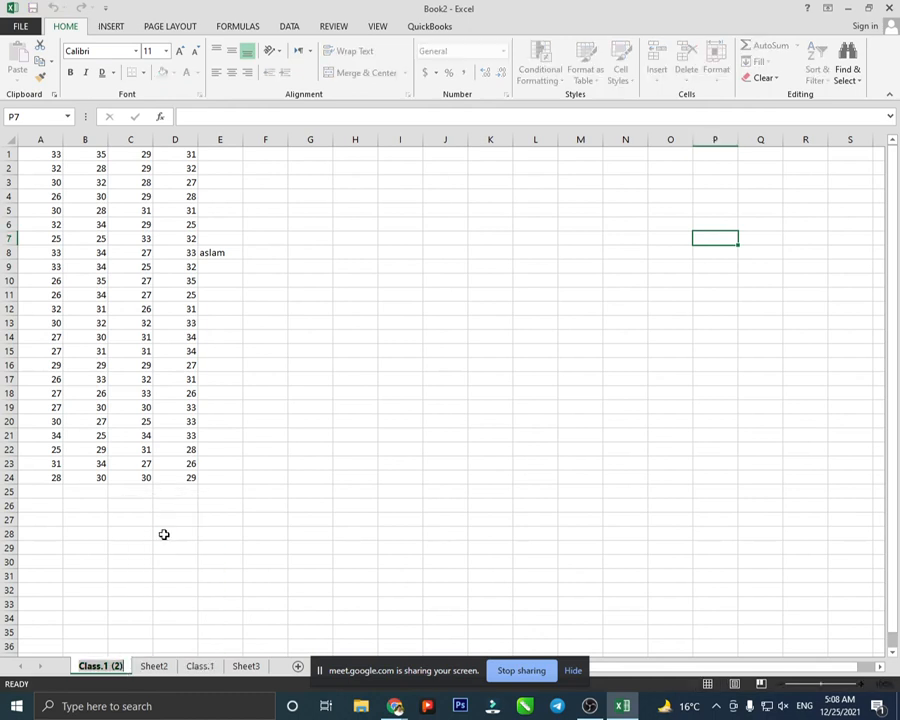
{"action": "key", "text": "BackSpace"}
{"action": "type", "text": "c"}
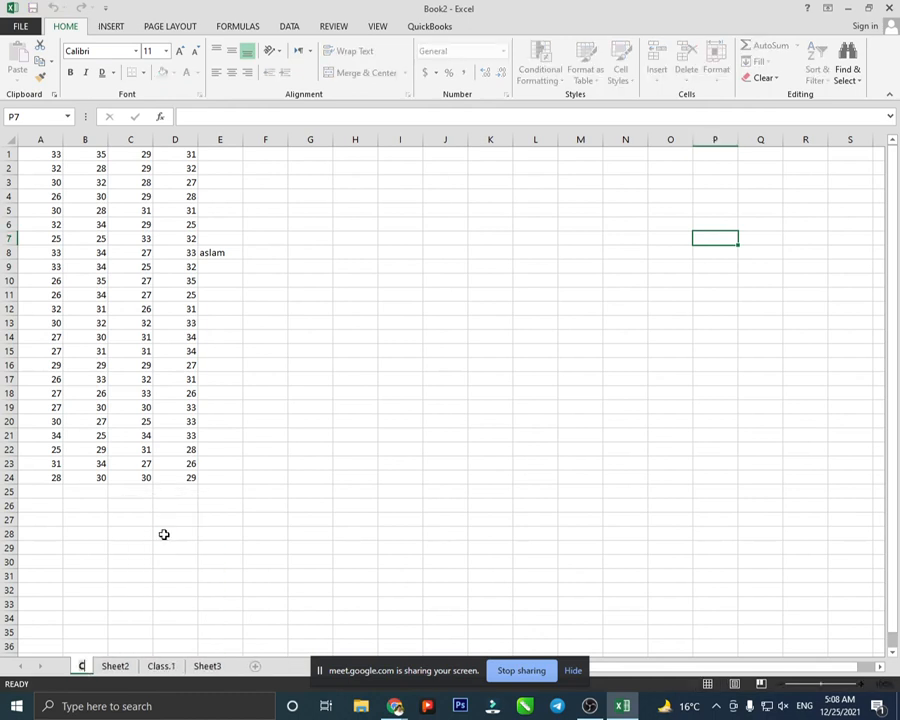
{"action": "type", "text": "p"}
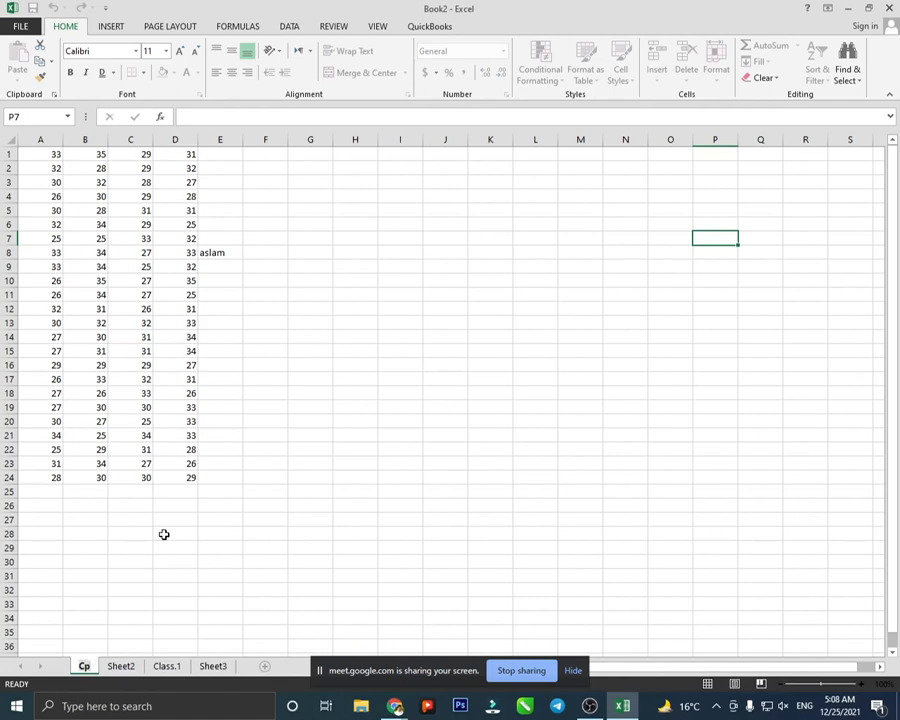
{"action": "key", "text": "BackSpace"}
{"action": "type", "text": "opy"}
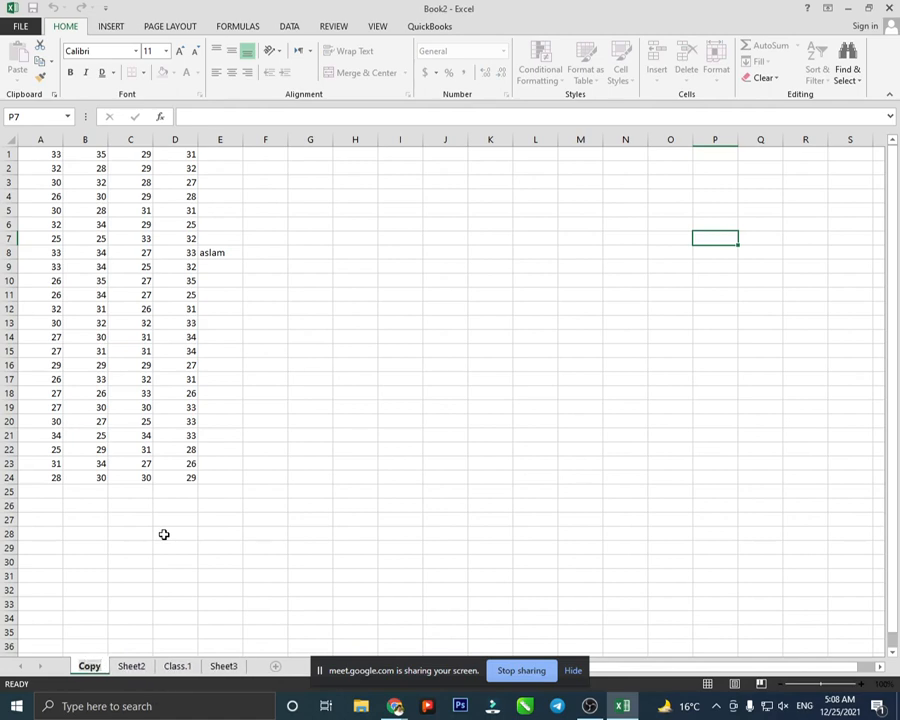
{"action": "left_click", "coordinate": [164, 534]}
{"action": "left_click", "coordinate": [127, 667]}
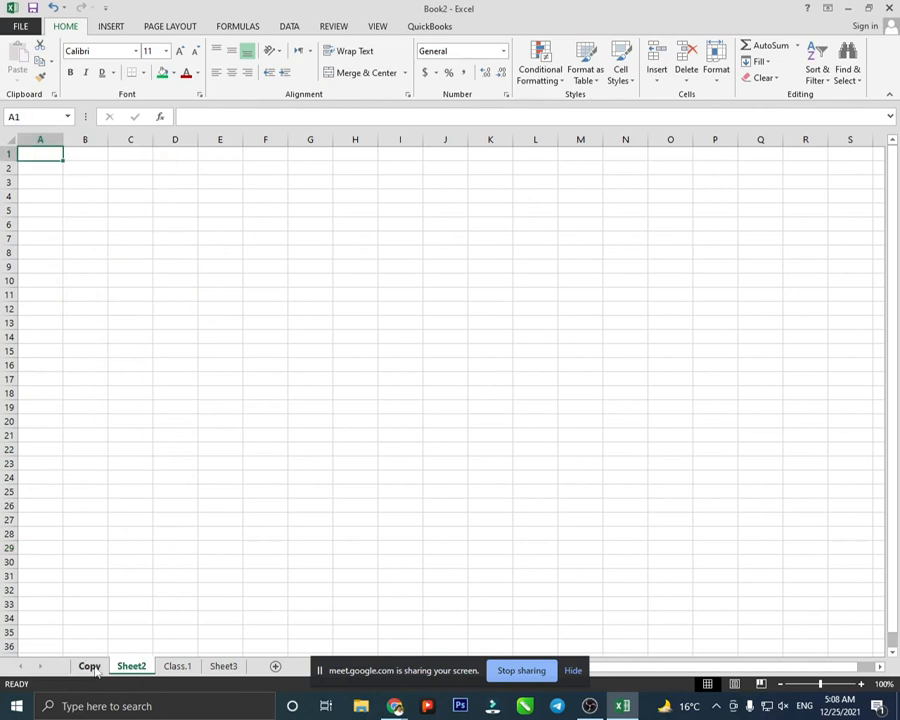
- Give the Sheet2 tab a red tab colour
{"action": "left_click", "coordinate": [90, 667]}
{"action": "left_click", "coordinate": [130, 666]}
{"action": "left_click", "coordinate": [716, 68]}
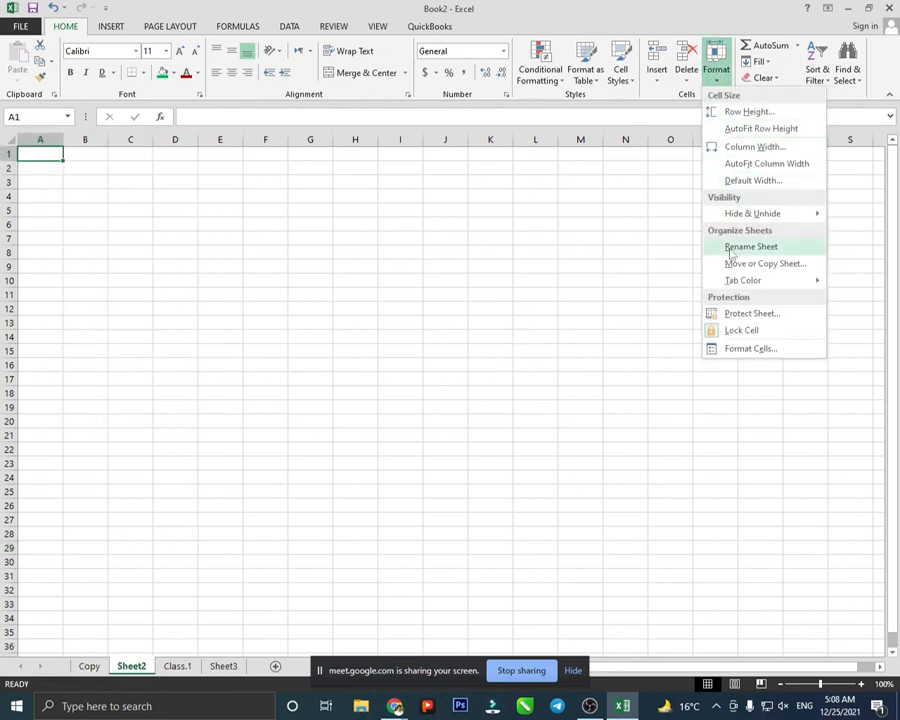
{"action": "mouse_move", "coordinate": [735, 280]}
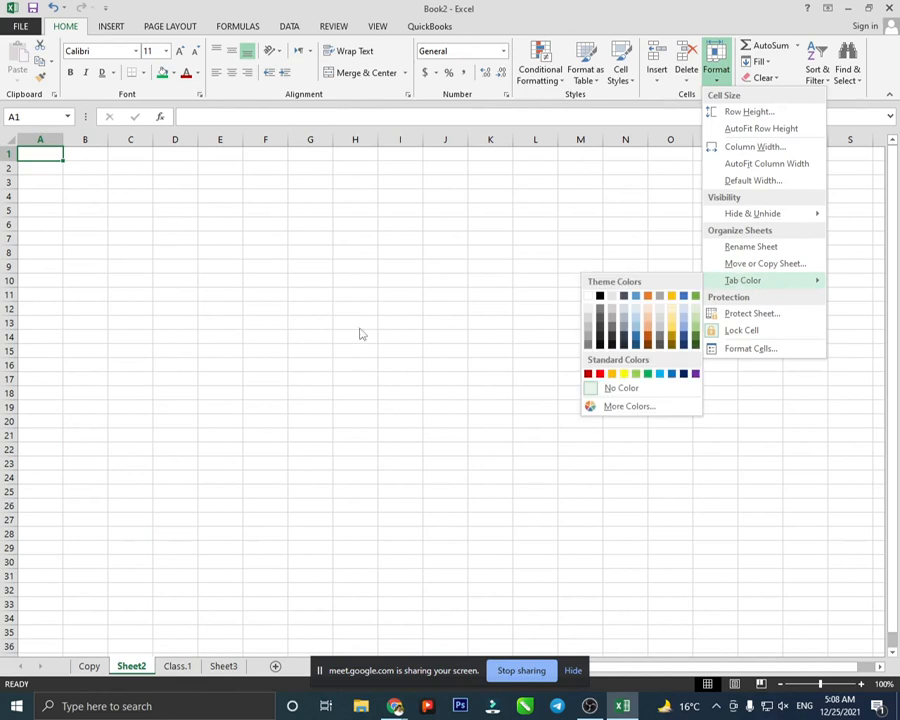
{"action": "left_click", "coordinate": [178, 664]}
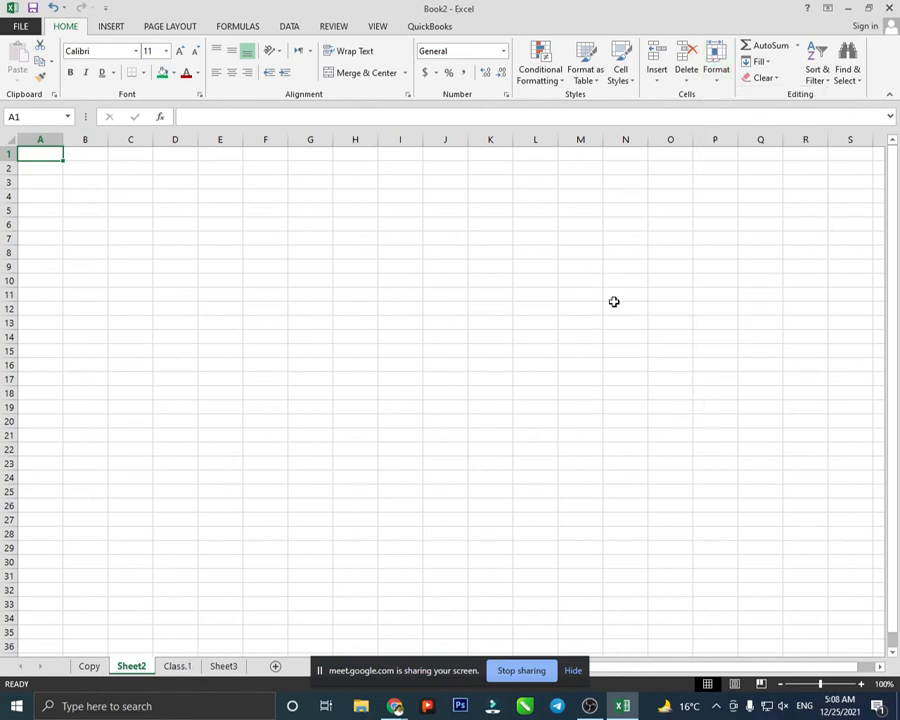
{"action": "left_click", "coordinate": [716, 70]}
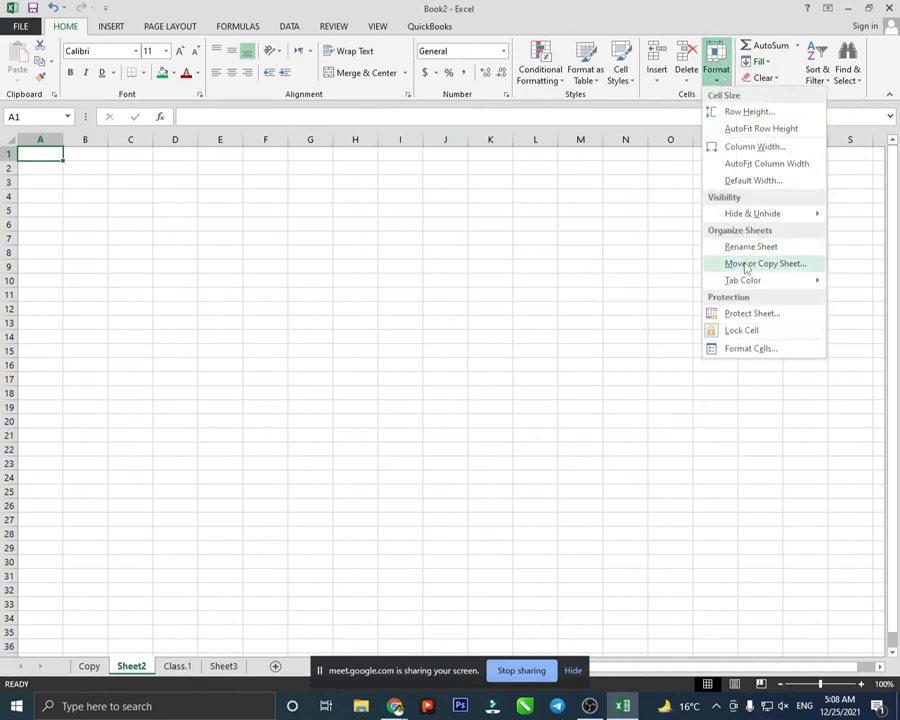
{"action": "mouse_move", "coordinate": [745, 280]}
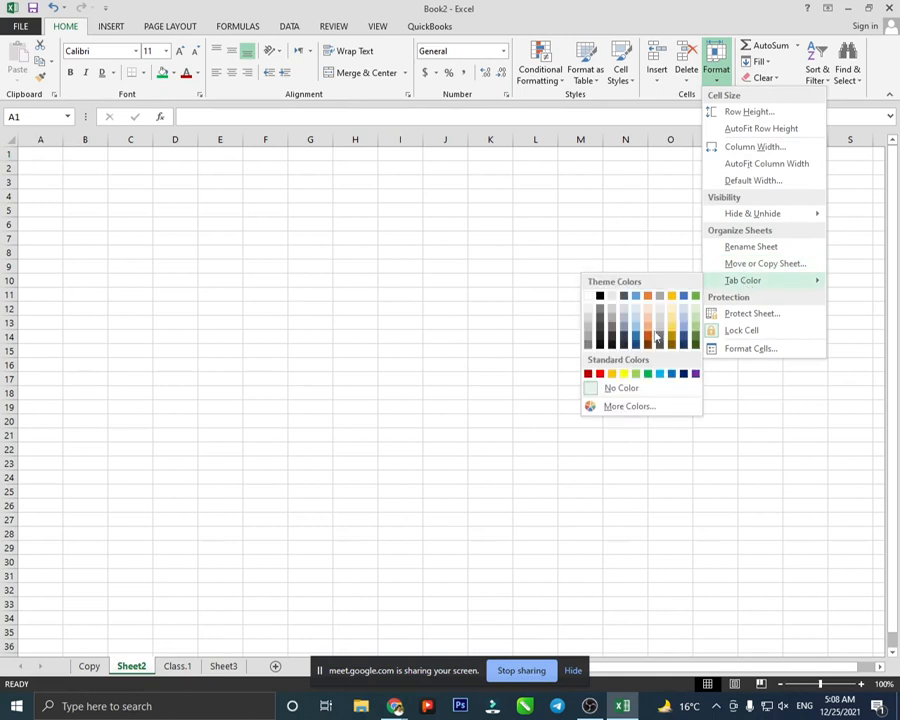
{"action": "left_click", "coordinate": [600, 377]}
{"action": "left_click", "coordinate": [400, 394]}
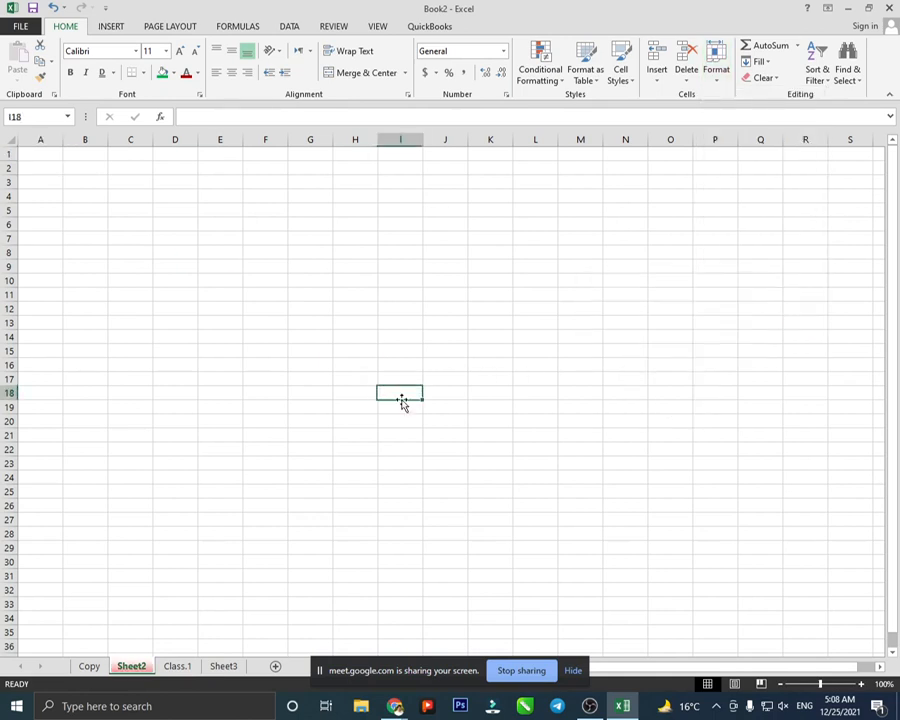
- Give the Copy tab a green tab colour, then switch to the empty Sheet3
{"action": "left_click", "coordinate": [178, 666]}
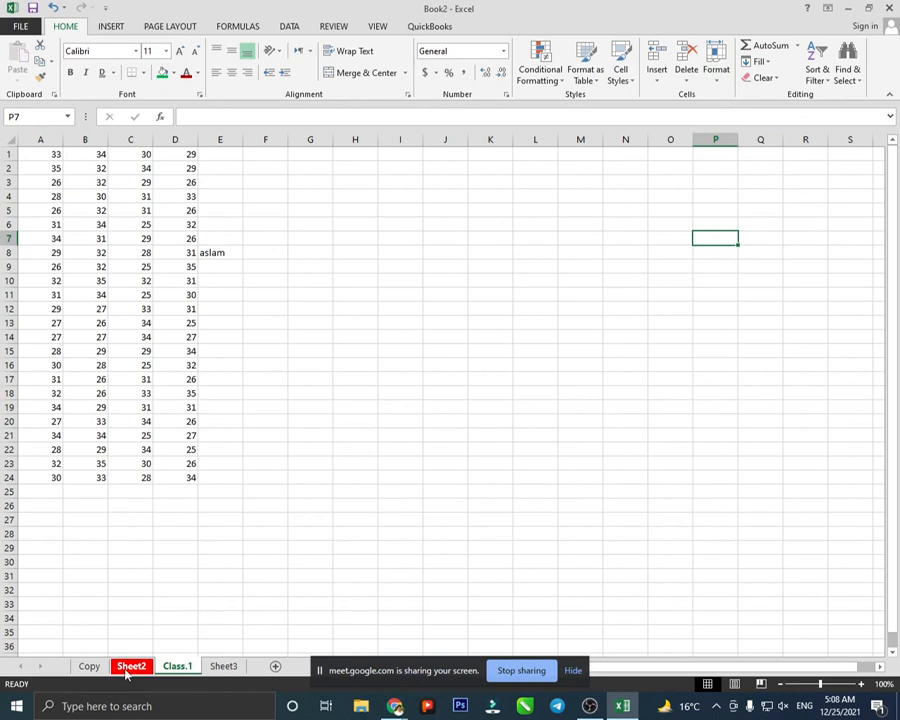
{"action": "left_click", "coordinate": [90, 667]}
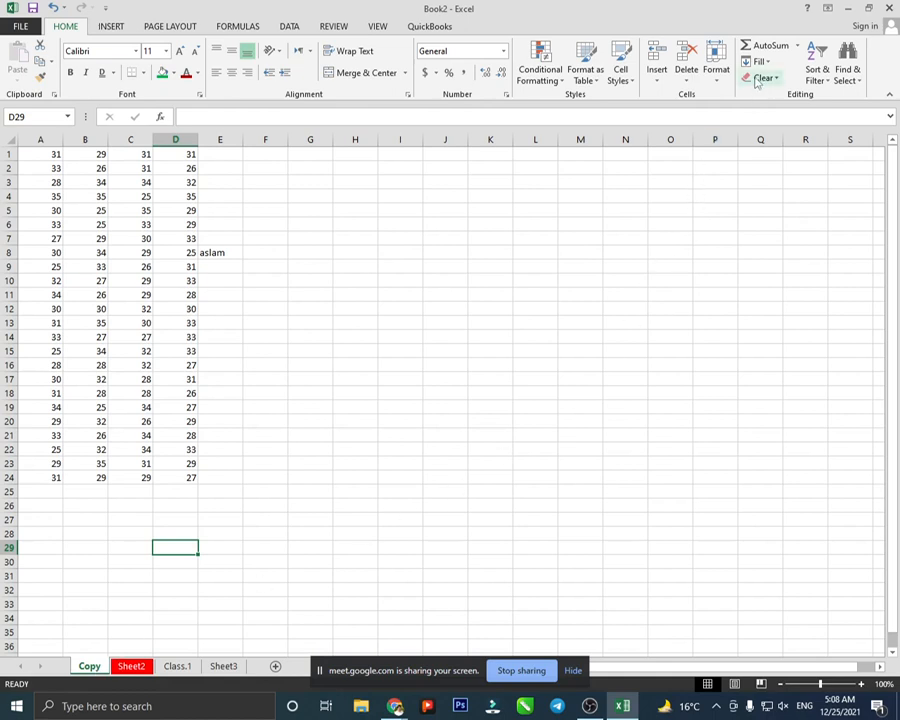
{"action": "left_click", "coordinate": [716, 68]}
{"action": "mouse_move", "coordinate": [725, 281]}
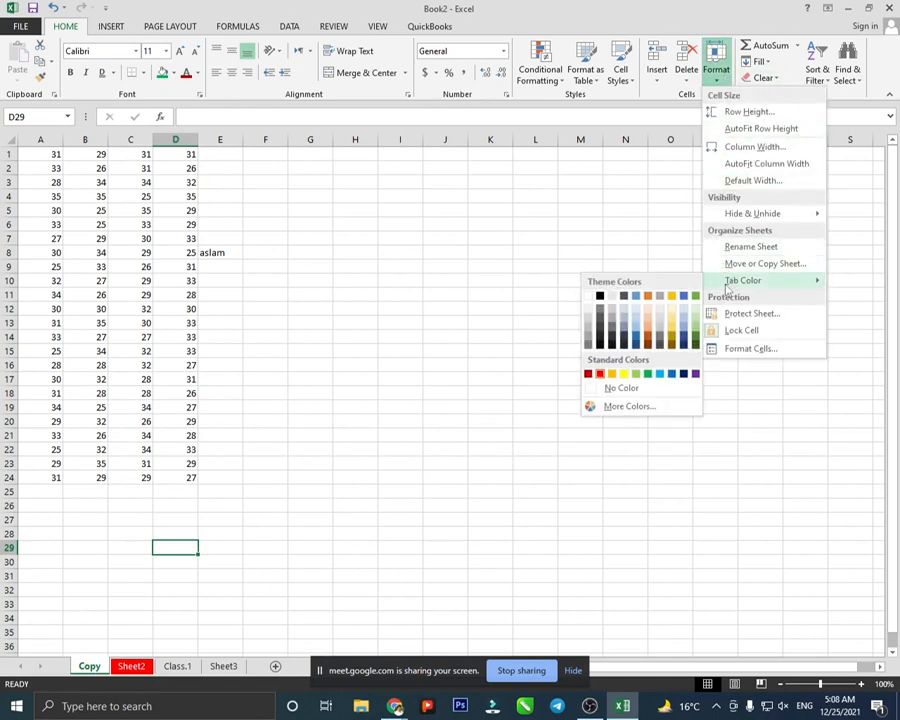
{"action": "left_click", "coordinate": [489, 381]}
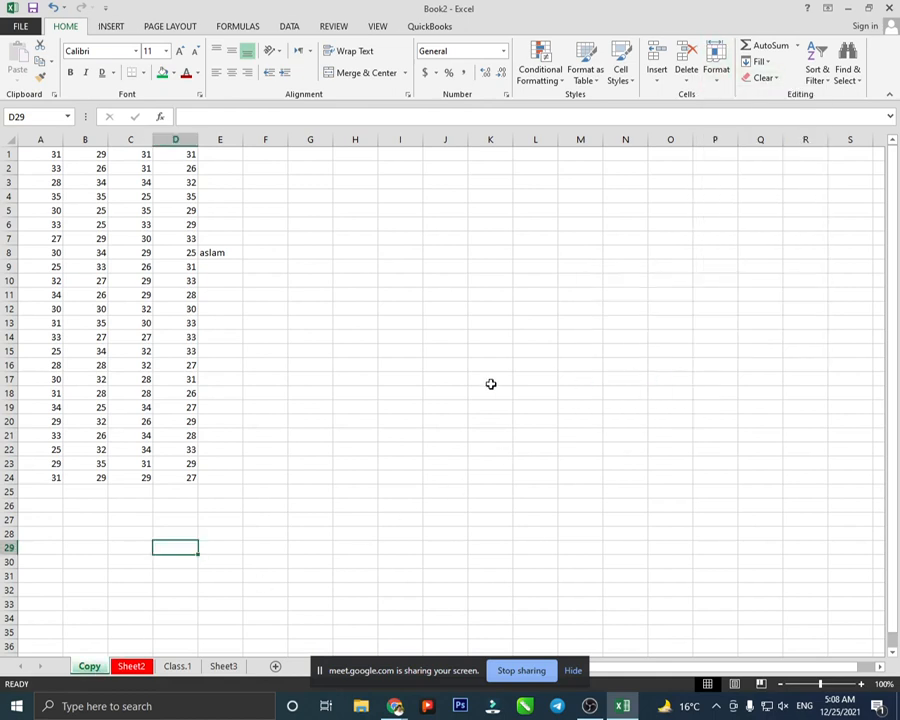
{"action": "left_click", "coordinate": [489, 379]}
{"action": "left_click", "coordinate": [230, 666]}
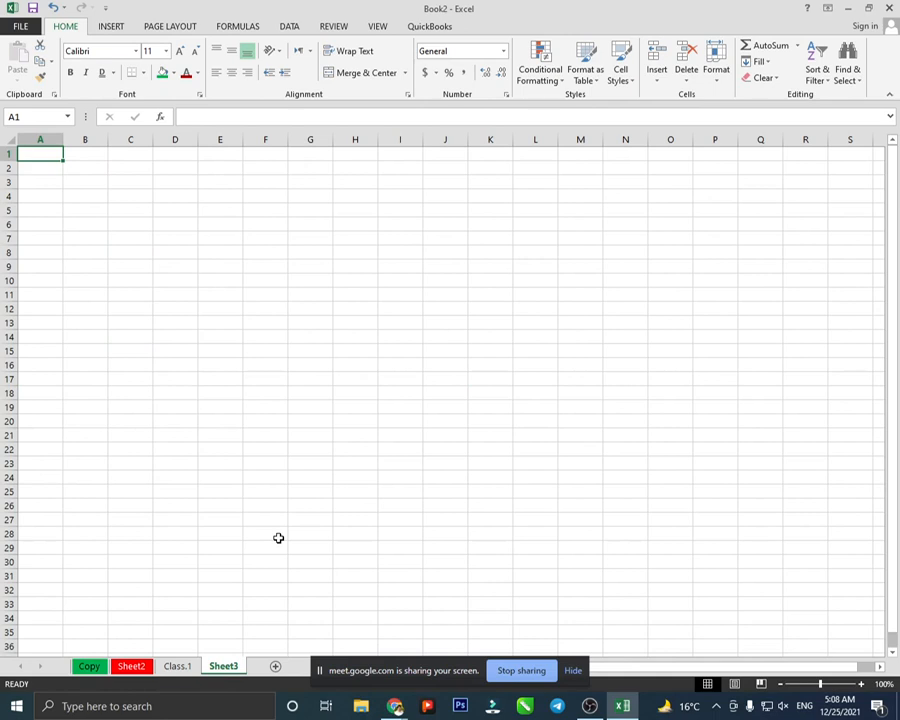
{"action": "left_click", "coordinate": [715, 78]}
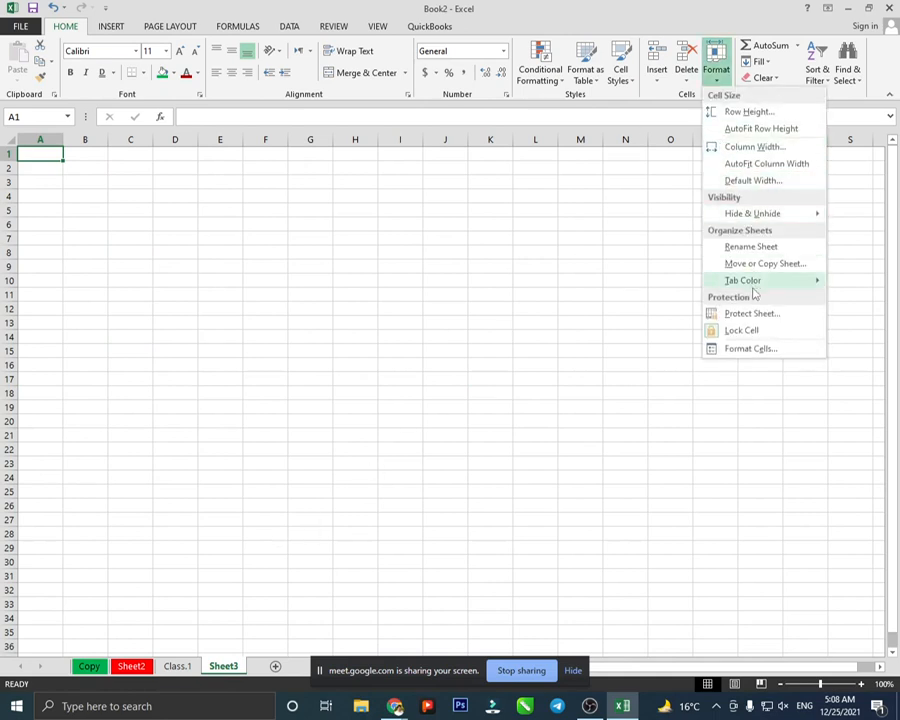
{"action": "left_click", "coordinate": [756, 318]}
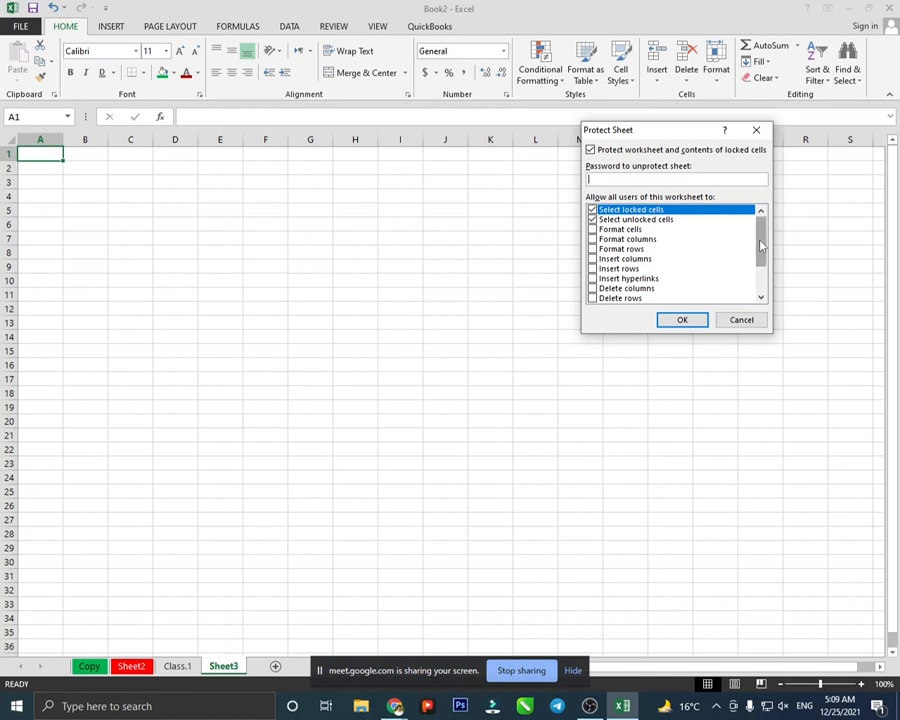
{"action": "mouse_move", "coordinate": [757, 240]}
{"action": "left_mouse_down"}
{"action": "mouse_move", "coordinate": [758, 273]}
{"action": "mouse_move", "coordinate": [757, 242]}
{"action": "left_mouse_up"}
{"action": "left_click", "coordinate": [741, 320]}
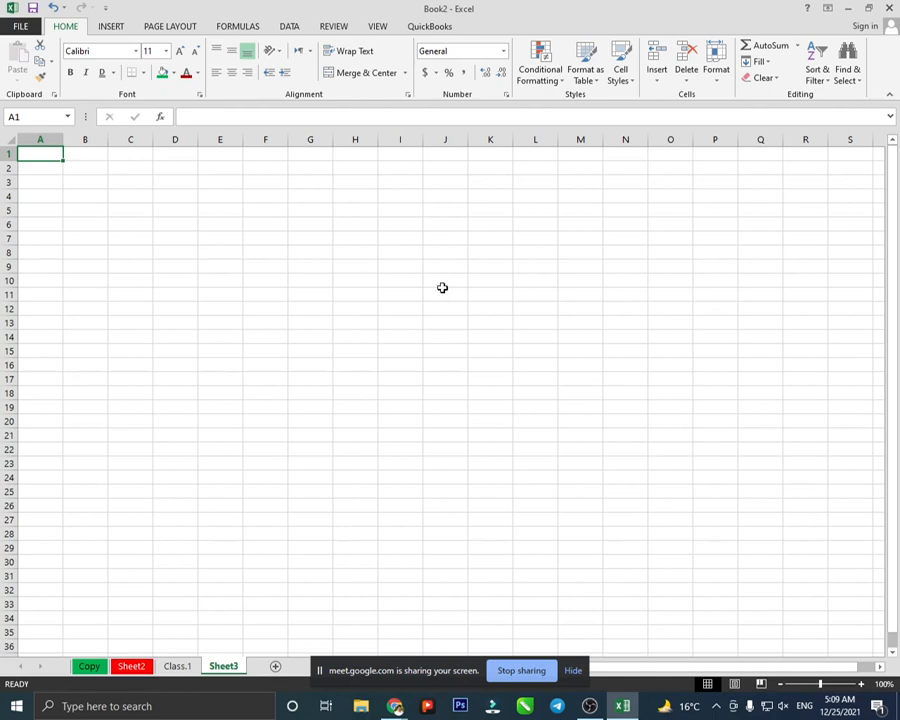
{"action": "left_click", "coordinate": [304, 231]}
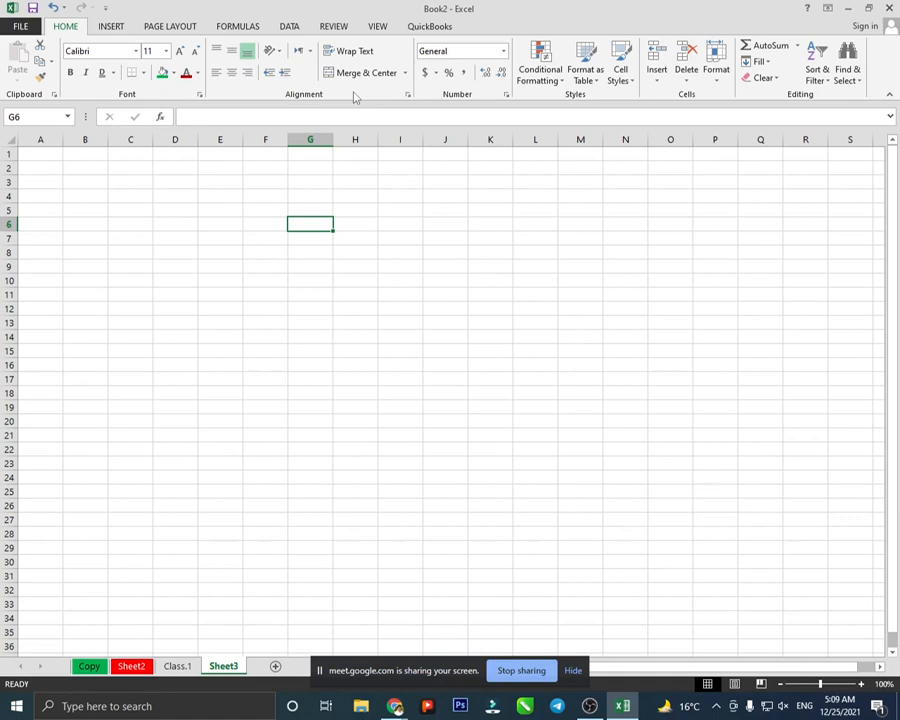
{"action": "left_click", "coordinate": [327, 267]}
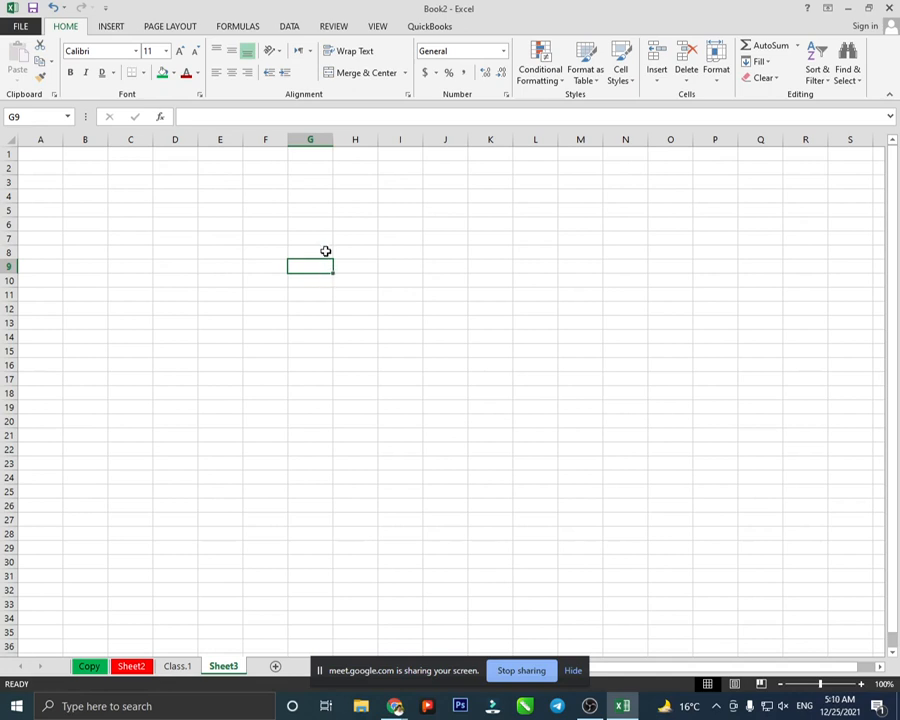
- Enter =5+5 in G9 and =10-3 in G11, giving 10 and 7
{"action": "scroll", "coordinate": [325, 250], "scroll_direction": "up", "scroll_amount": 4}
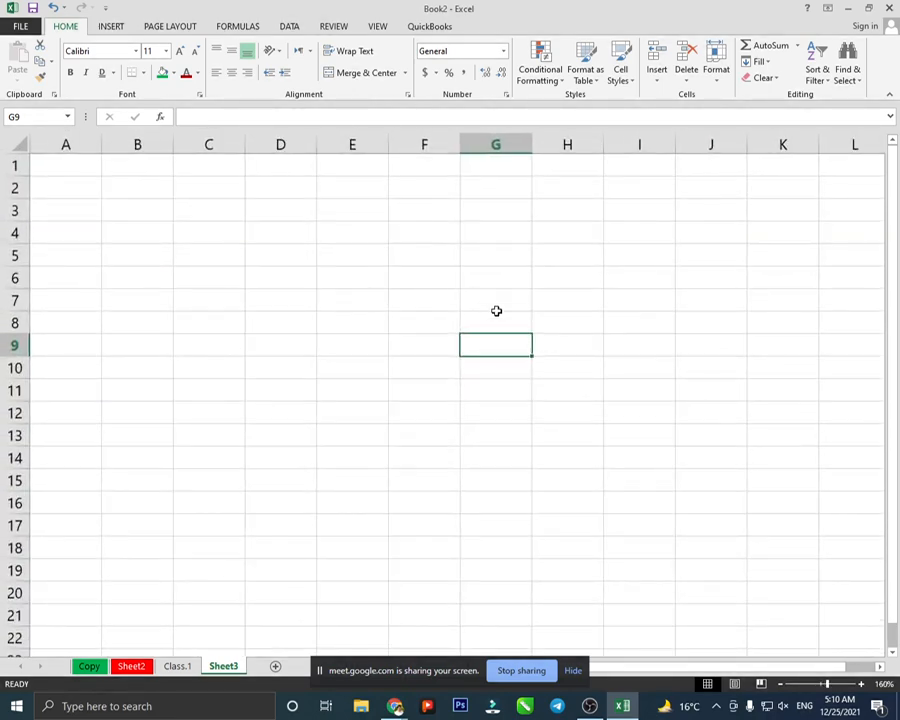
{"action": "scroll", "coordinate": [496, 312], "scroll_direction": "up", "scroll_amount": 1}
{"action": "type", "text": "="}
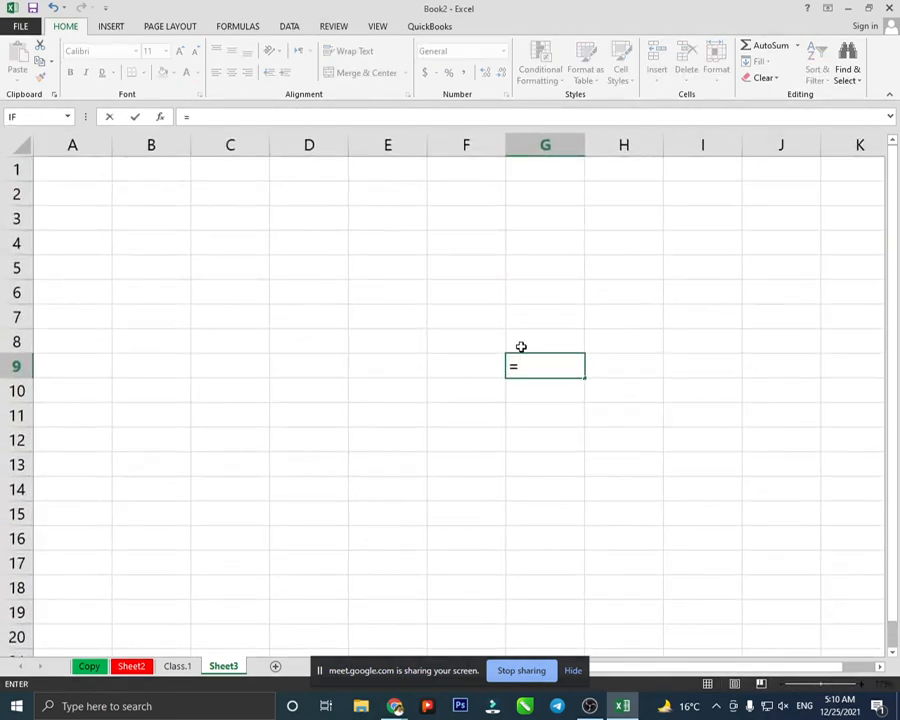
{"action": "type", "text": "5+5"}
{"action": "key", "text": "Return"}
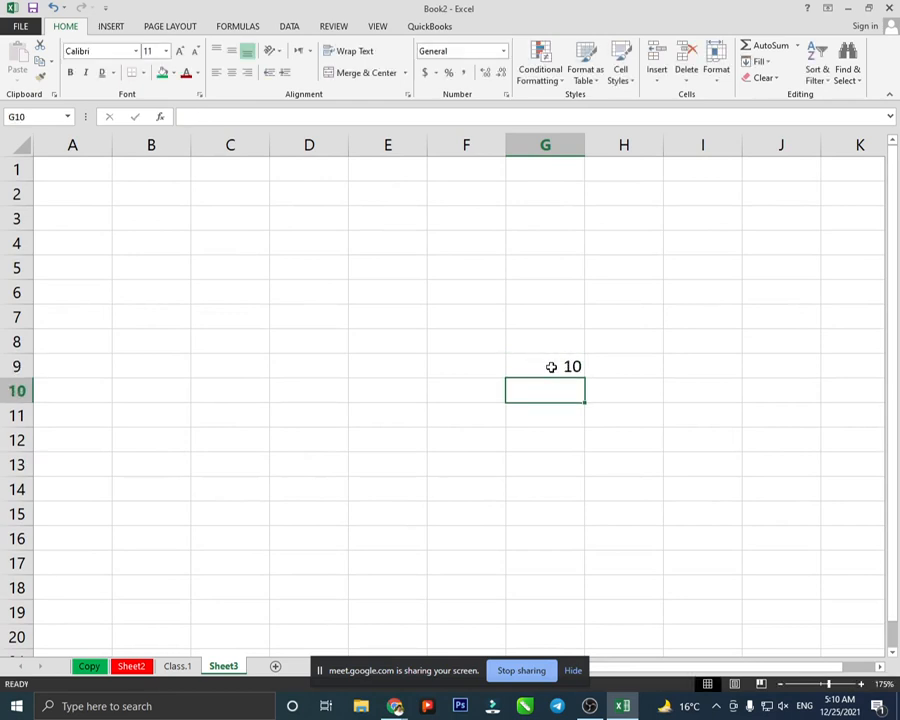
{"action": "left_click", "coordinate": [549, 366]}
{"action": "left_click", "coordinate": [543, 406]}
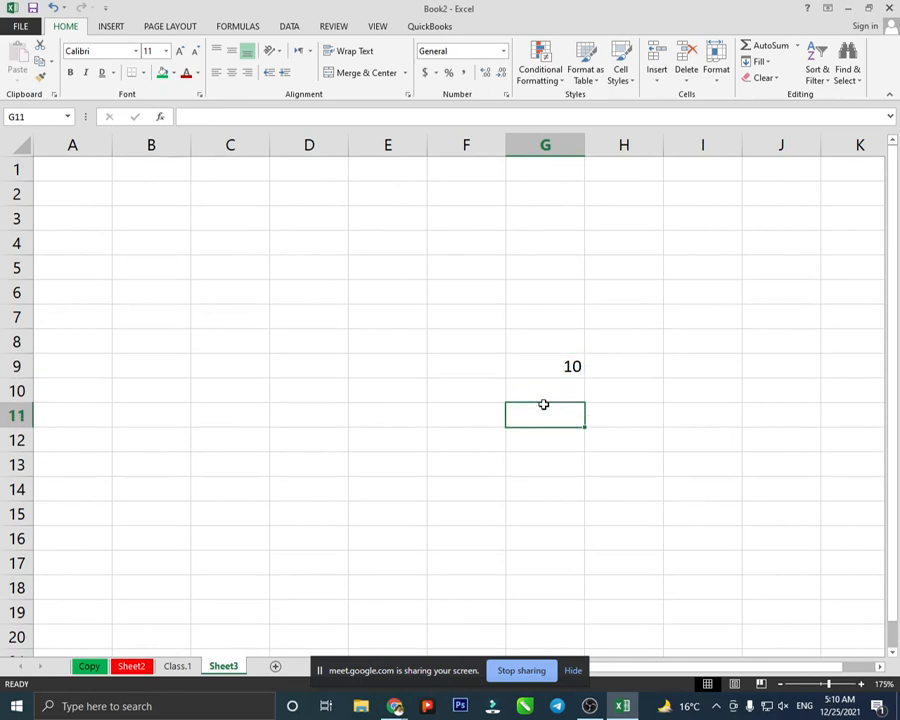
{"action": "type", "text": "="}
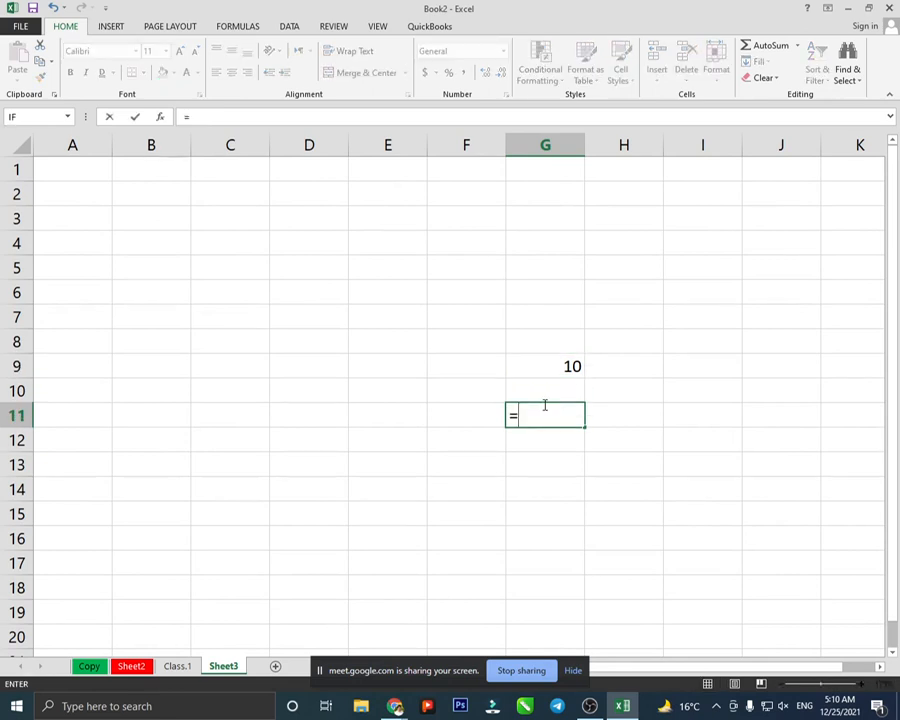
{"action": "type", "text": "10-3"}
{"action": "key", "text": "Return"}
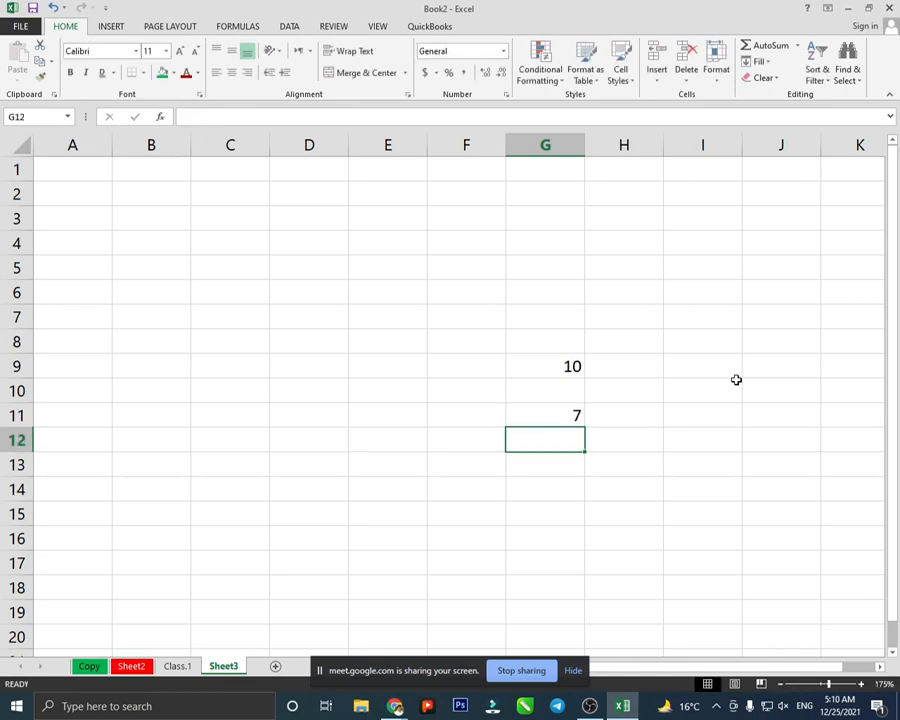
- Enter =25*5 in G16 and =60/3 in G17, giving 125 and 20
{"action": "left_click", "coordinate": [523, 540]}
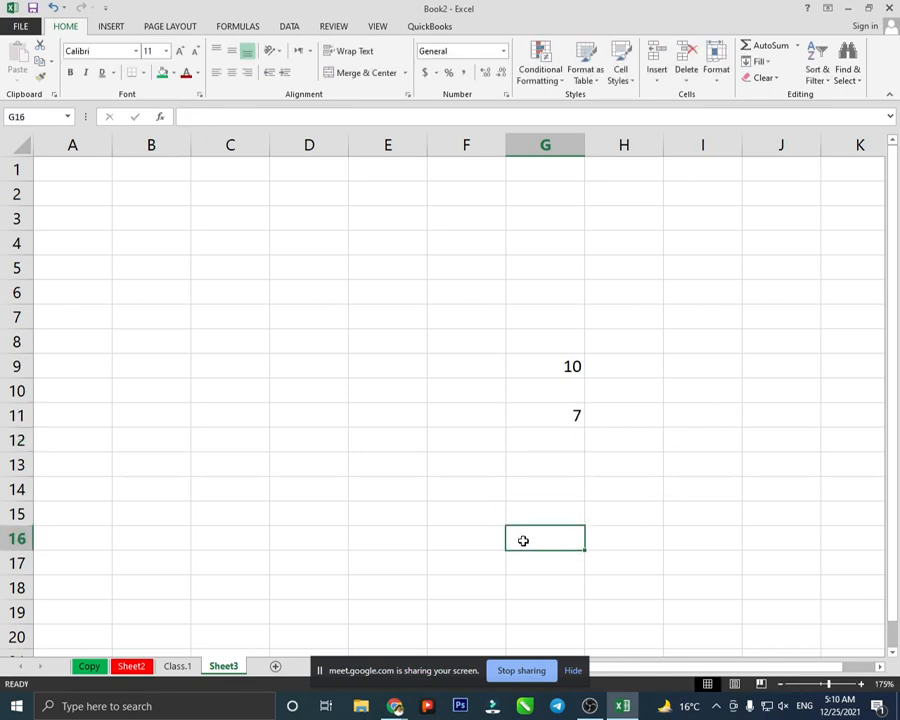
{"action": "type", "text": "="}
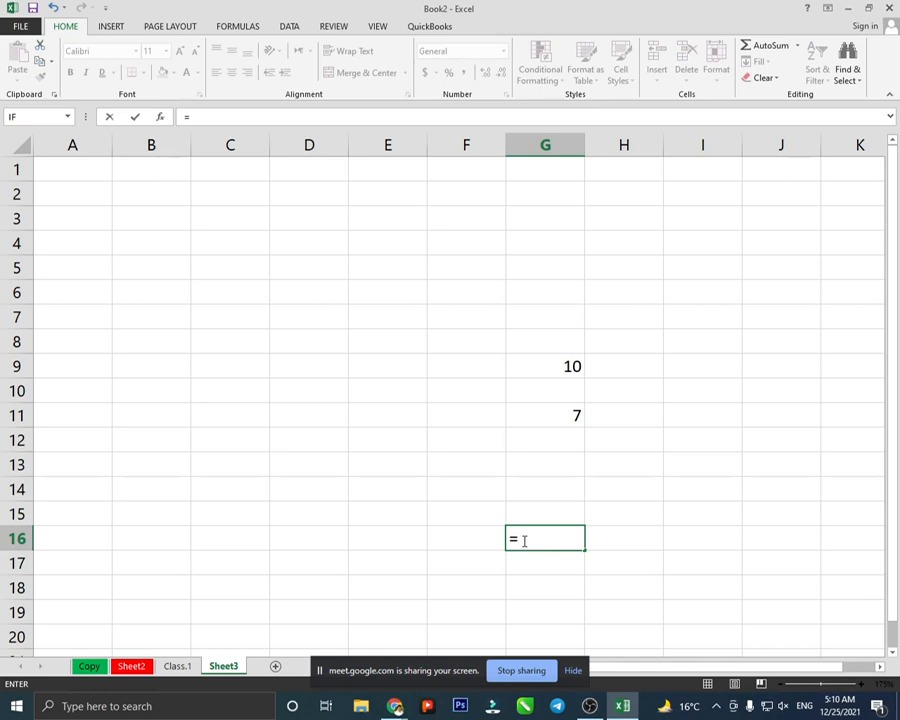
{"action": "type", "text": "25*5"}
{"action": "key", "text": "Return"}
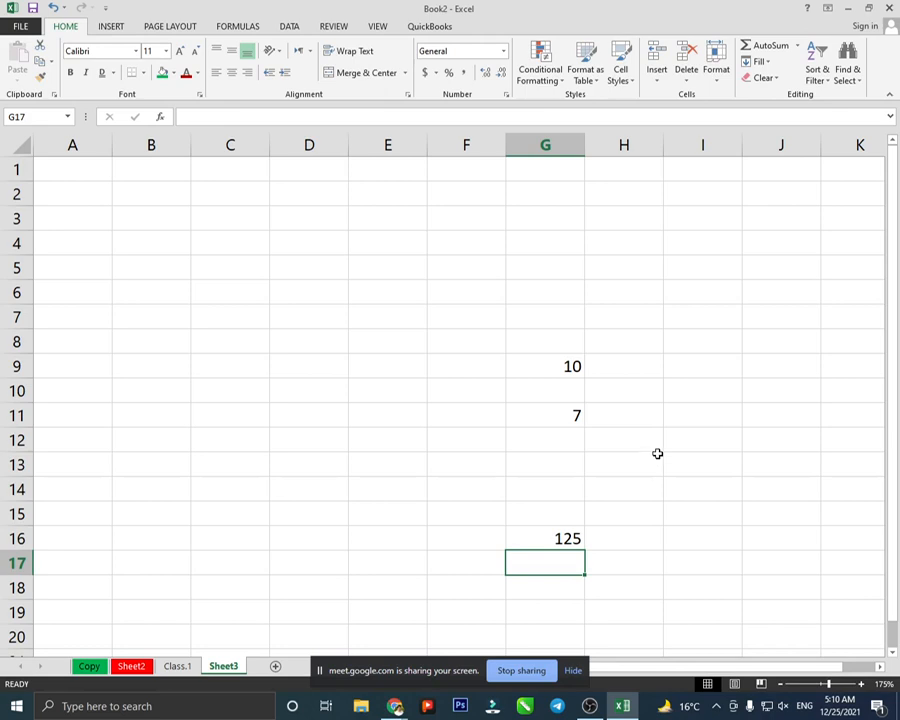
{"action": "type", "text": "="}
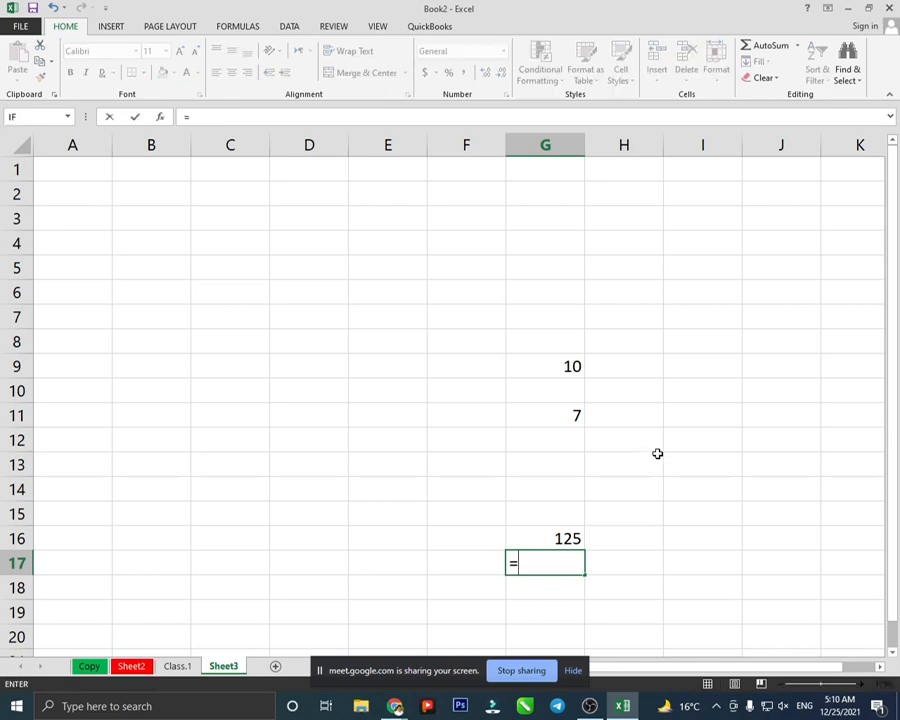
{"action": "type", "text": "60/3"}
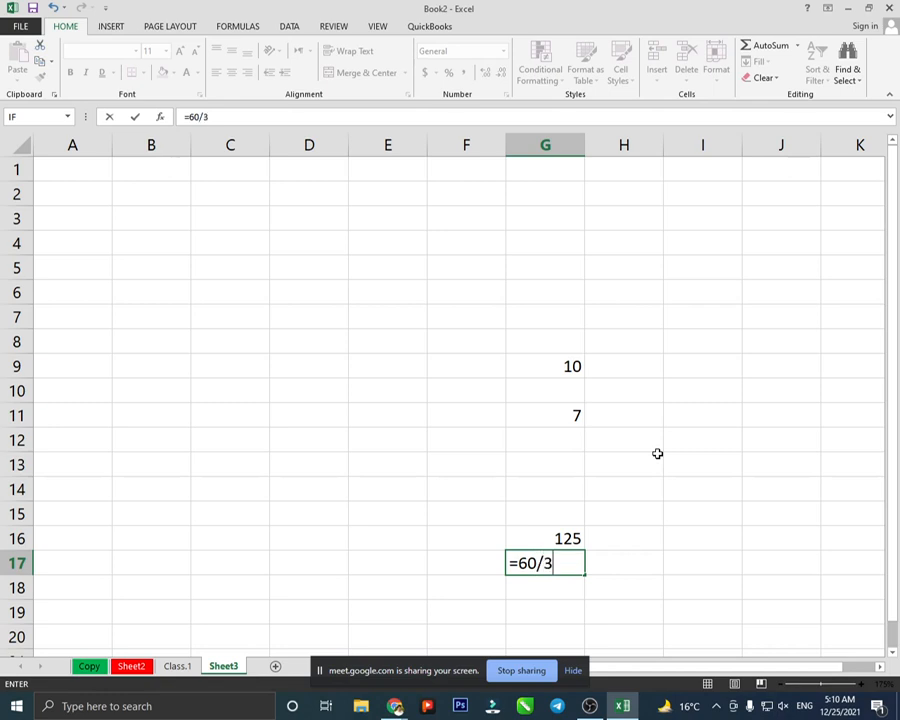
{"action": "key", "text": "Return"}
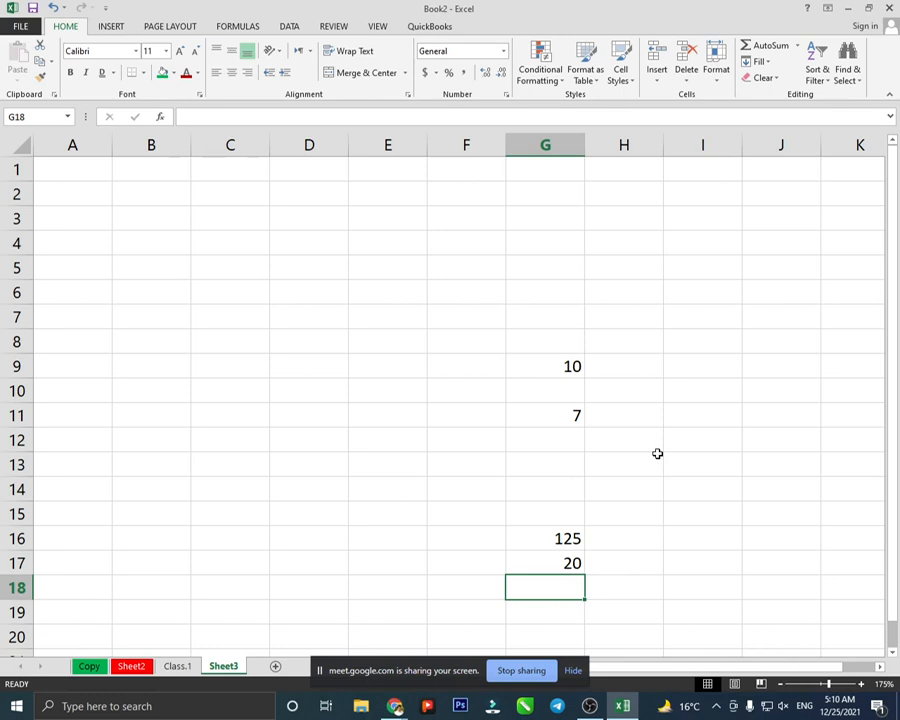
- Clear F8:H18, then fill F3:F13 with =RANDBETWEEN(10,20)
{"action": "left_click_drag", "start_coordinate": [466, 341], "coordinate": [619, 578]}
{"action": "key", "text": "Delete"}
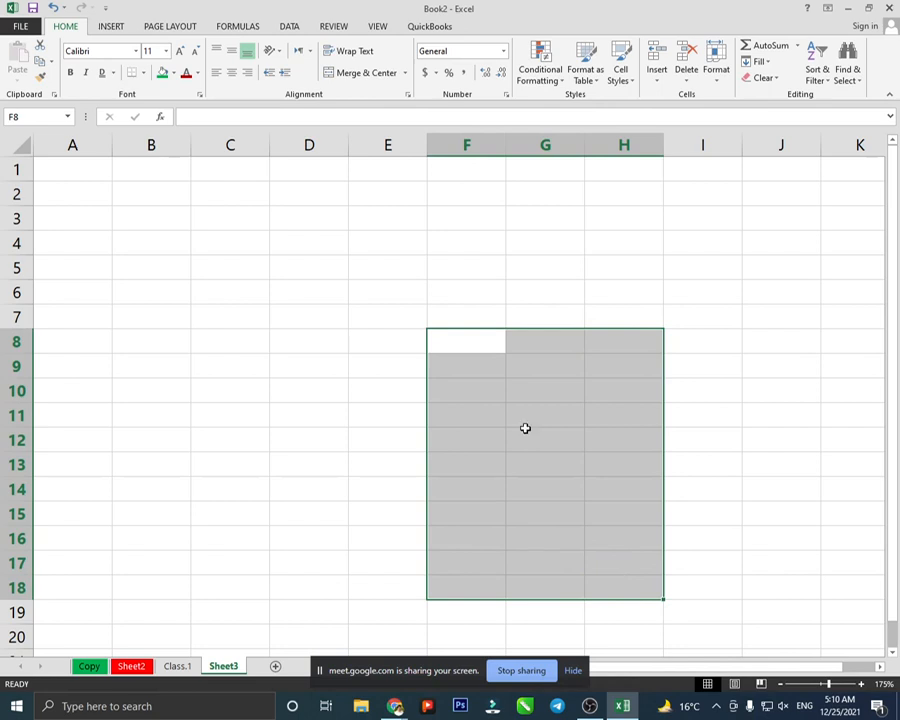
{"action": "left_click", "coordinate": [497, 229]}
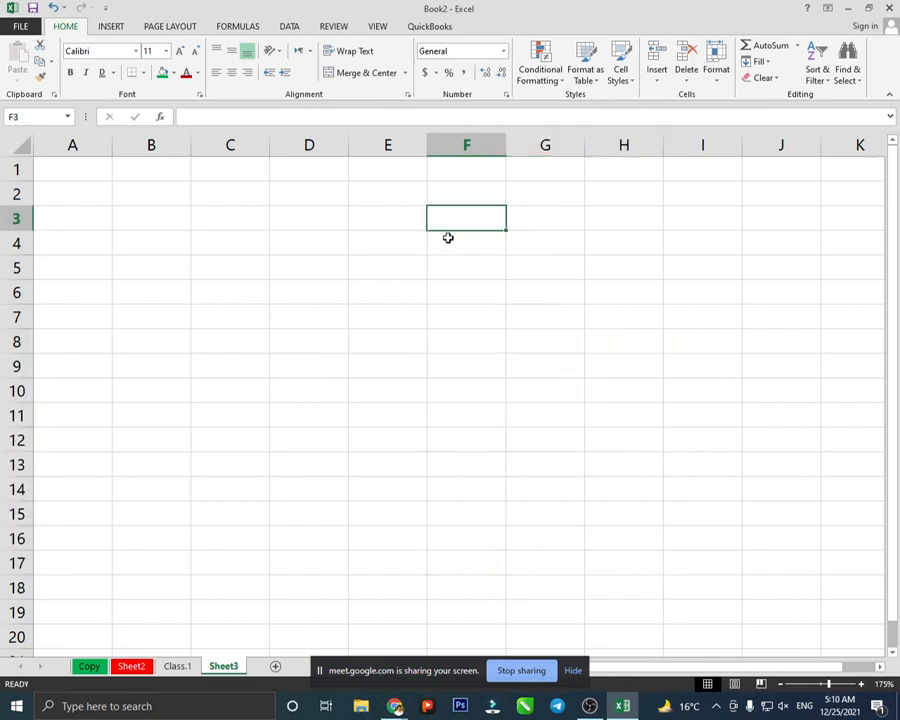
{"action": "type", "text": "=ra"}
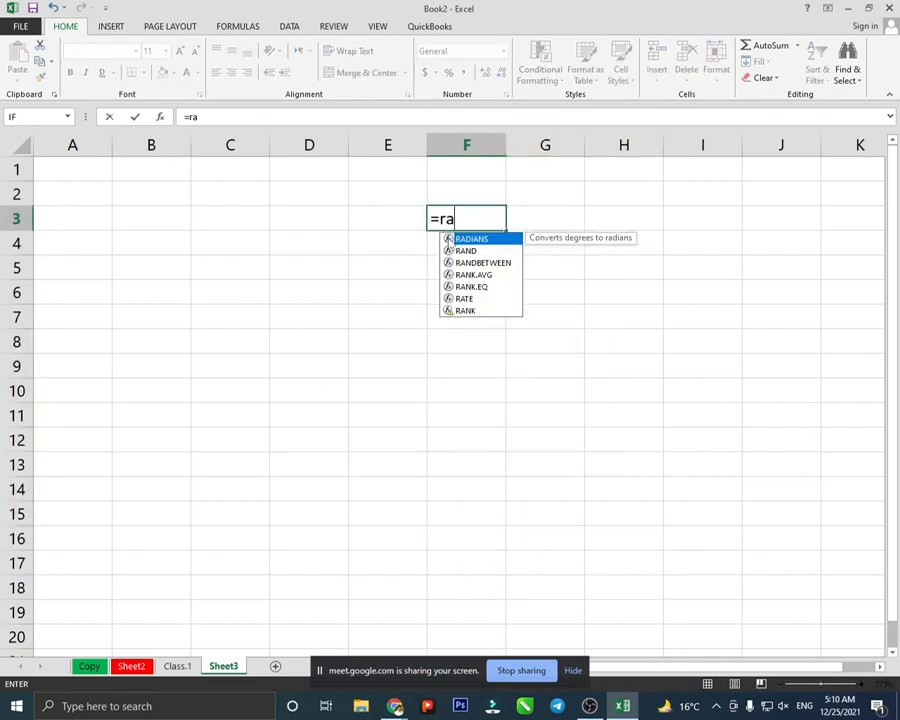
{"action": "type", "text": "nd"}
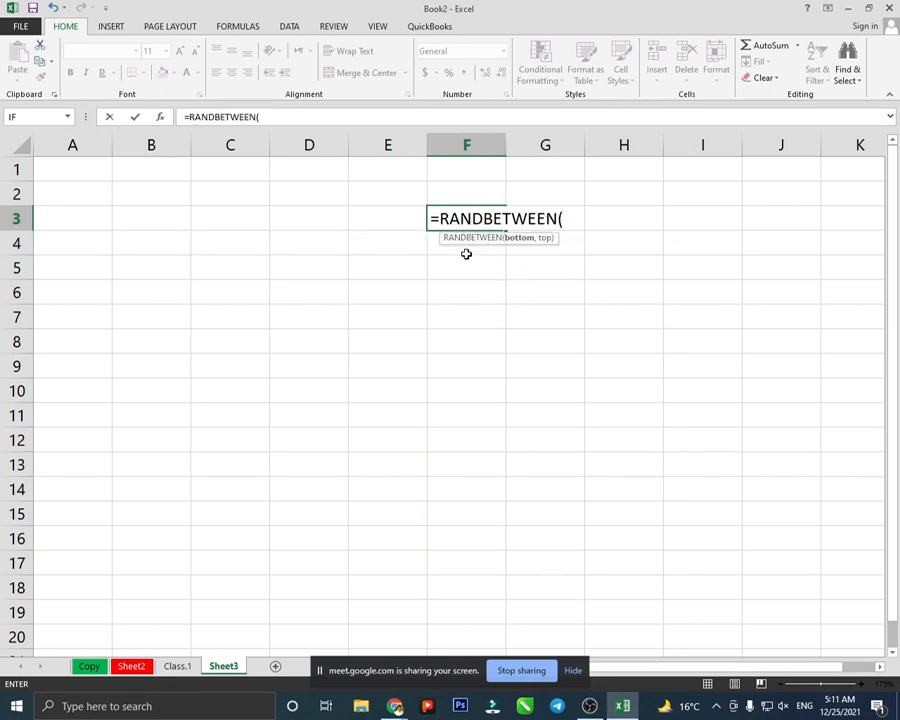
{"action": "type", "text": "10,"}
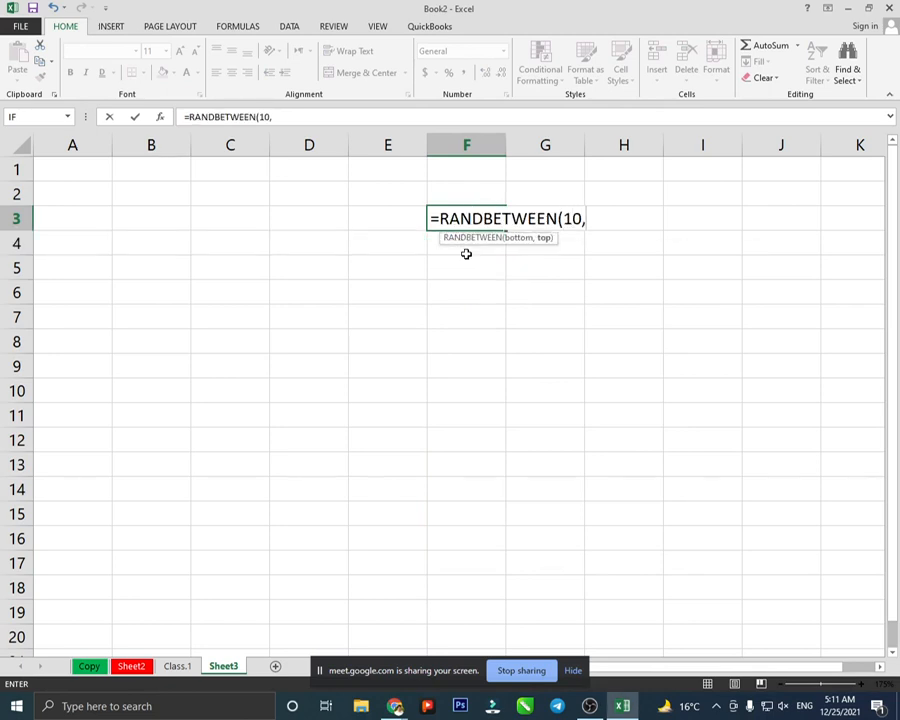
{"action": "type", "text": "20)"}
{"action": "key", "text": "Return"}
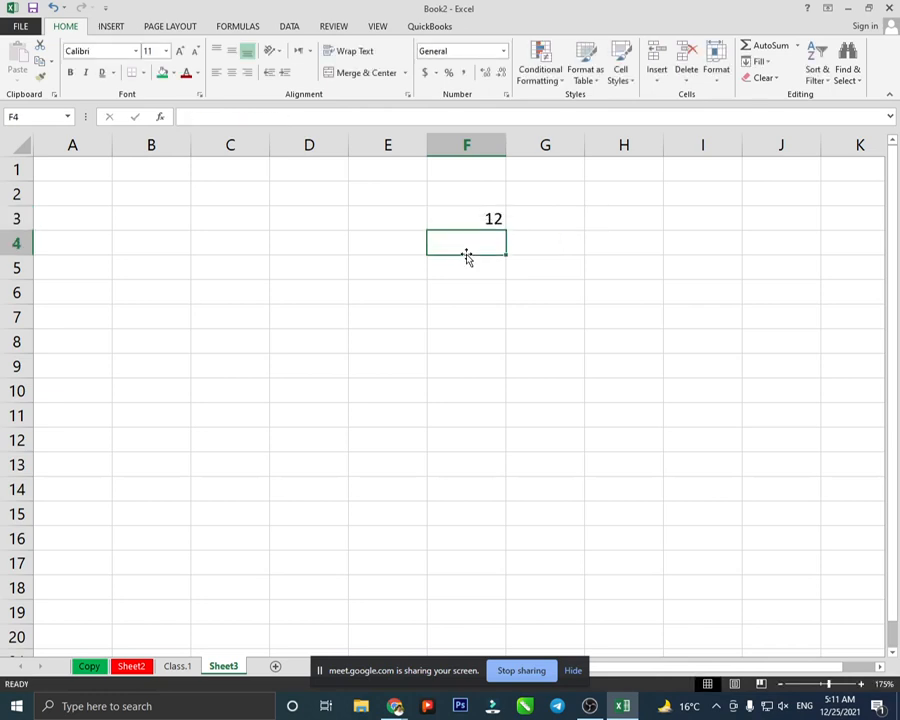
{"action": "left_click", "coordinate": [484, 221]}
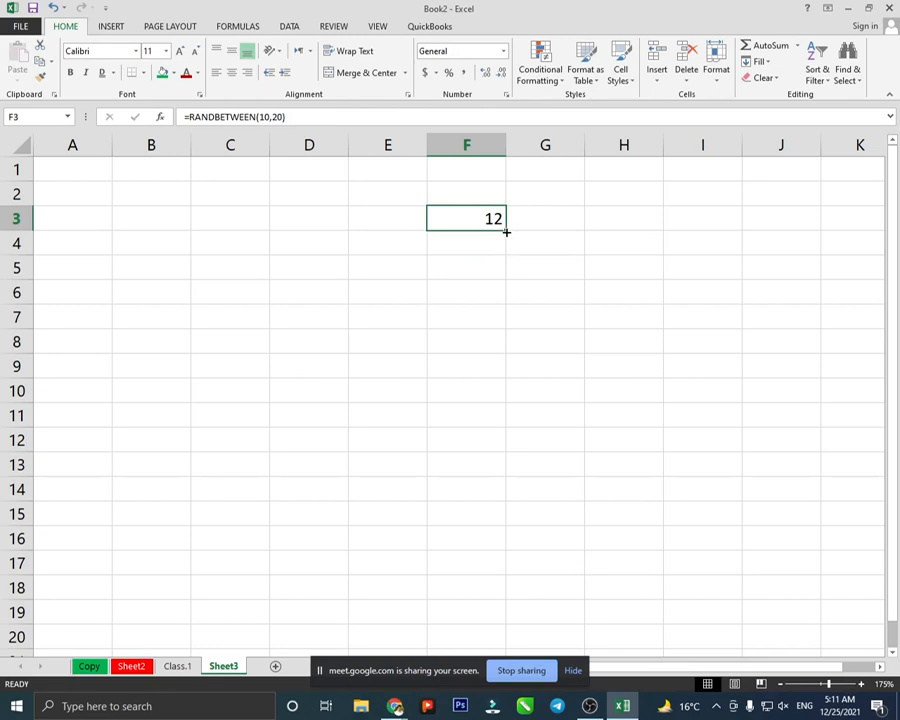
{"action": "left_click_drag", "start_coordinate": [506, 231], "coordinate": [508, 478]}
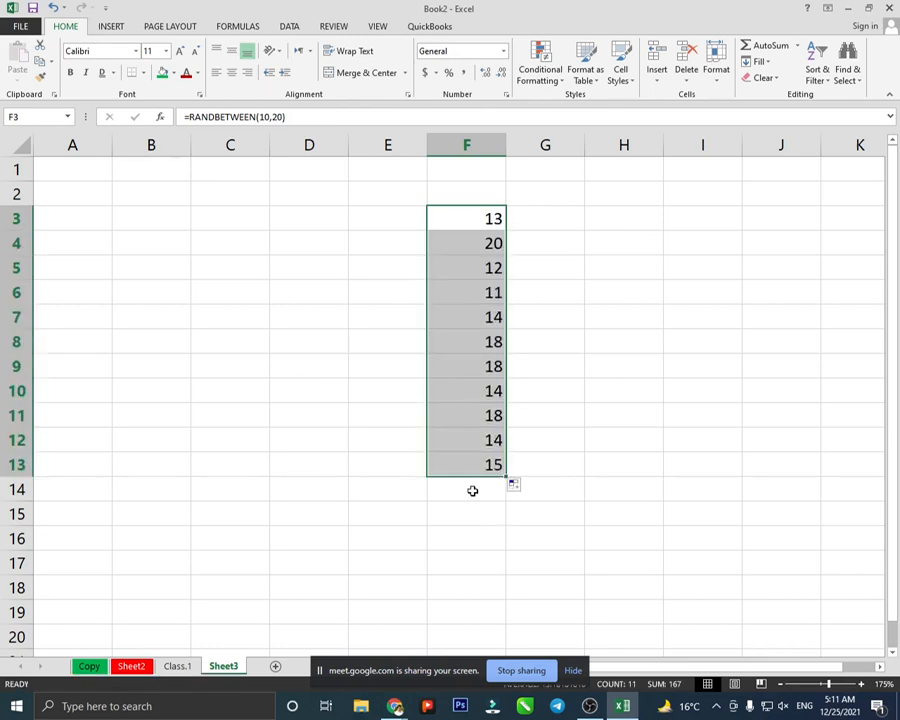
{"action": "left_click", "coordinate": [472, 490]}
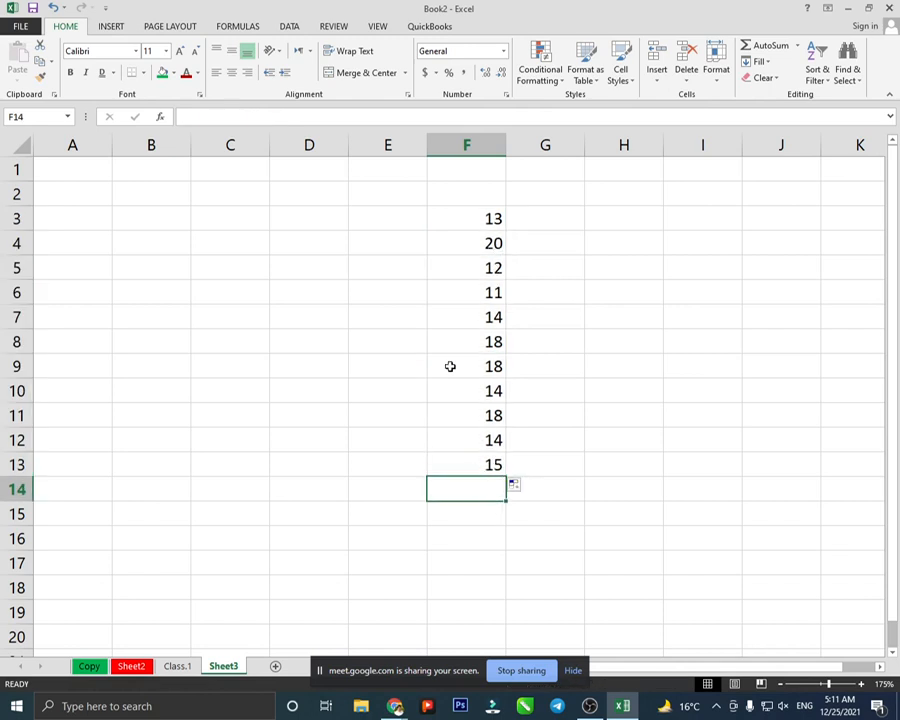
{"action": "left_click", "coordinate": [768, 46]}
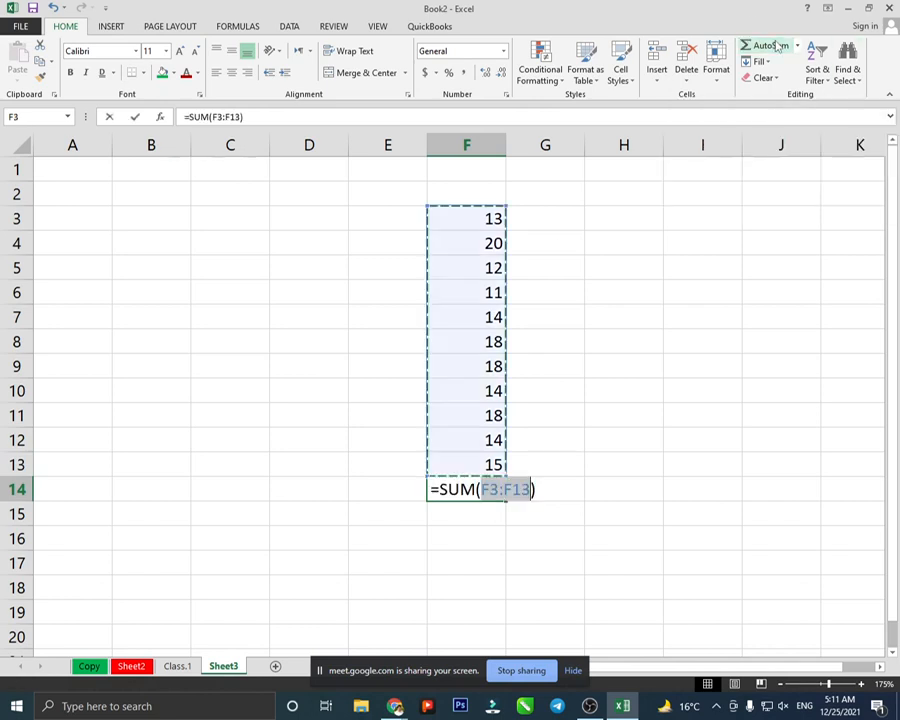
{"action": "key", "text": "Return"}
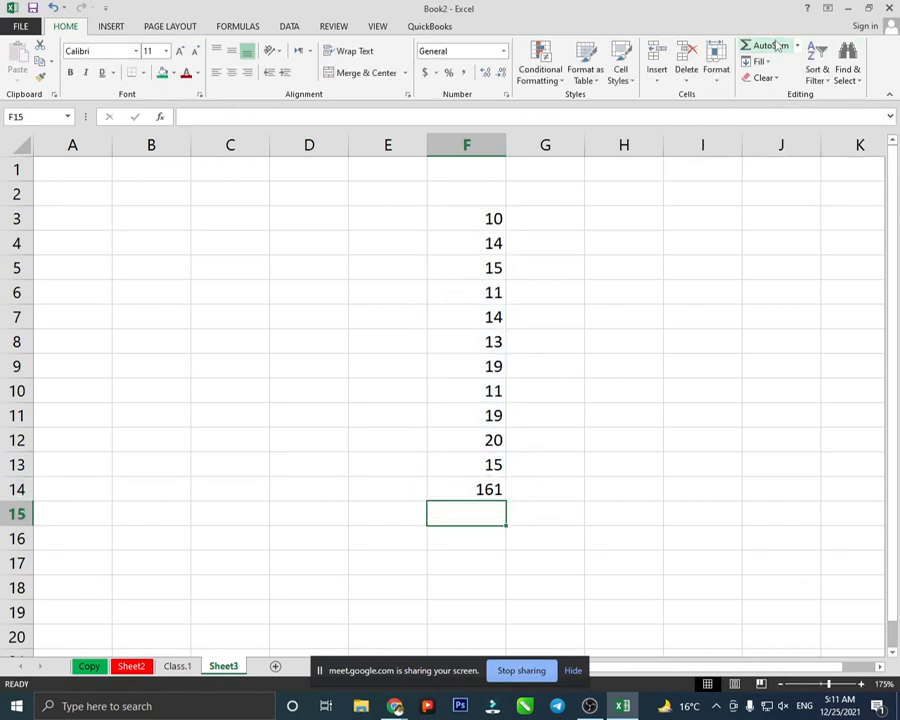
{"action": "left_click", "coordinate": [500, 486]}
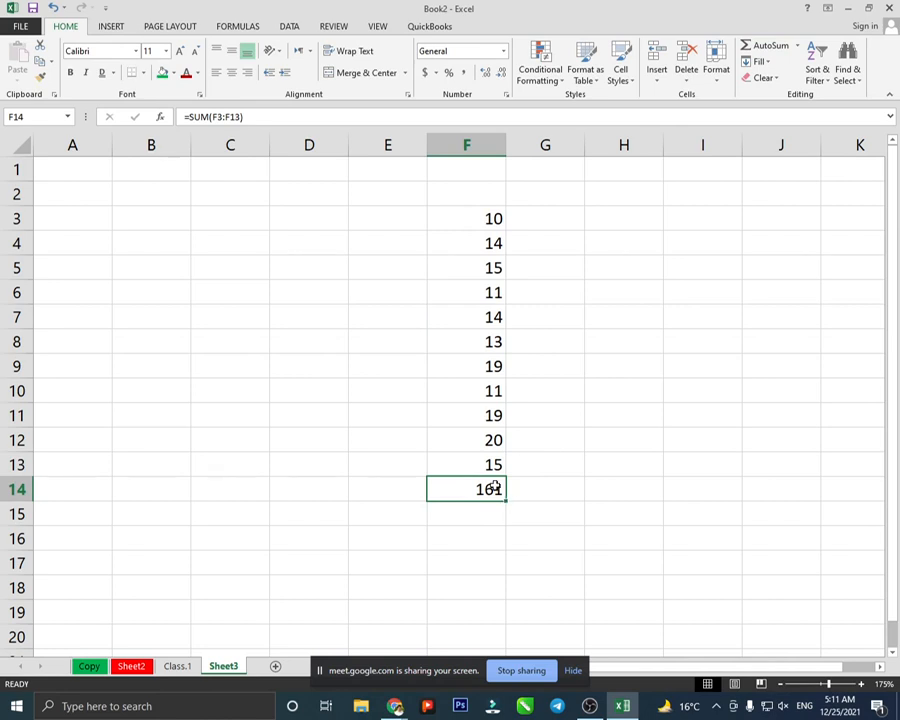
{"action": "left_click", "coordinate": [88, 191]}
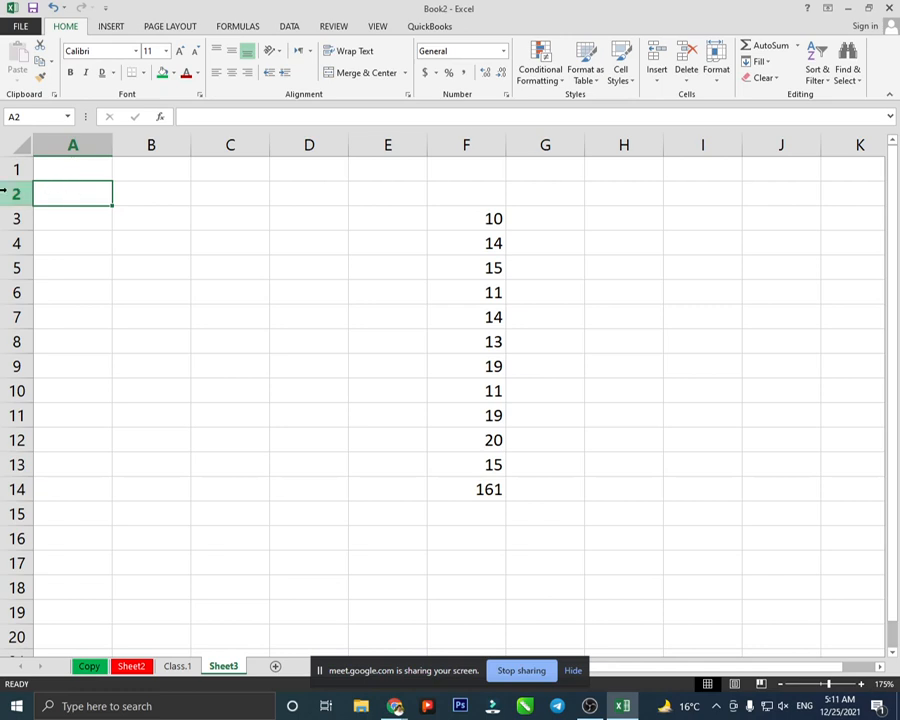
{"action": "left_click", "coordinate": [150, 192]}
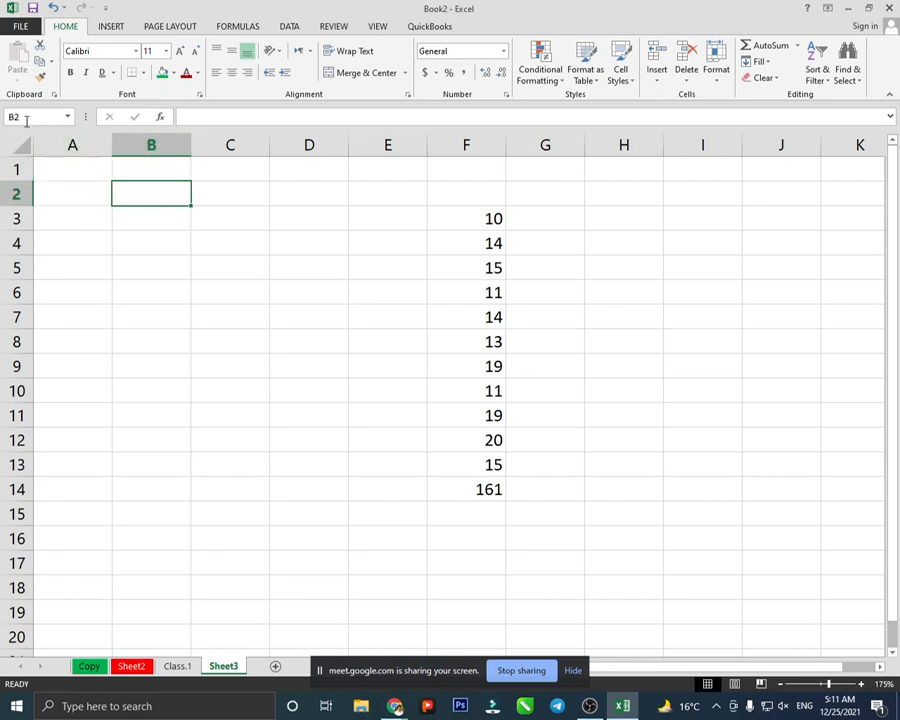
{"action": "left_click", "coordinate": [259, 312]}
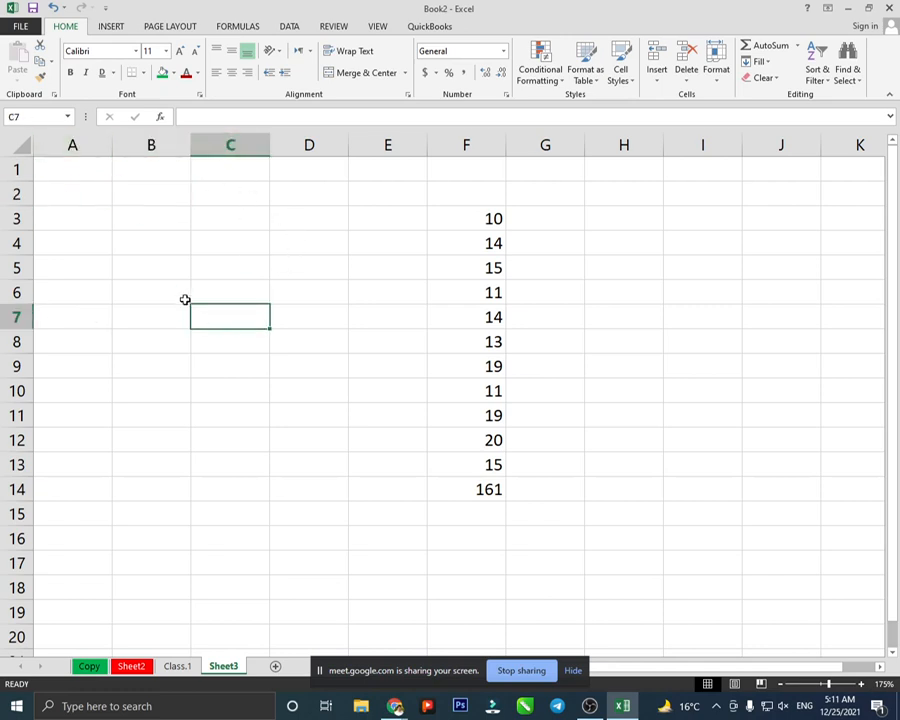
{"action": "left_click", "coordinate": [457, 221]}
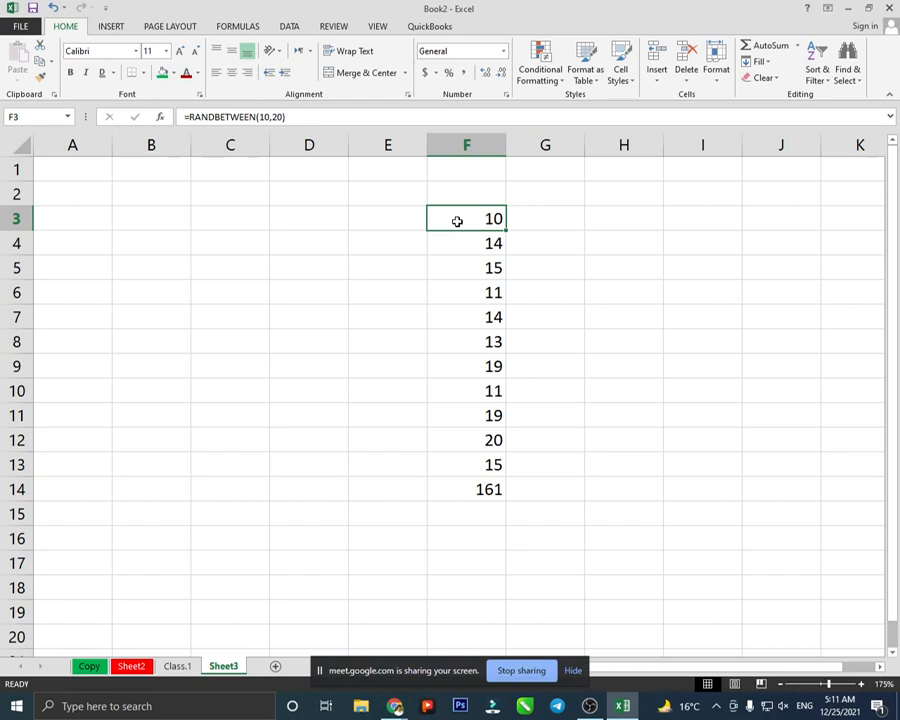
{"action": "left_click", "coordinate": [490, 487]}
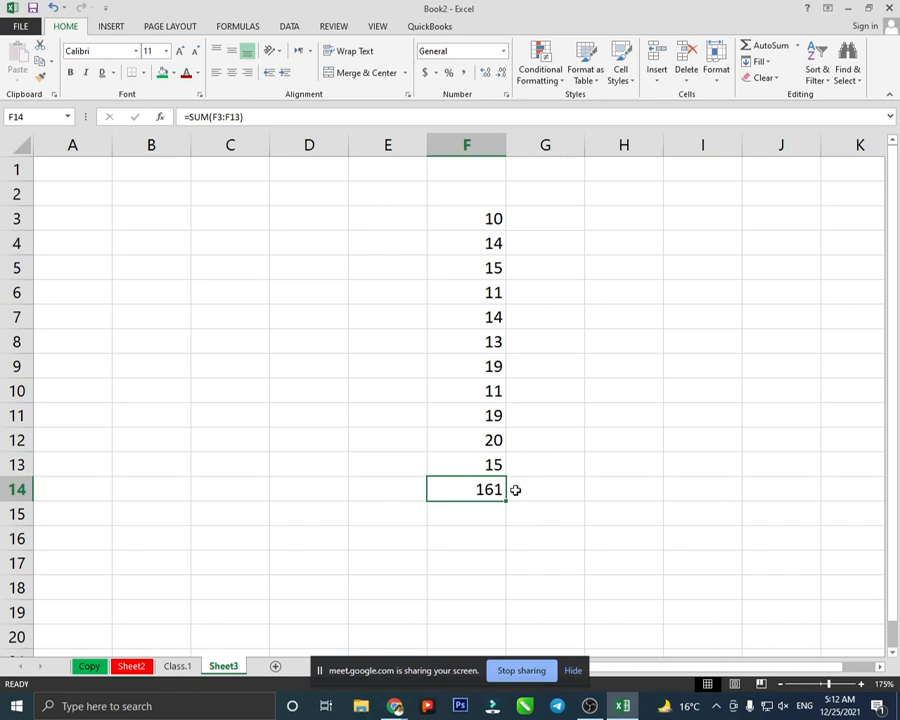
- Enter =10+14+15 in G14, giving 39
{"action": "left_click", "coordinate": [515, 489]}
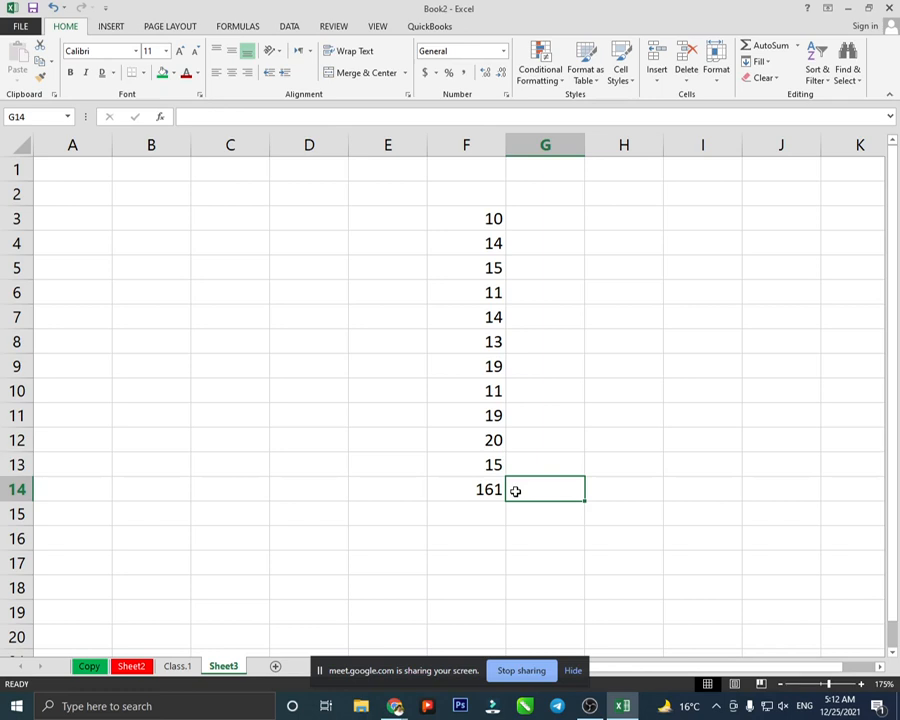
{"action": "type", "text": "=10"}
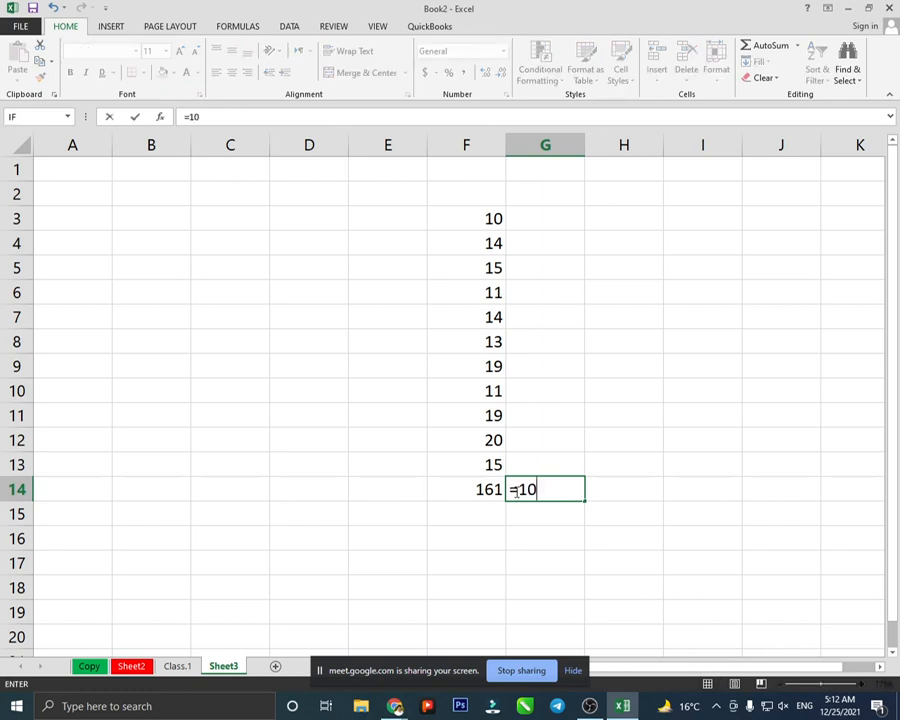
{"action": "type", "text": "+14+15"}
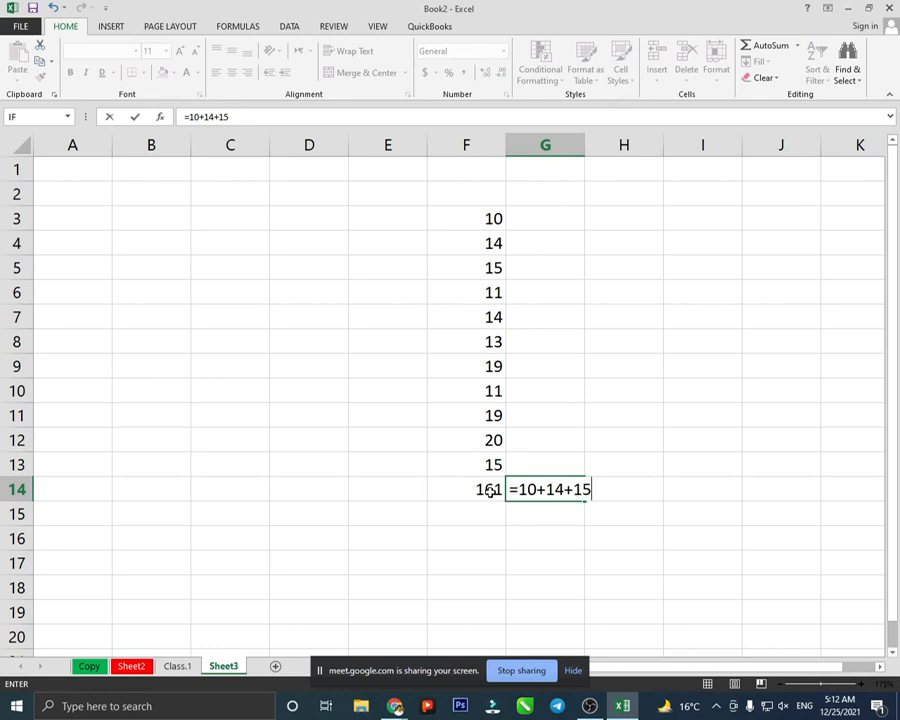
{"action": "key", "text": "Return"}
{"action": "left_click", "coordinate": [563, 490]}
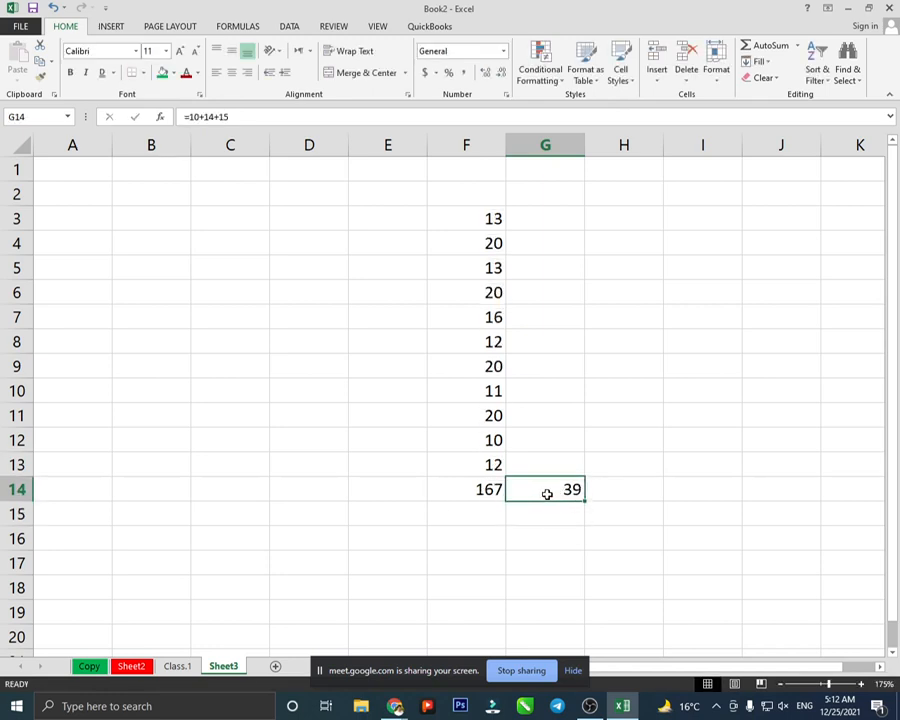
- Edit the RANDBETWEEN formula in F6 so its lower bound references G9
{"action": "left_click", "coordinate": [497, 316]}
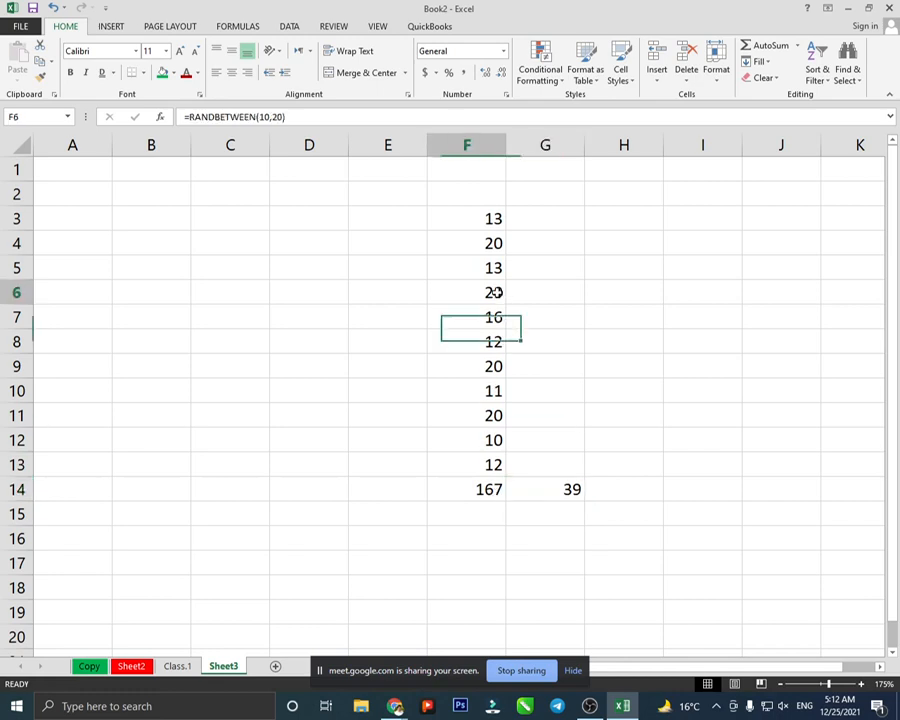
{"action": "double_click", "coordinate": [495, 293]}
{"action": "left_click", "coordinate": [493, 341]}
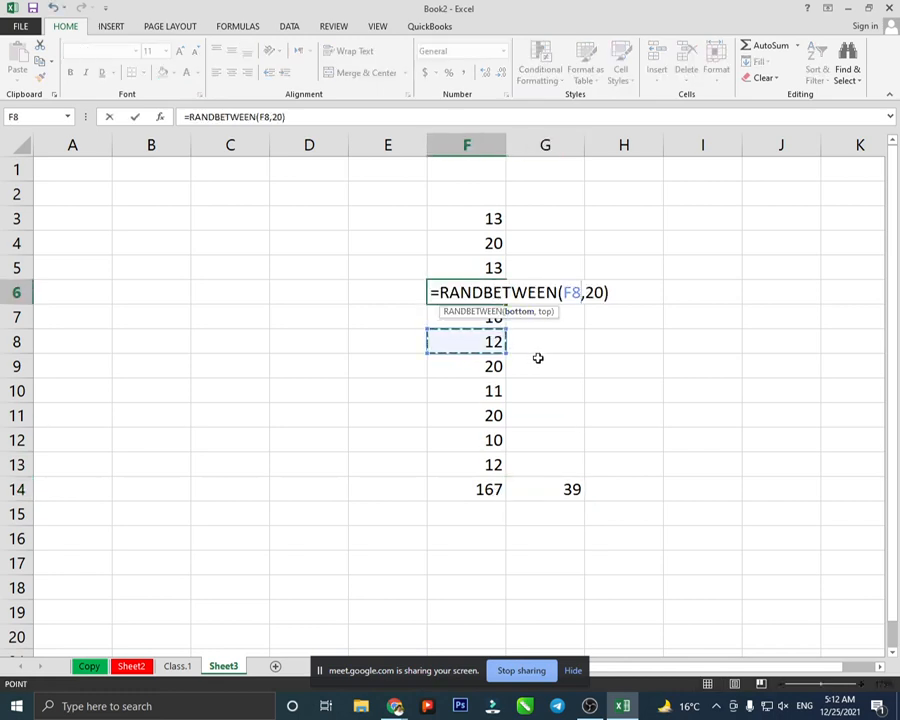
{"action": "left_click", "coordinate": [580, 365]}
{"action": "left_click", "coordinate": [564, 200]}
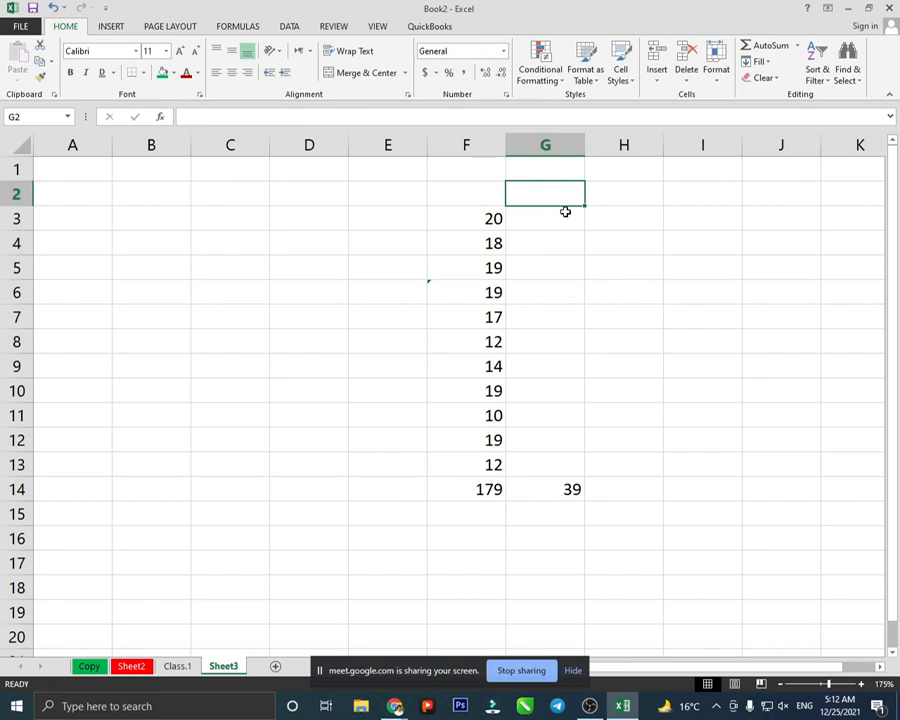
- Replace F7's random formula with a fixed 5000, raising the F14 total to 5135
{"action": "left_click", "coordinate": [504, 320]}
{"action": "key", "text": "Delete"}
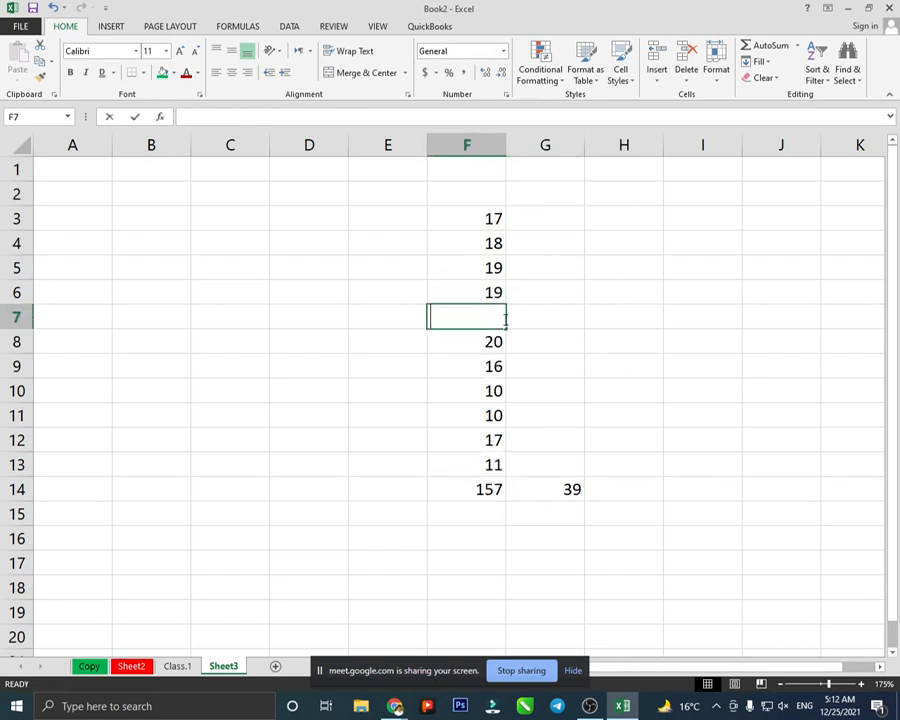
{"action": "type", "text": "5000"}
{"action": "key", "text": "Return"}
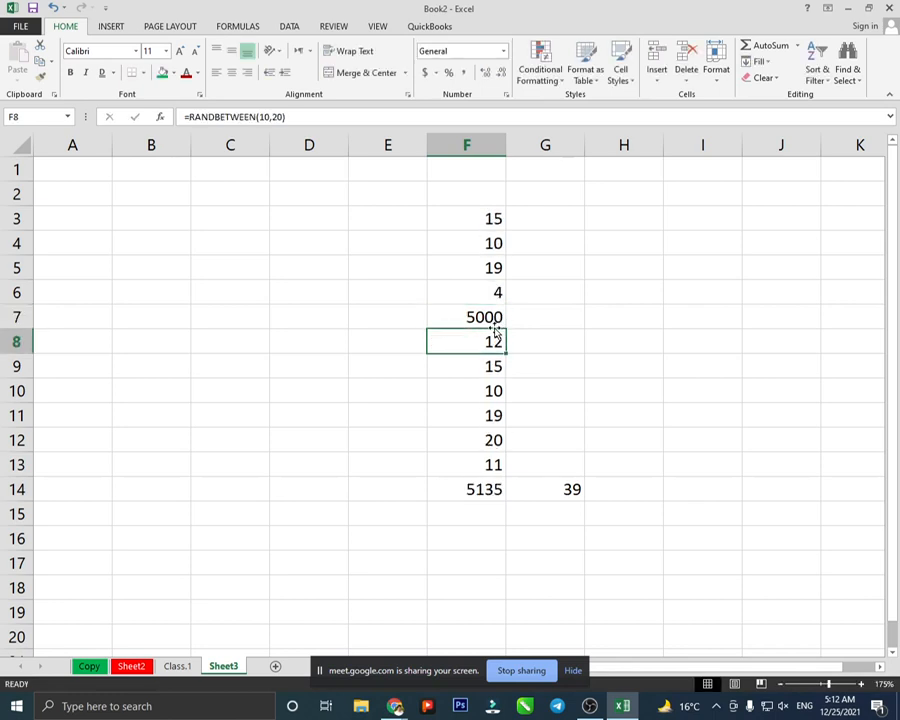
{"action": "left_click", "coordinate": [486, 494]}
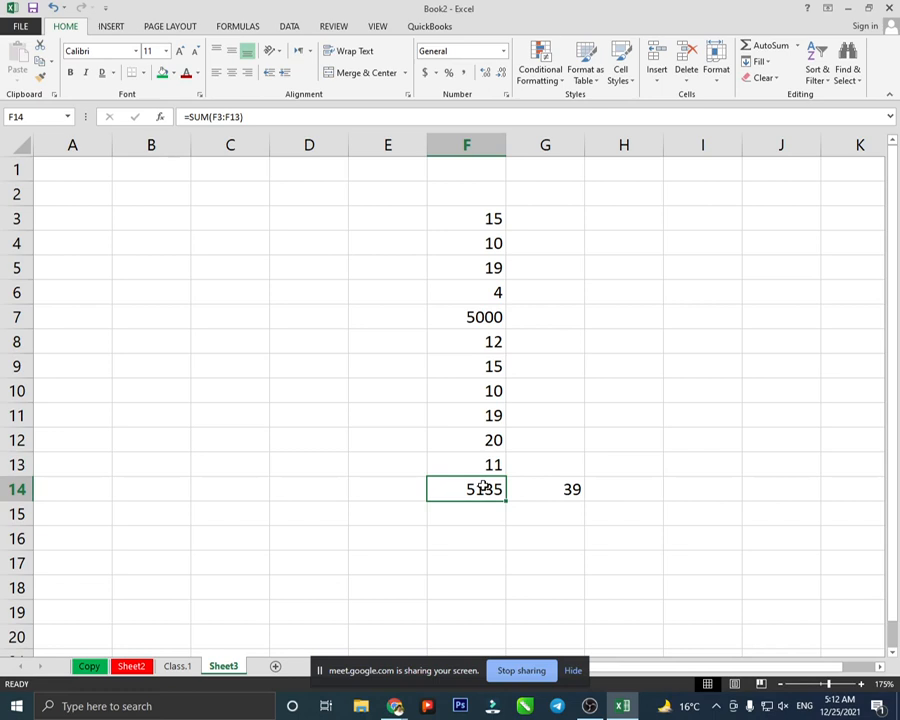
- Change F14 to an AutoSum average of F3:F13
{"action": "left_click", "coordinate": [574, 486]}
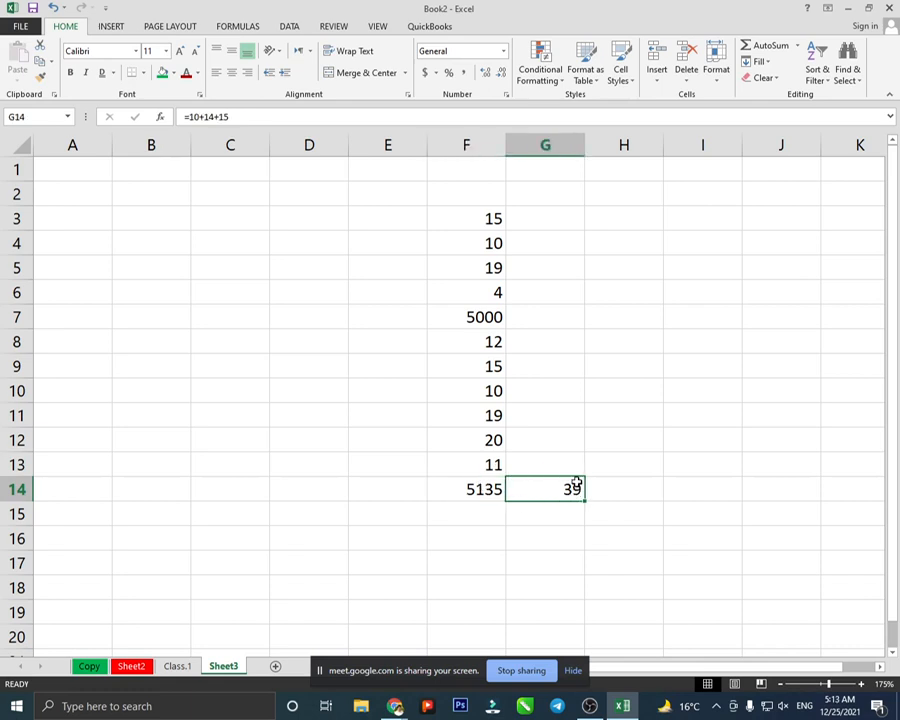
{"action": "left_click", "coordinate": [470, 486]}
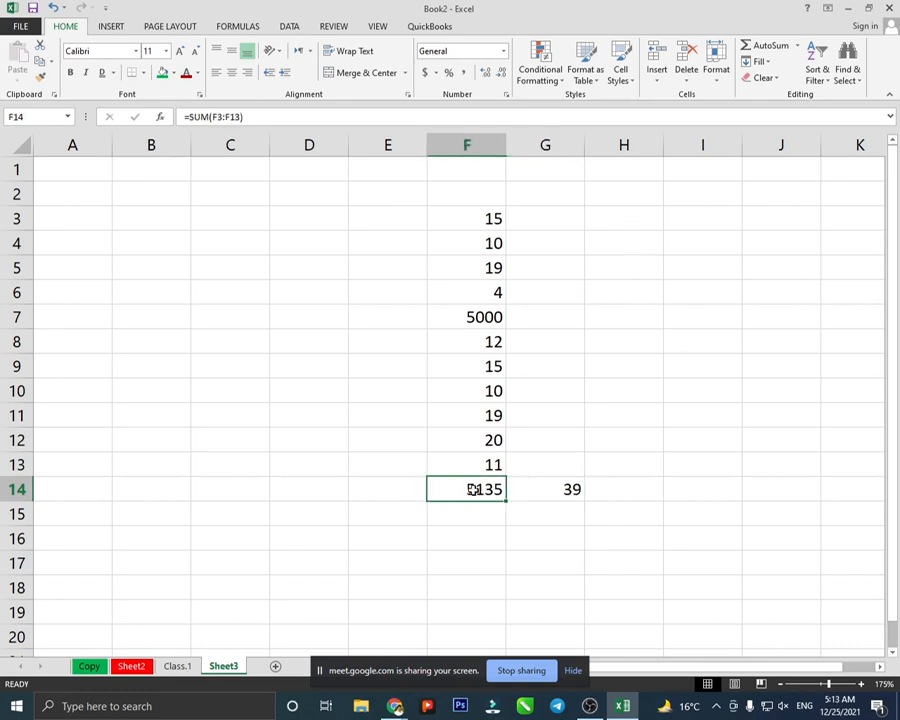
{"action": "left_click", "coordinate": [798, 50]}
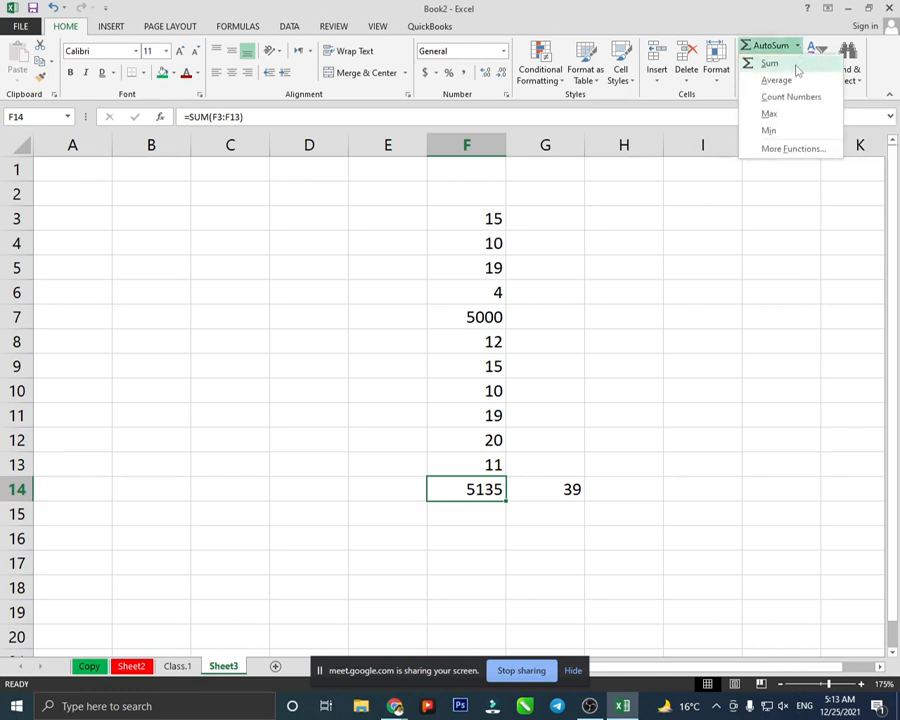
{"action": "left_click", "coordinate": [784, 80]}
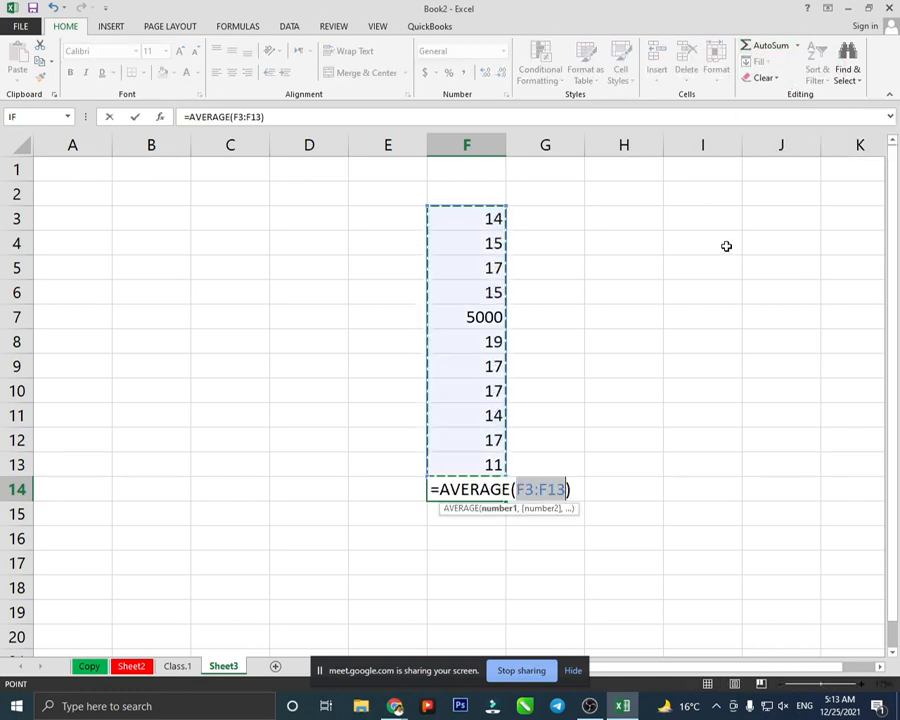
{"action": "key", "text": "Return"}
- Change F14 to a Count Numbers of F3:F13, showing 11
{"action": "left_click", "coordinate": [474, 485]}
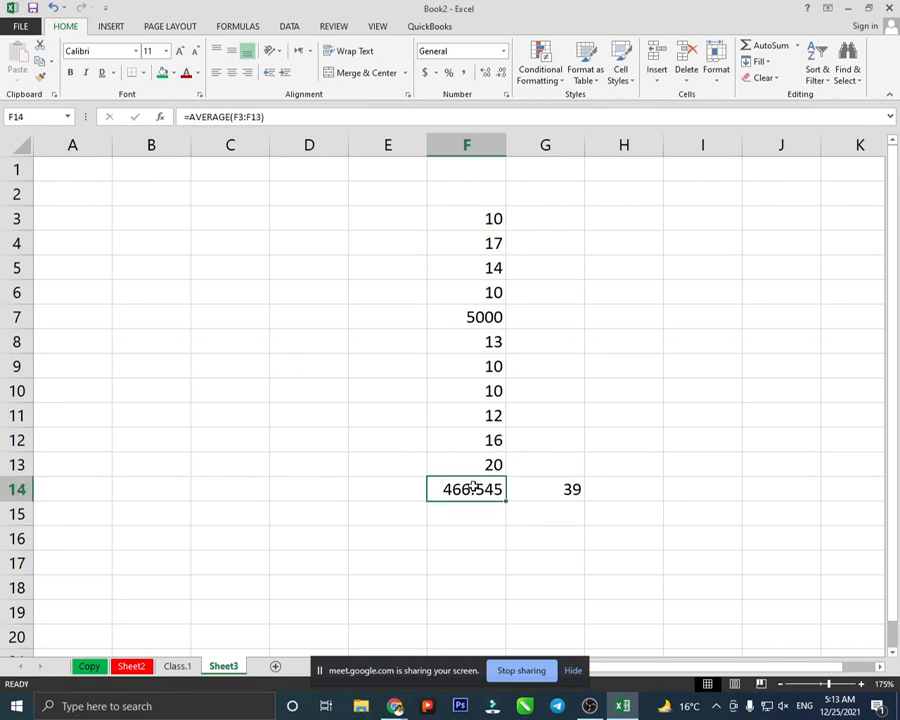
{"action": "left_click", "coordinate": [798, 47]}
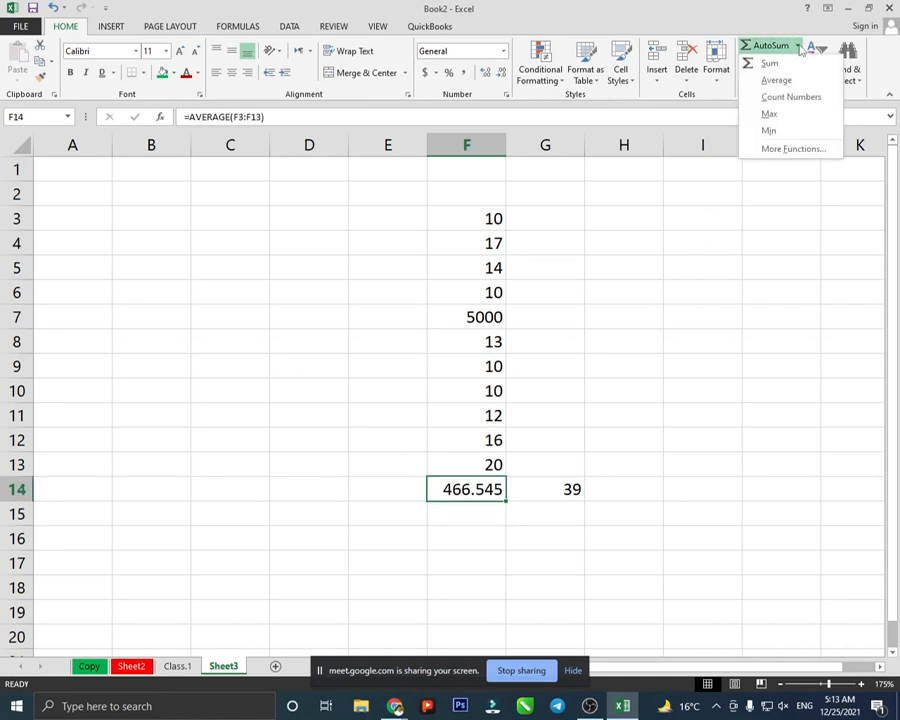
{"action": "left_click", "coordinate": [778, 95]}
{"action": "key", "text": "Return"}
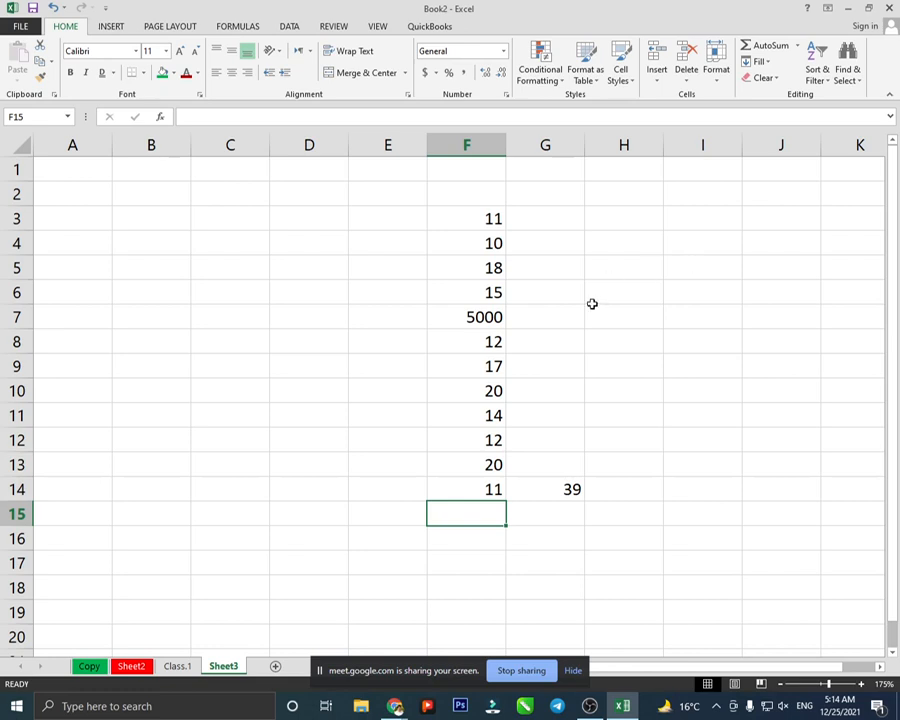
- Insert the maximum of F3:F14 in F15, then delete it
{"action": "left_click", "coordinate": [799, 46]}
{"action": "left_click", "coordinate": [797, 113]}
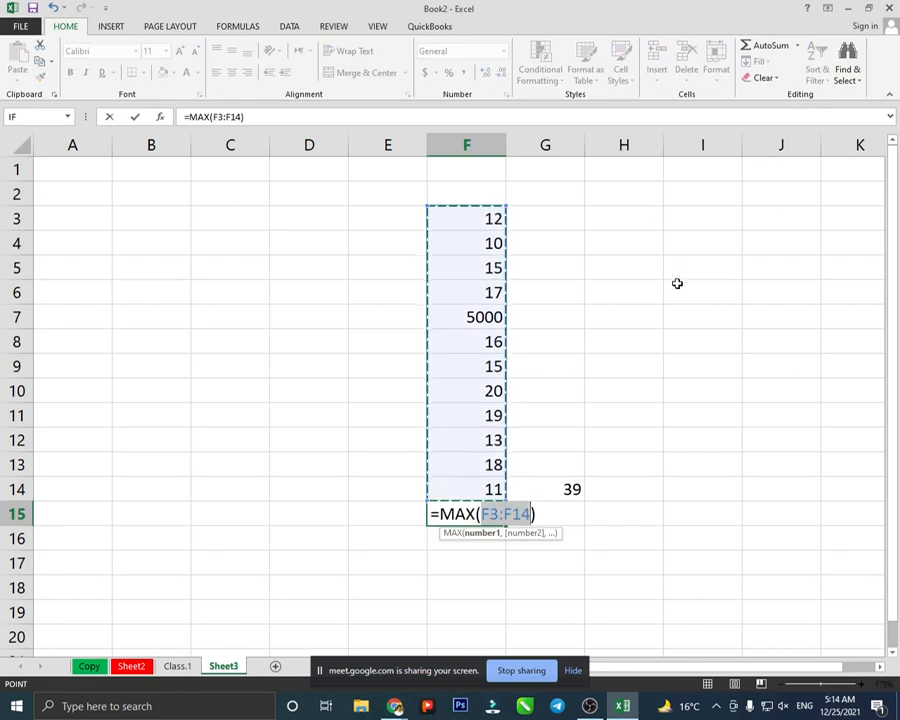
{"action": "key", "text": "Return"}
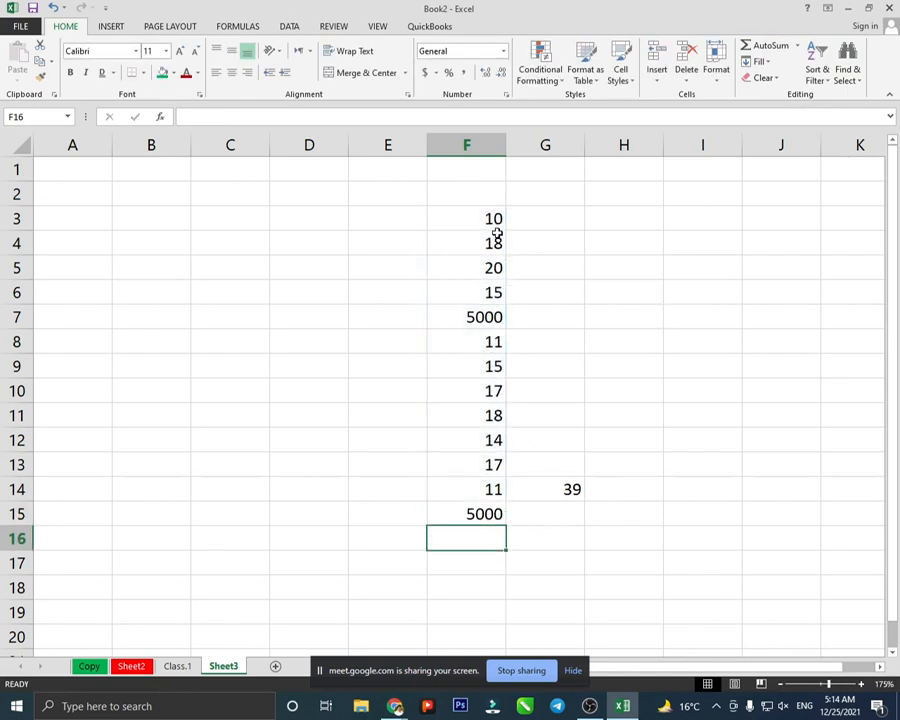
{"action": "left_click", "coordinate": [481, 514]}
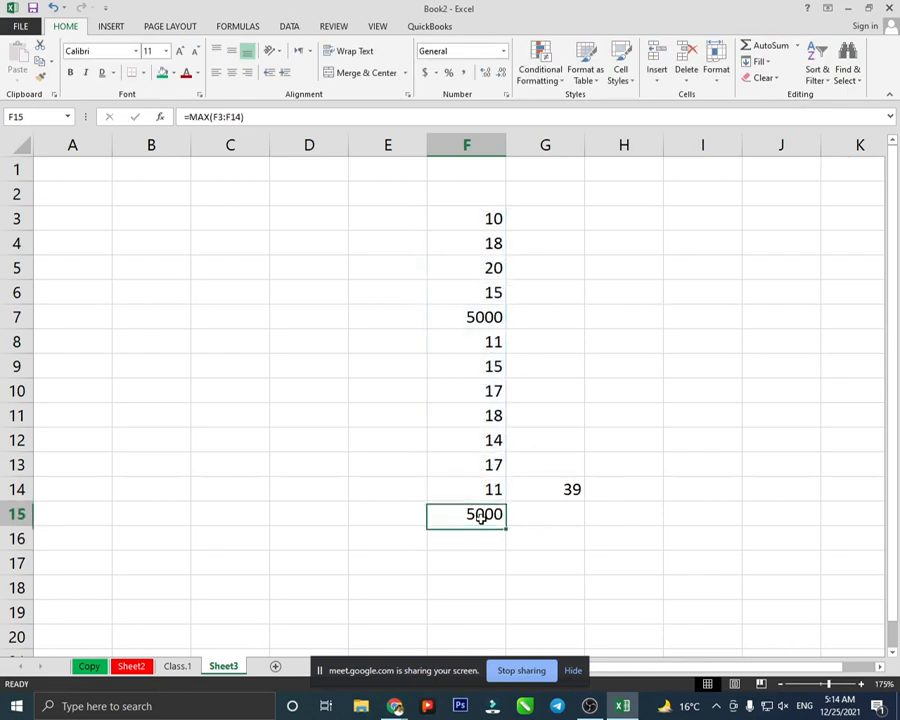
{"action": "key", "text": "Delete"}
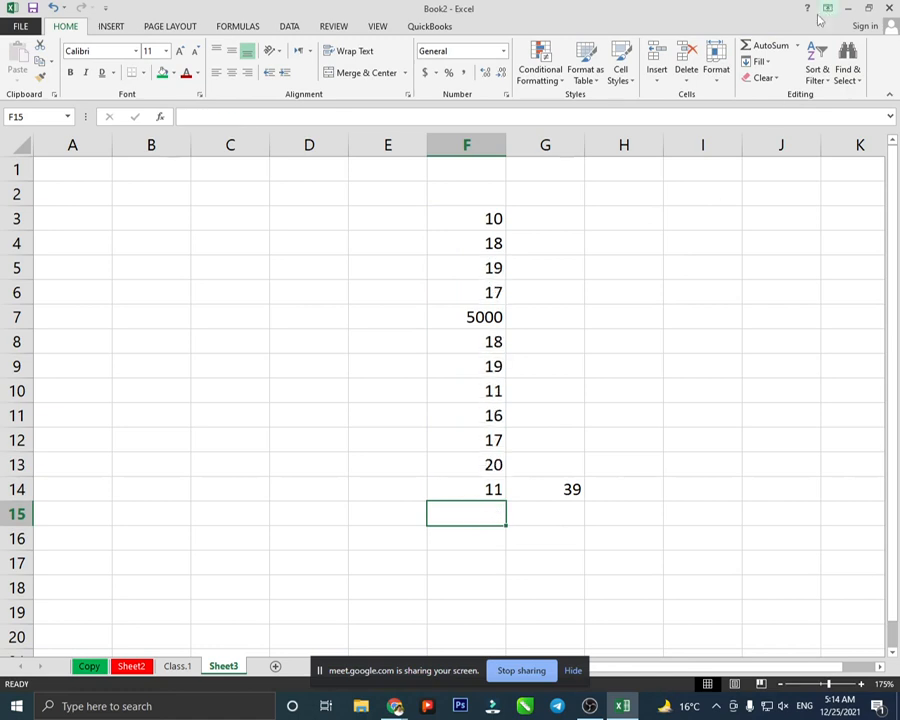
- Insert the minimum of F3:F14 in F15, giving 6
{"action": "left_click", "coordinate": [797, 45]}
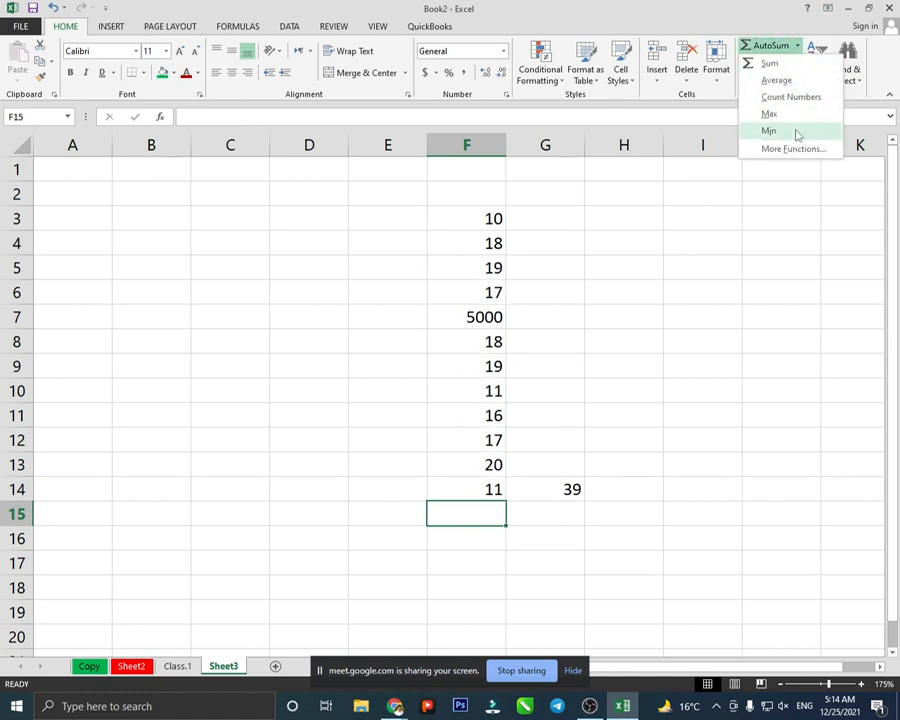
{"action": "left_click", "coordinate": [797, 133]}
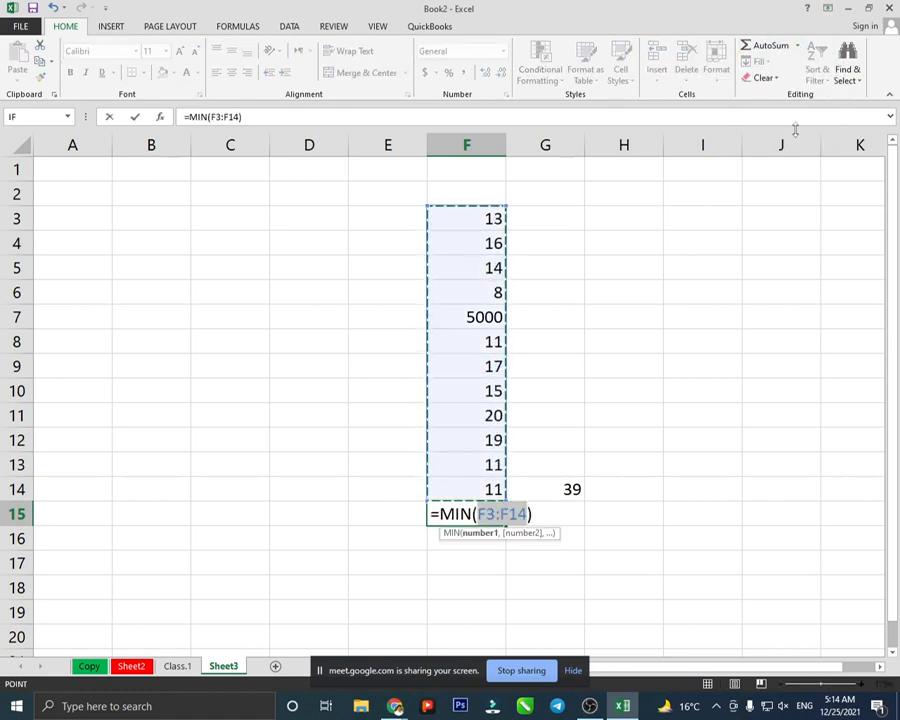
{"action": "key", "text": "Return"}
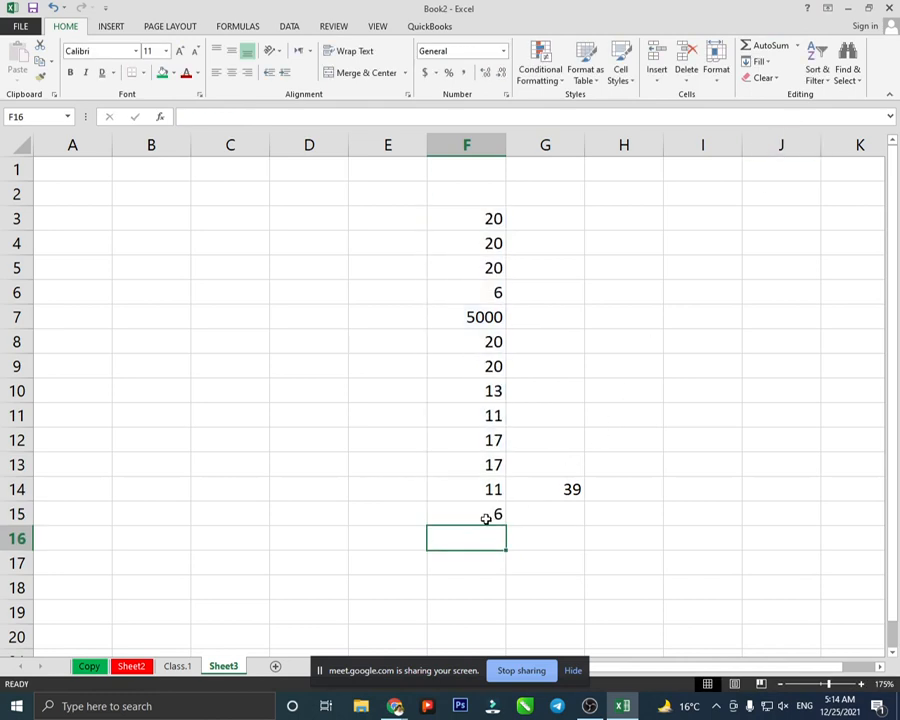
{"action": "left_click", "coordinate": [485, 518]}
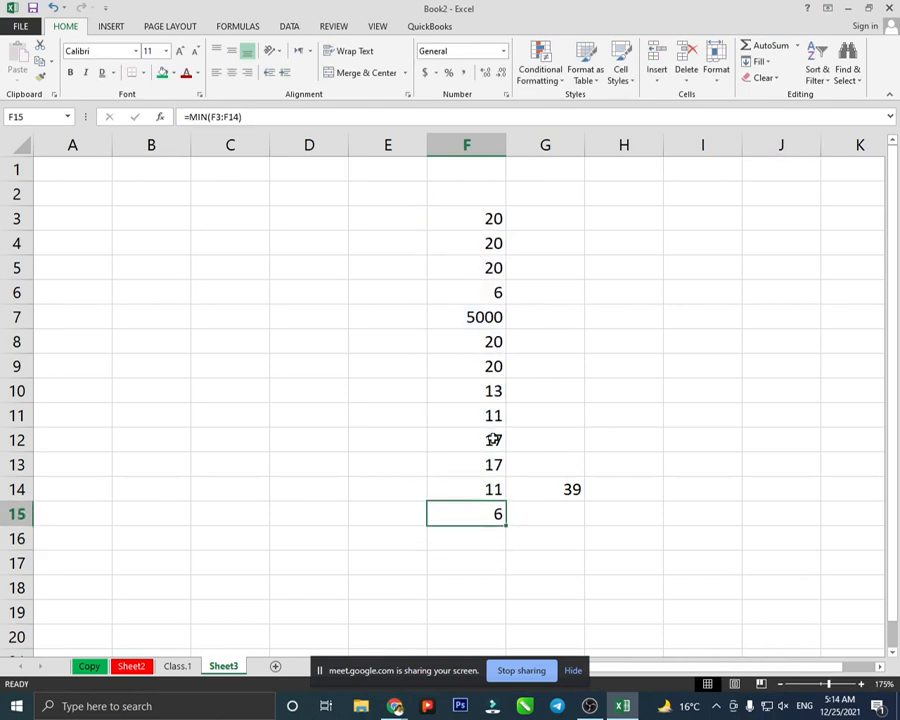
- Select E3:H16, page down, and bring OBS Studio to the front
{"action": "left_click_drag", "start_coordinate": [605, 535], "coordinate": [419, 213]}
{"action": "key", "text": "Page_Down"}
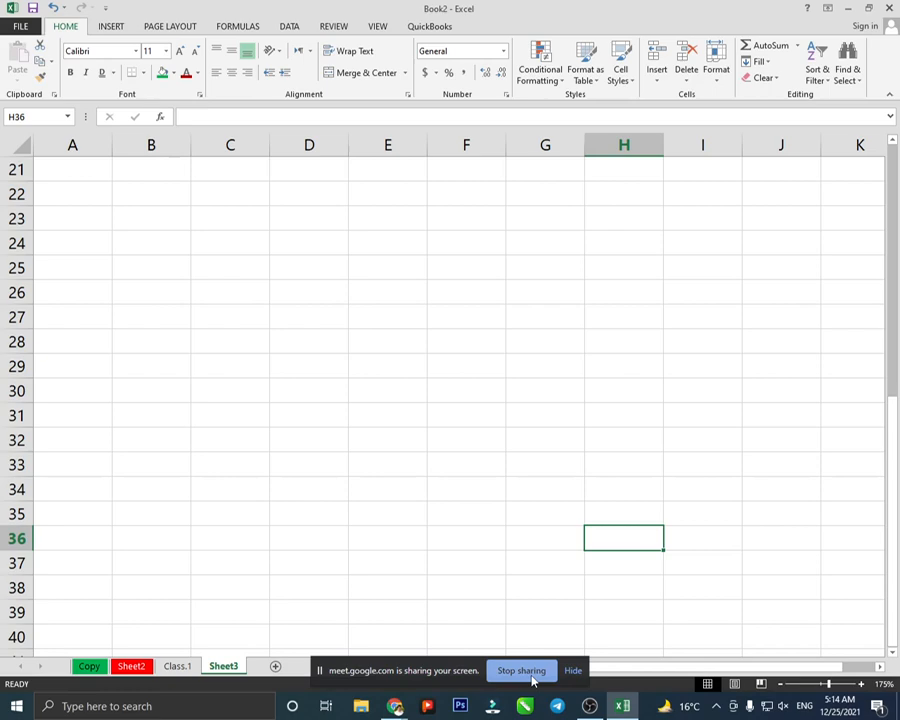
{"action": "left_click", "coordinate": [588, 705]}
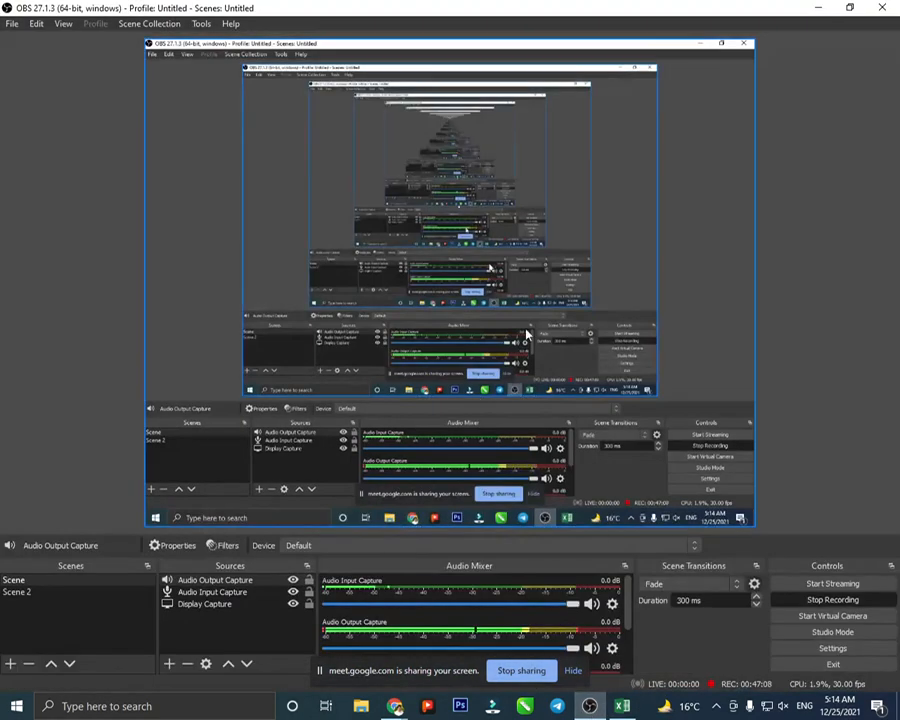